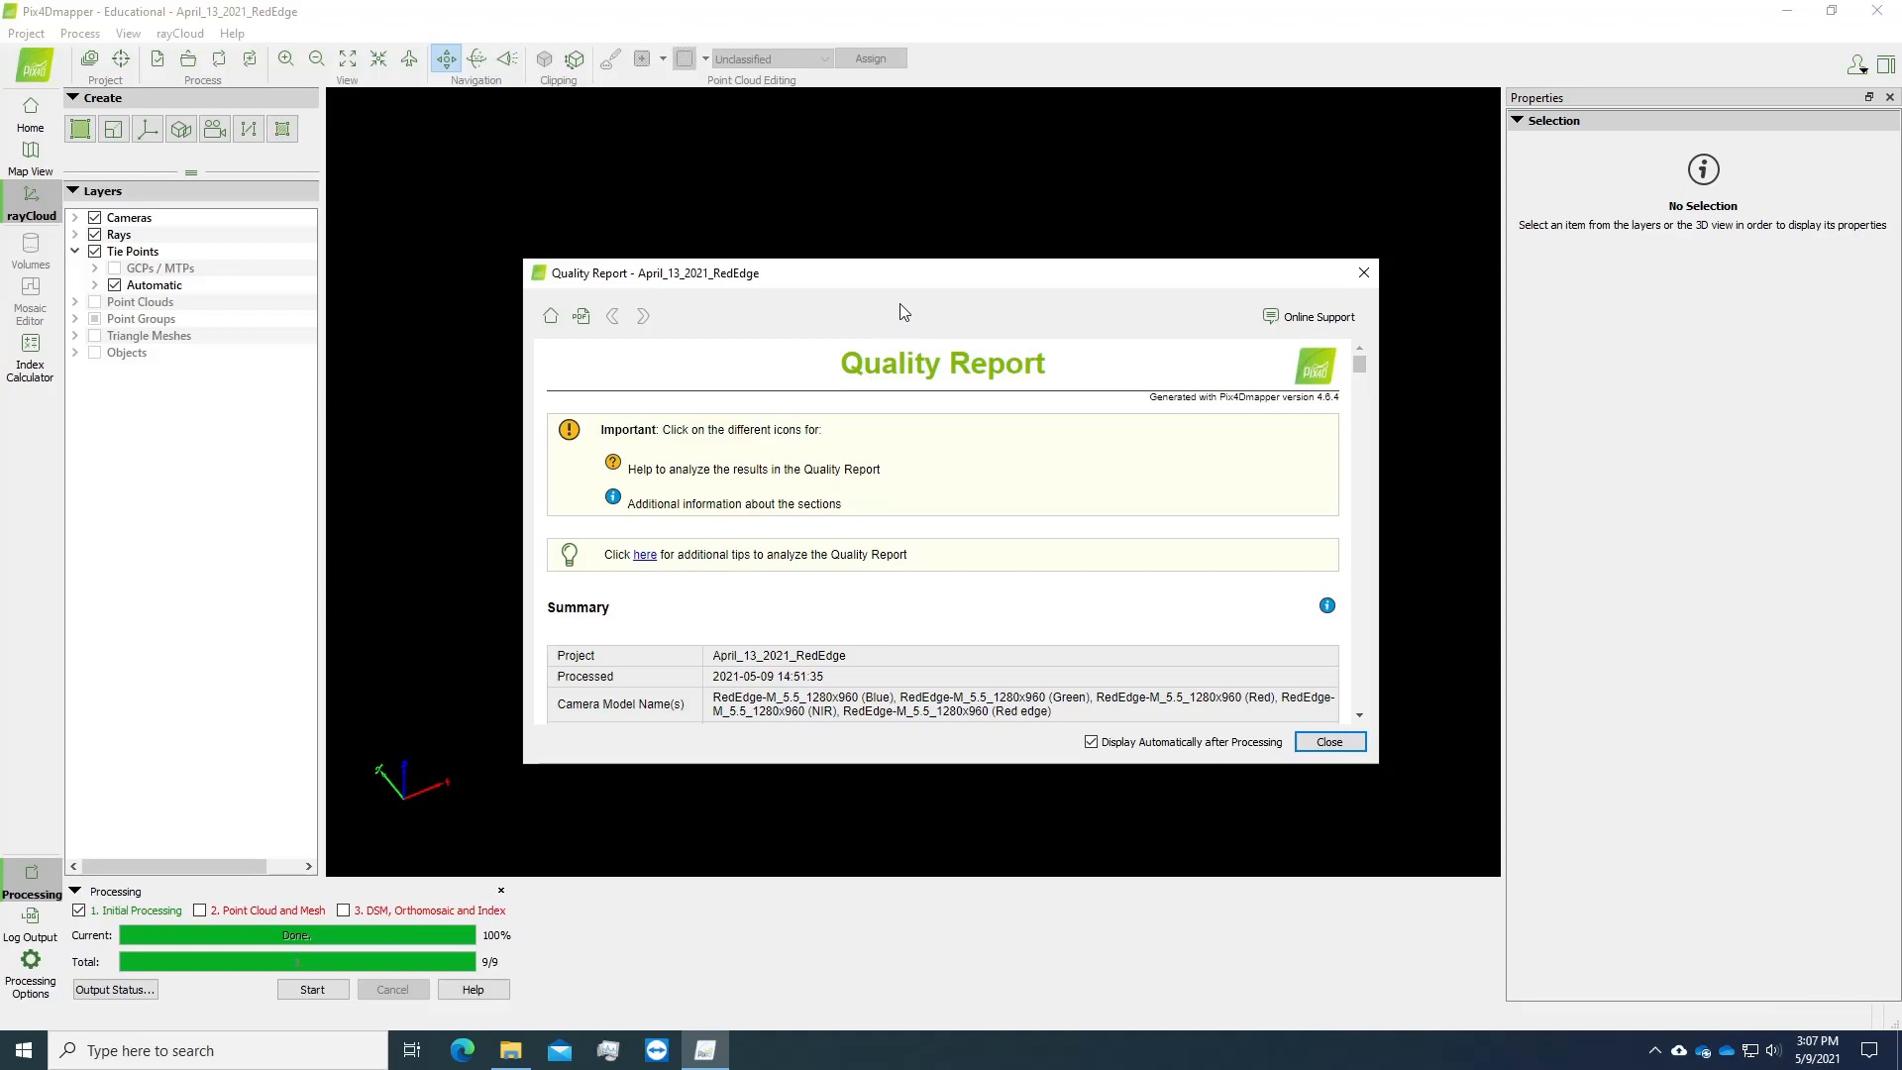
# Enlarge and reposition the Quality Report window so more of the report fits on screen.
pyautogui.scroll(-2, 1087, 527)
pyautogui.scroll(2, 1121, 544)
pyautogui.moveTo(1057, 284); pyautogui.dragTo(906, 185)
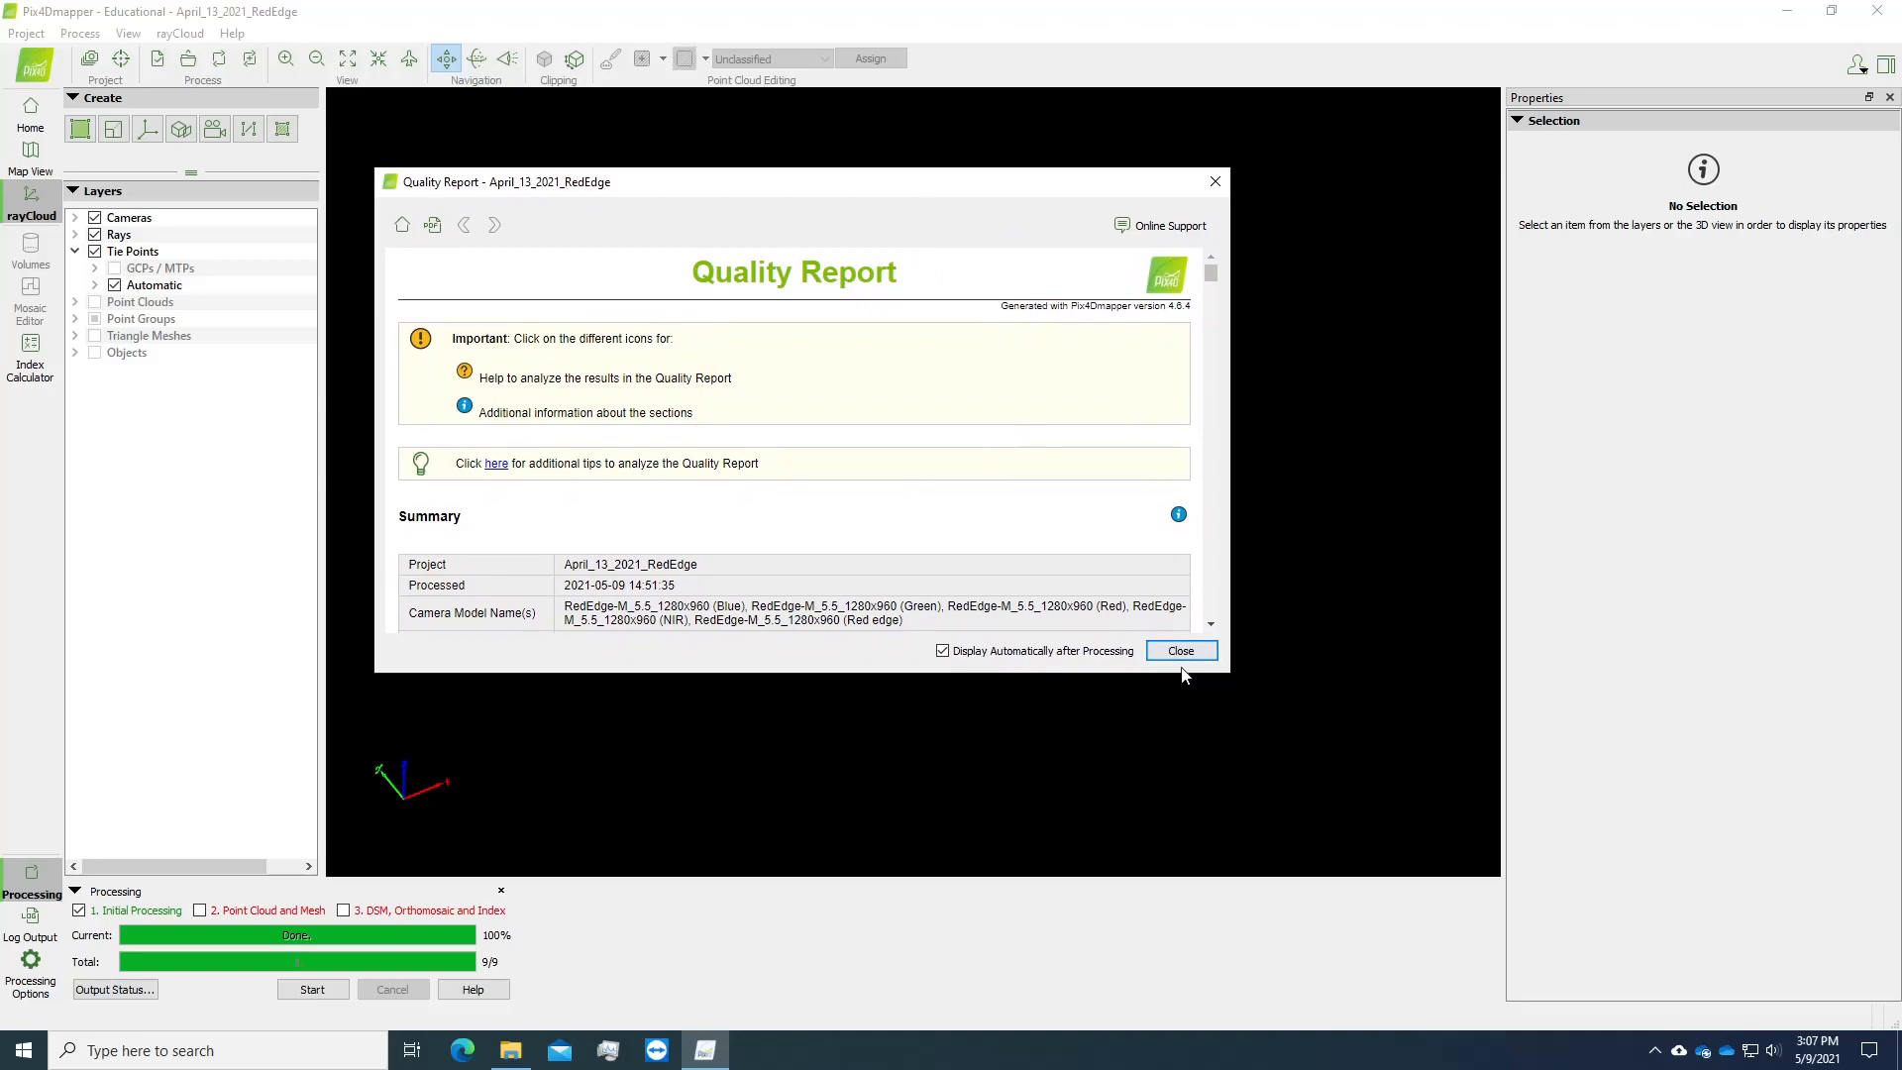
pyautogui.moveTo(1230, 670); pyautogui.dragTo(1443, 765)
pyautogui.moveTo(1368, 677); pyautogui.dragTo(1372, 920)
pyautogui.moveTo(1031, 191); pyautogui.dragTo(1009, 161)
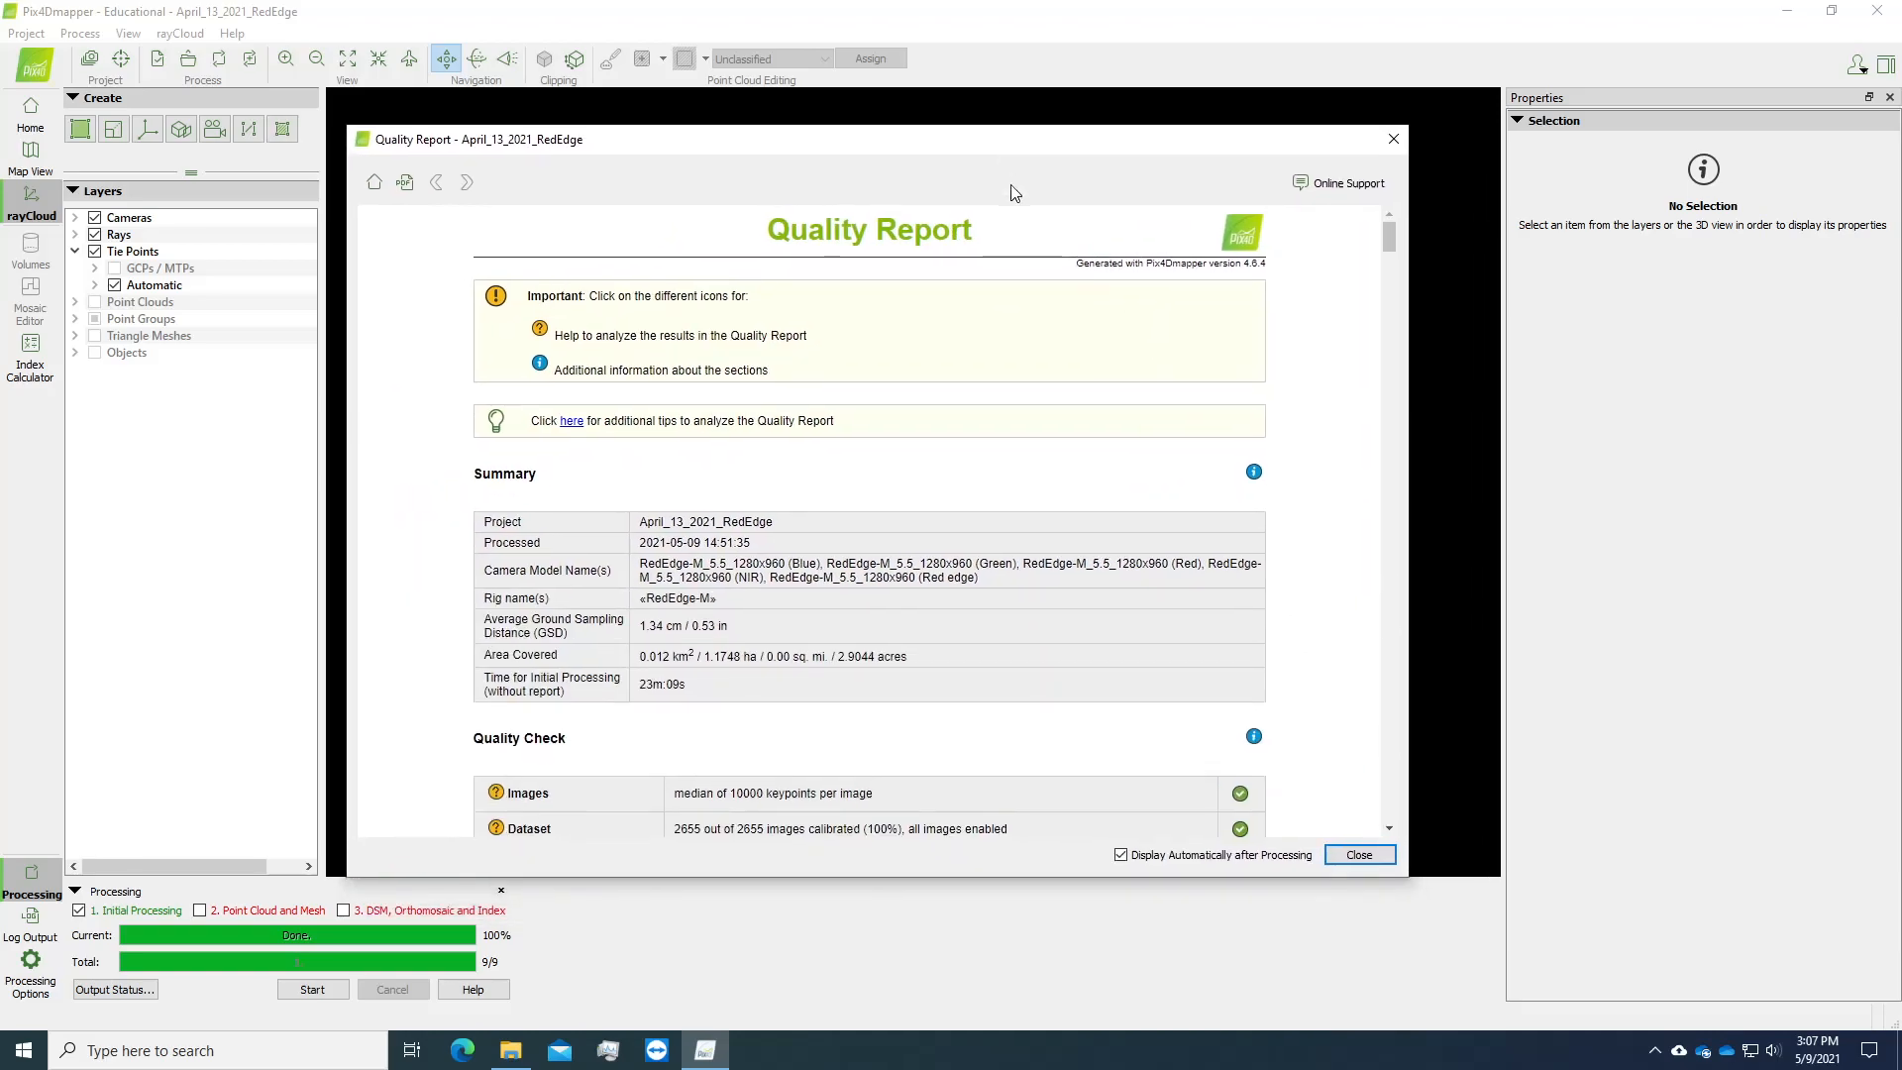
# Examine the Quality Report from the summary and quality check through the preview, camera positions, overlap and internal camera parameters.
pyautogui.scroll(-1, 1033, 575)
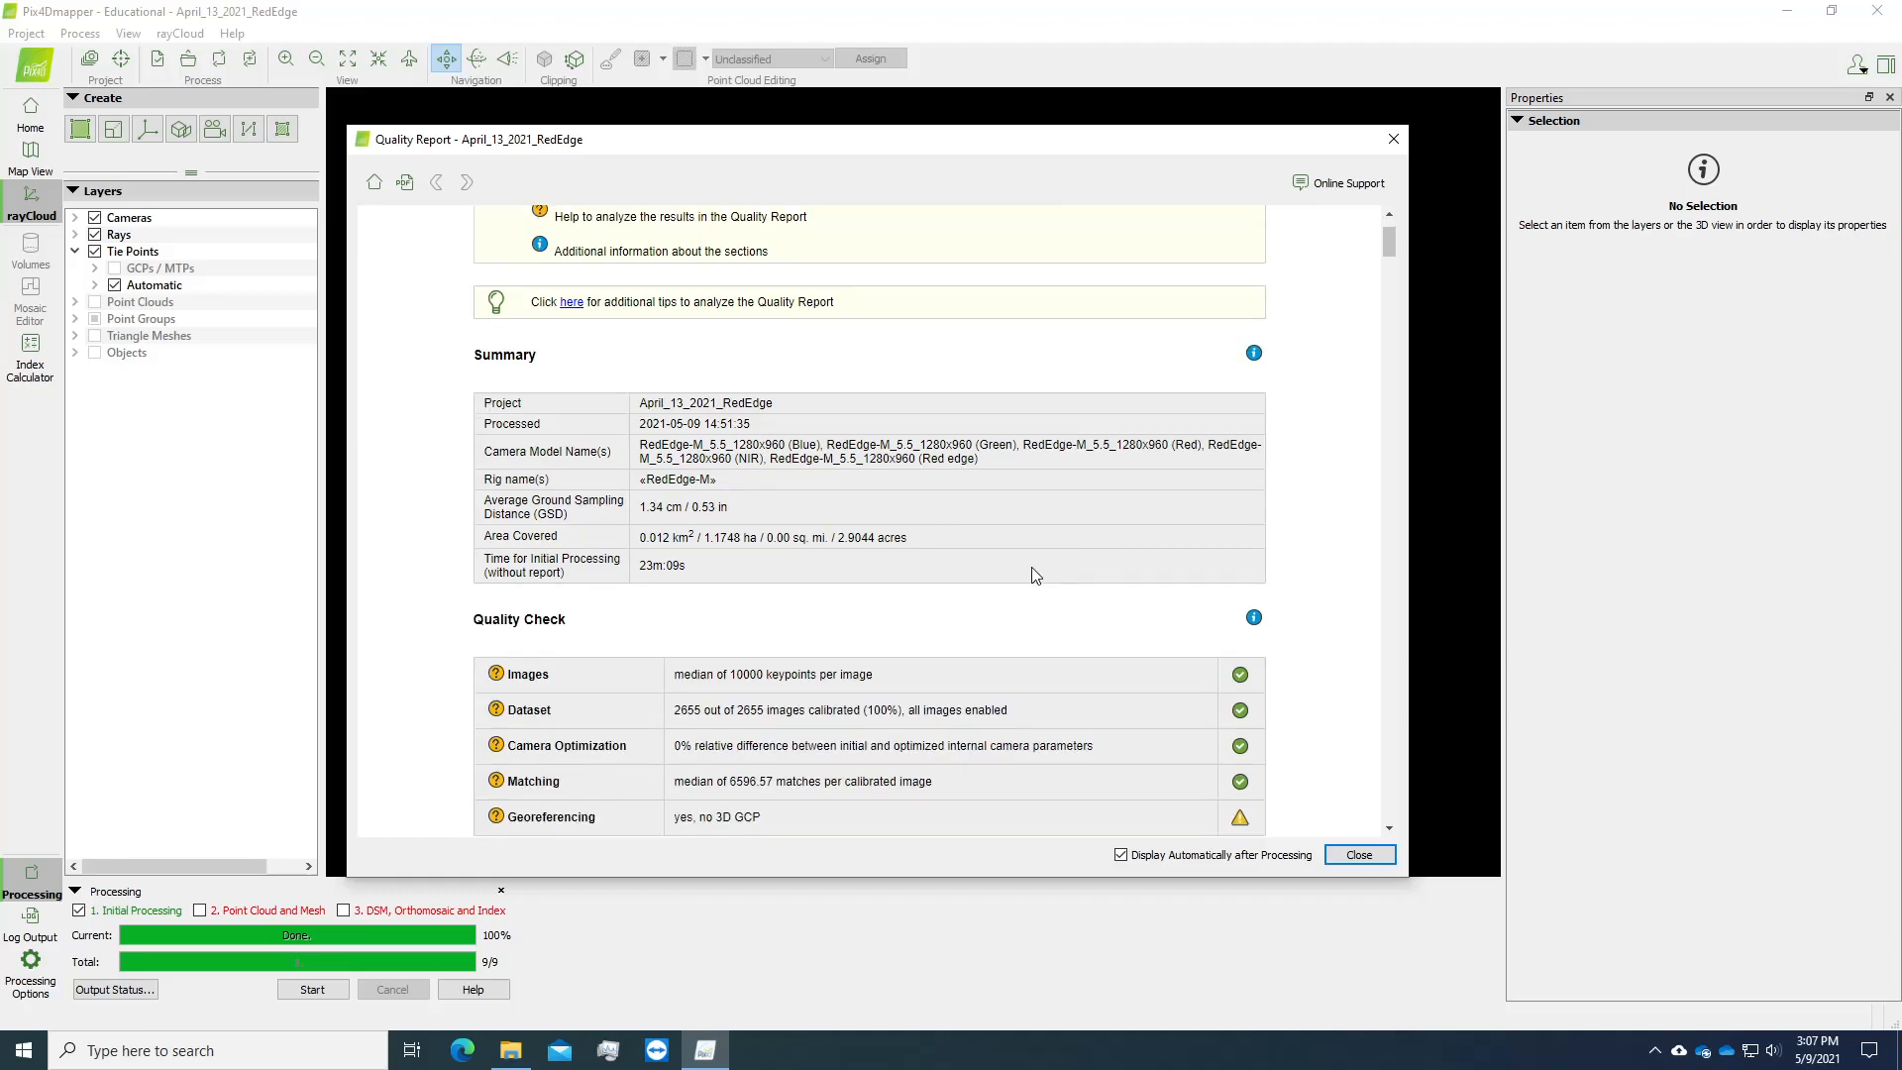
pyautogui.scroll(-2, 1031, 567)
pyautogui.scroll(-1, 1032, 568)
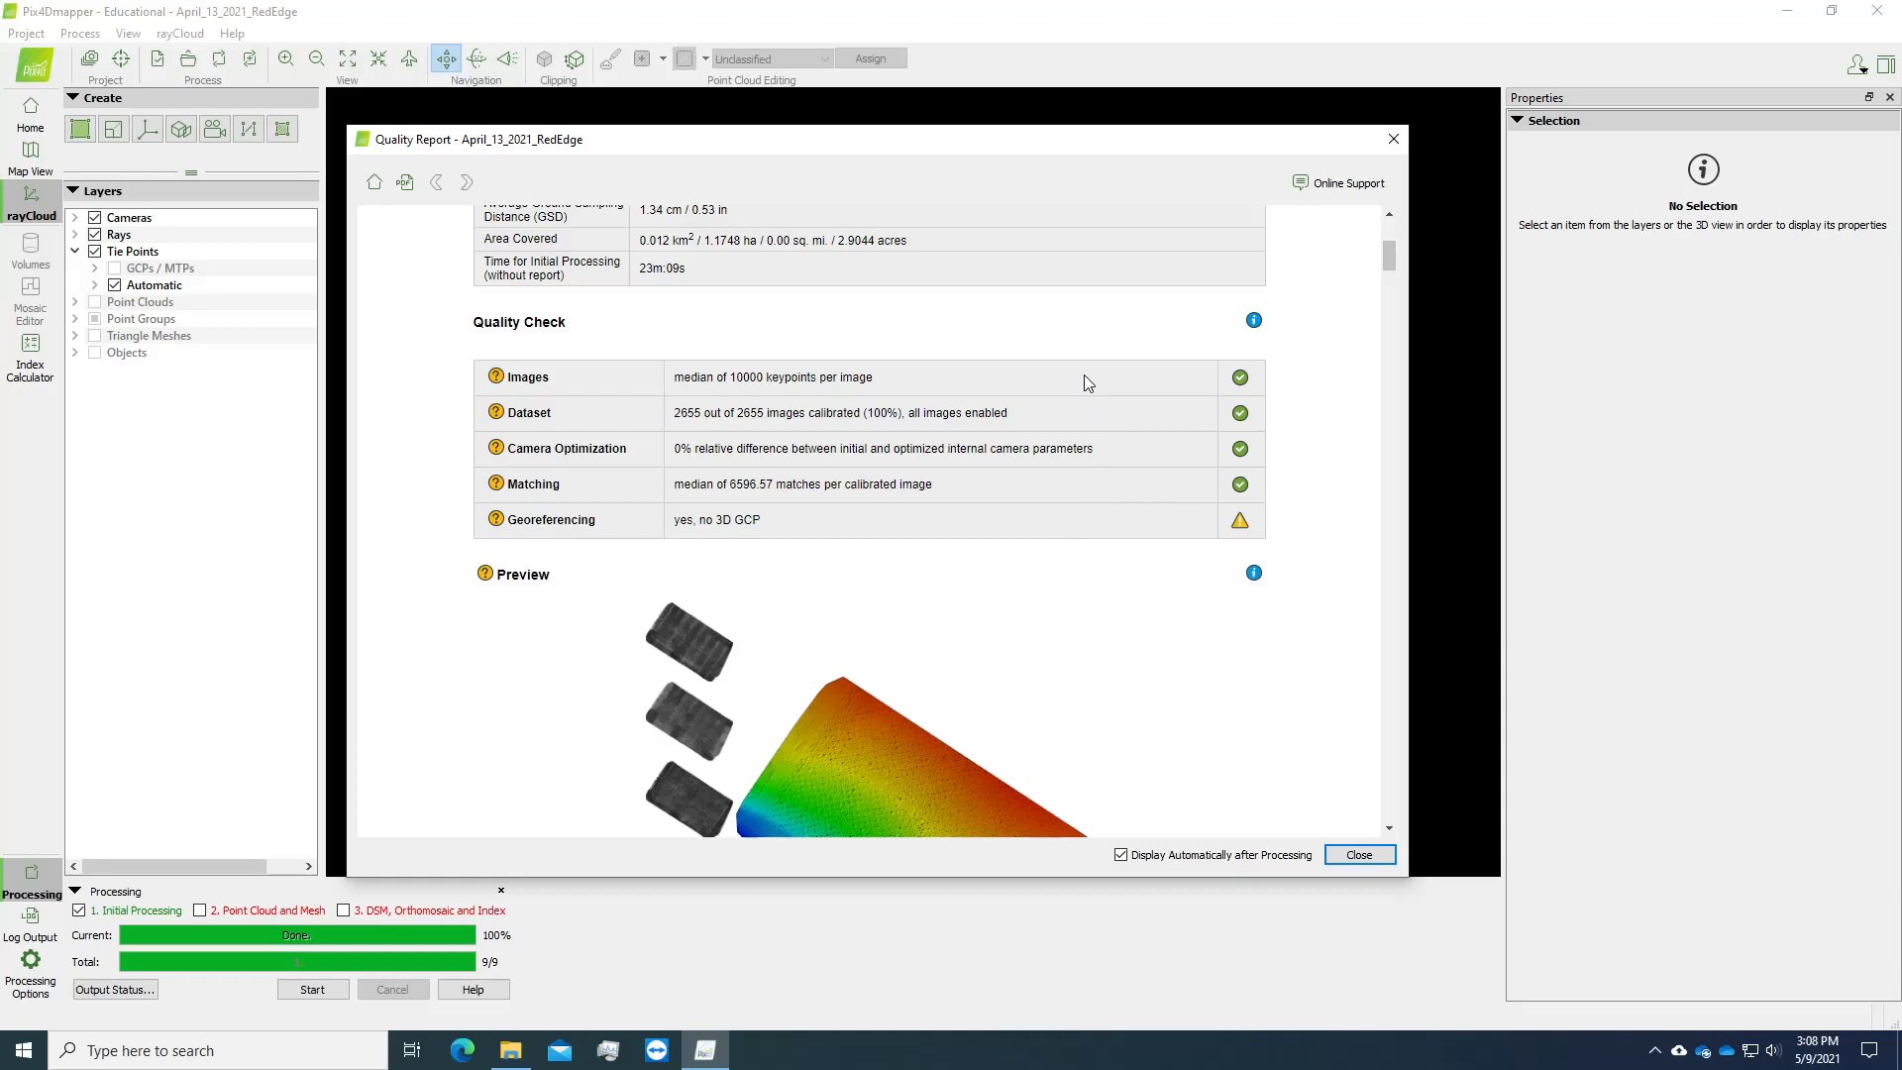
pyautogui.scroll(-3, 966, 540)
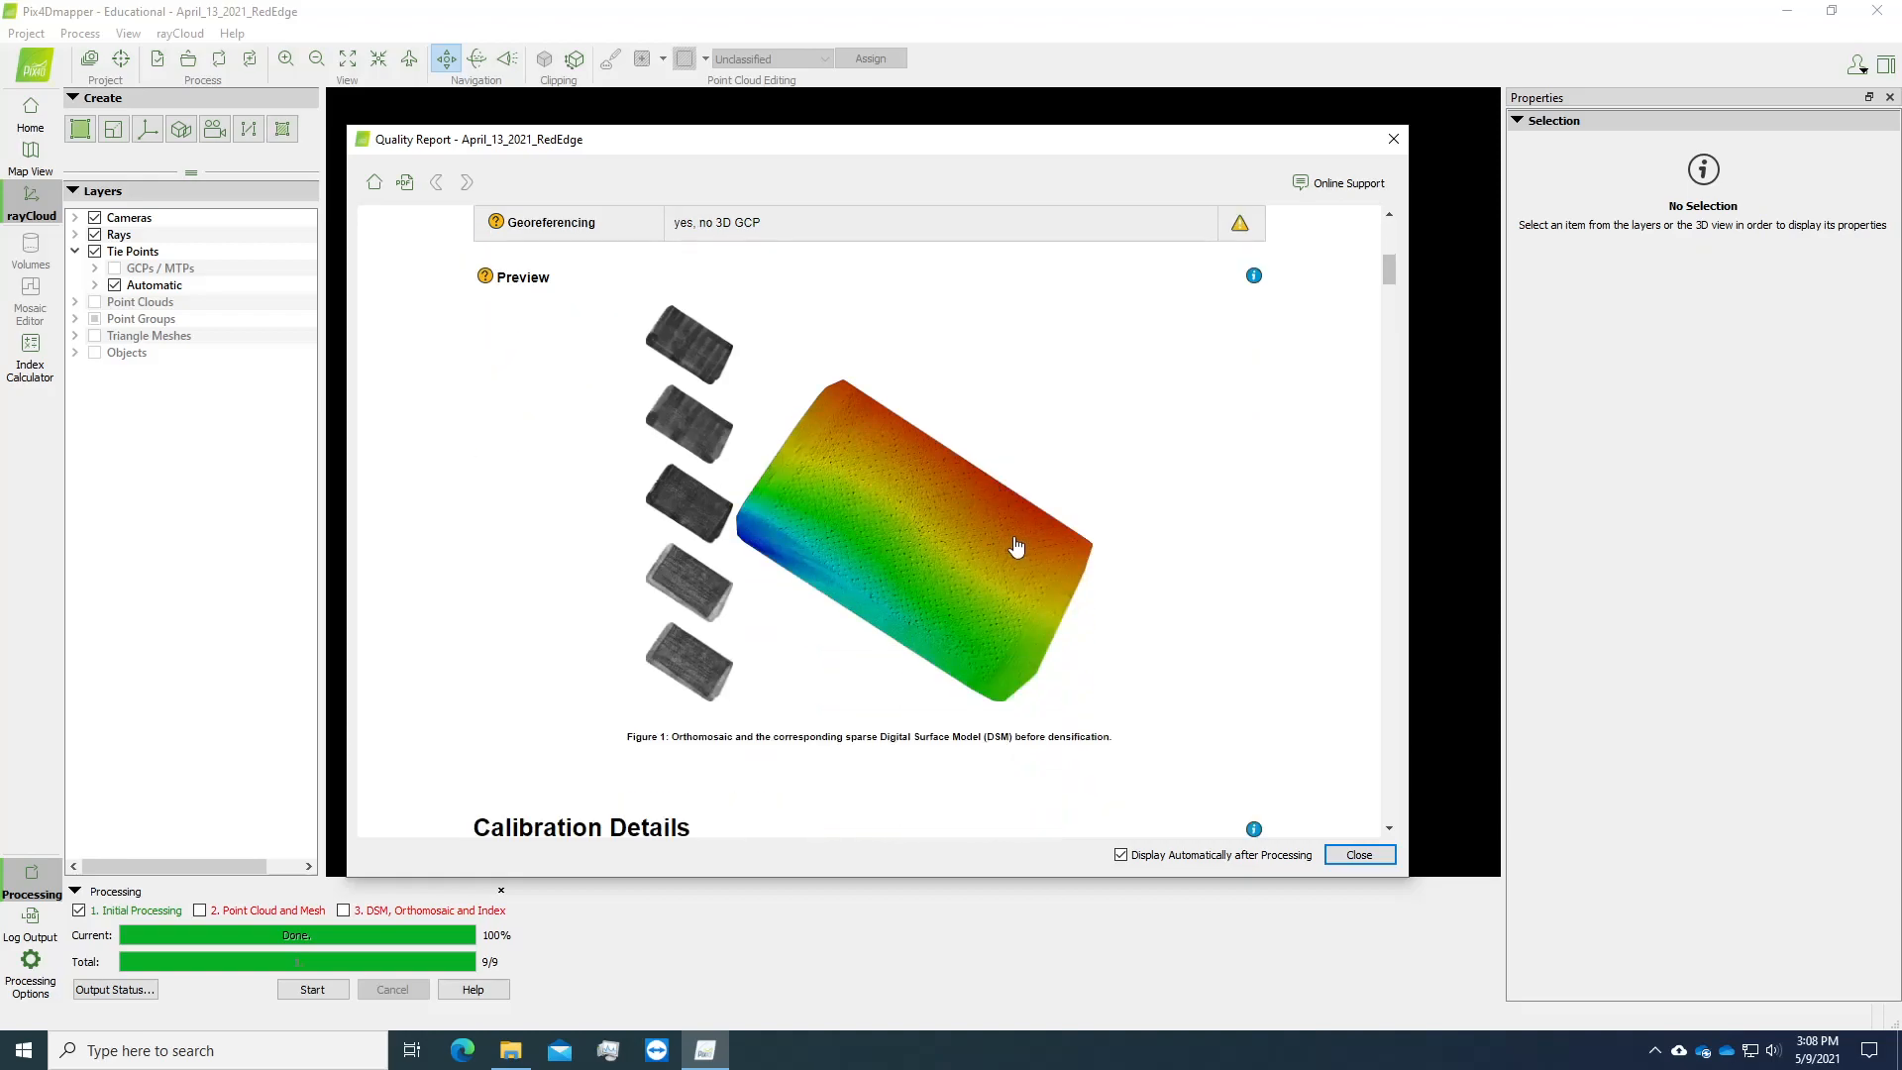
pyautogui.scroll(-20, 1015, 547)
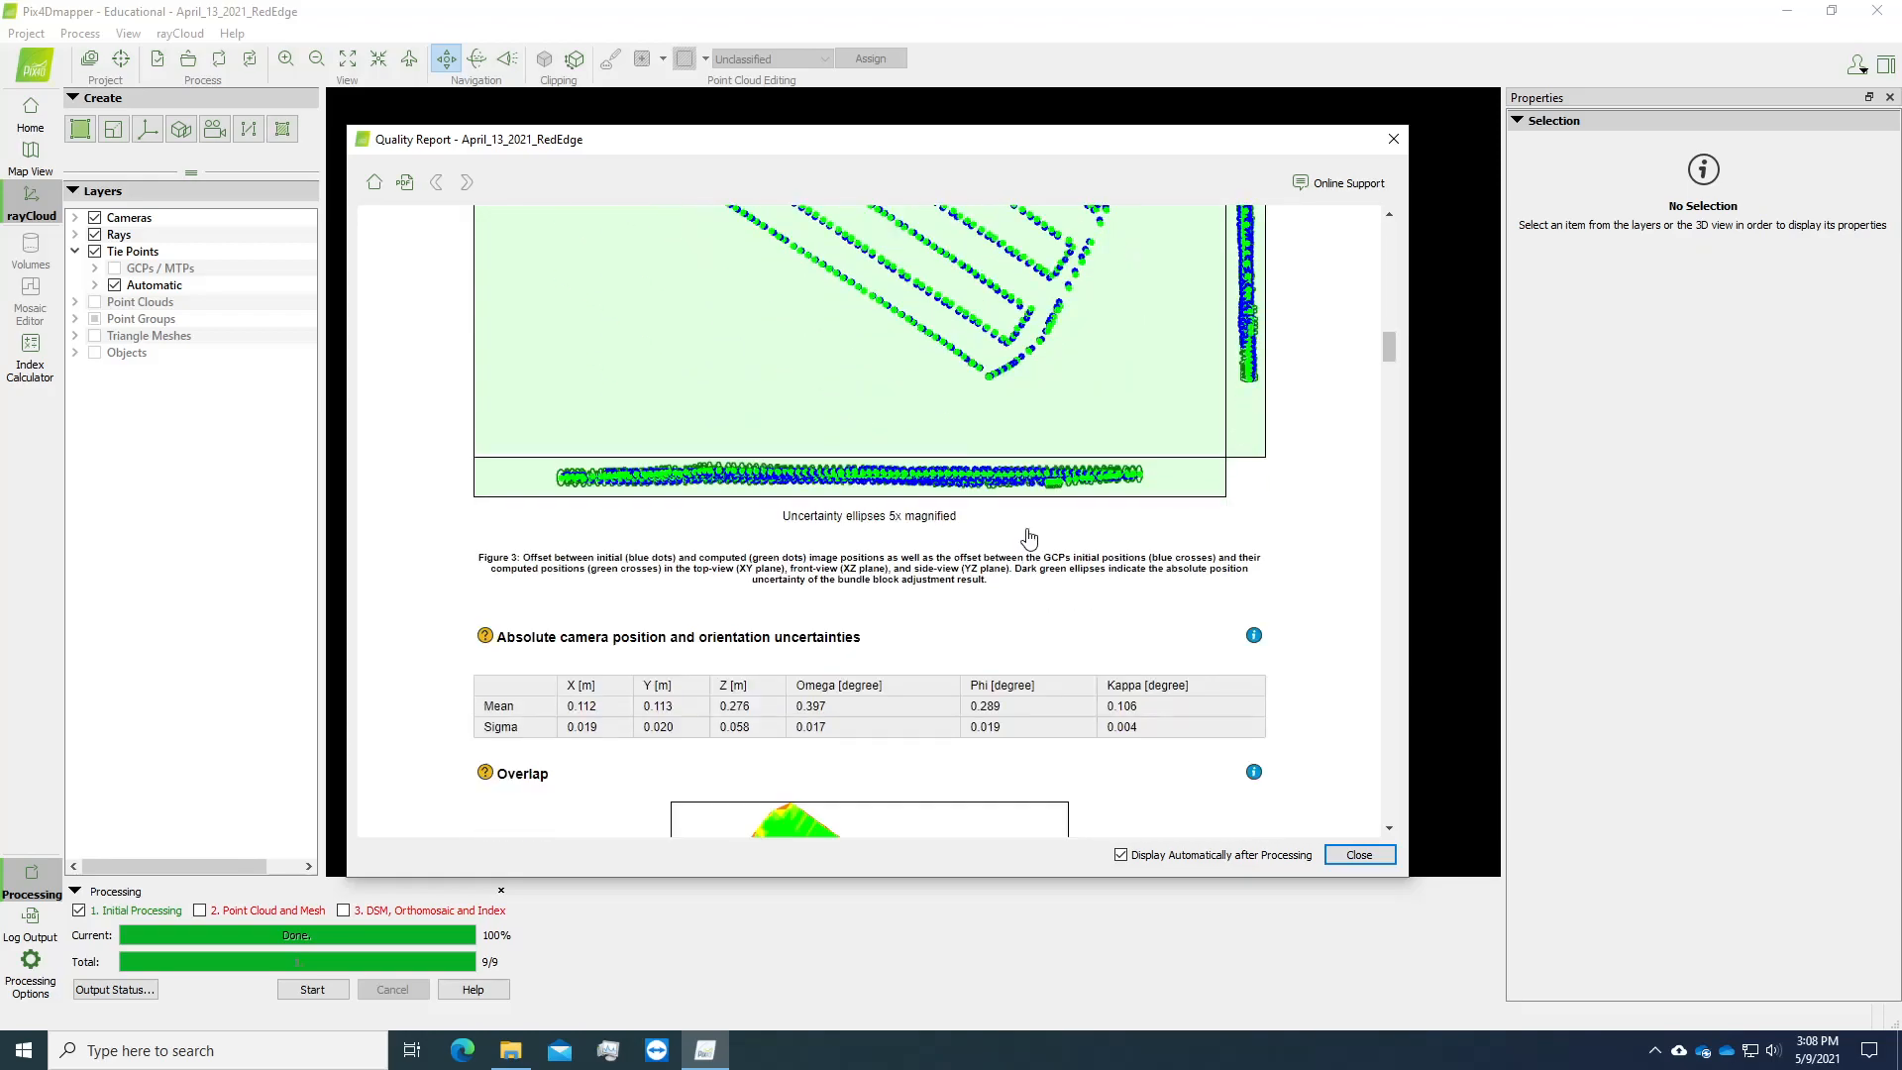
pyautogui.scroll(-6, 1029, 538)
pyautogui.scroll(-12, 1029, 538)
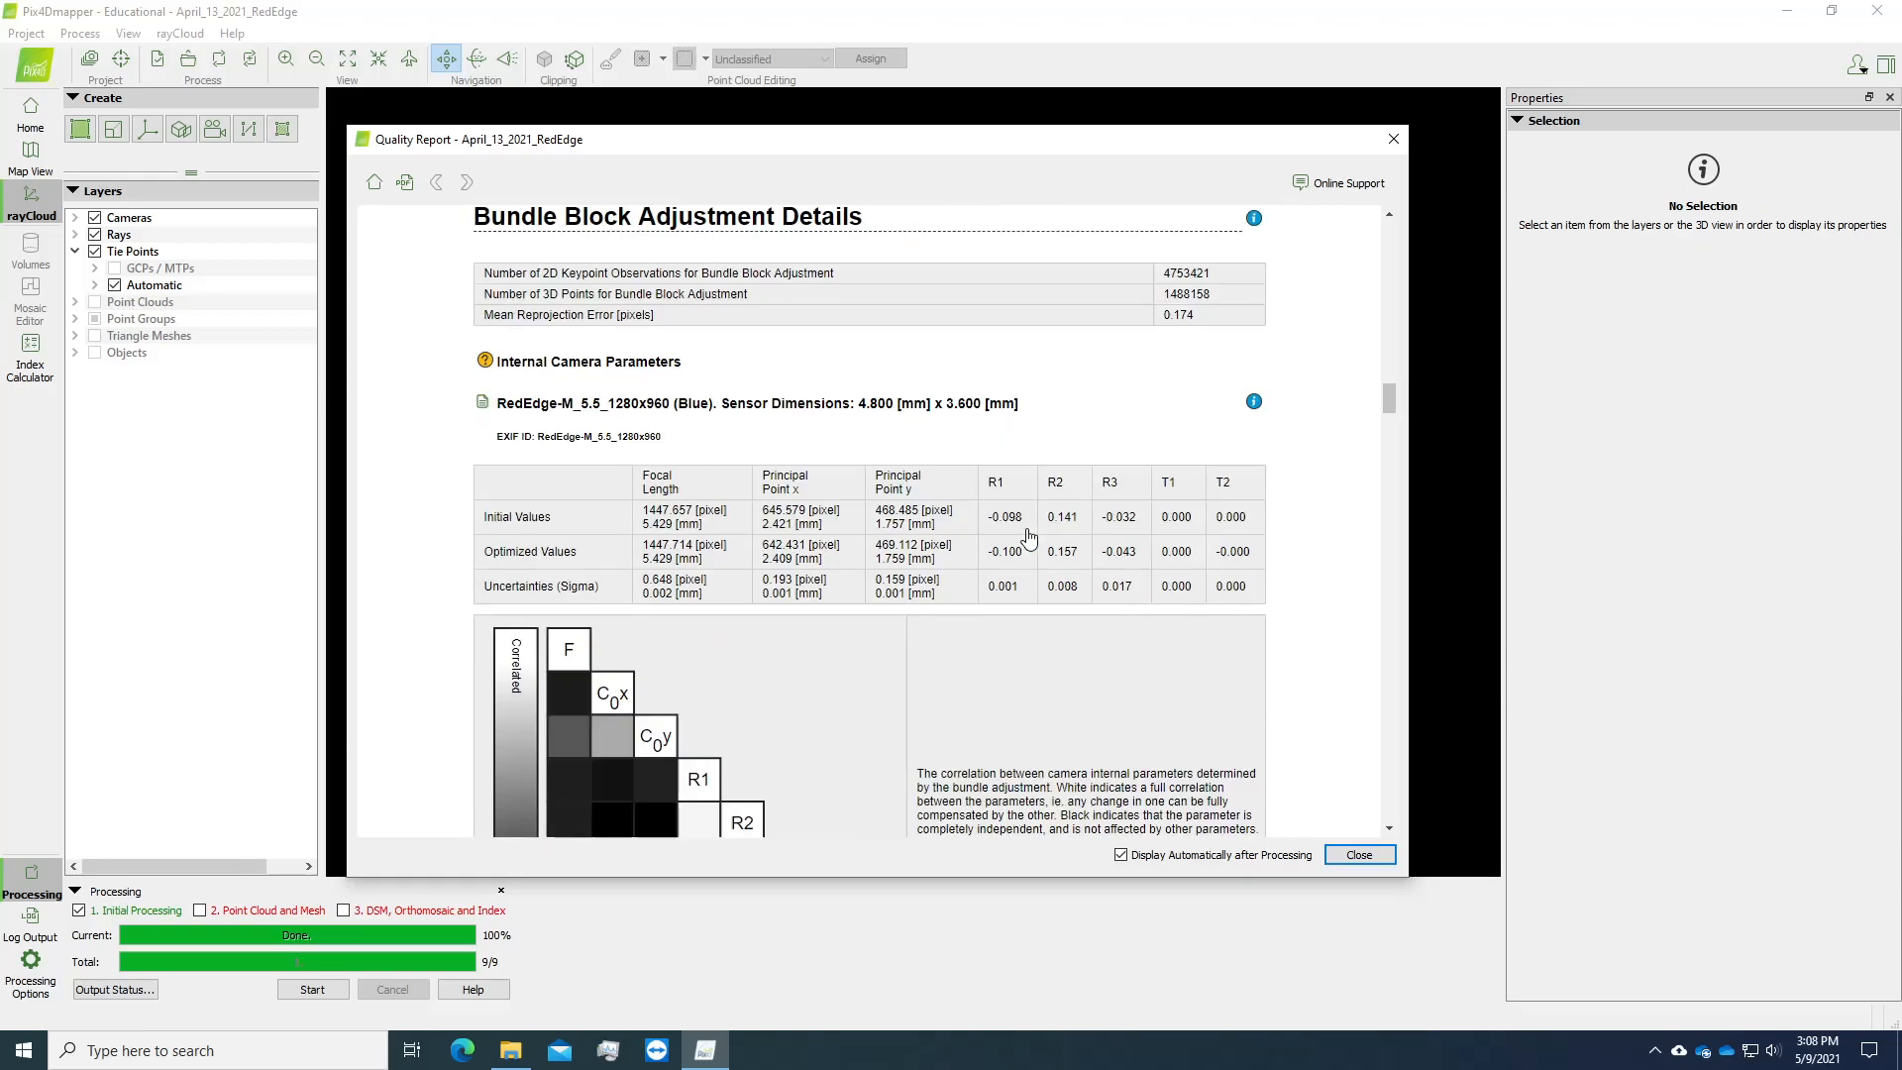
pyautogui.scroll(3, 1031, 539)
pyautogui.scroll(-10, 1032, 539)
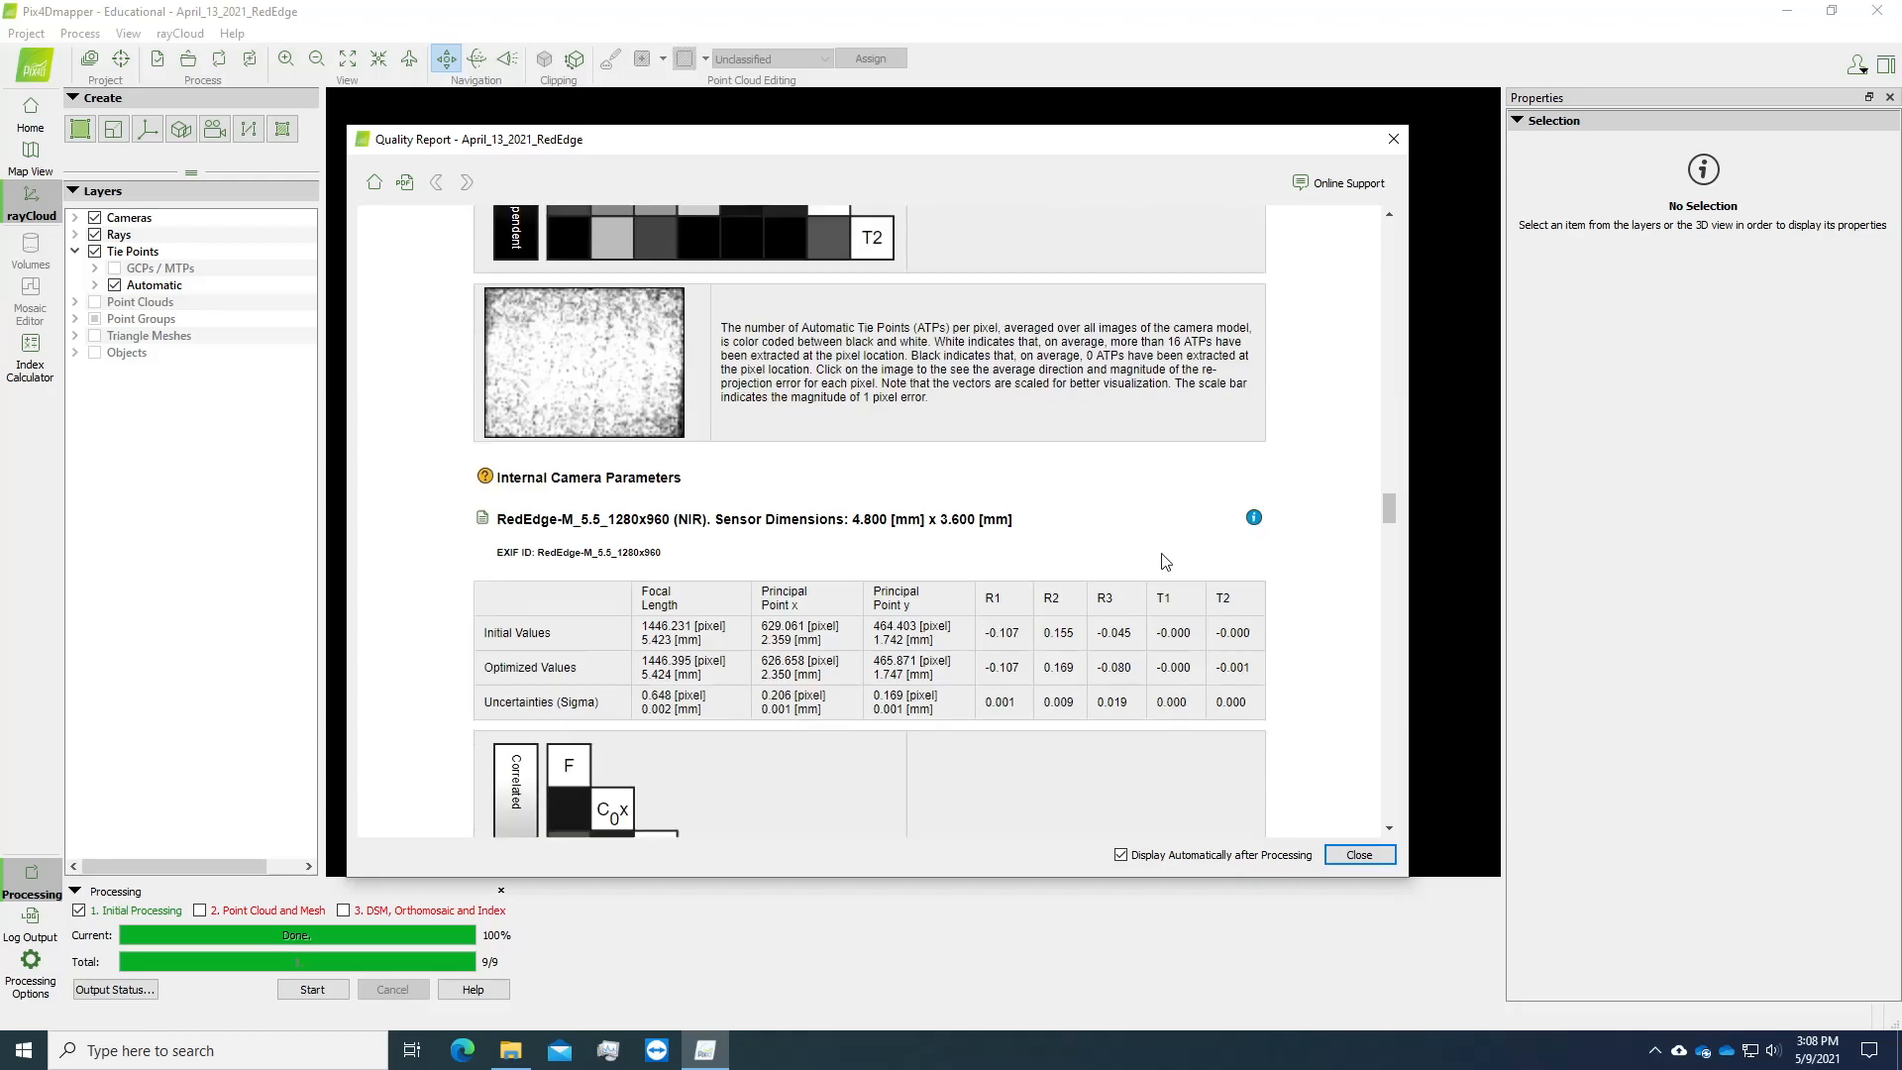
# Return to the report's Summary and Quality Check sections for a second review, and close the Quality Report.
pyautogui.moveTo(1387, 522); pyautogui.dragTo(1381, 236)
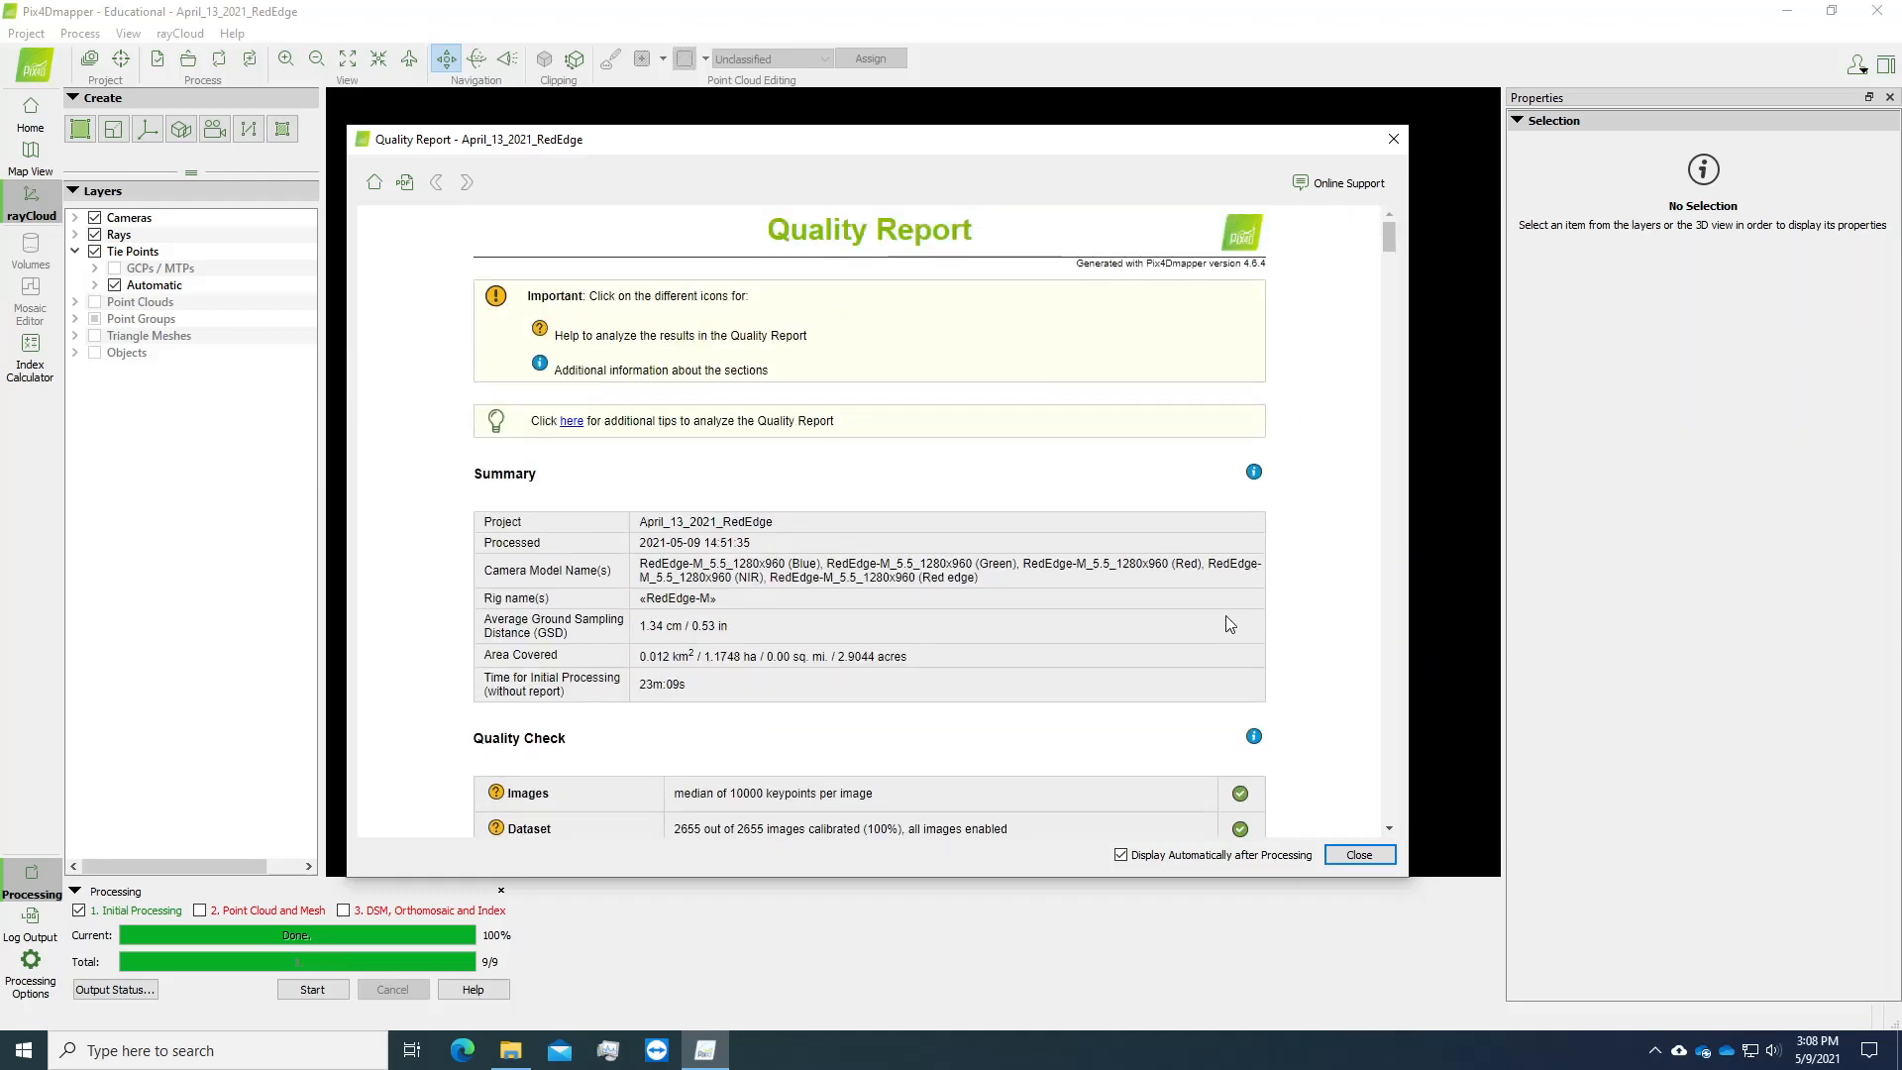
pyautogui.scroll(-3, 1192, 620)
pyautogui.scroll(-1, 1191, 616)
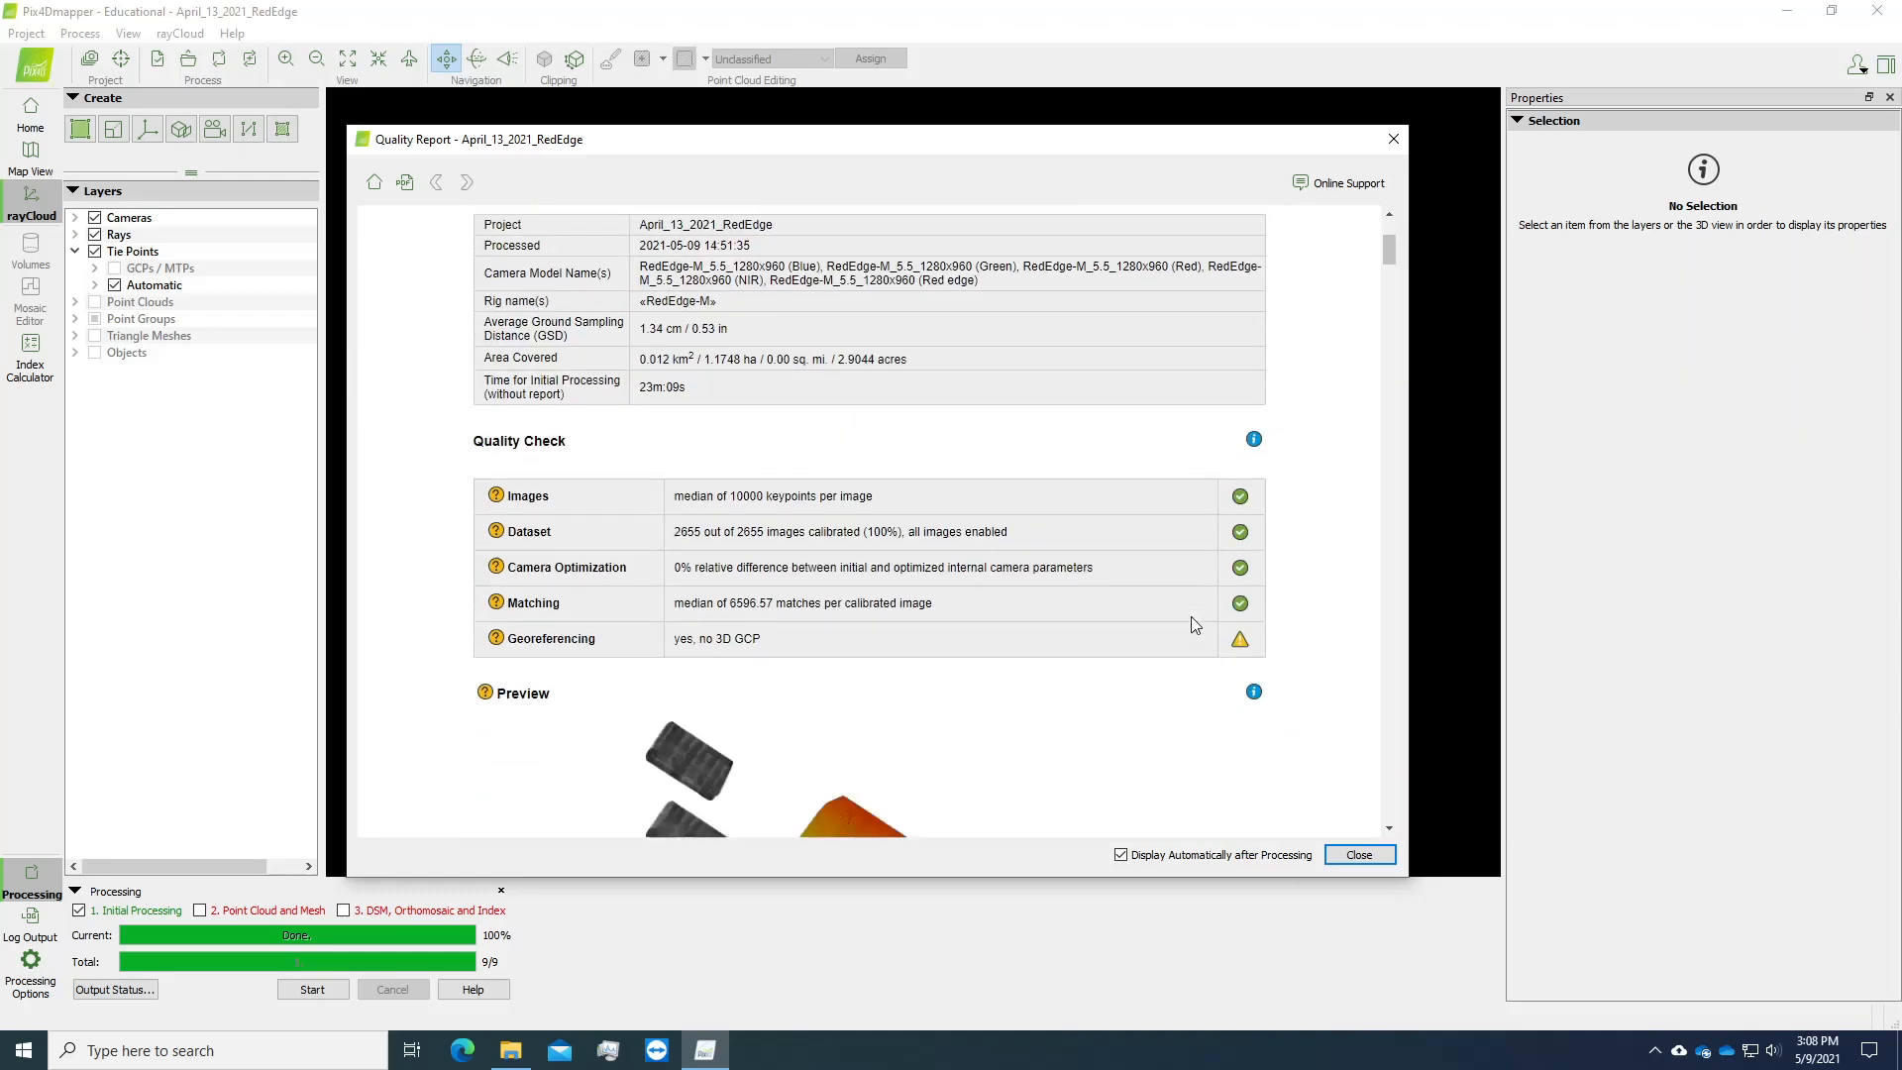
pyautogui.scroll(4, 1221, 637)
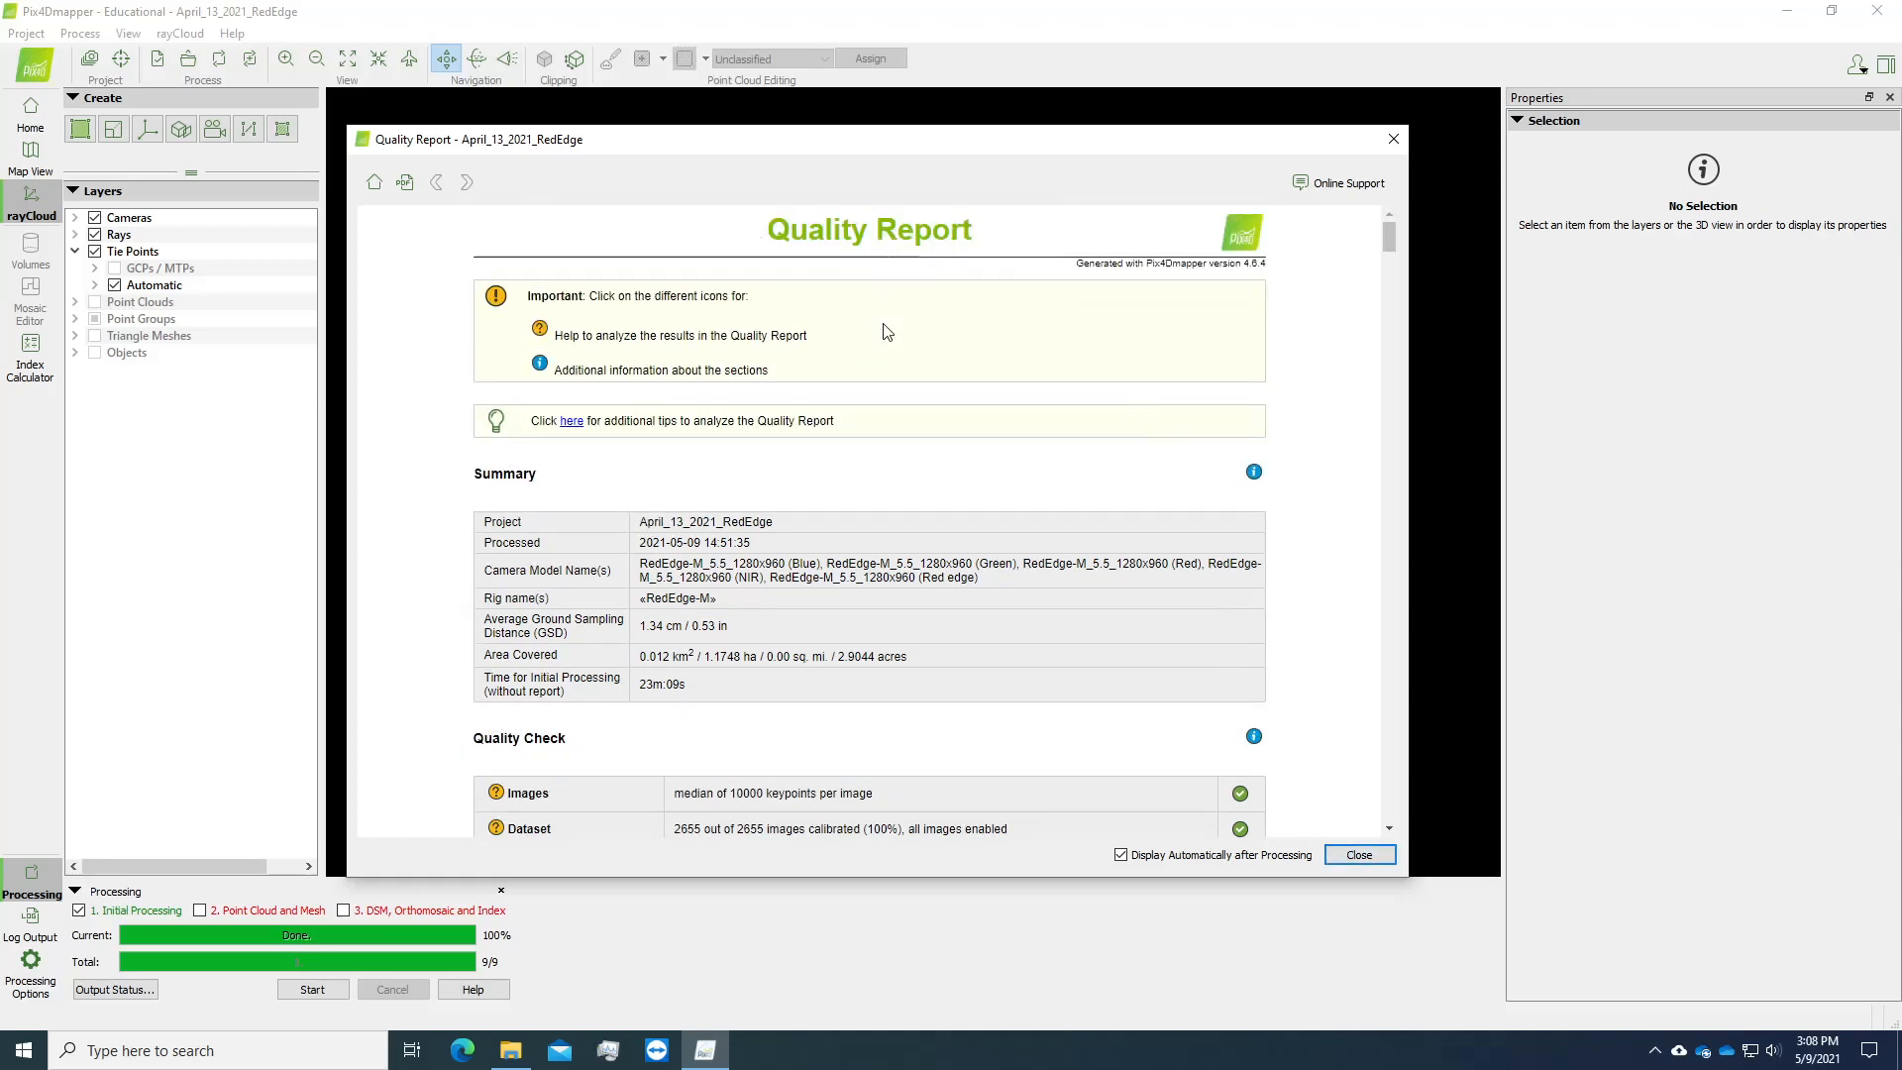
pyautogui.scroll(-3, 1215, 663)
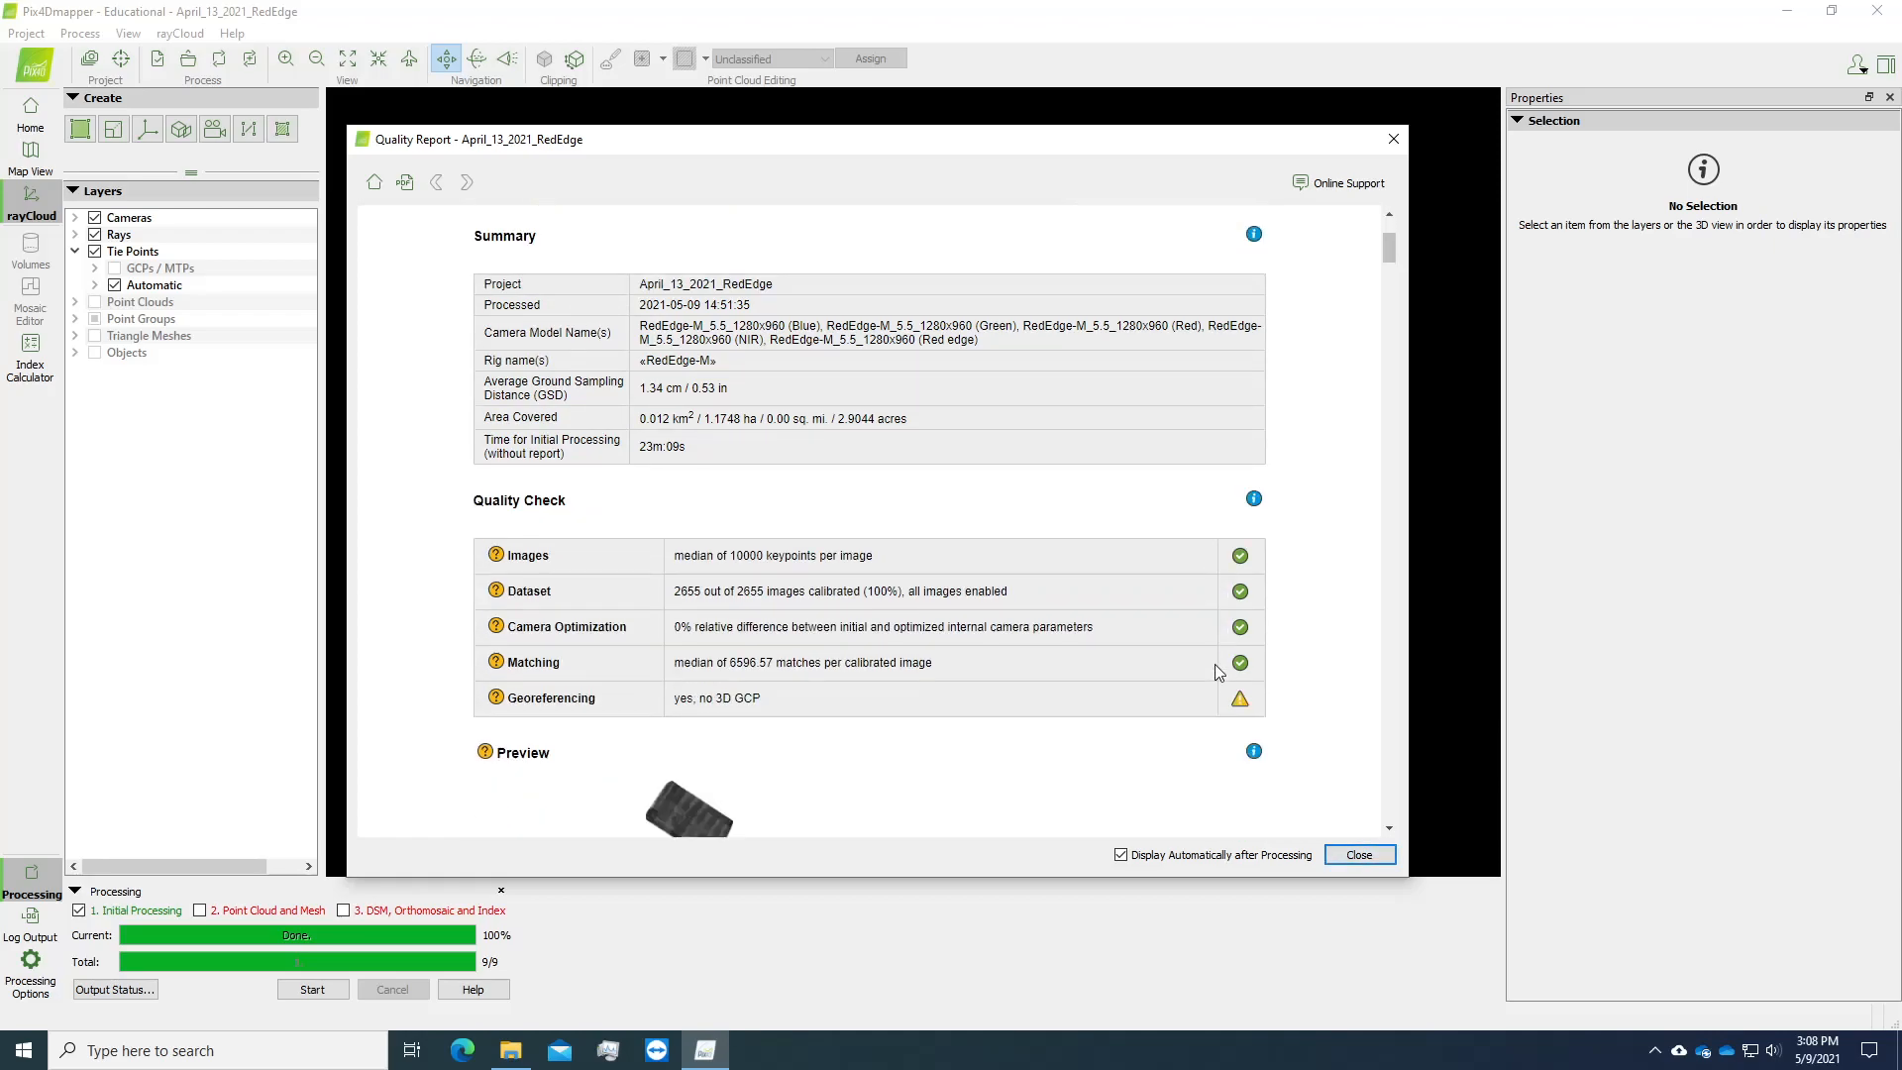
pyautogui.click(1359, 854)
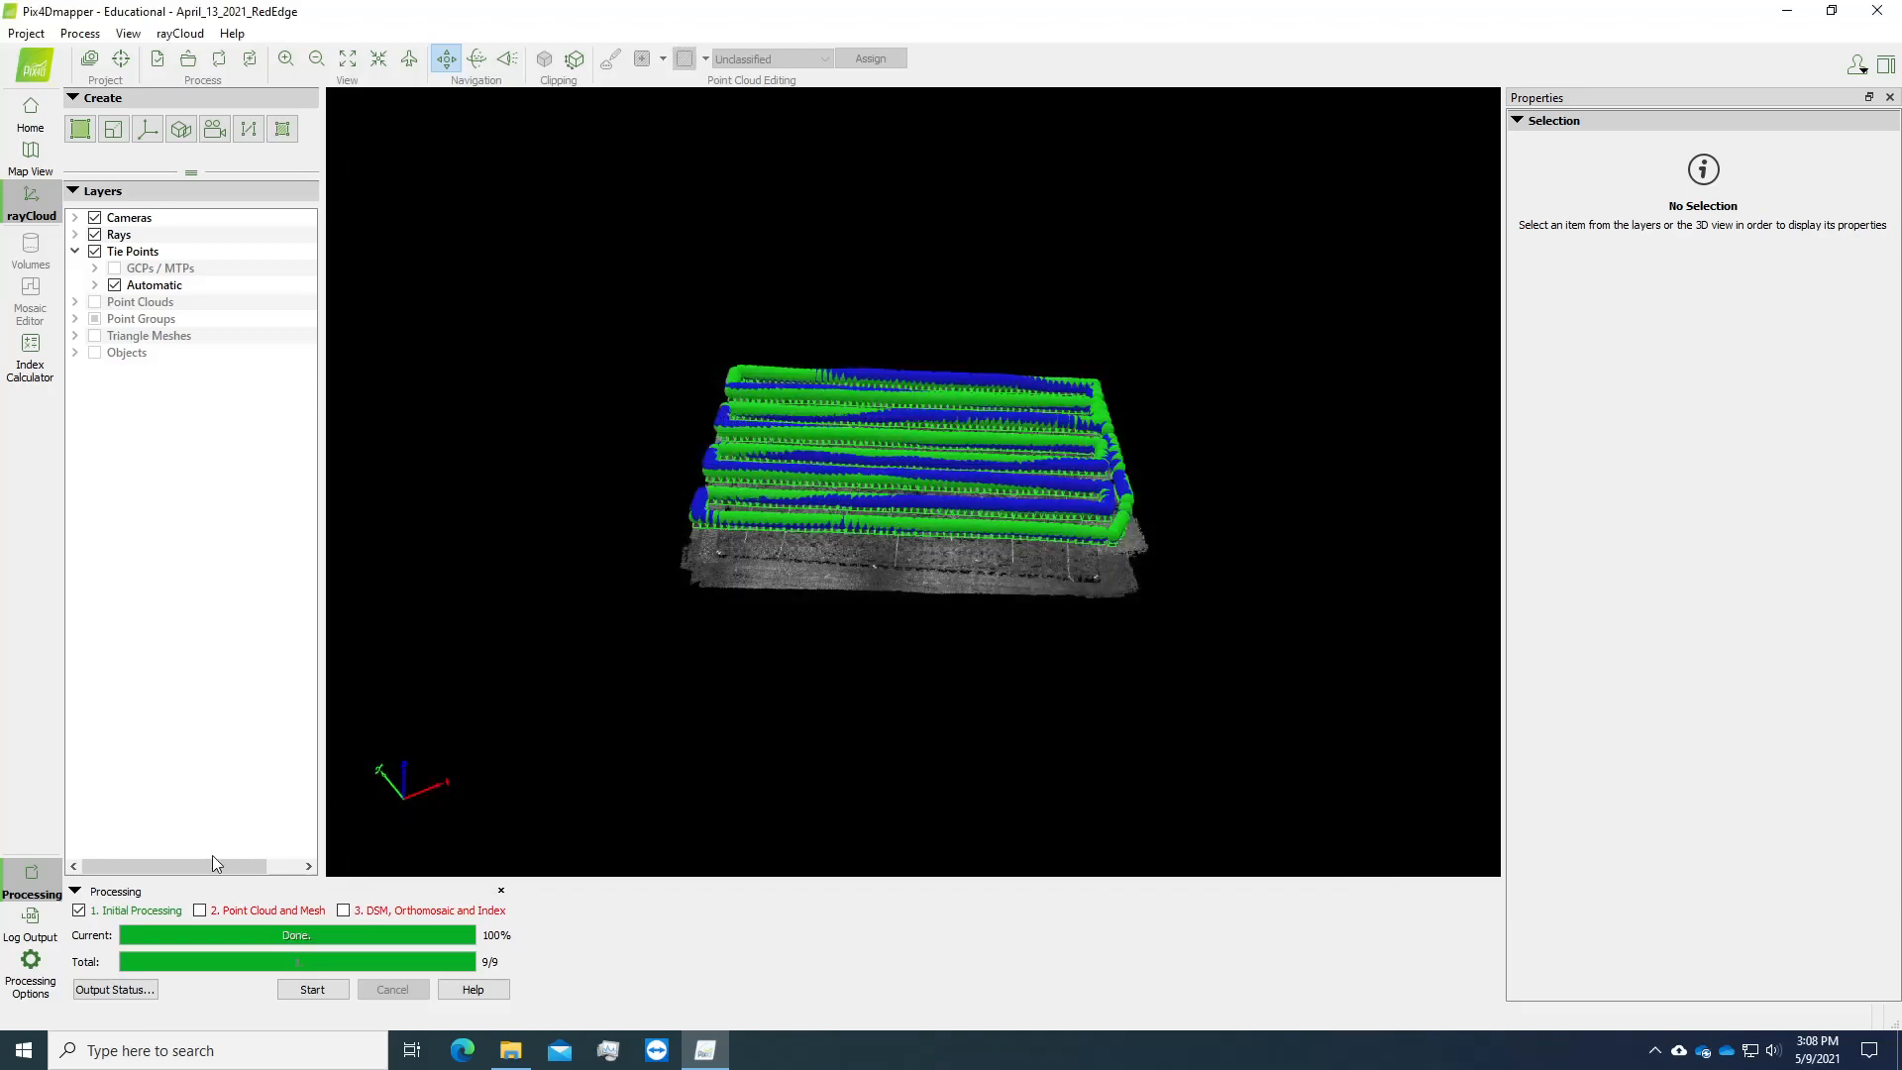
# Check the Initial Processing settings for the keypoint image scale and orthomosaic preview, leaving them without saving.
pyautogui.click(30, 965)
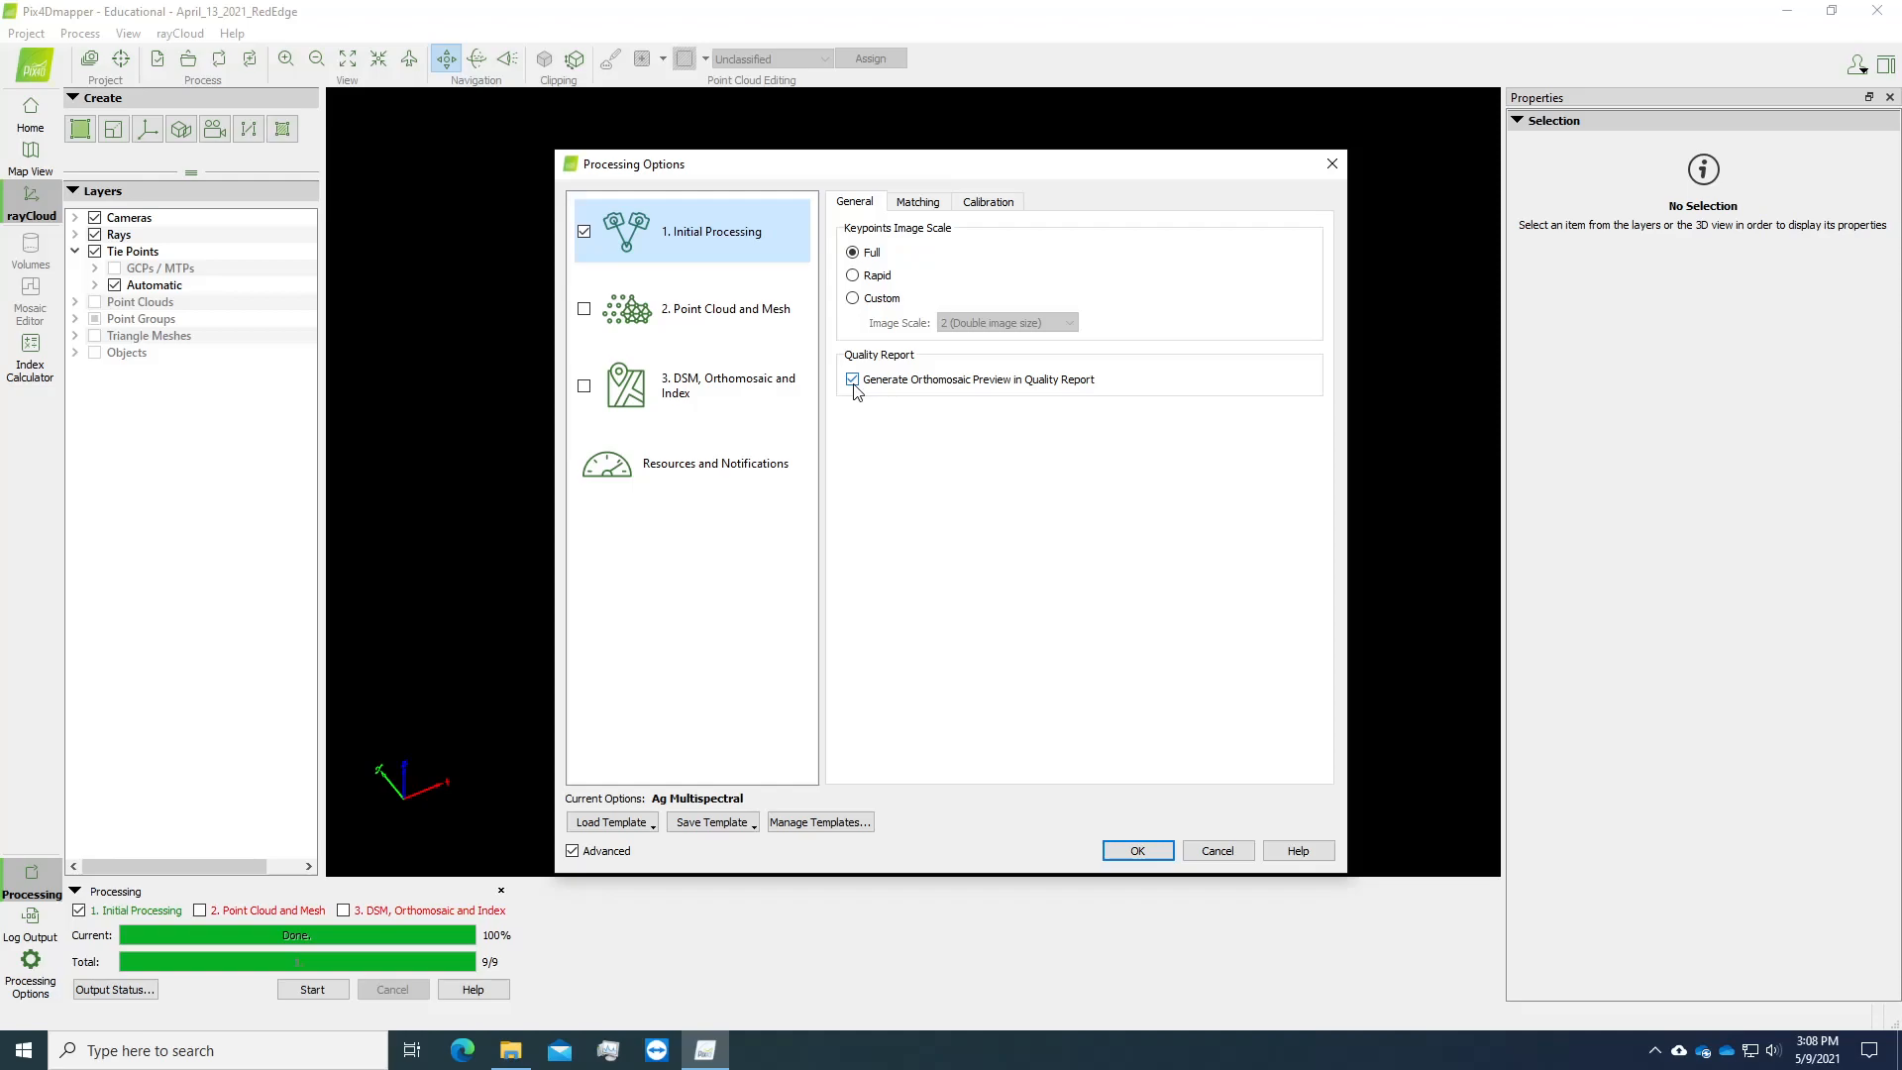
pyautogui.click(1214, 851)
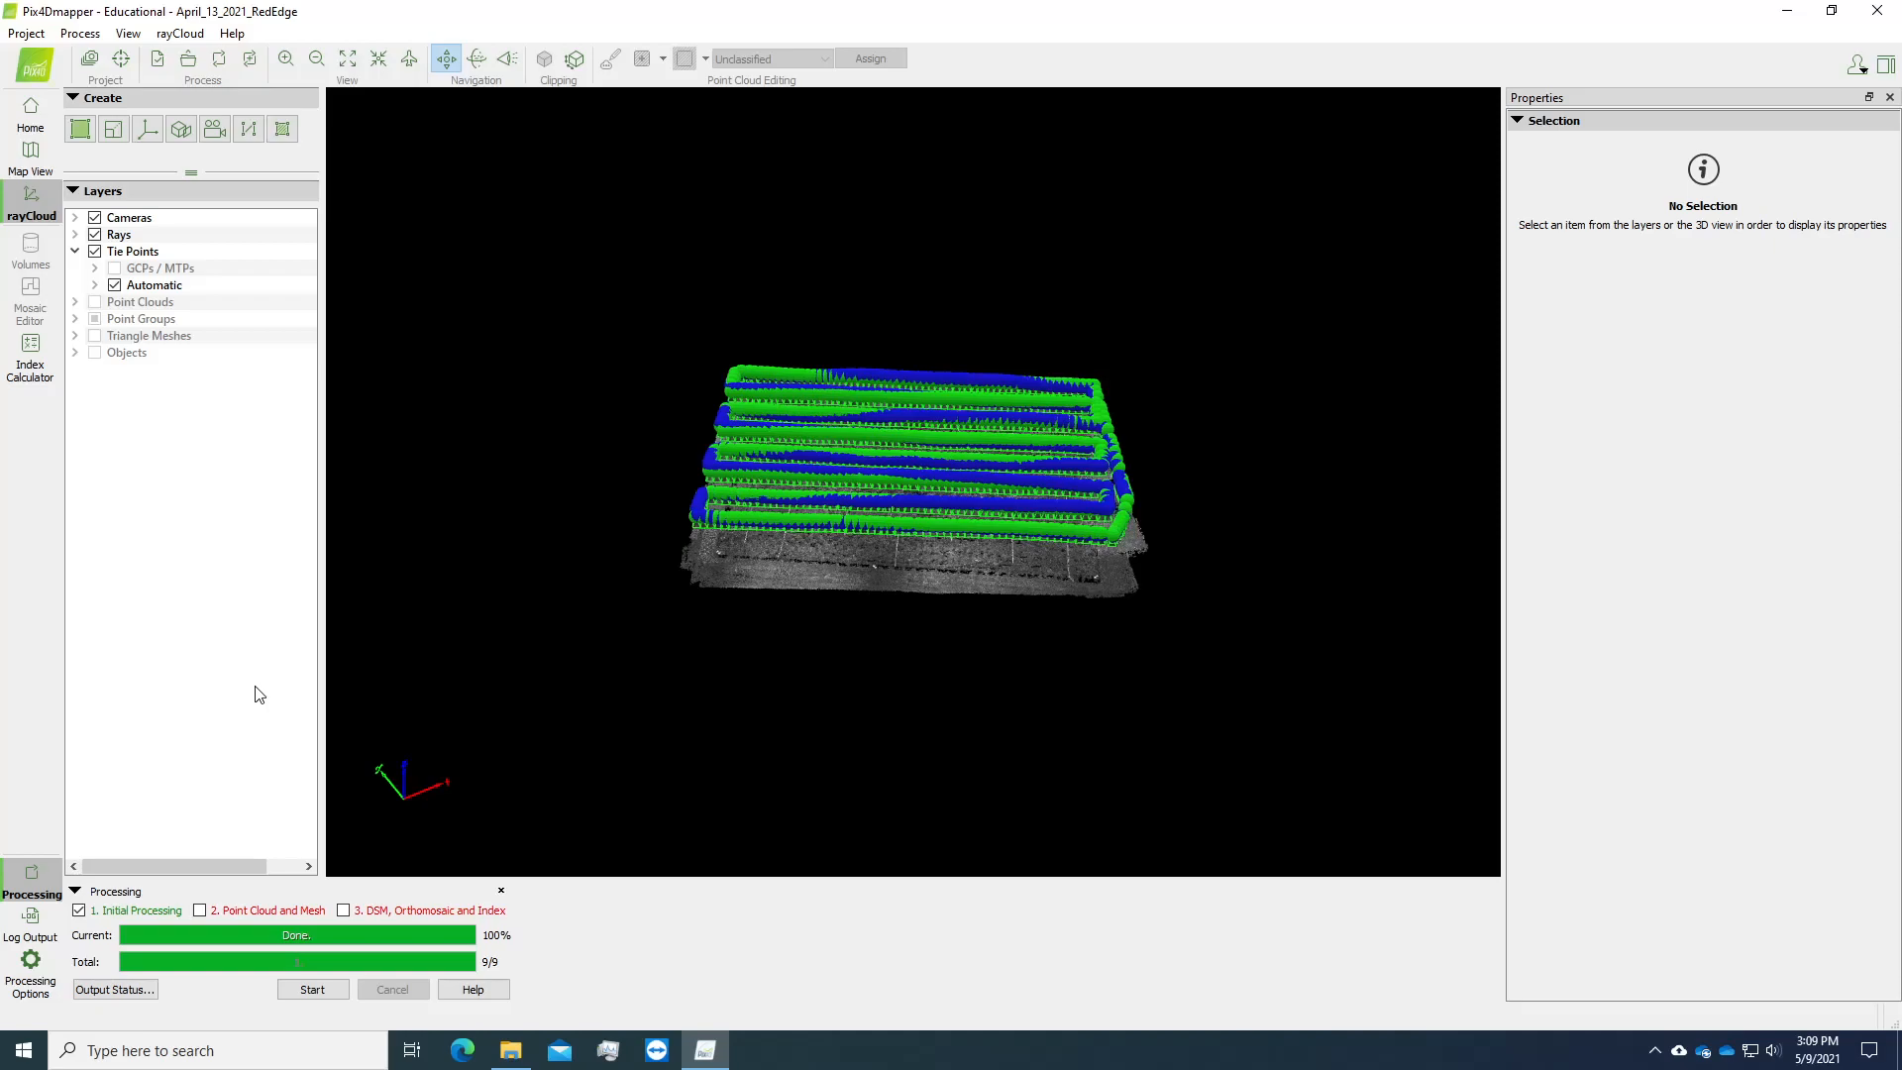
# Import ground control points from Switchgrassfield-GCP2.txt in E:\Targets-GPS using the X, Y, Z coordinate order.
pyautogui.click(128, 64)
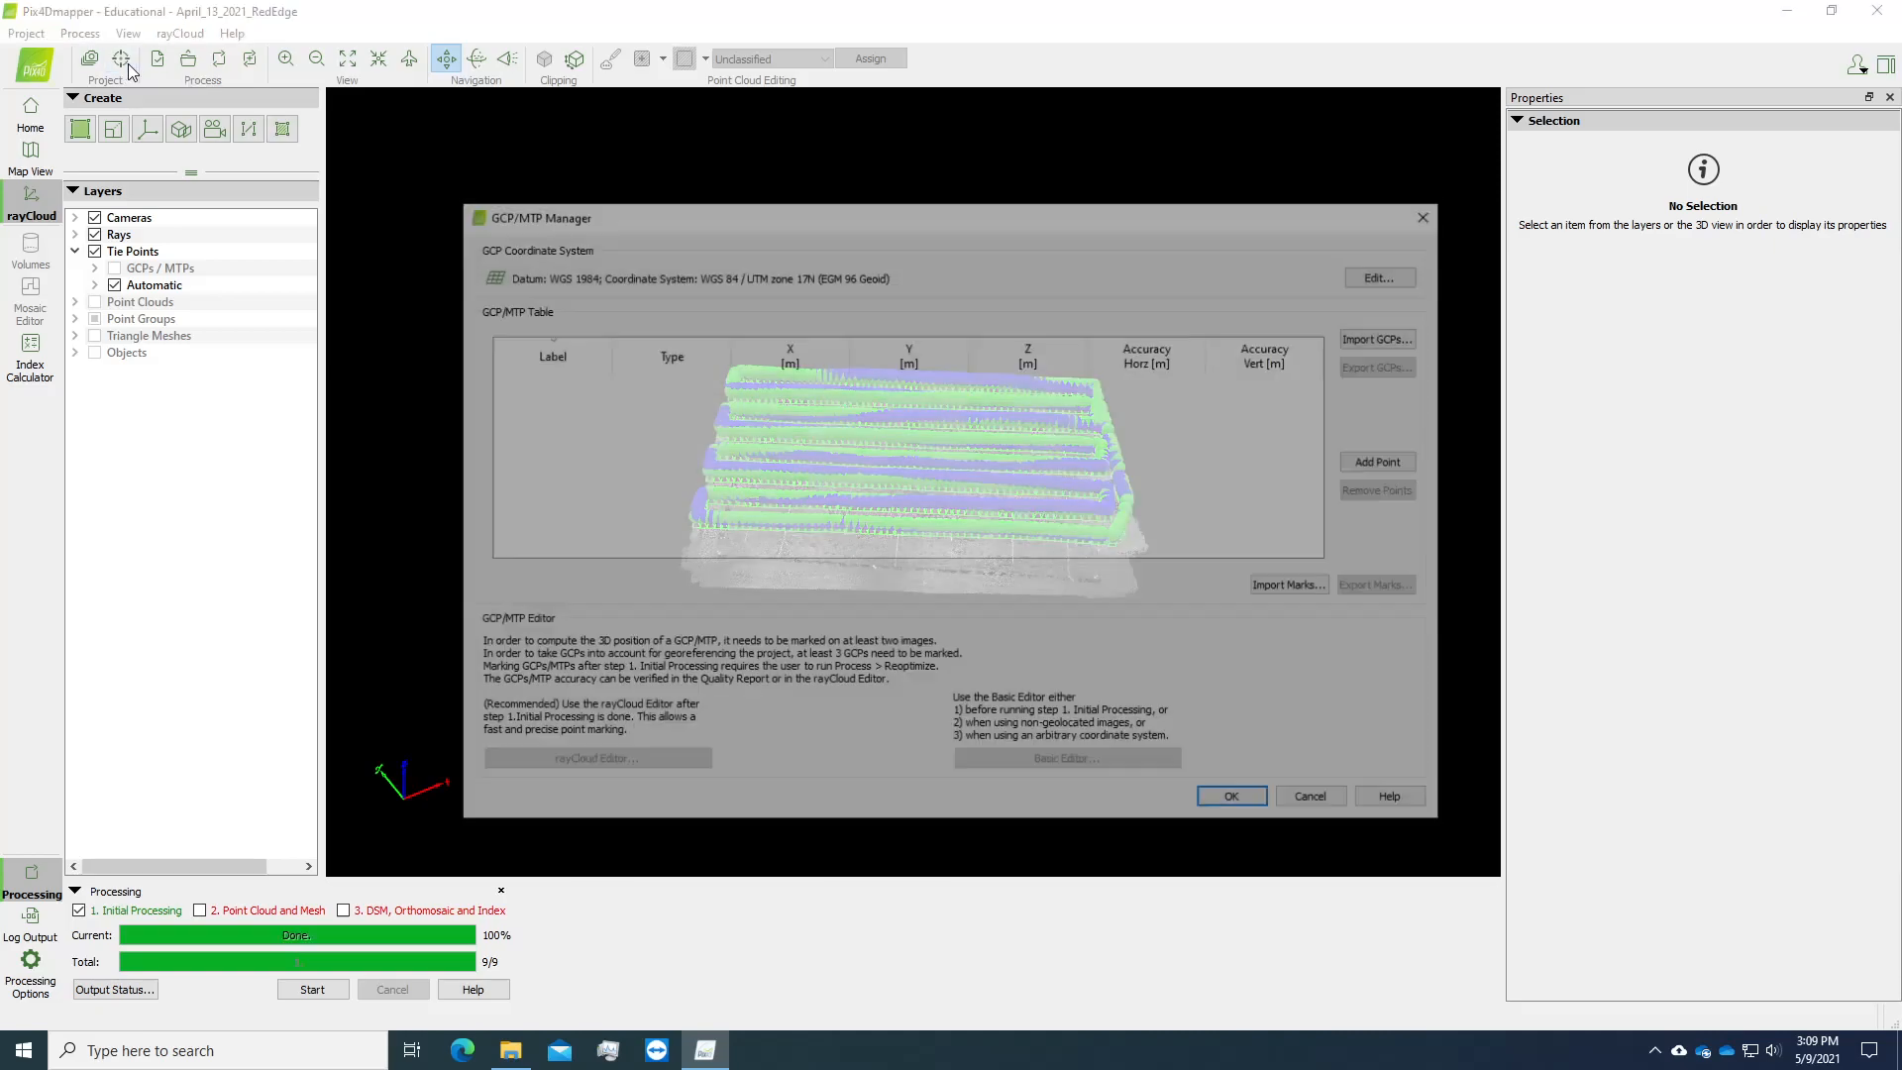
pyautogui.moveTo(1110, 225); pyautogui.dragTo(1075, 204)
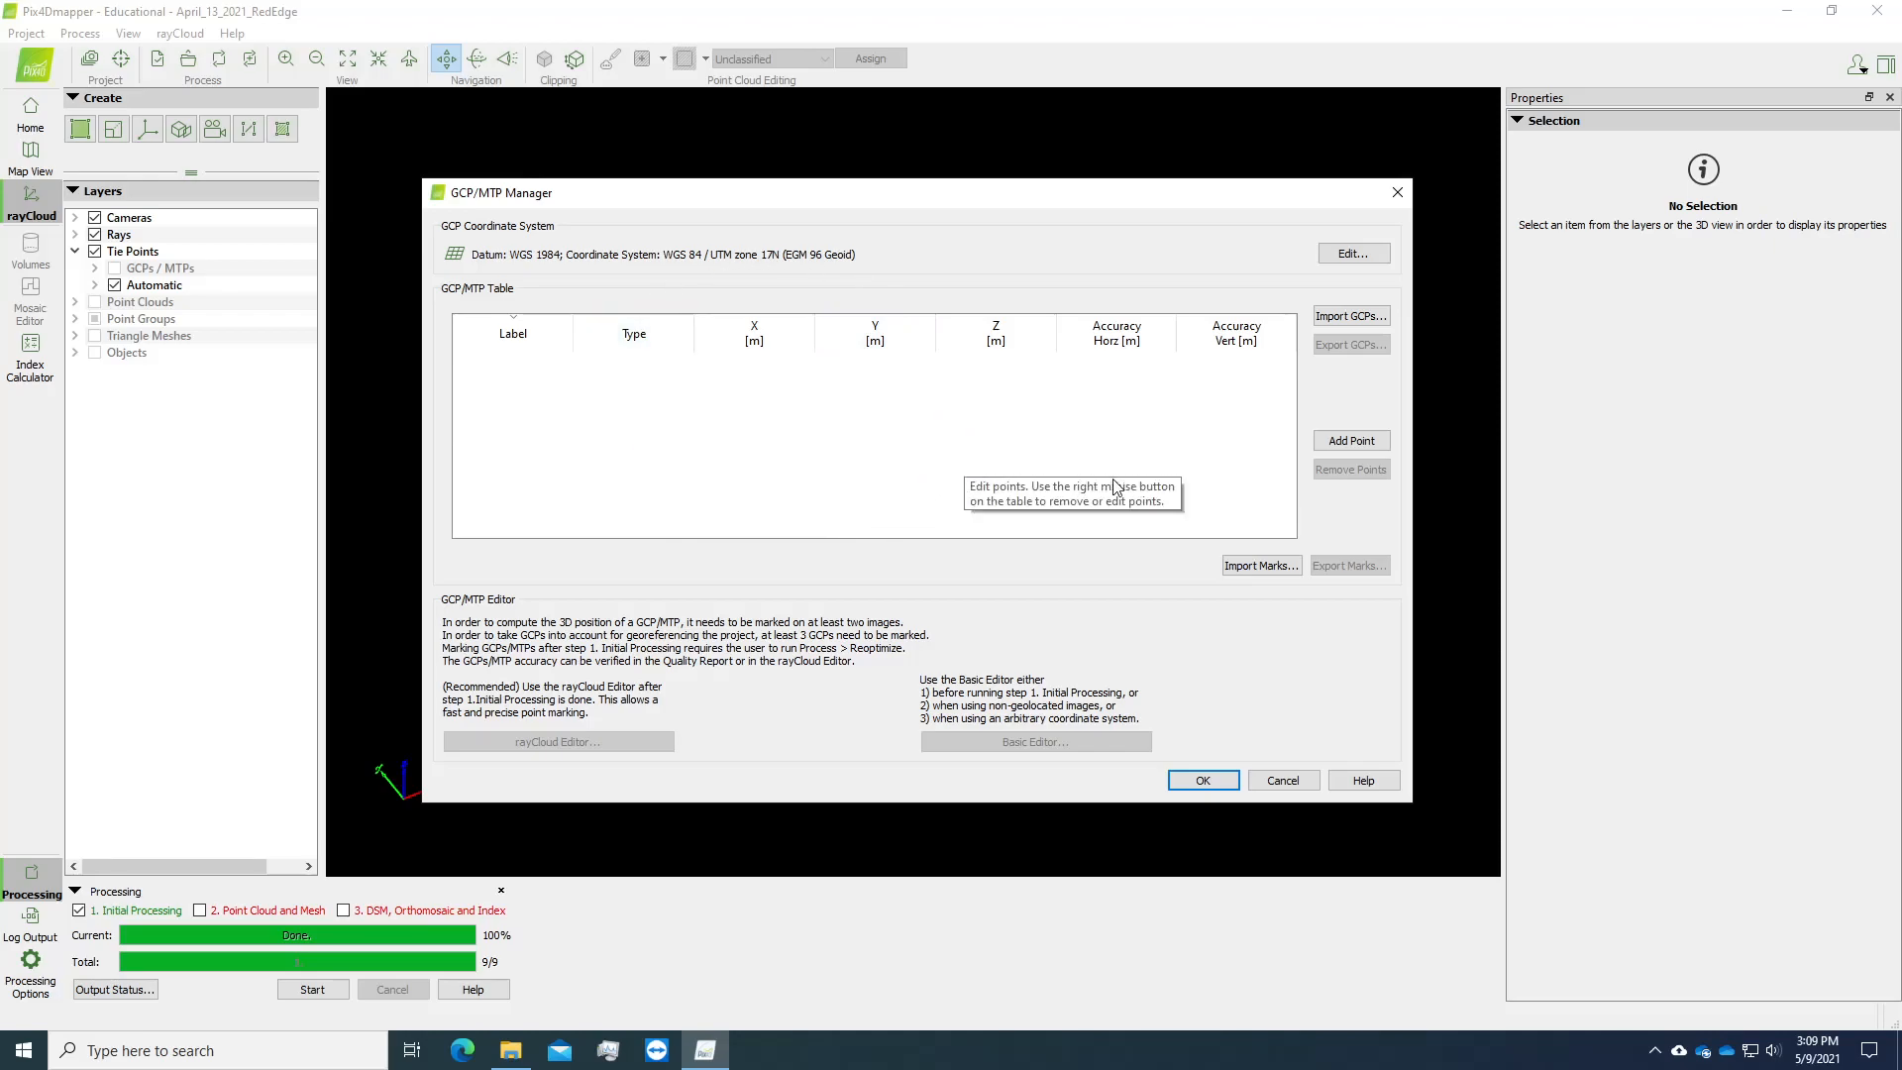
pyautogui.click(1383, 317)
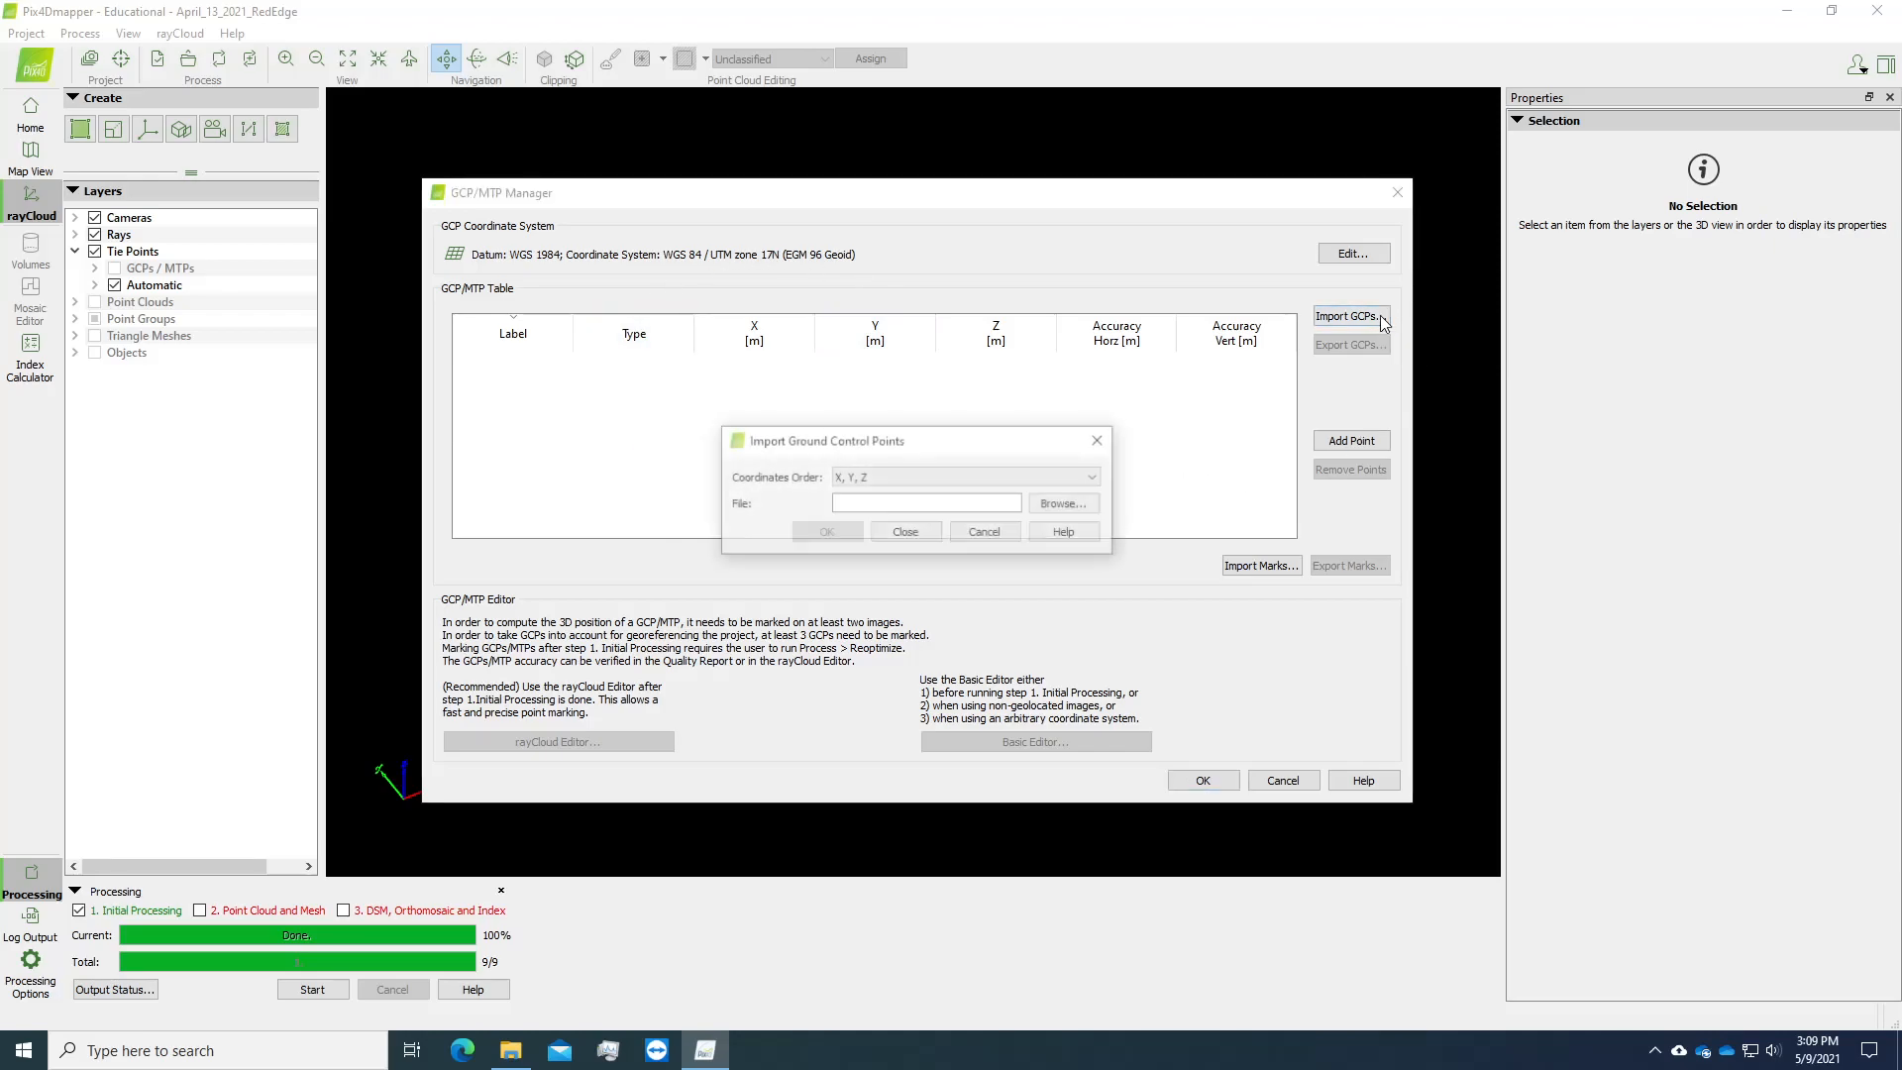
pyautogui.click(1058, 503)
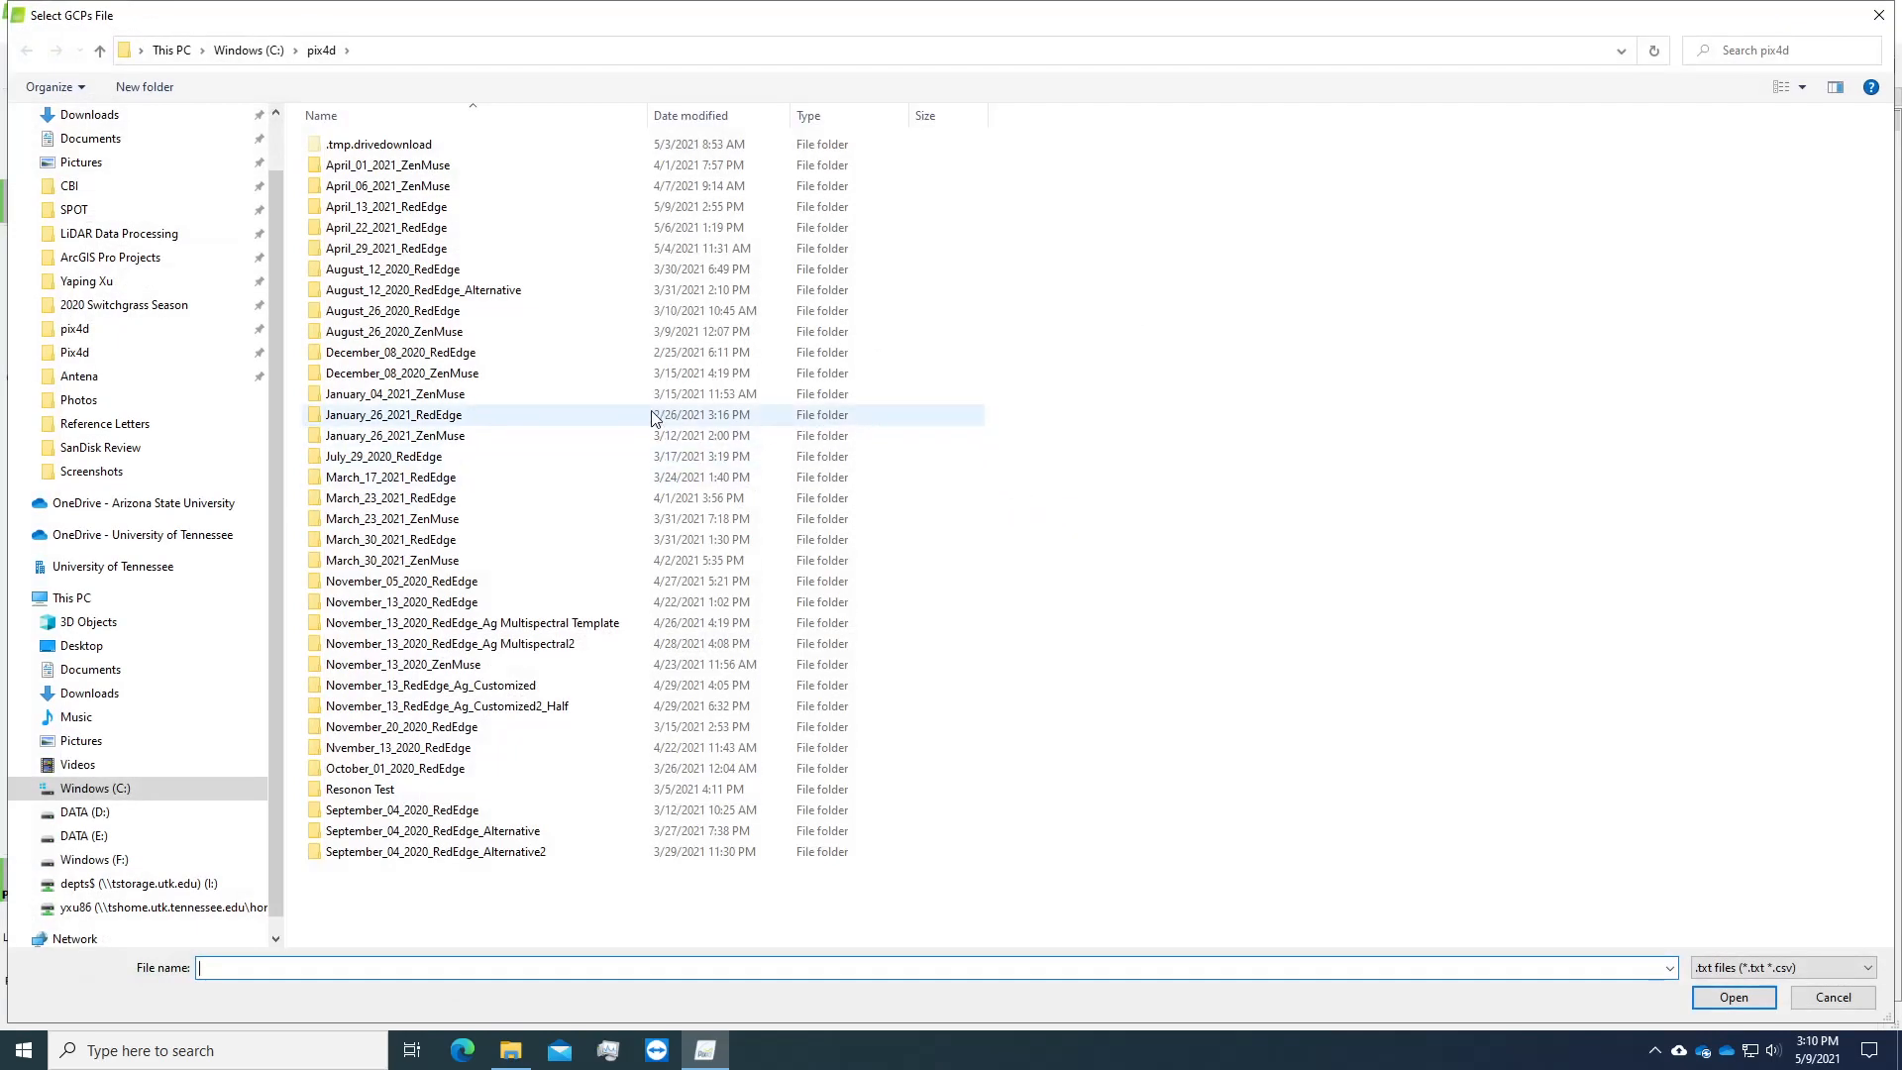
pyautogui.click(89, 837)
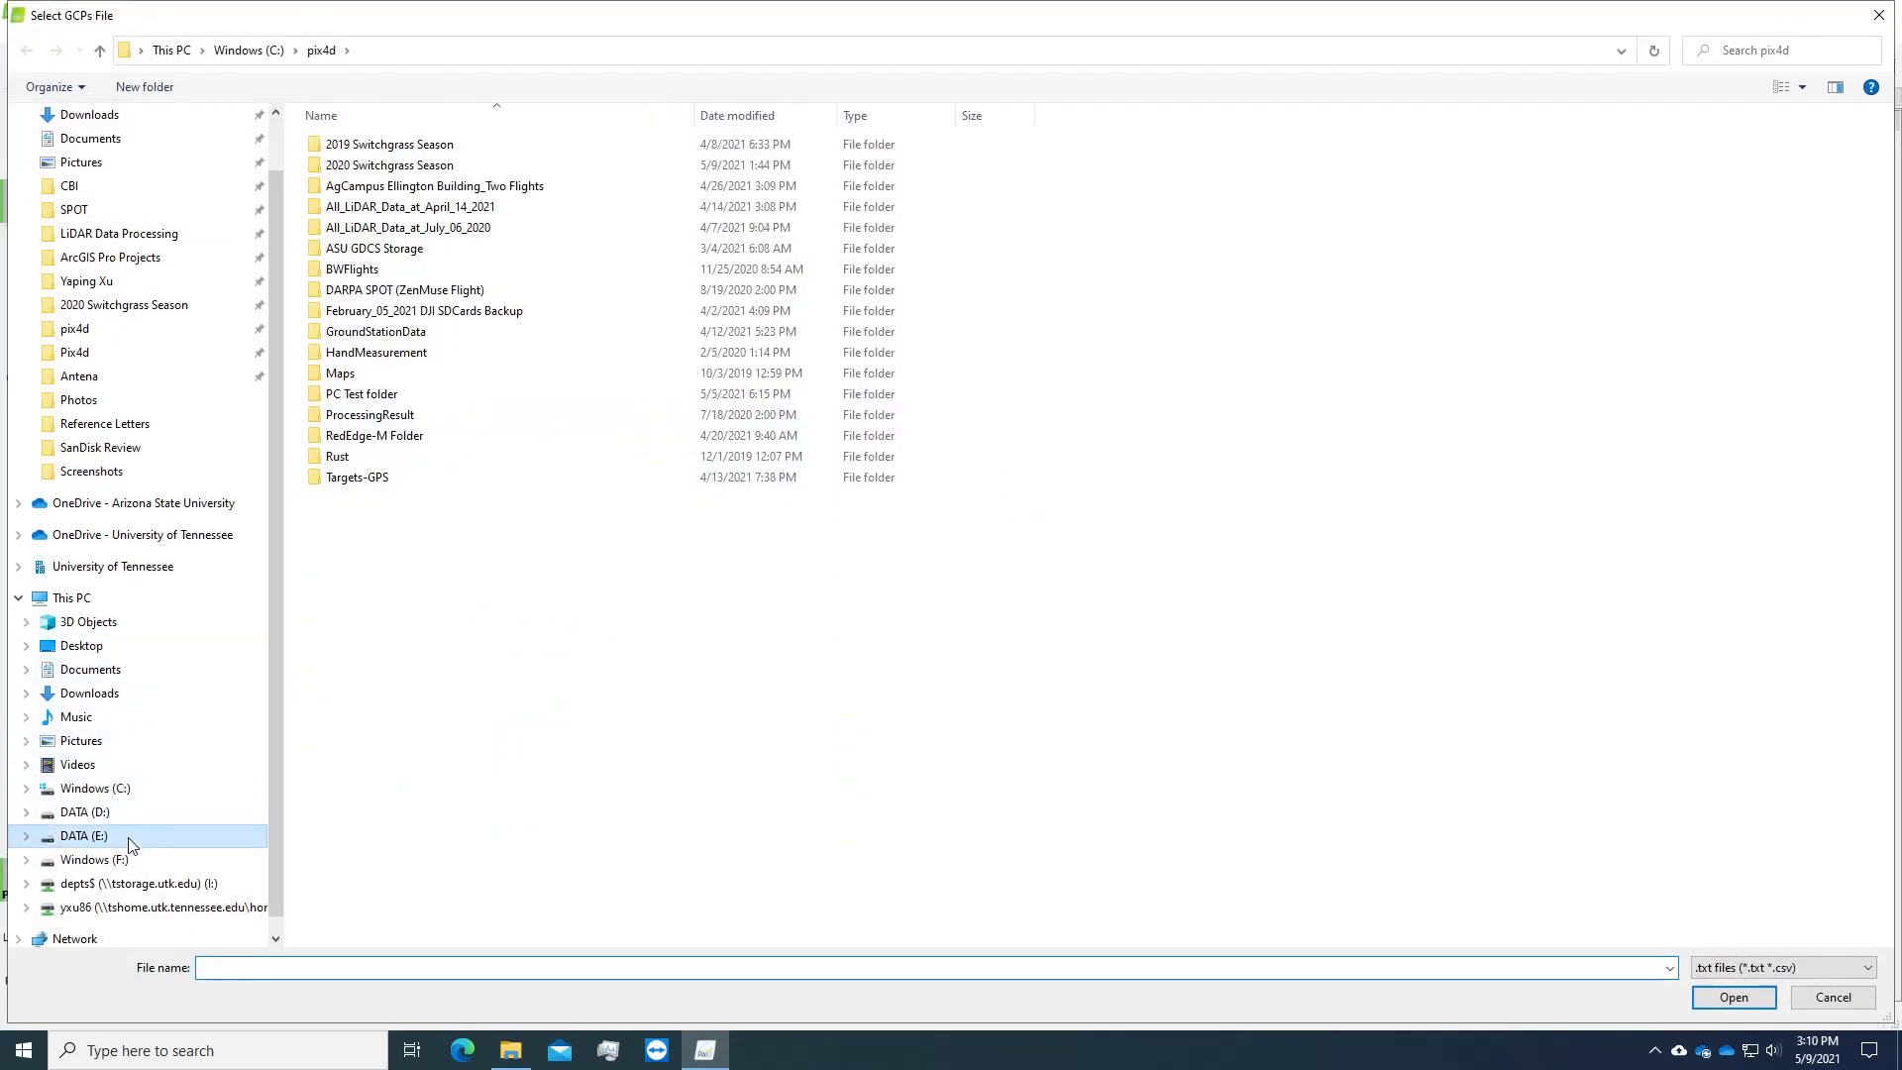
pyautogui.click(394, 481)
pyautogui.doubleClick(393, 482)
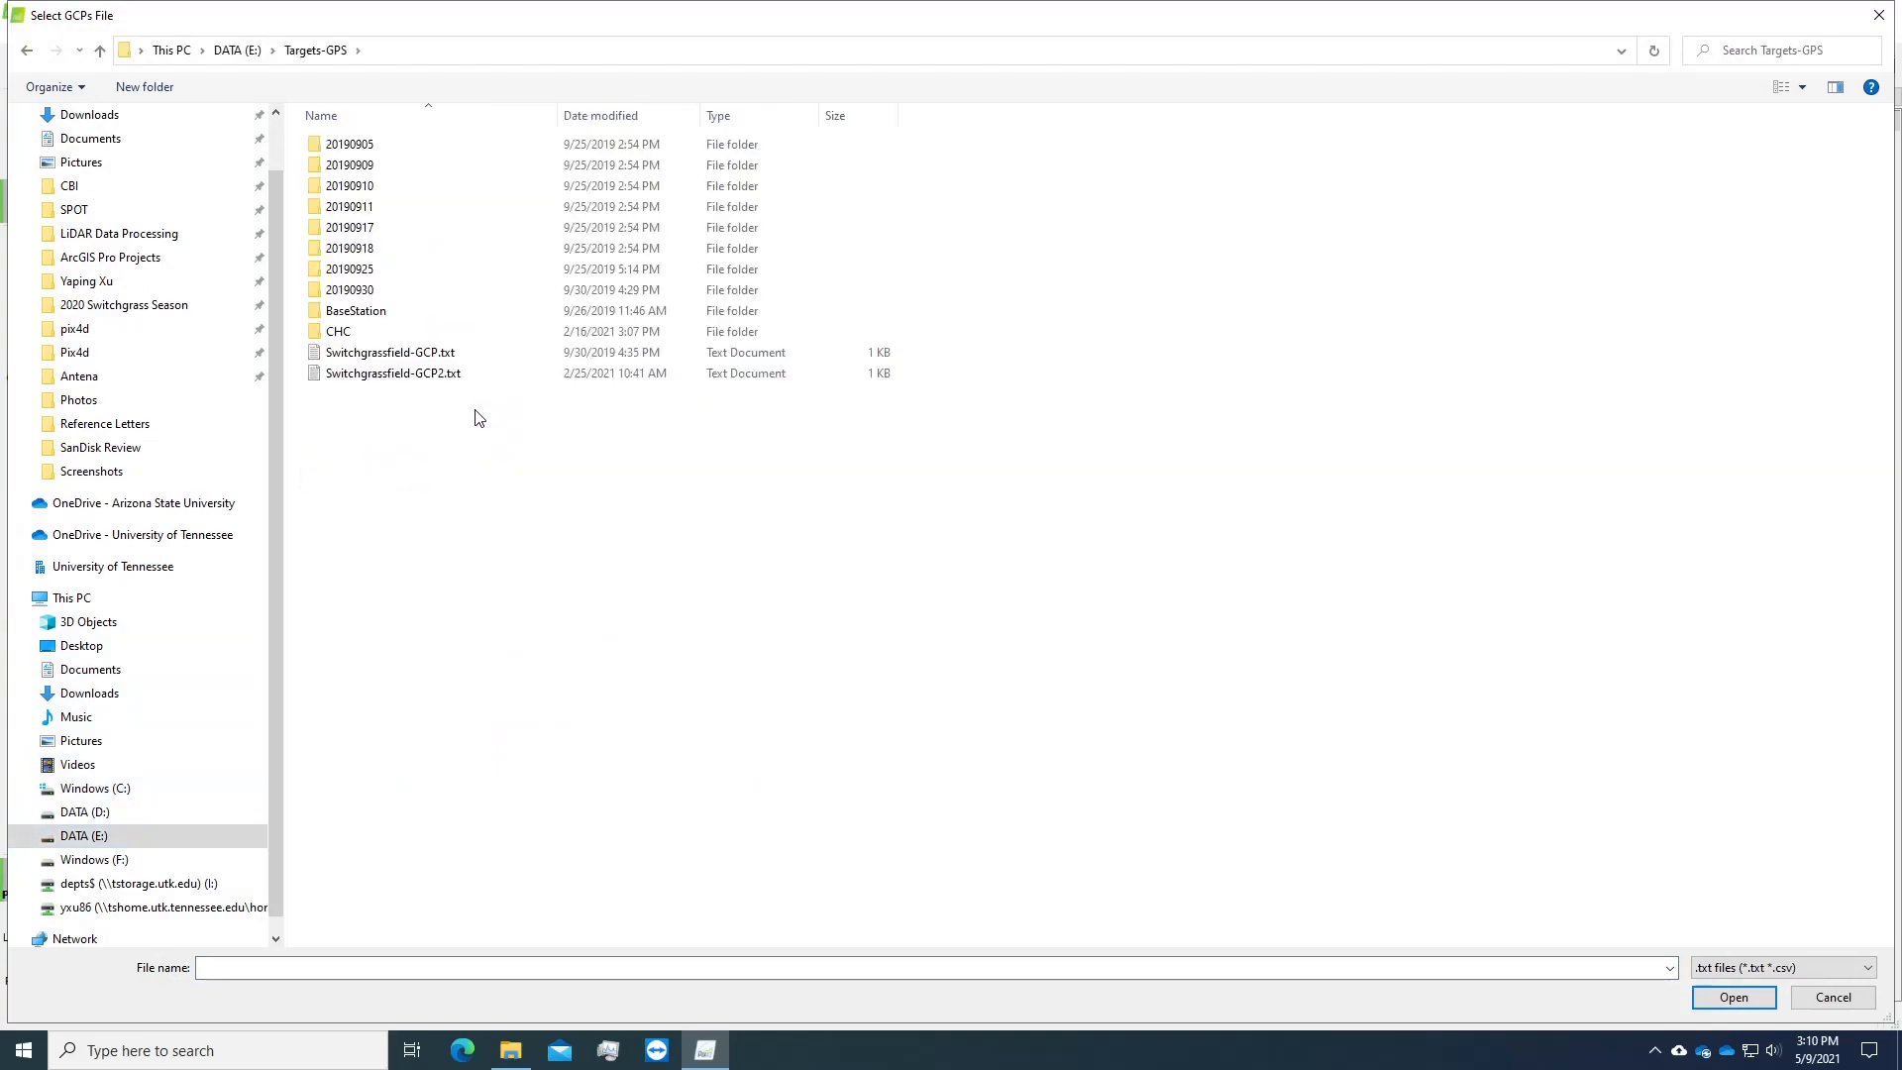
pyautogui.click(443, 376)
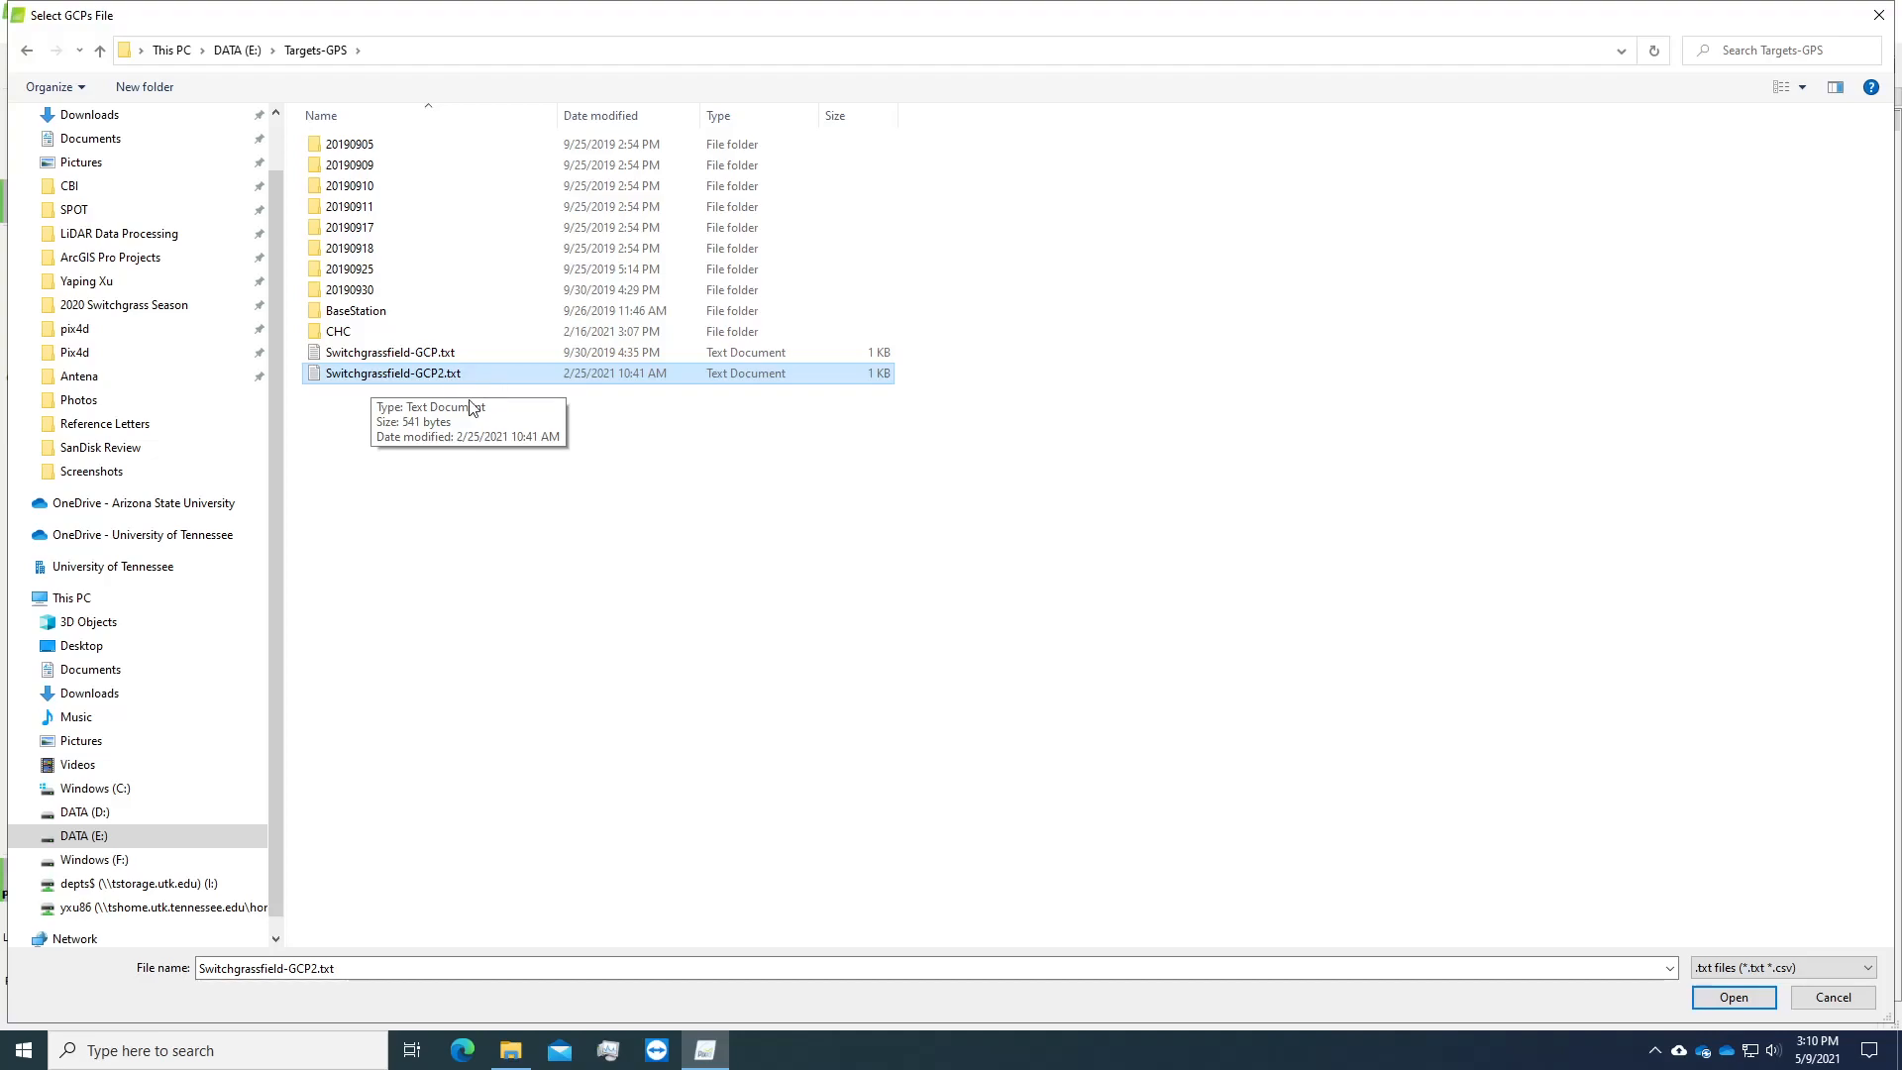
pyautogui.click(1734, 997)
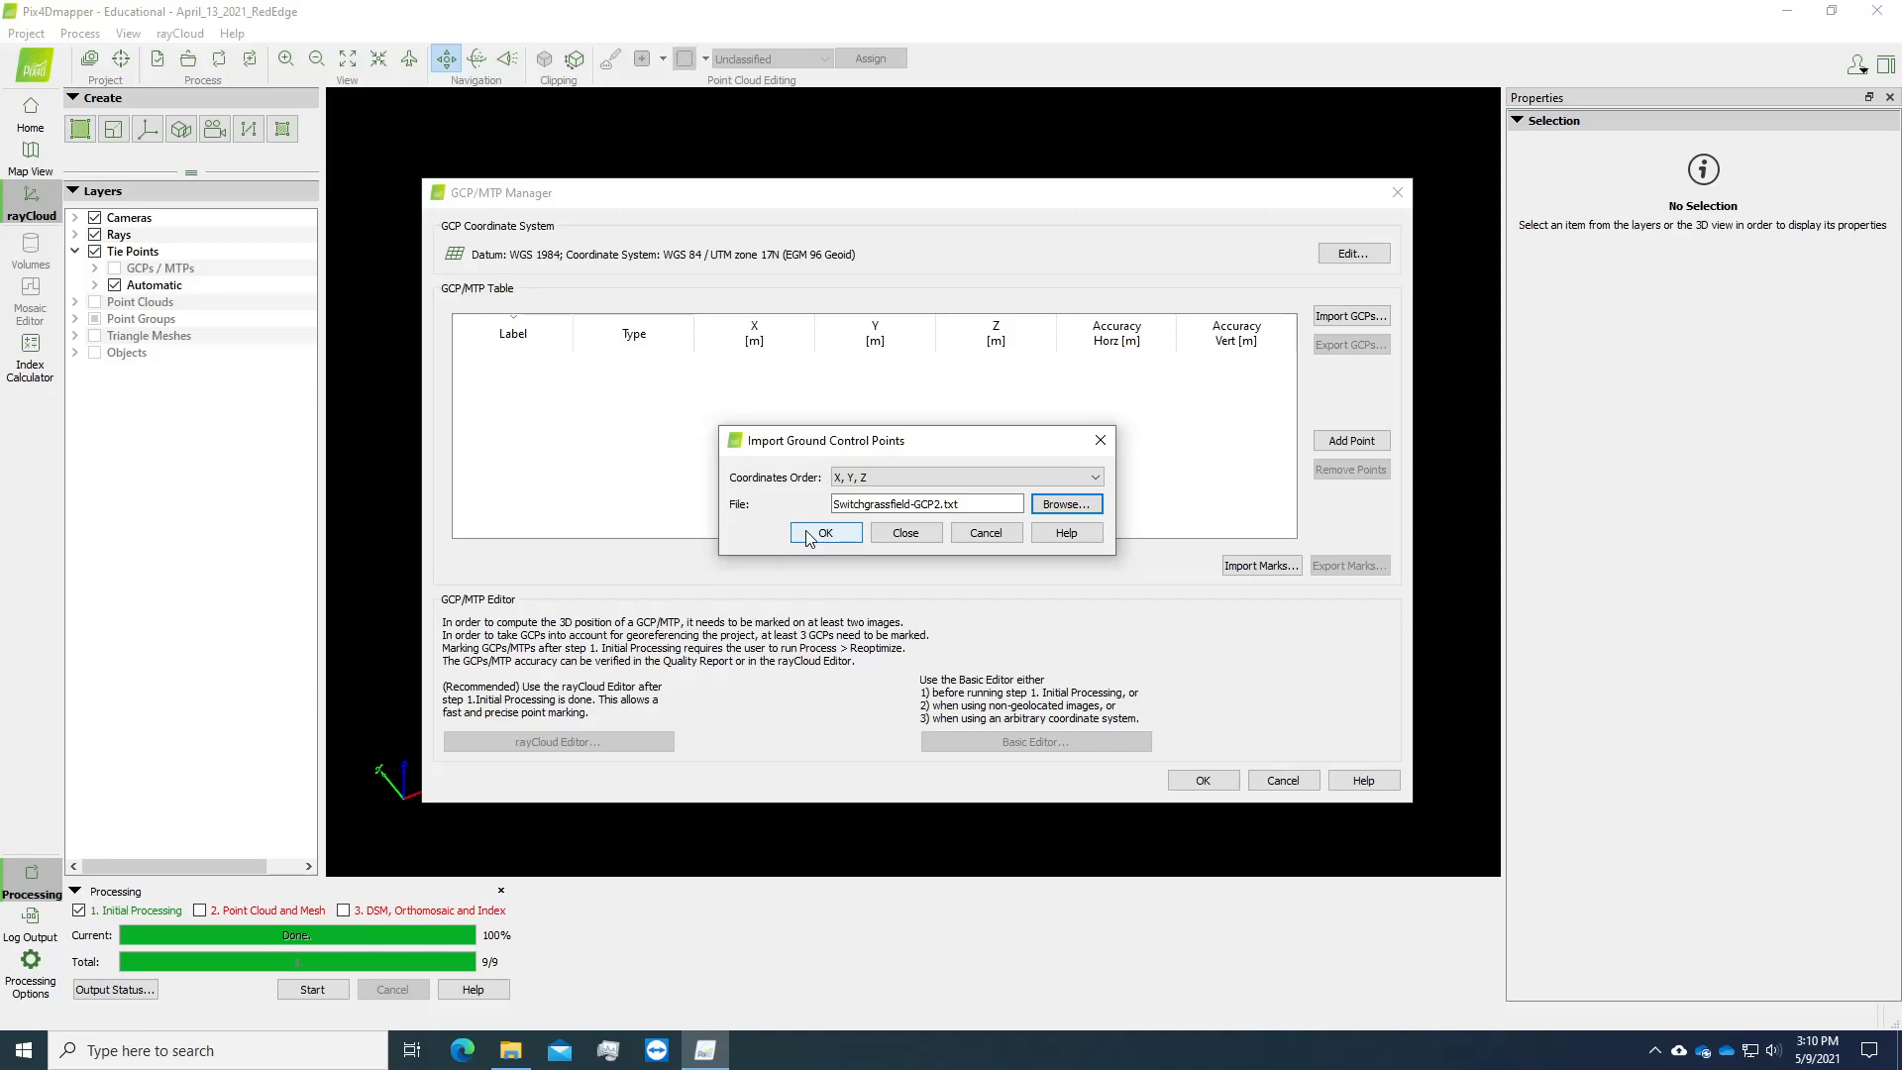
pyautogui.click(809, 536)
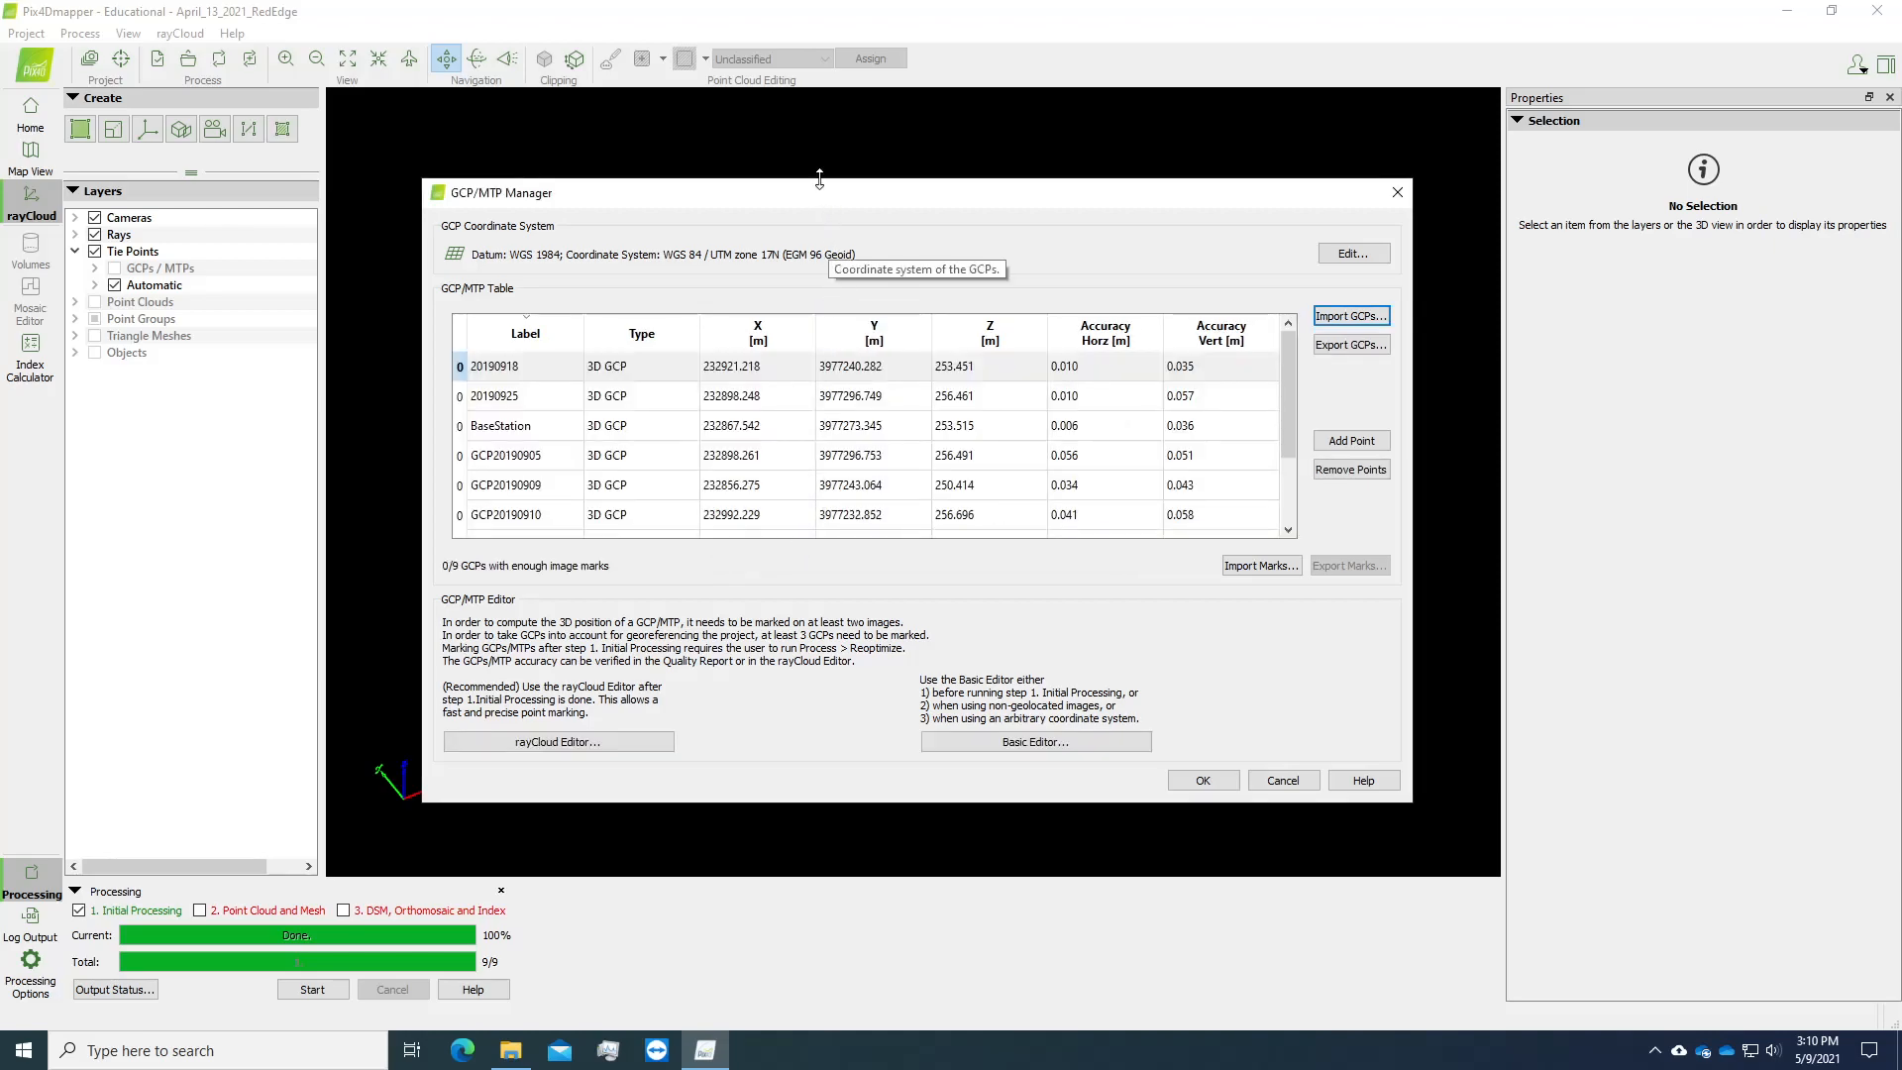
# Enlarge the GCP/MTP Manager and remove the BaseStation point from its table.
pyautogui.moveTo(819, 205); pyautogui.dragTo(751, 168)
pyautogui.moveTo(1345, 757); pyautogui.dragTo(1593, 858)
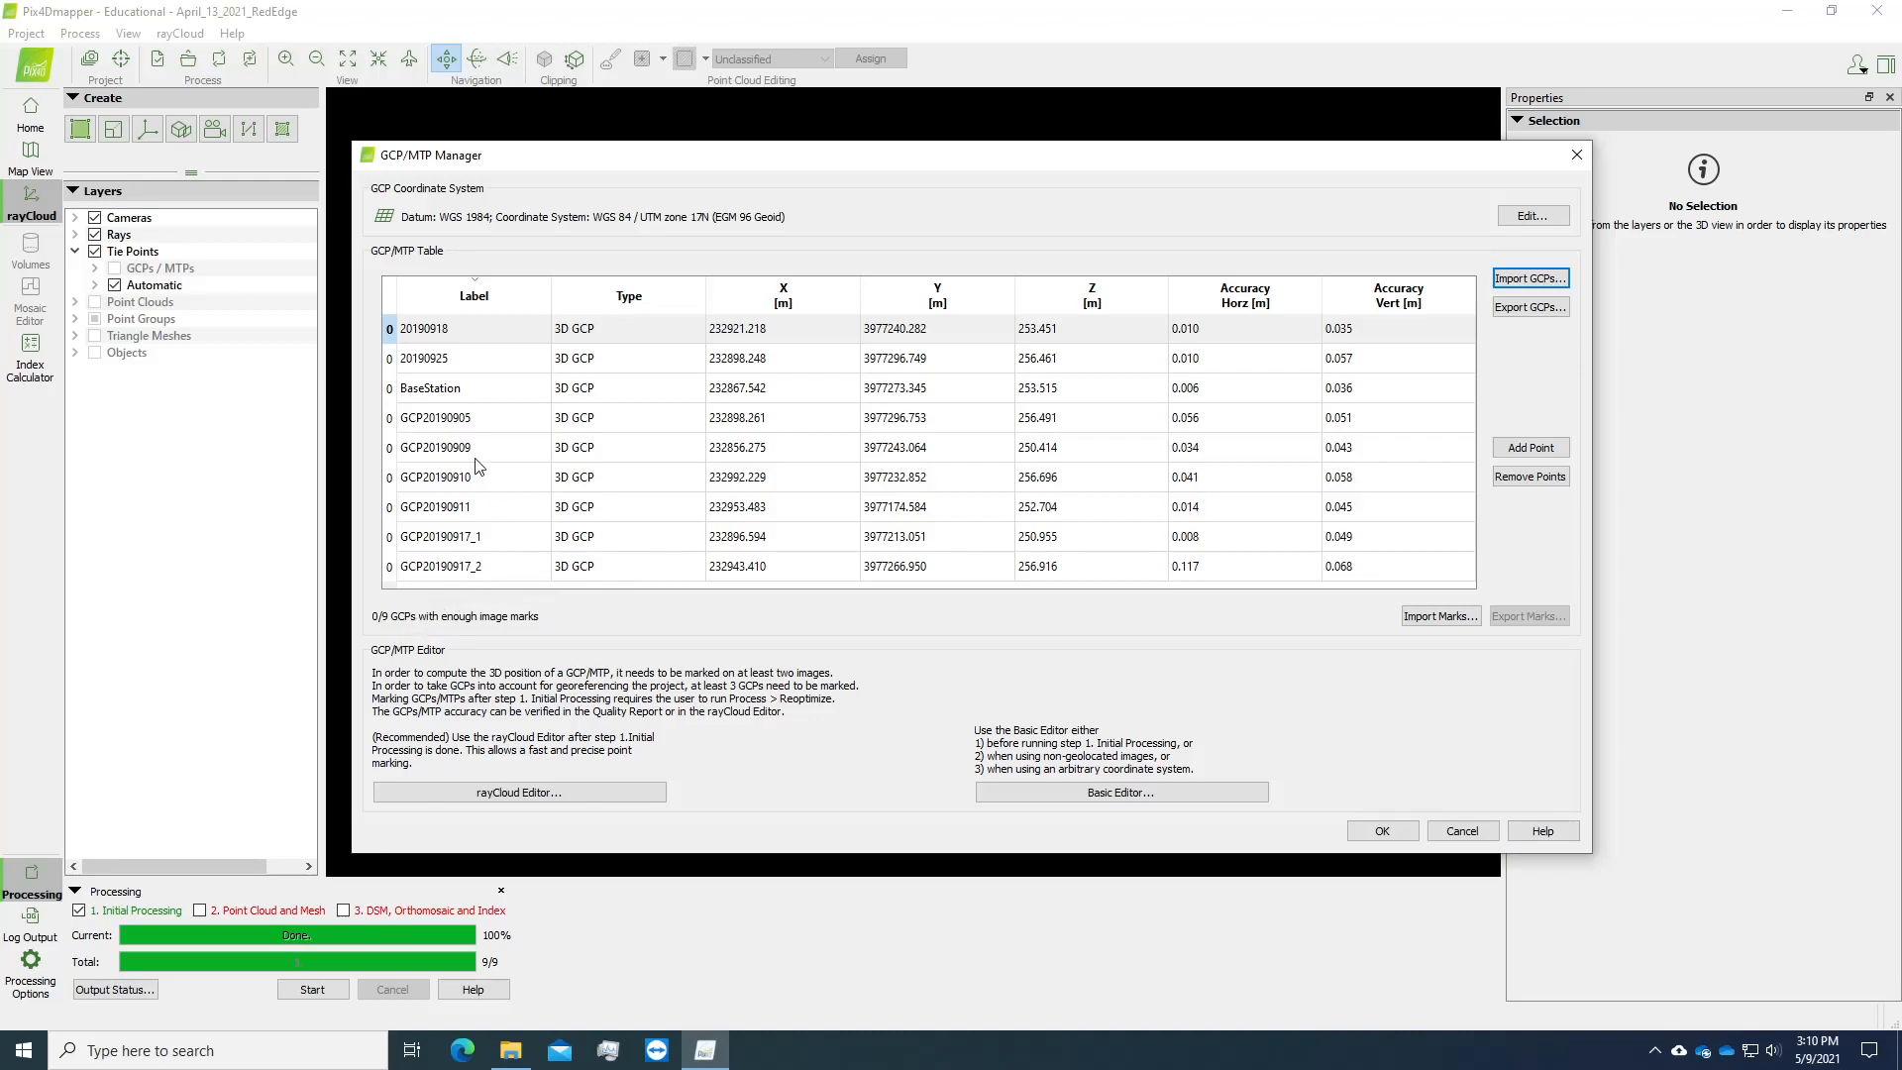
pyautogui.click(392, 394)
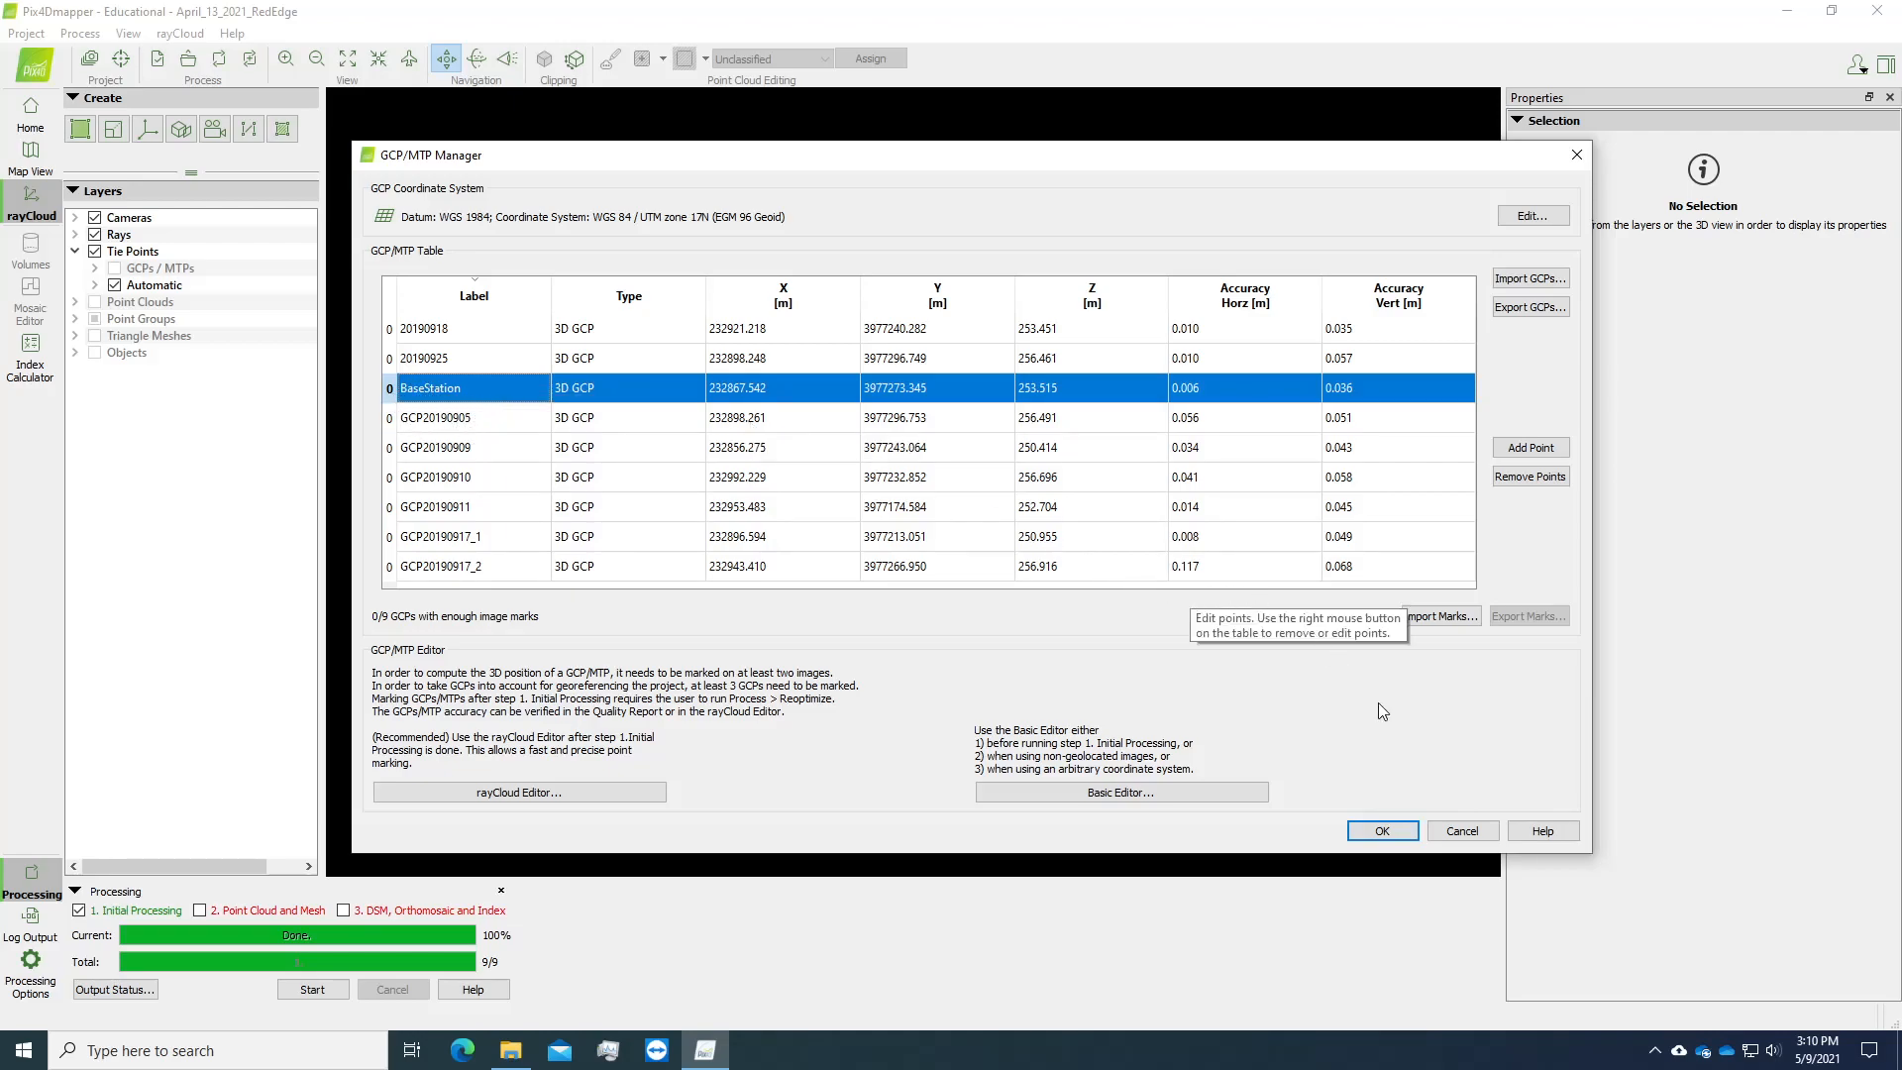
pyautogui.click(1531, 477)
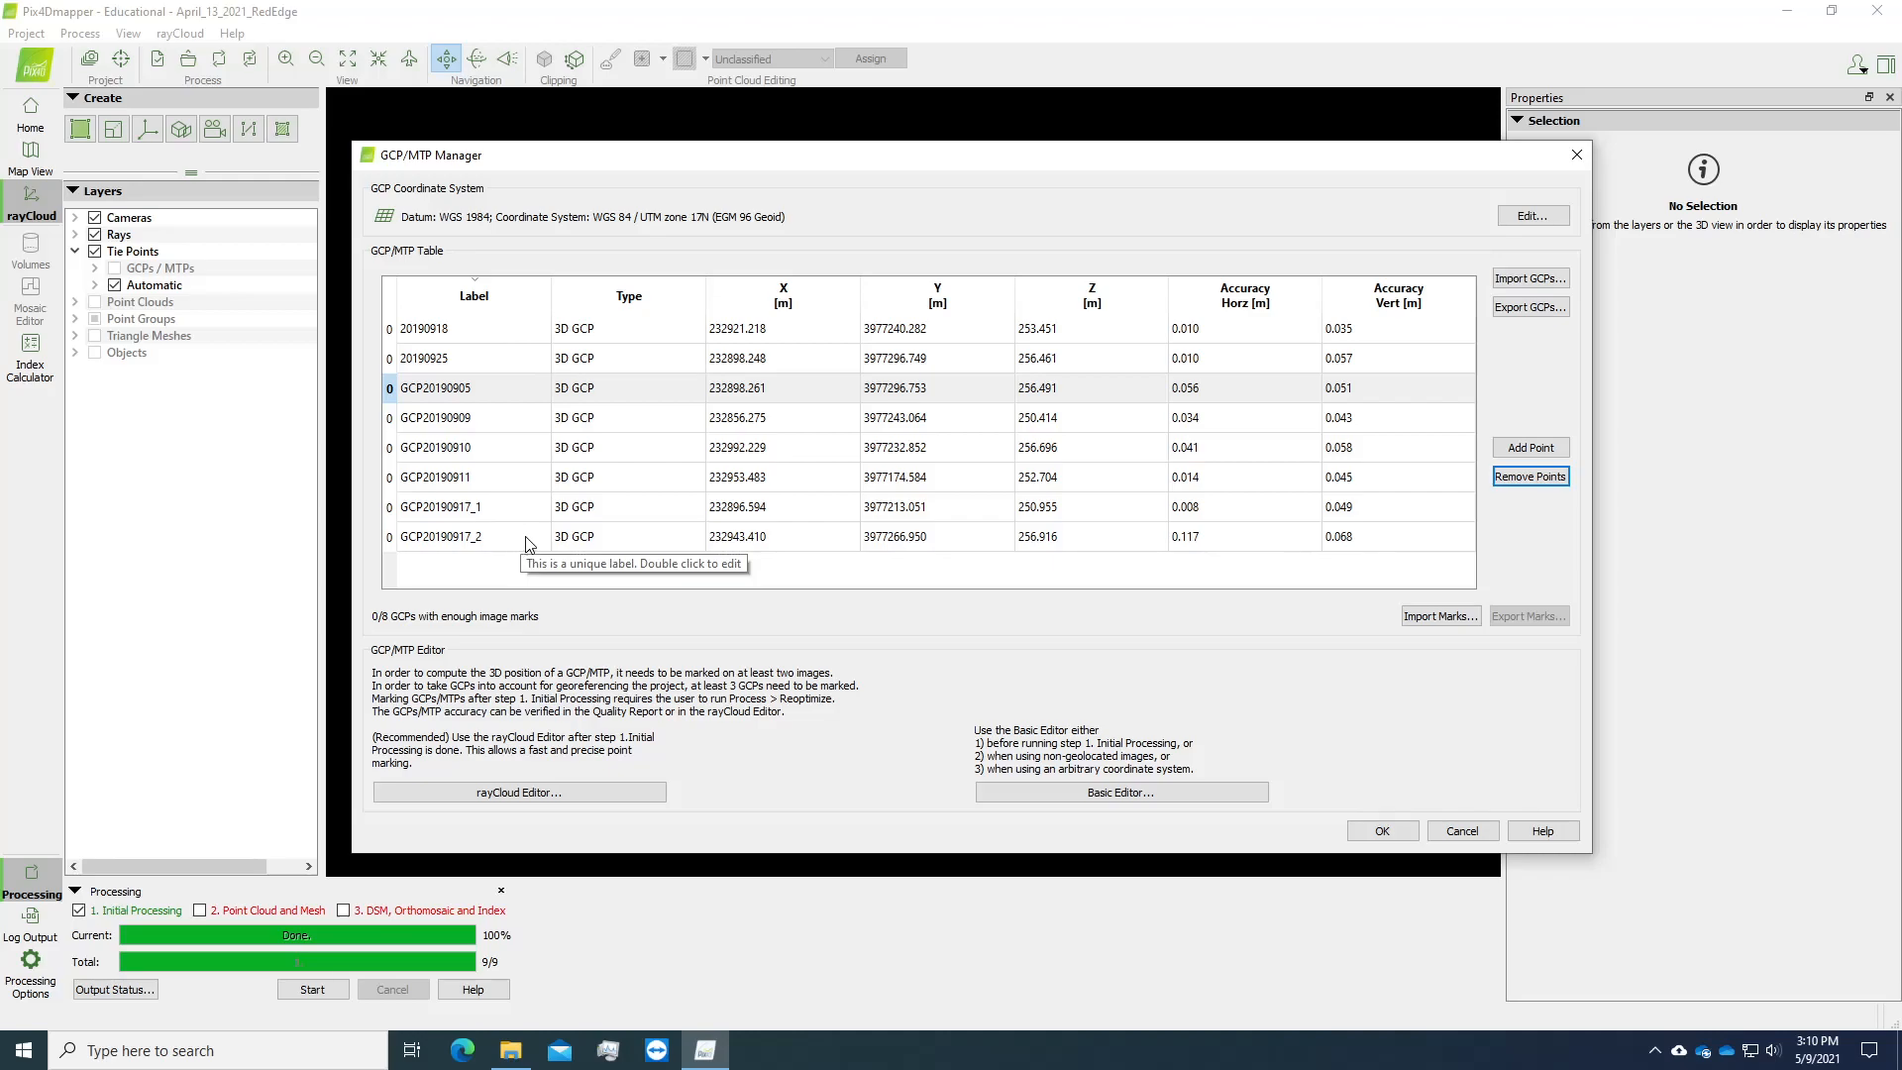
# Compare the coordinates of points 20190925 and GCP20190905 in the GCP table, and accept the imported GCPs.
pyautogui.click(464, 396)
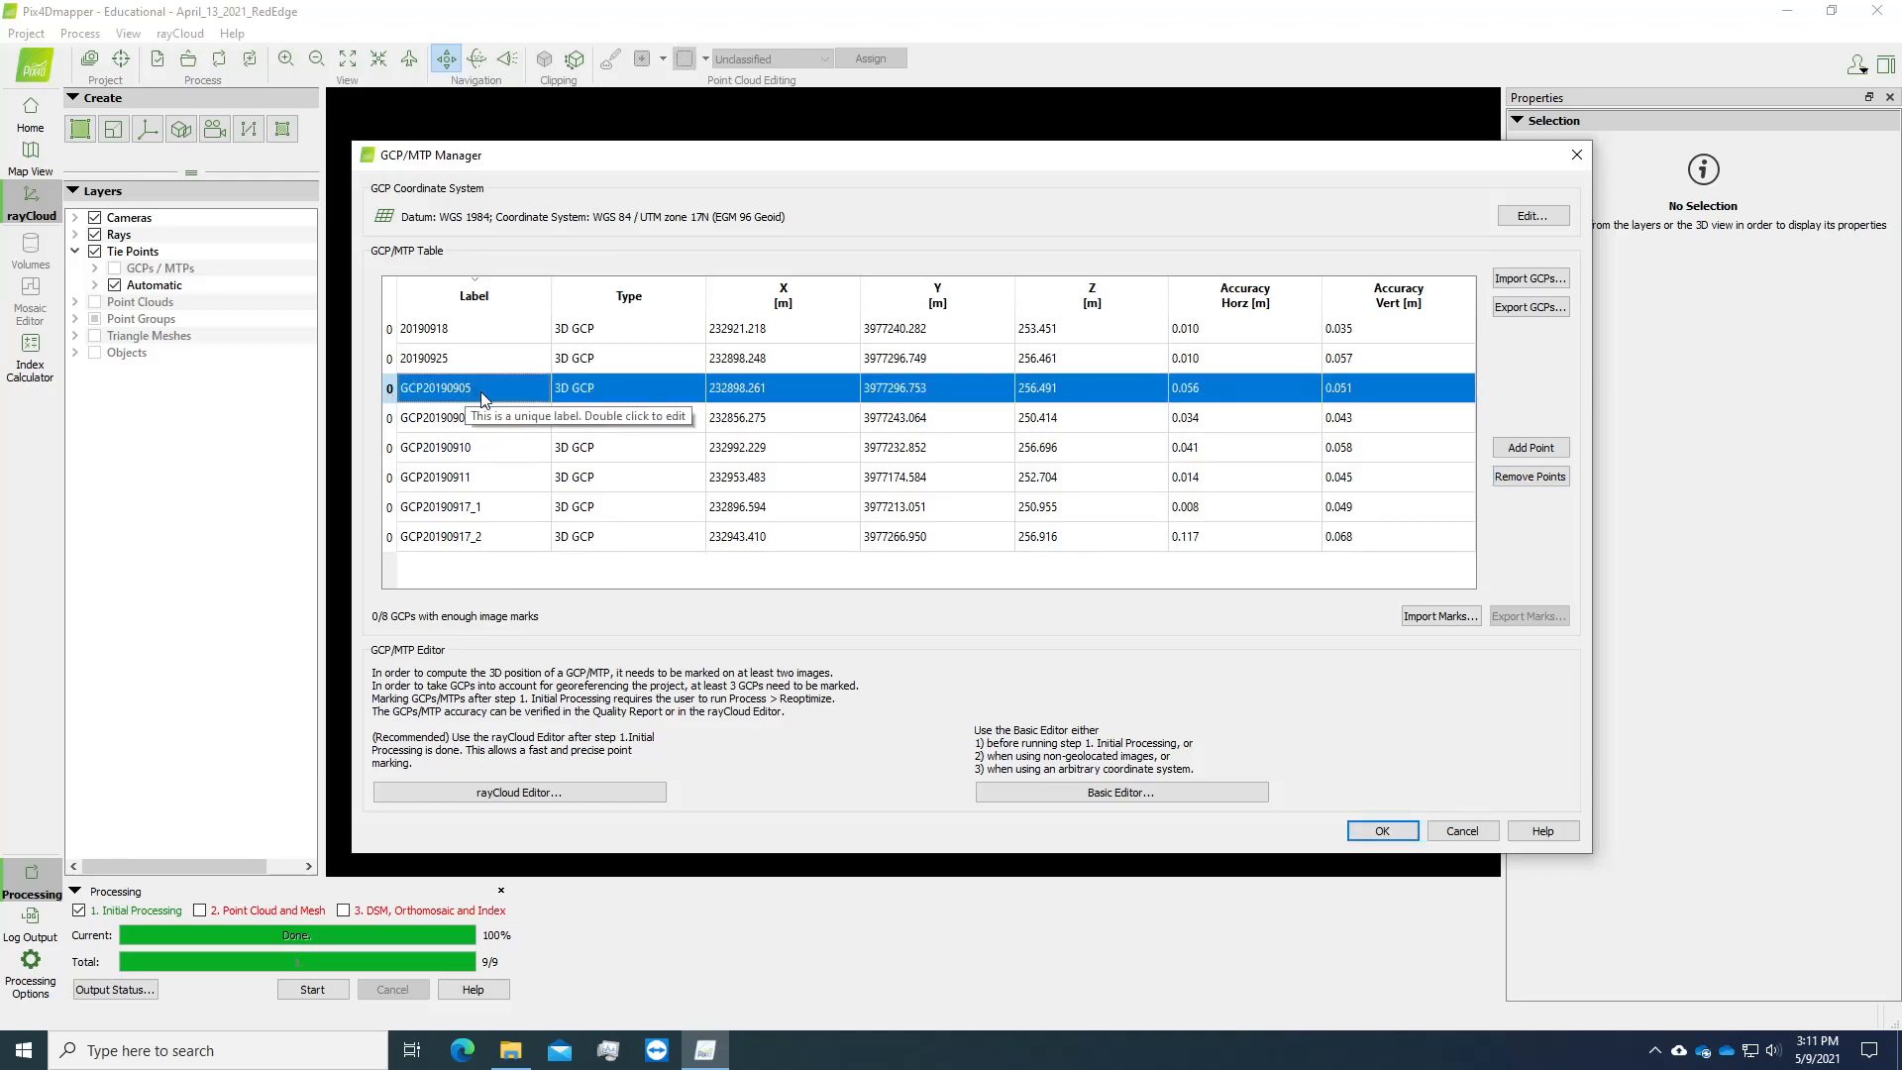
pyautogui.click(401, 362)
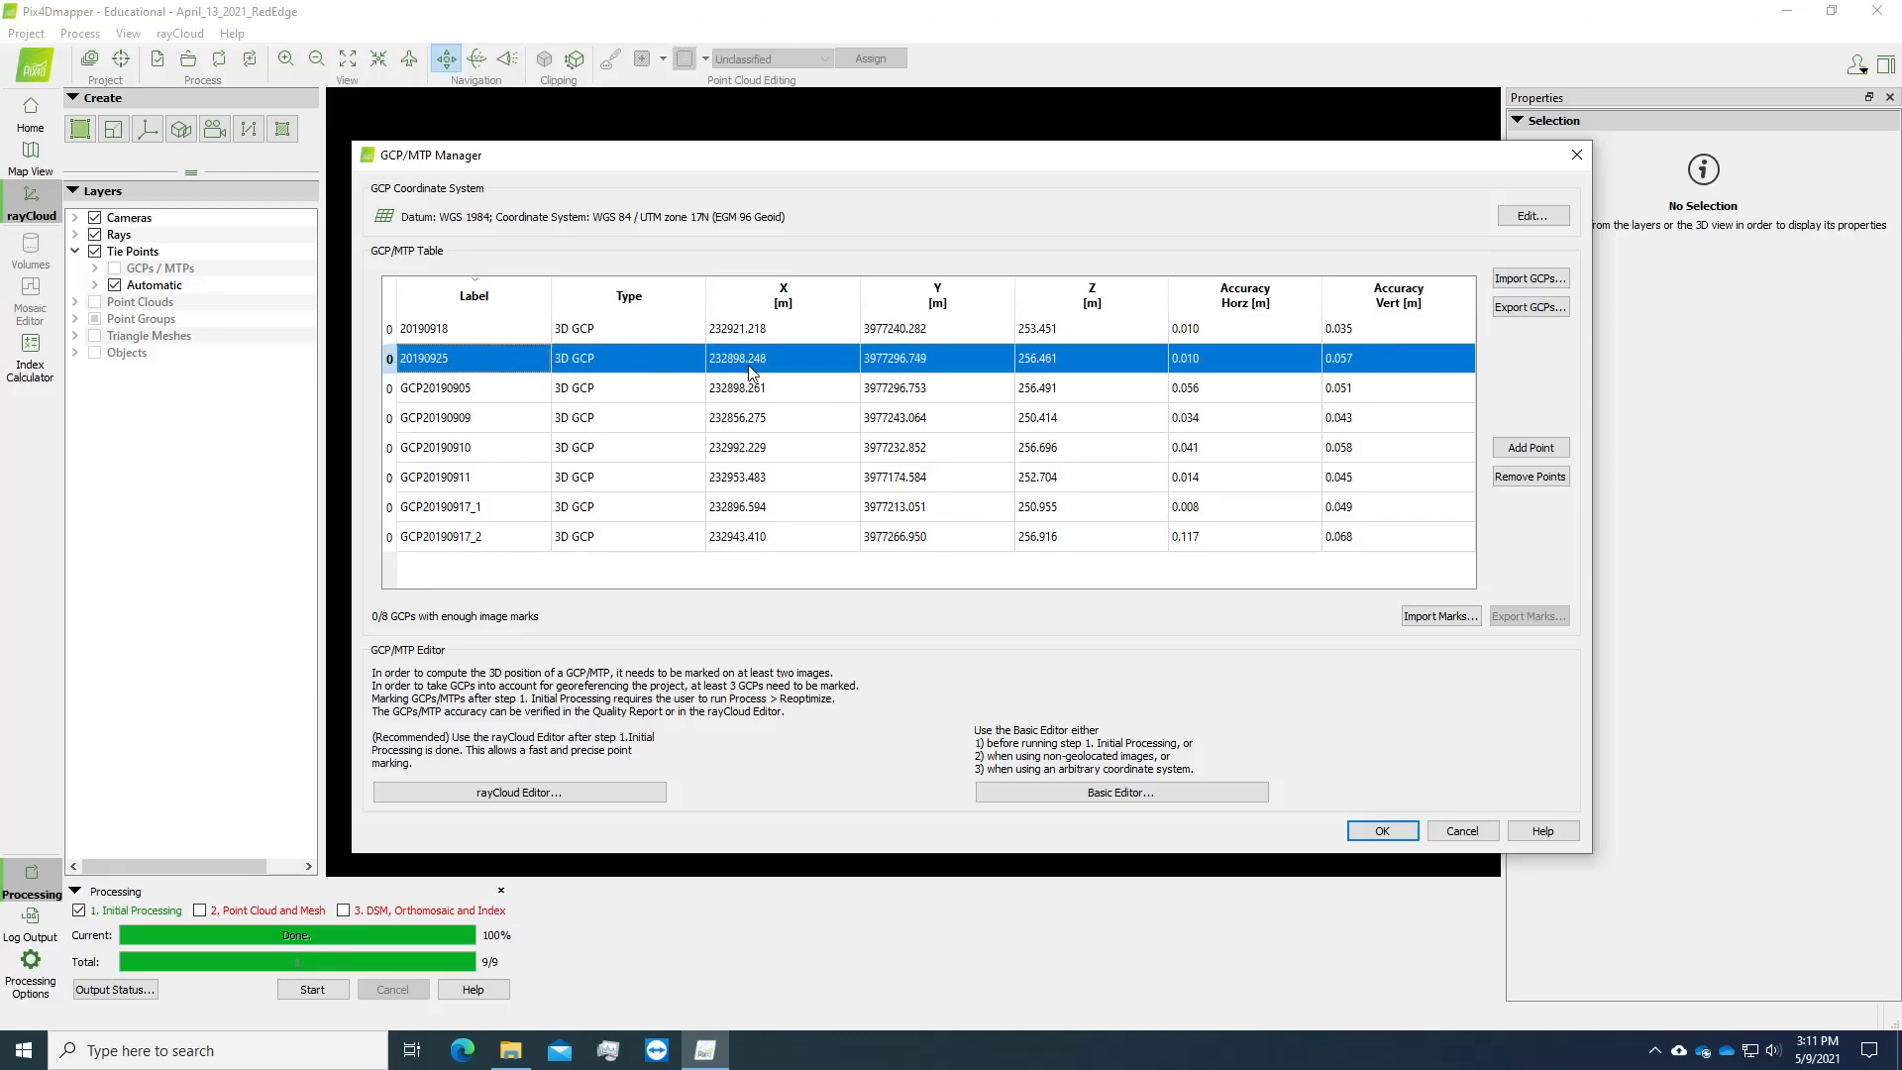
pyautogui.click(1078, 387)
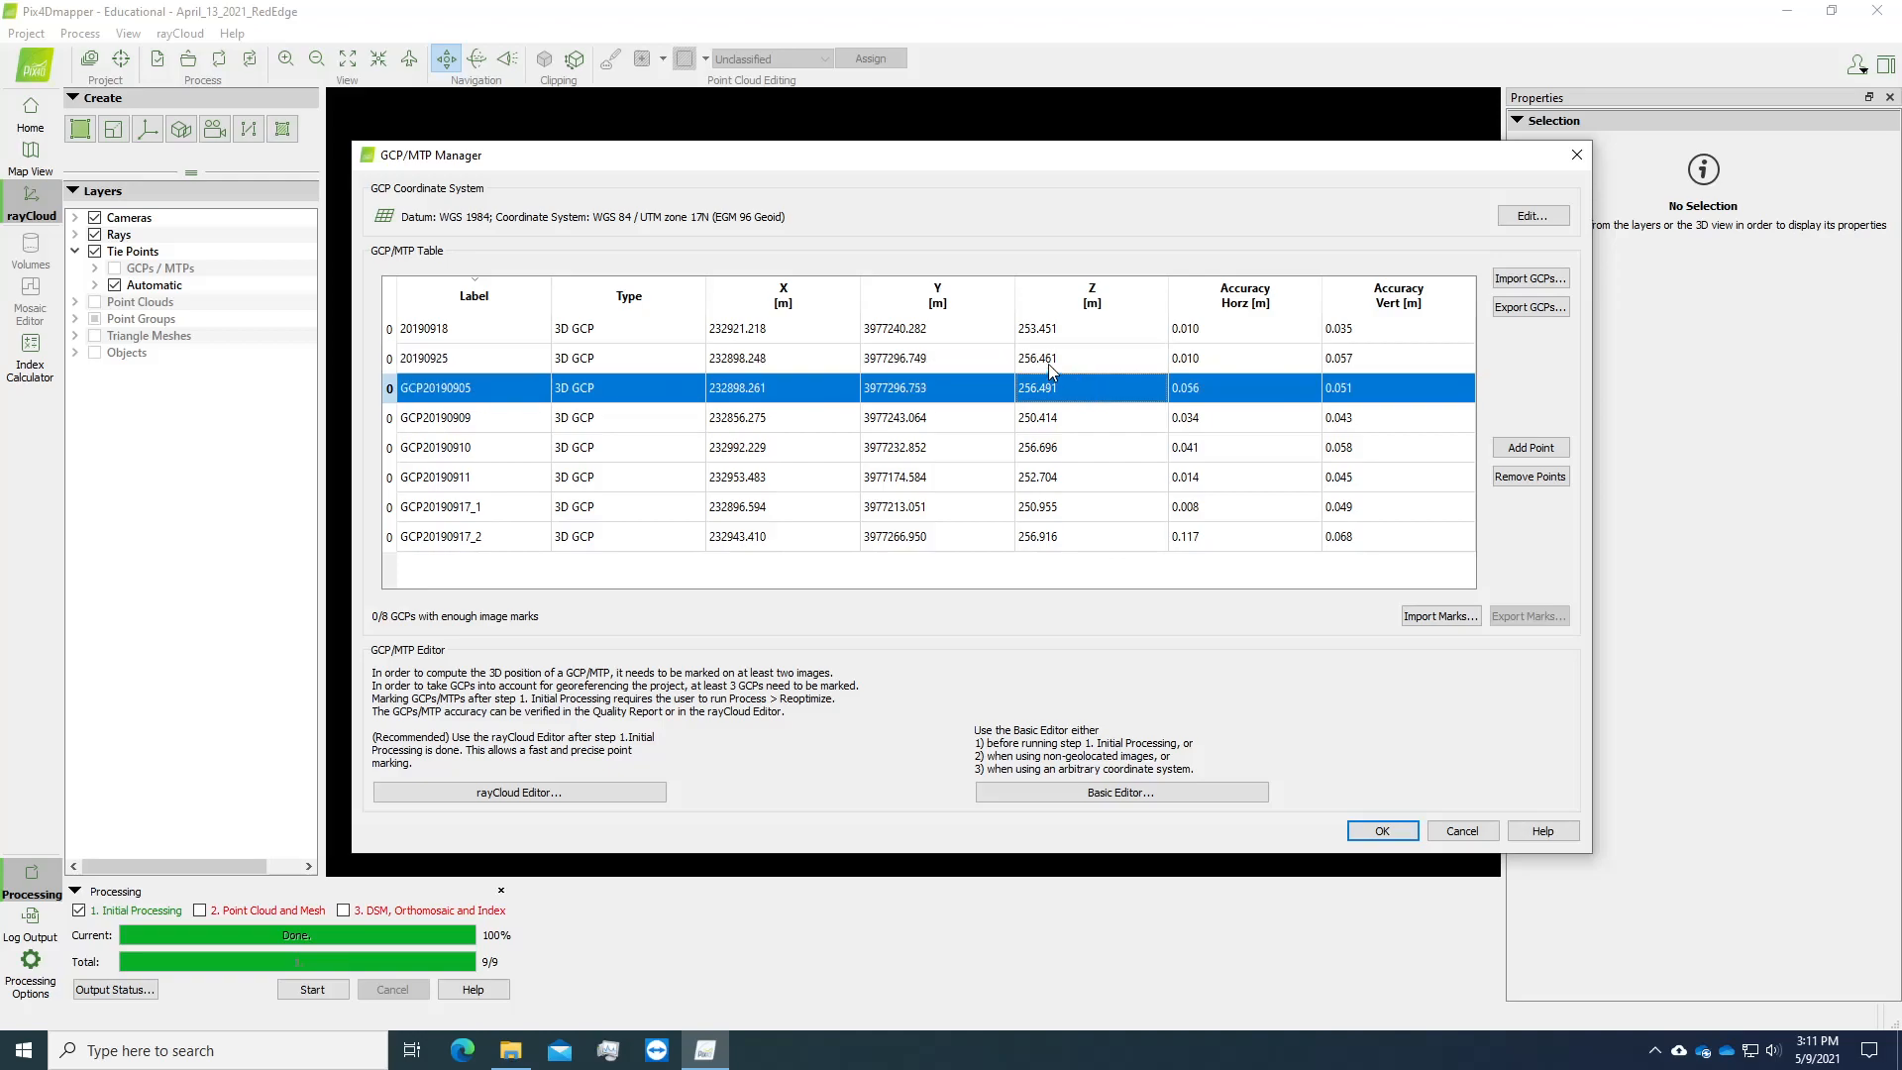
pyautogui.click(1051, 367)
pyautogui.click(956, 392)
pyautogui.click(946, 359)
pyautogui.click(928, 396)
pyautogui.click(934, 365)
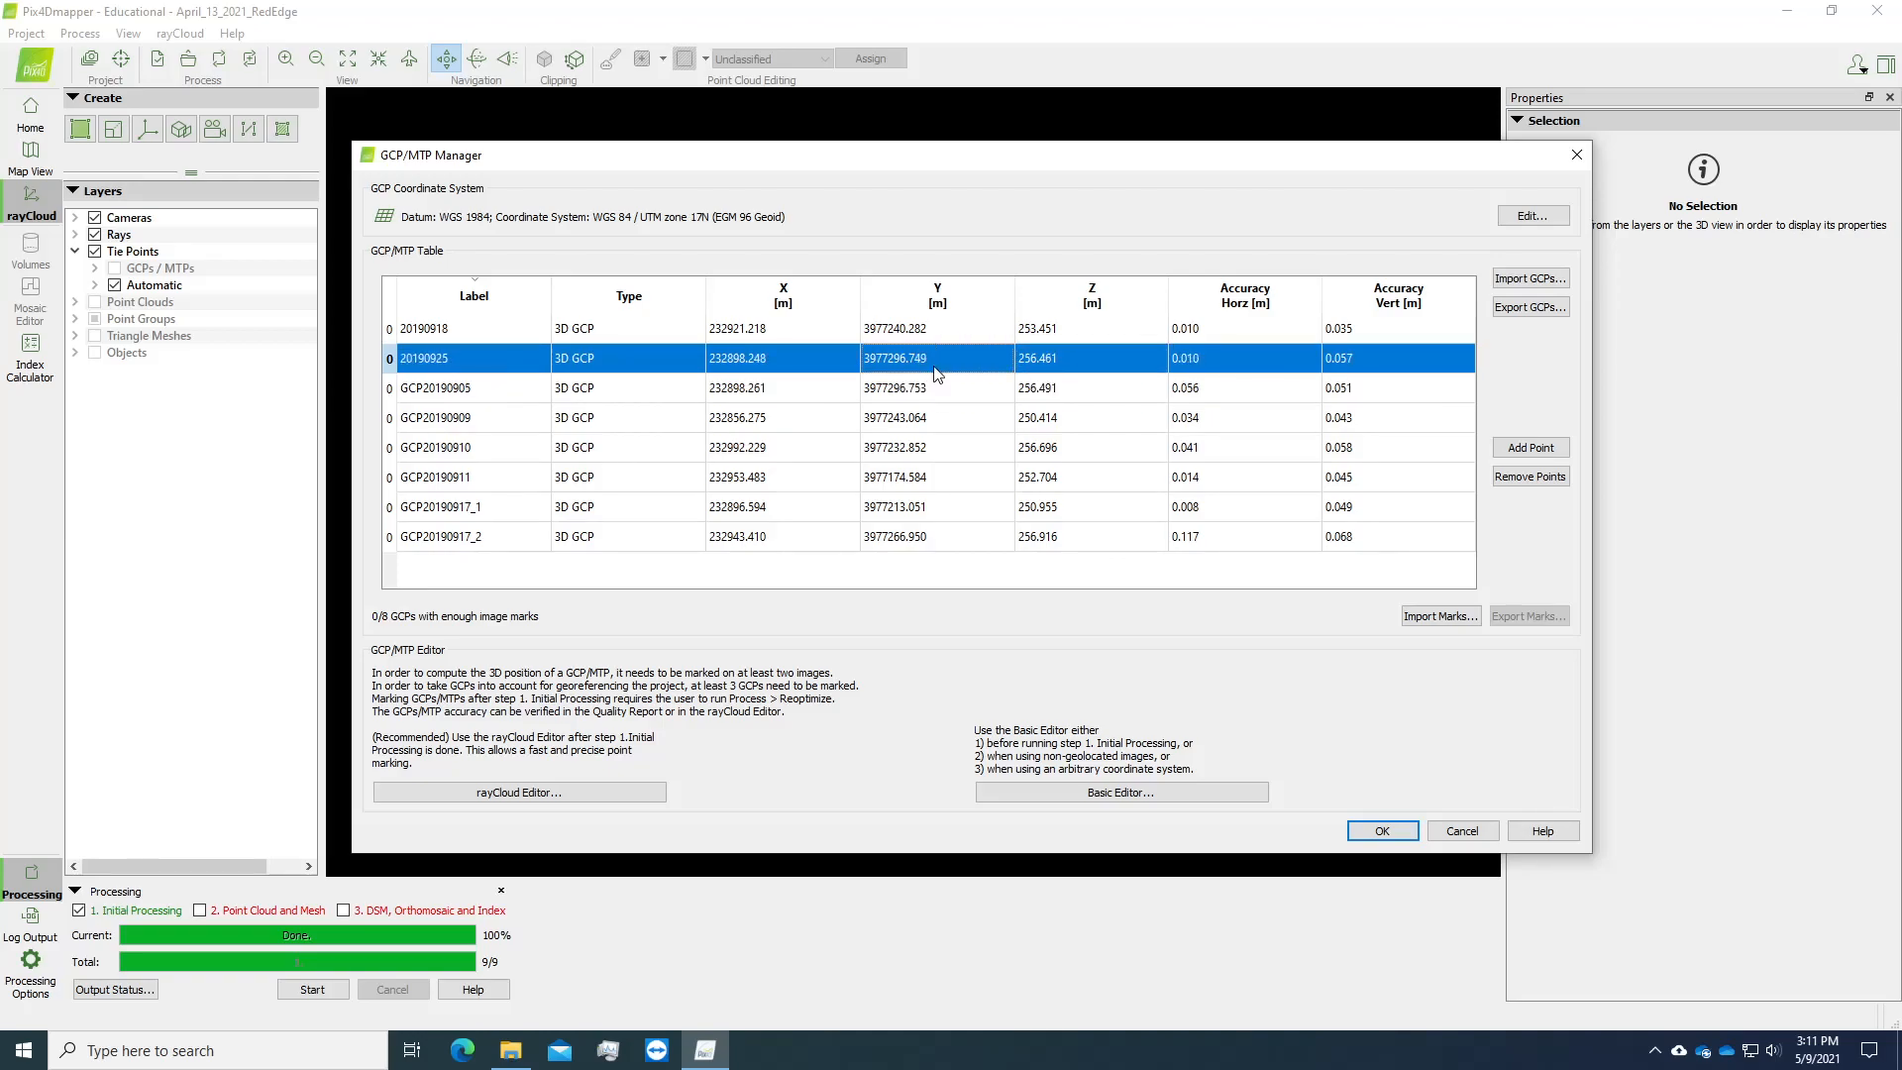
pyautogui.click(480, 390)
pyautogui.click(477, 366)
pyautogui.click(470, 394)
pyautogui.click(468, 364)
pyautogui.click(470, 393)
pyautogui.click(472, 369)
pyautogui.click(1408, 834)
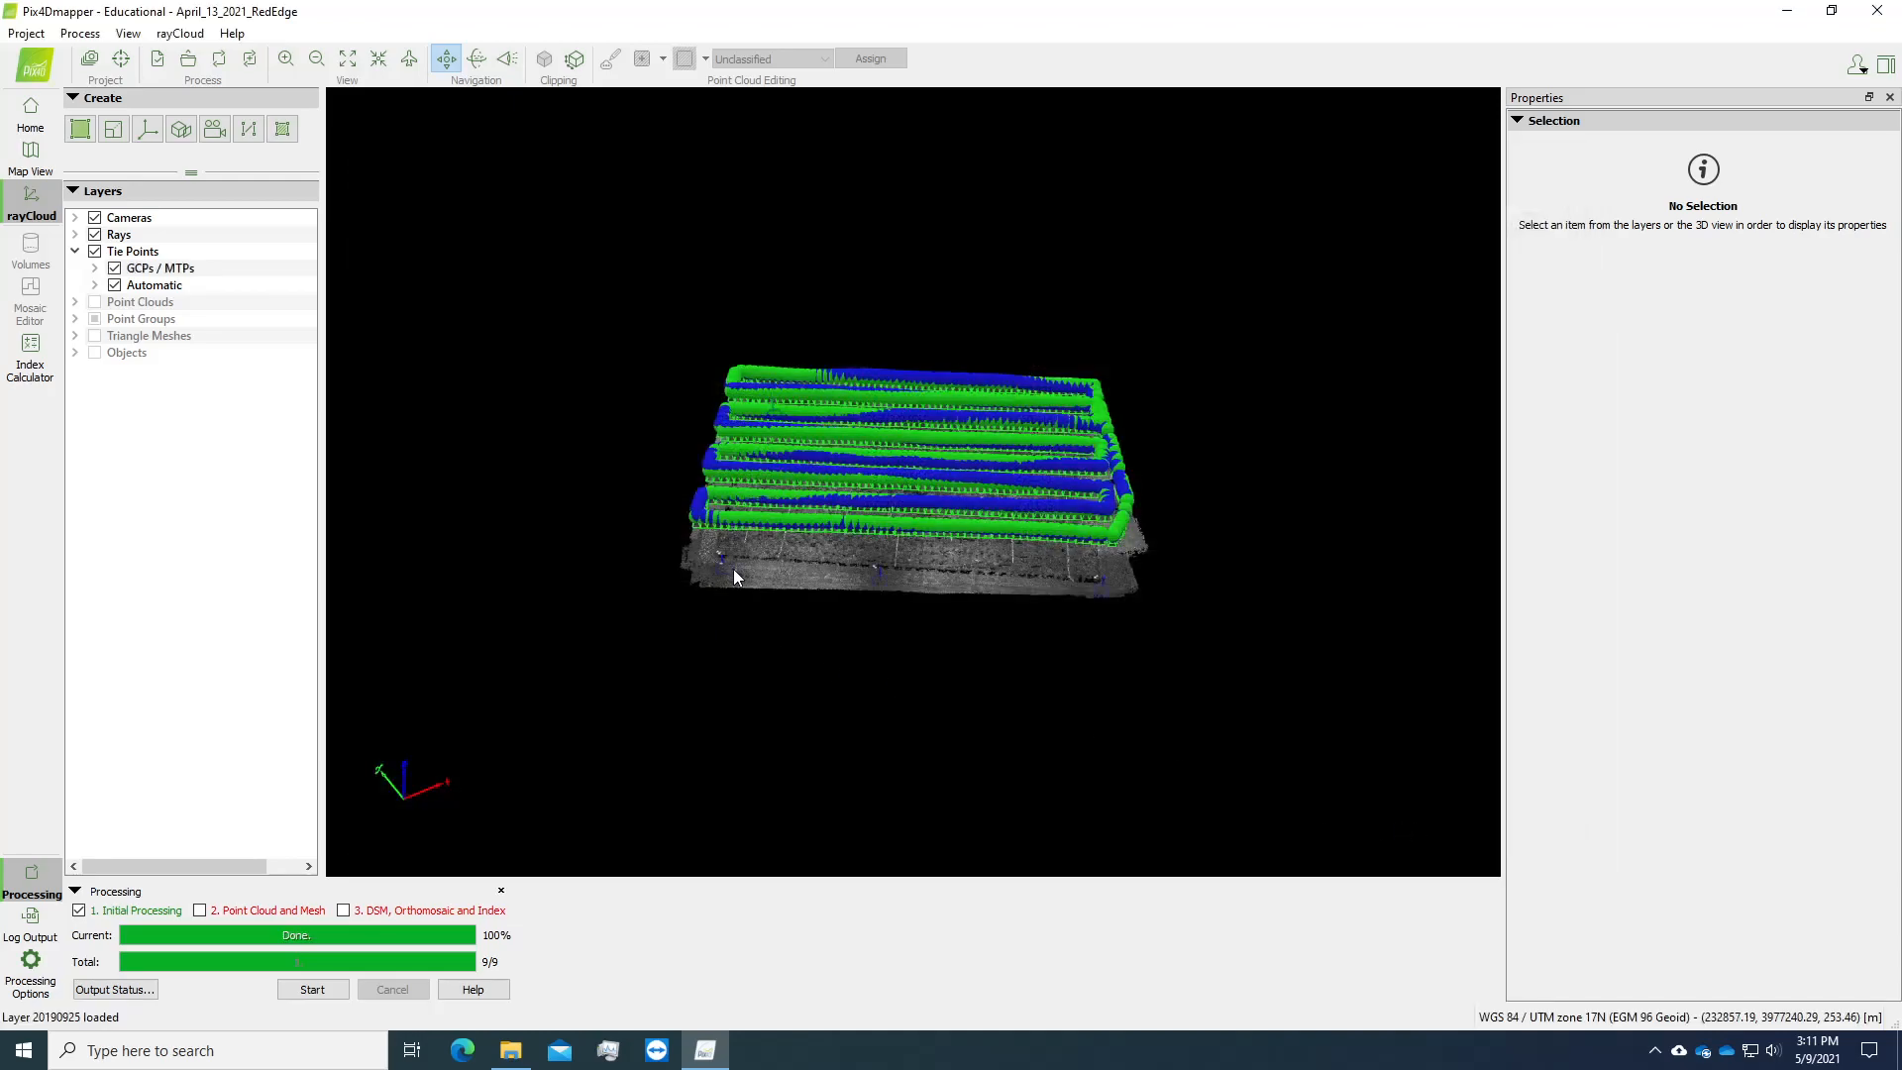
# List the points under GCPs / MTPs and select GCP20190905 to show its properties and images.
pyautogui.scroll(2, 890, 596)
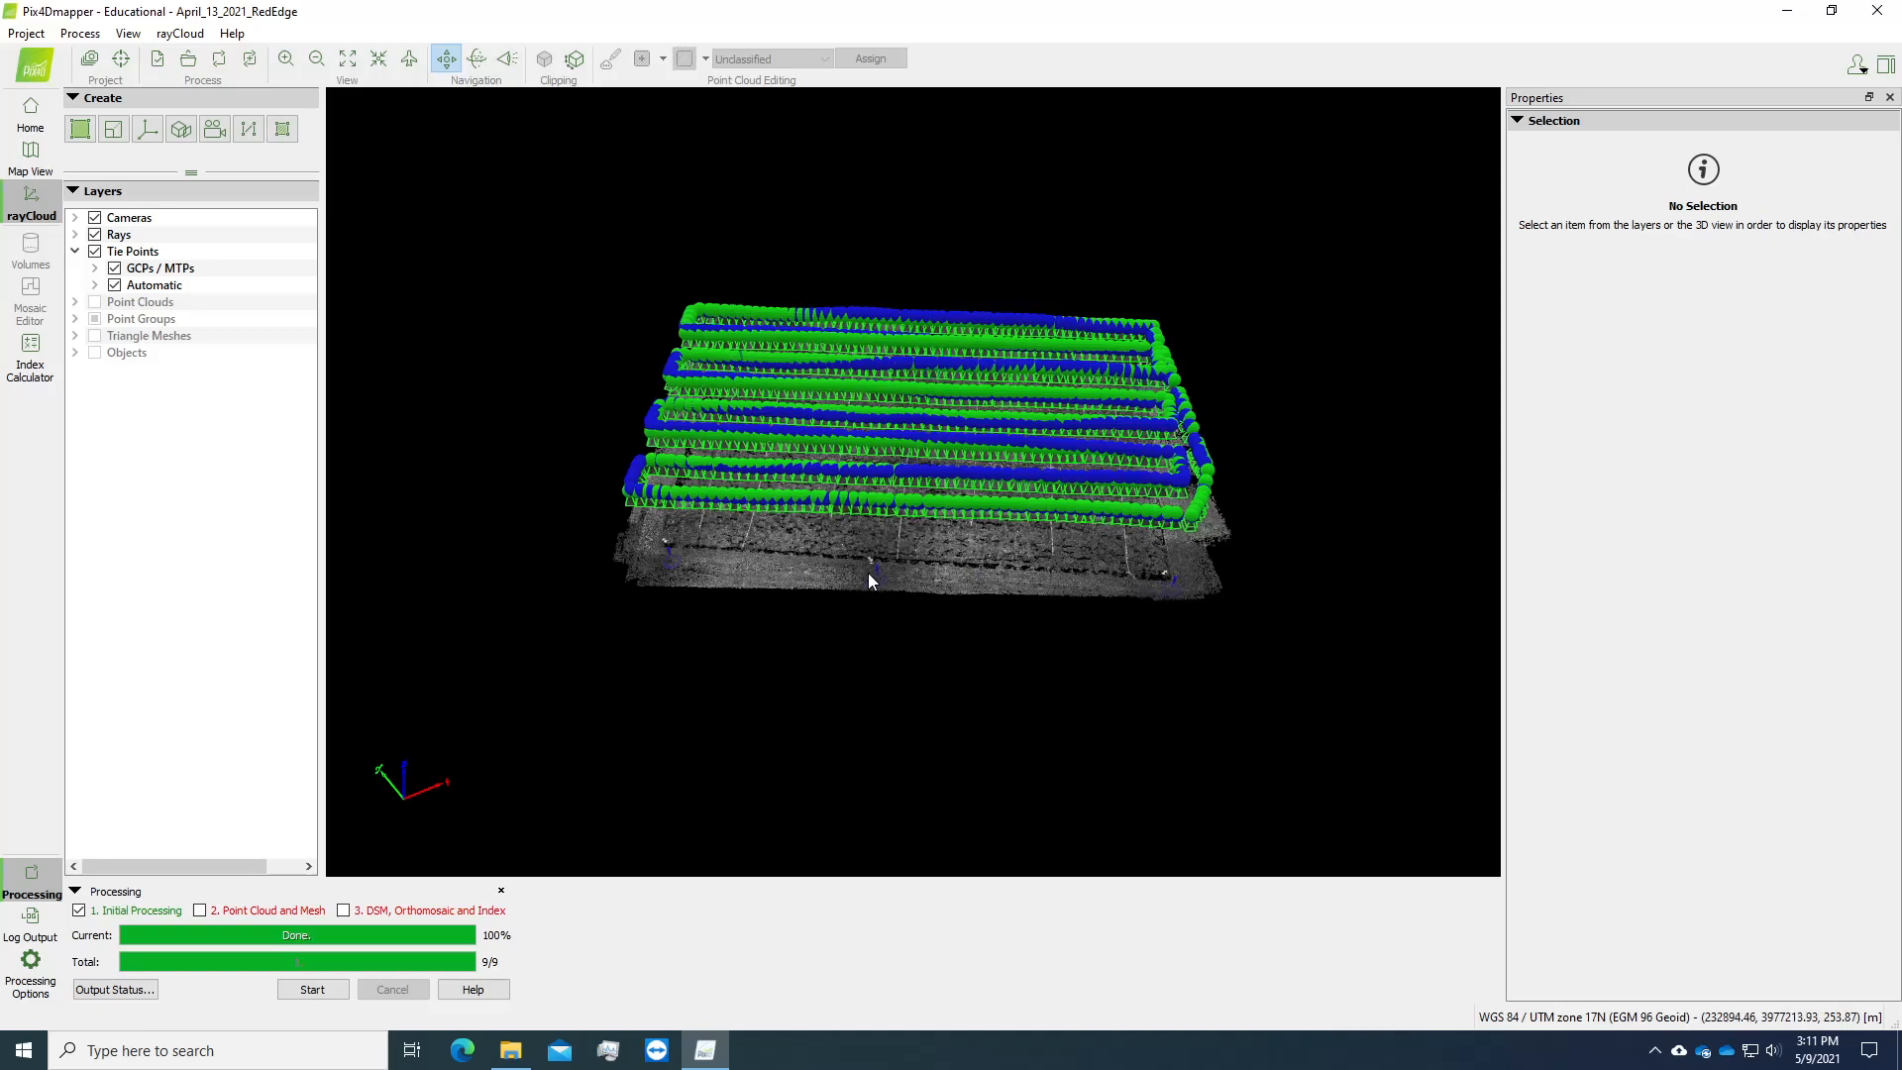
pyautogui.click(95, 269)
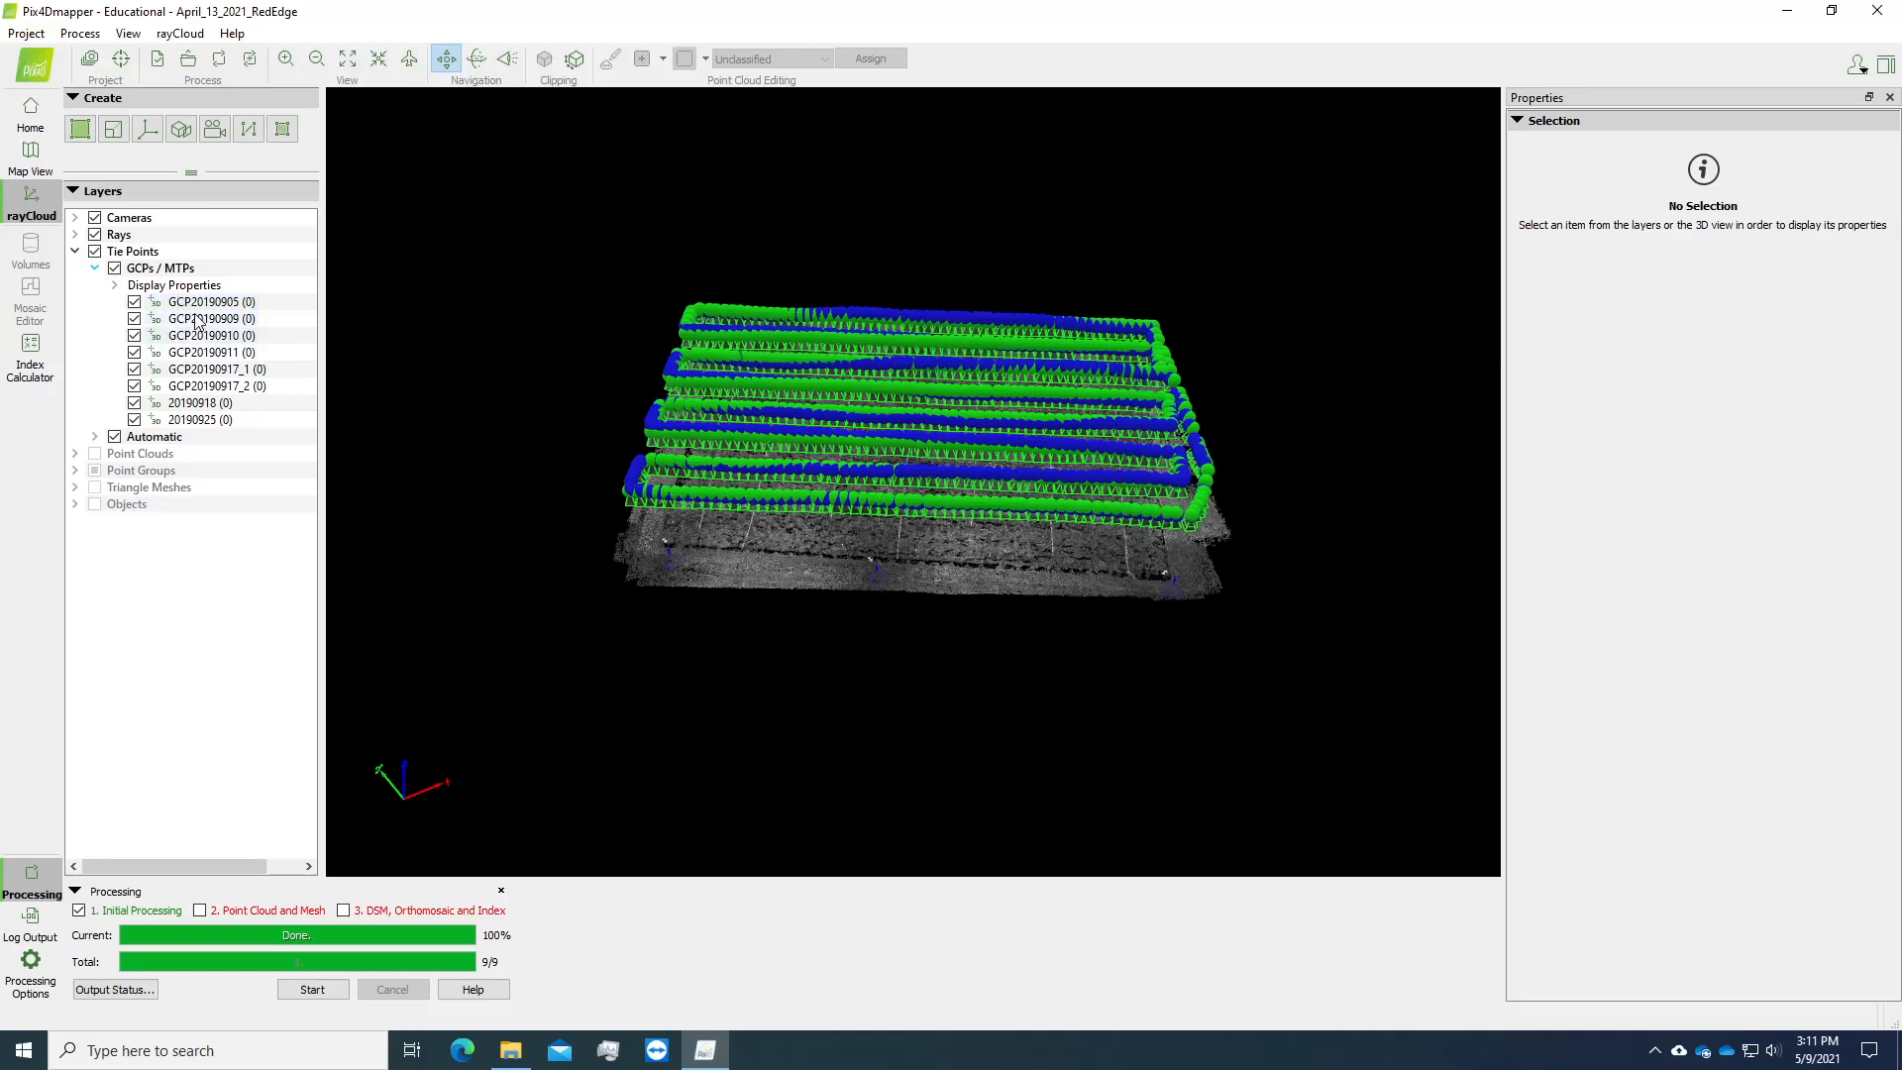
pyautogui.click(224, 302)
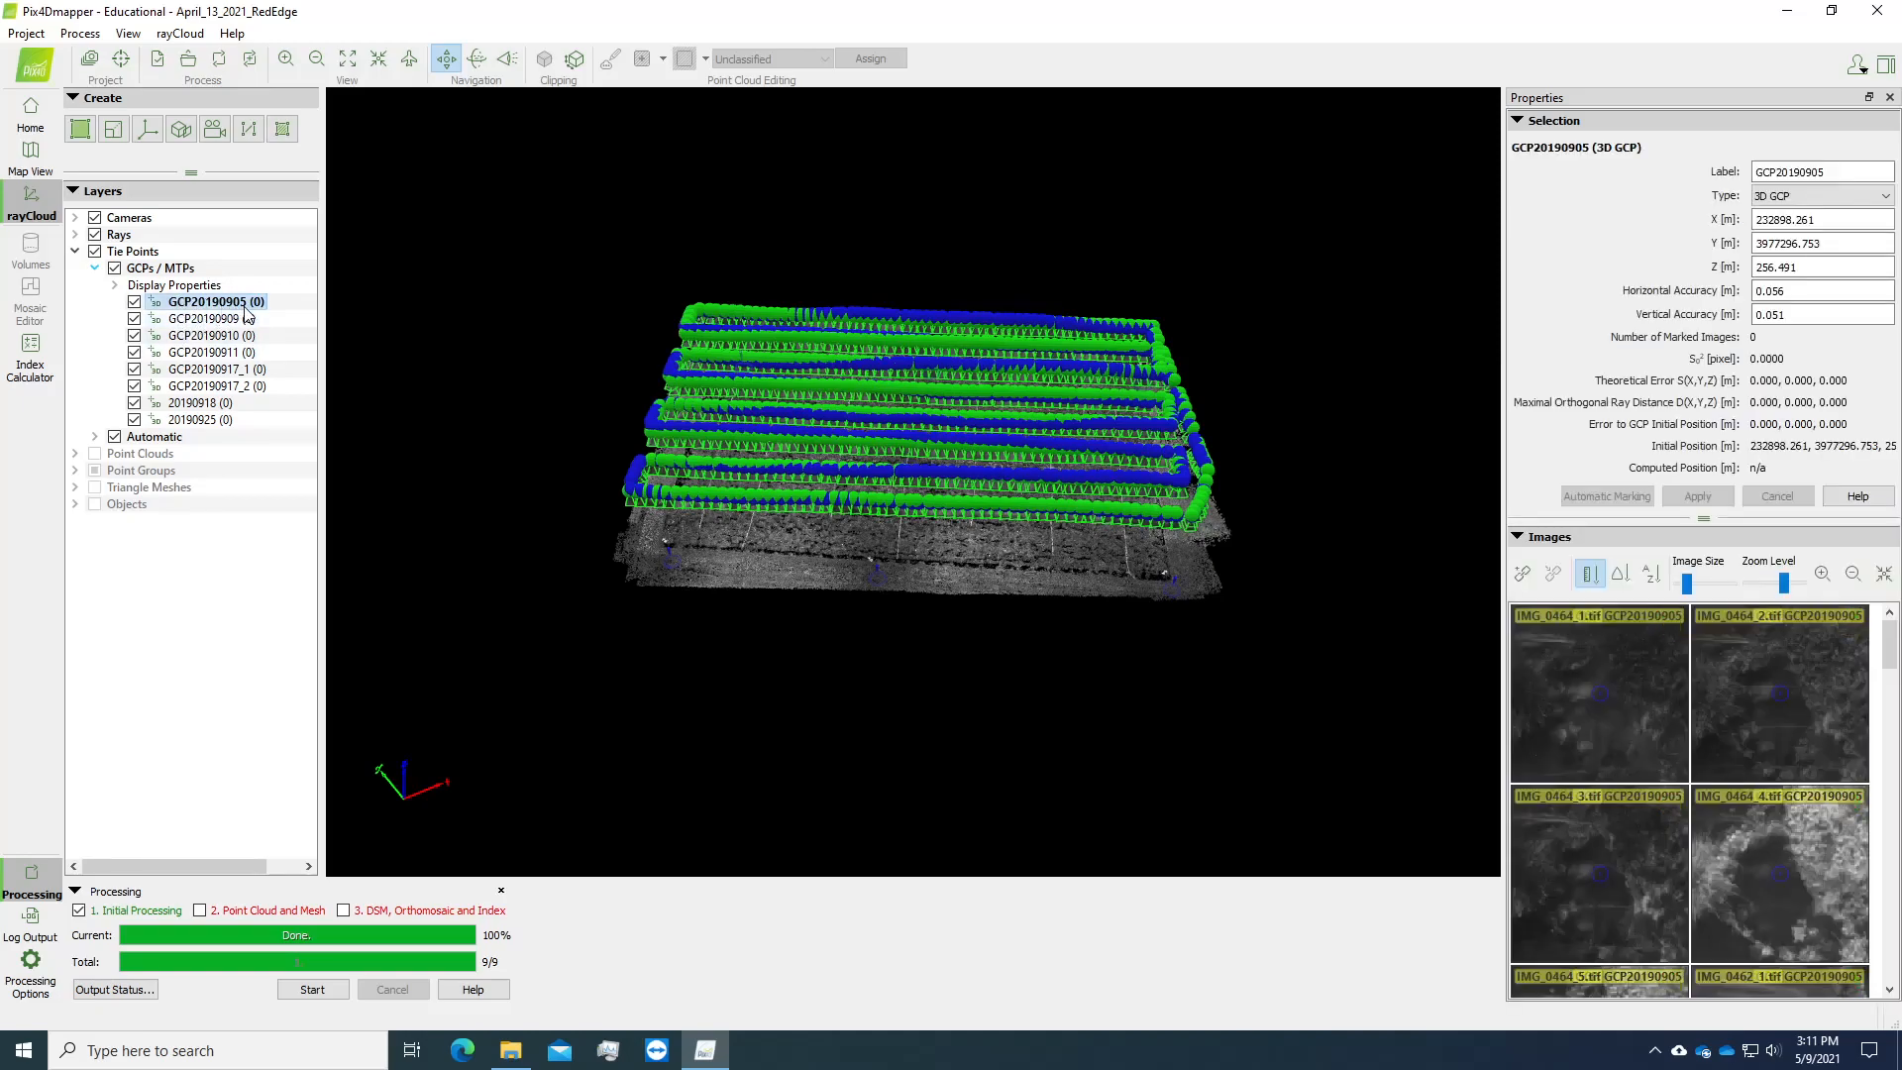
pyautogui.rightClick(241, 304)
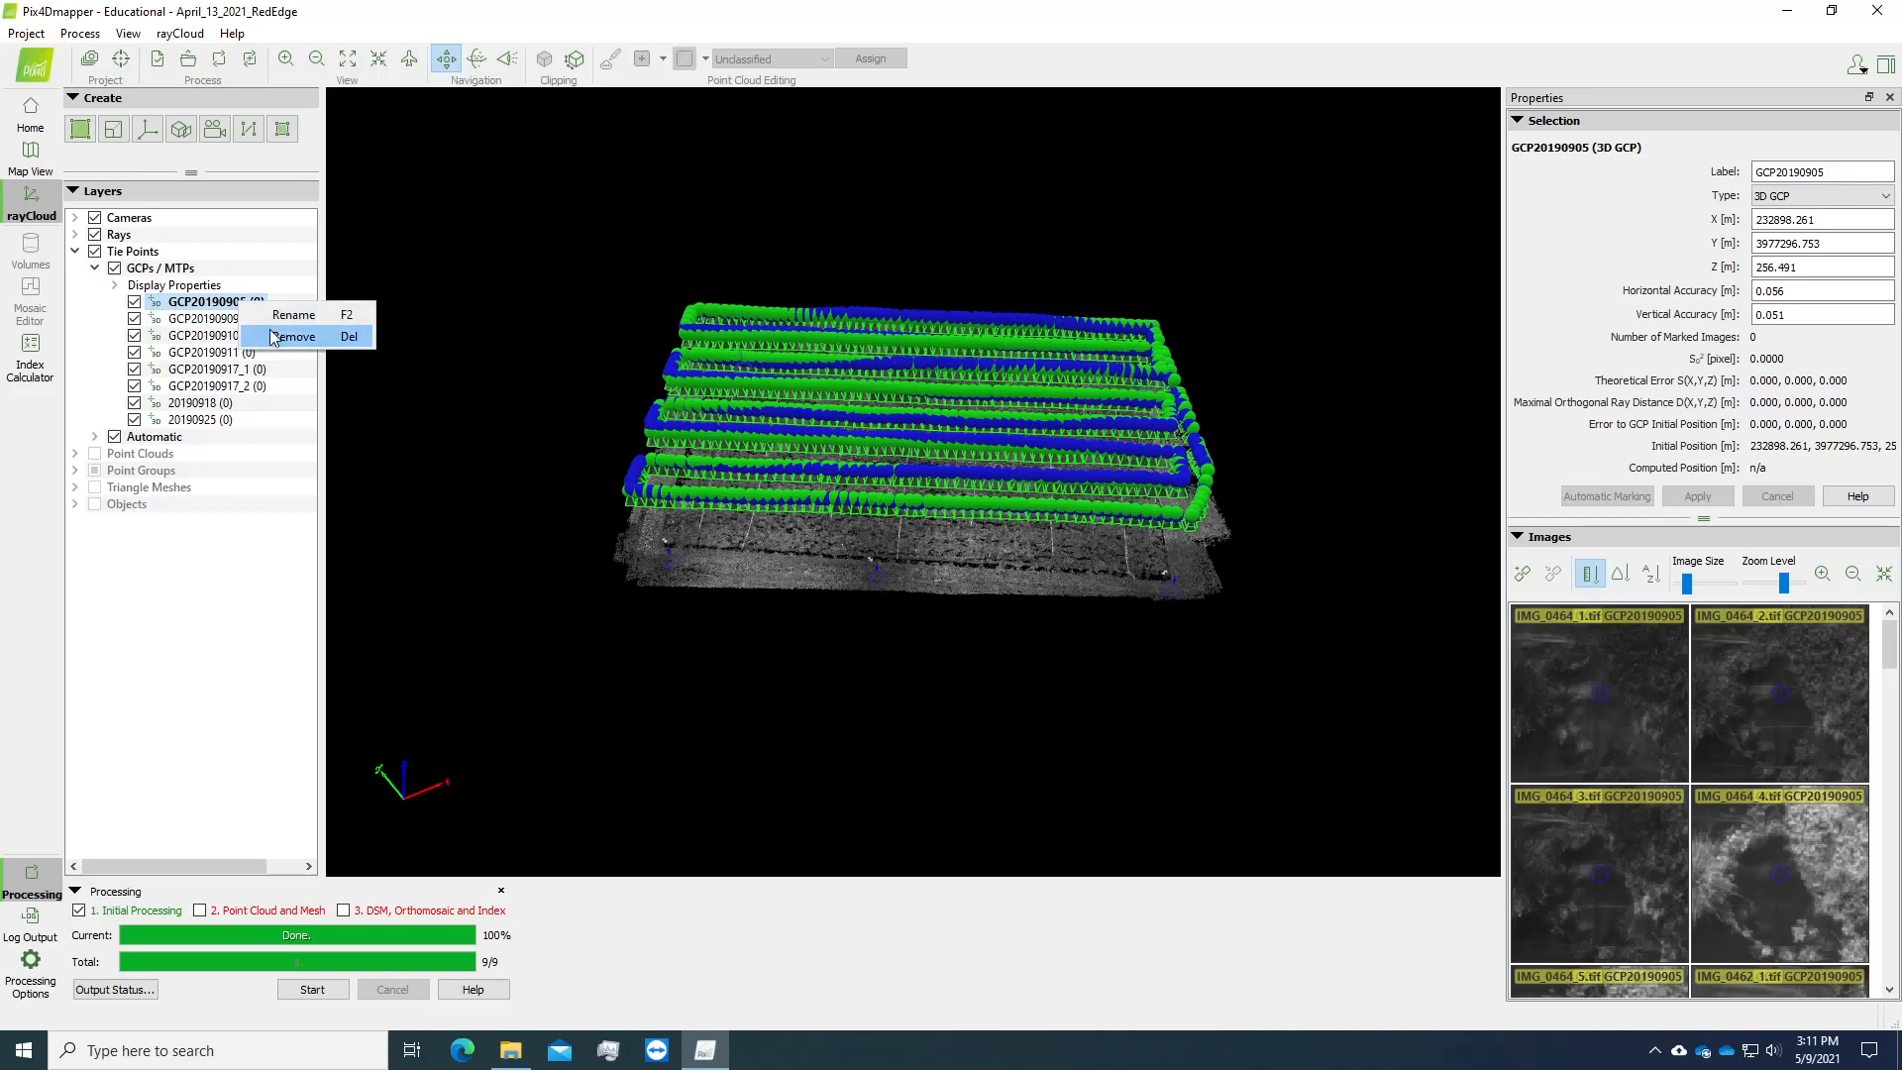
pyautogui.click(203, 550)
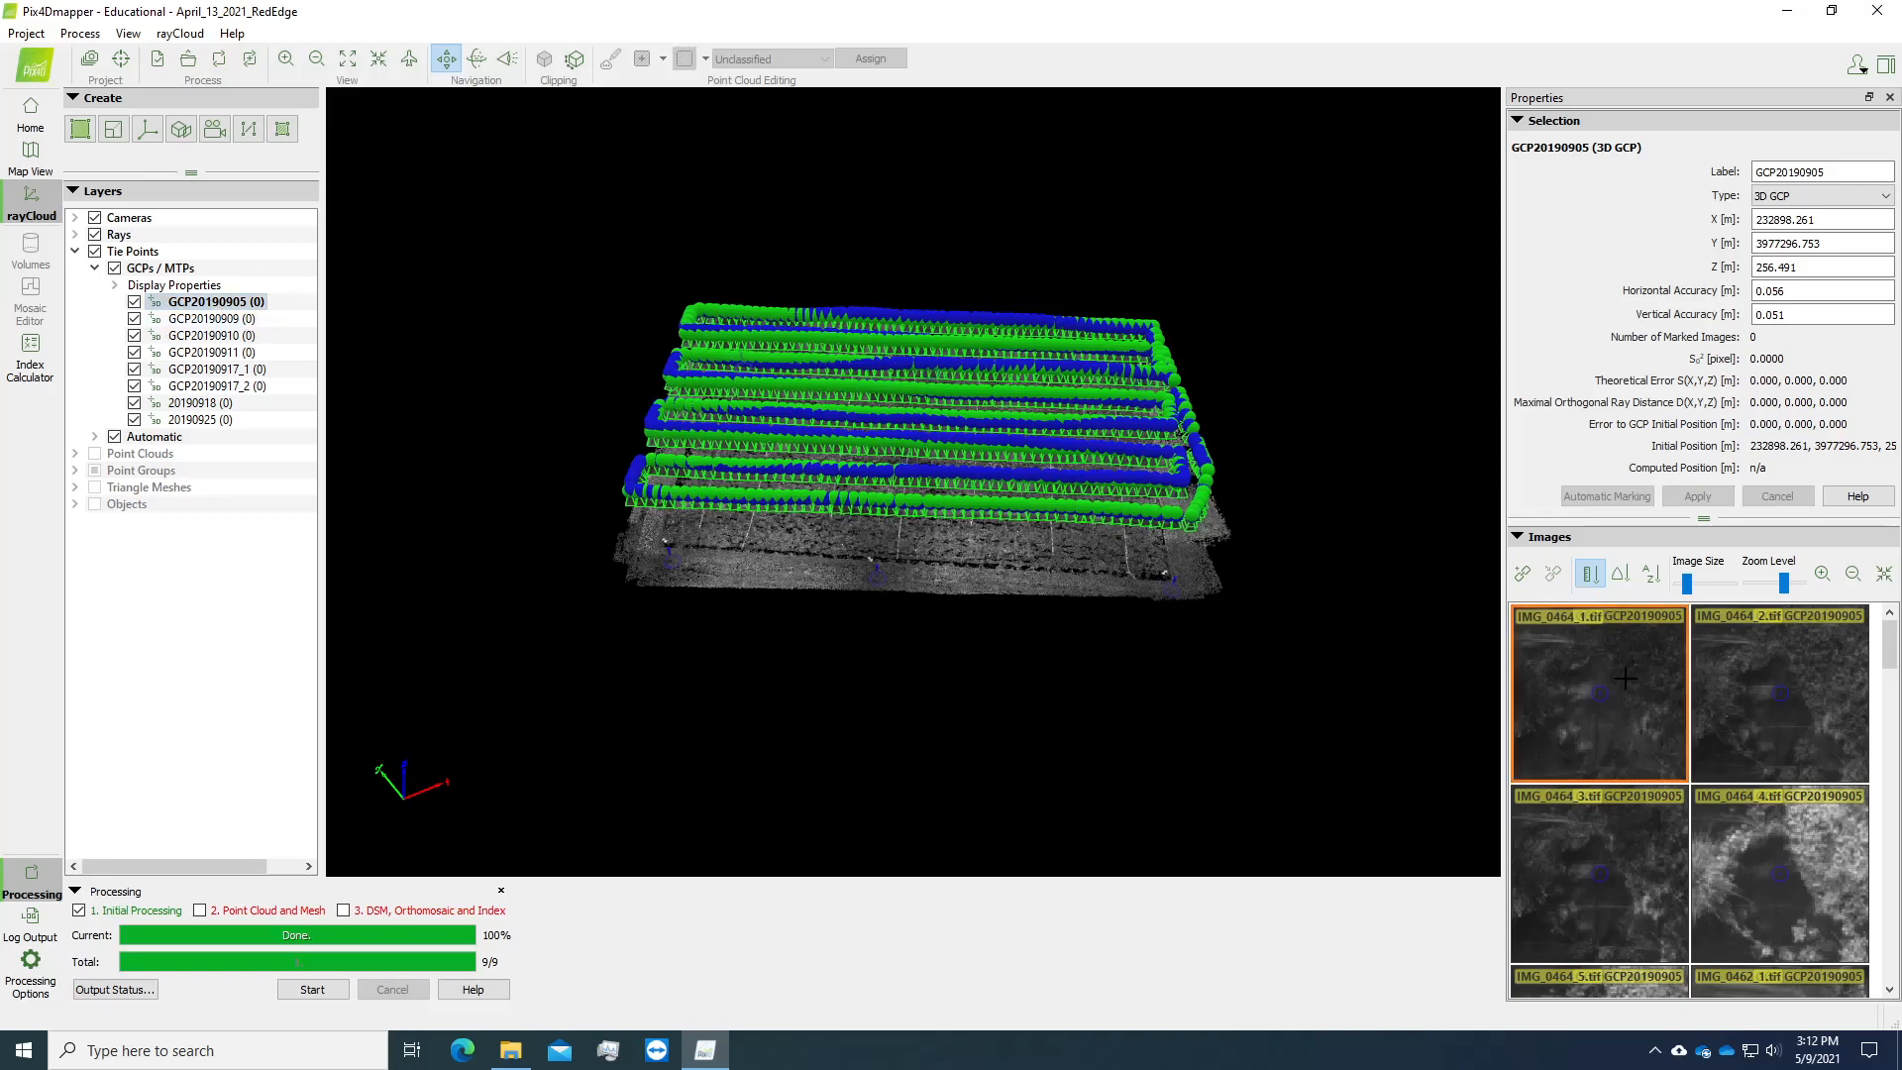
# Mark GCP20190905 at the centre of the checkerboard target in image IMG_0464_1.tif.
pyautogui.scroll(2, 1600, 706)
pyautogui.scroll(-5, 1603, 713)
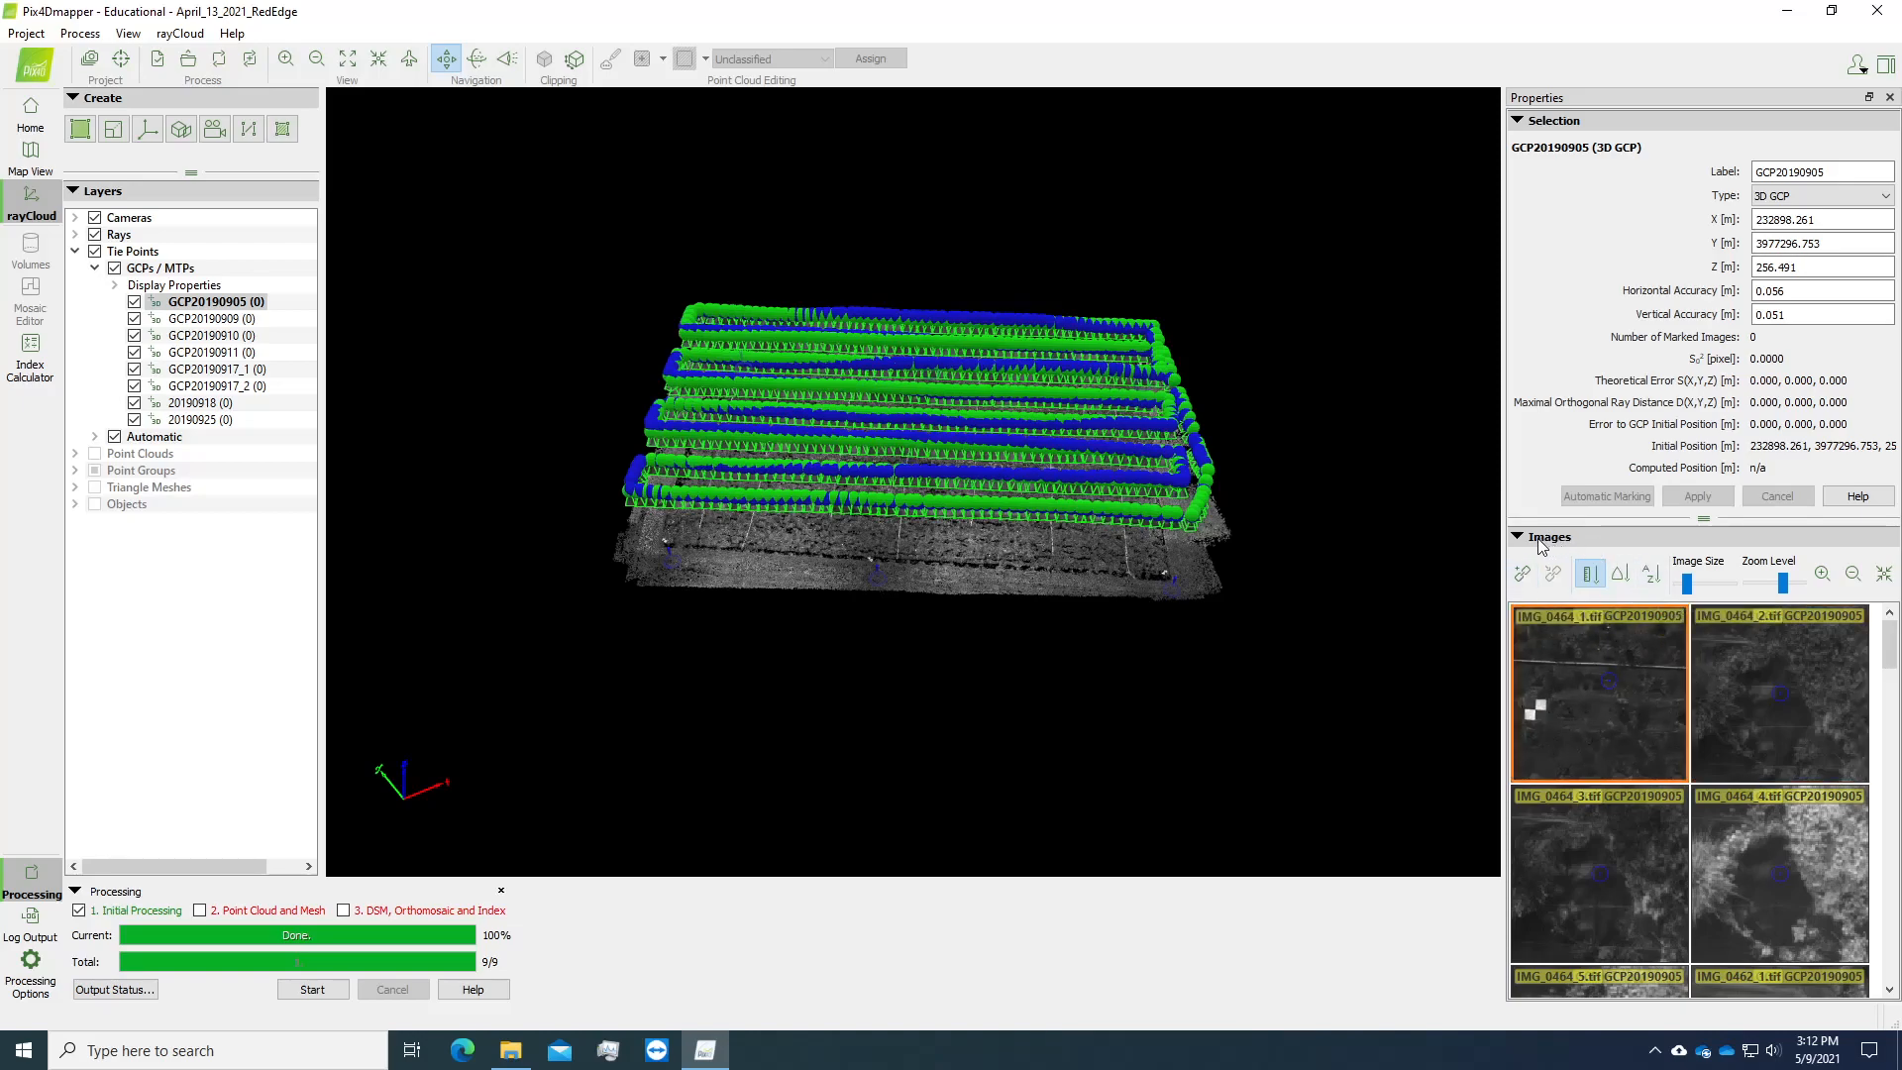
pyautogui.scroll(-1, 1605, 708)
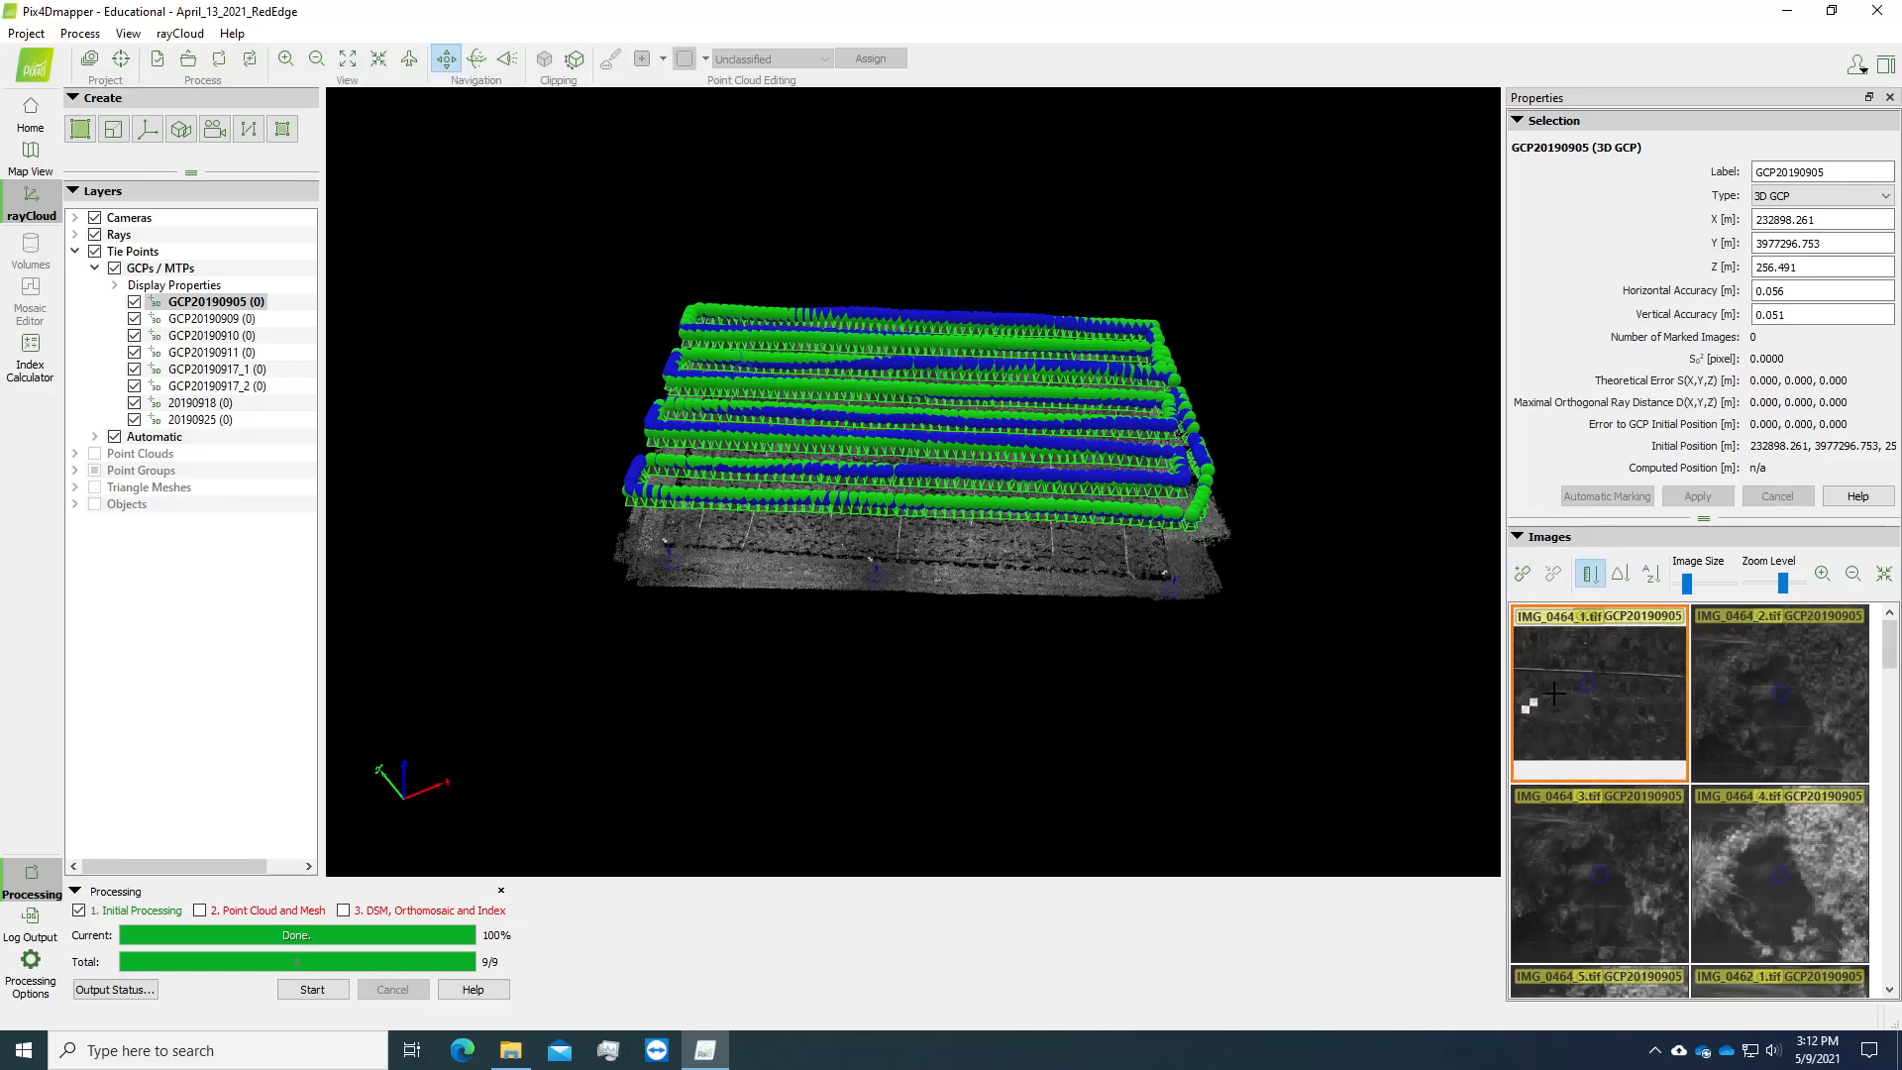
pyautogui.scroll(3, 1538, 703)
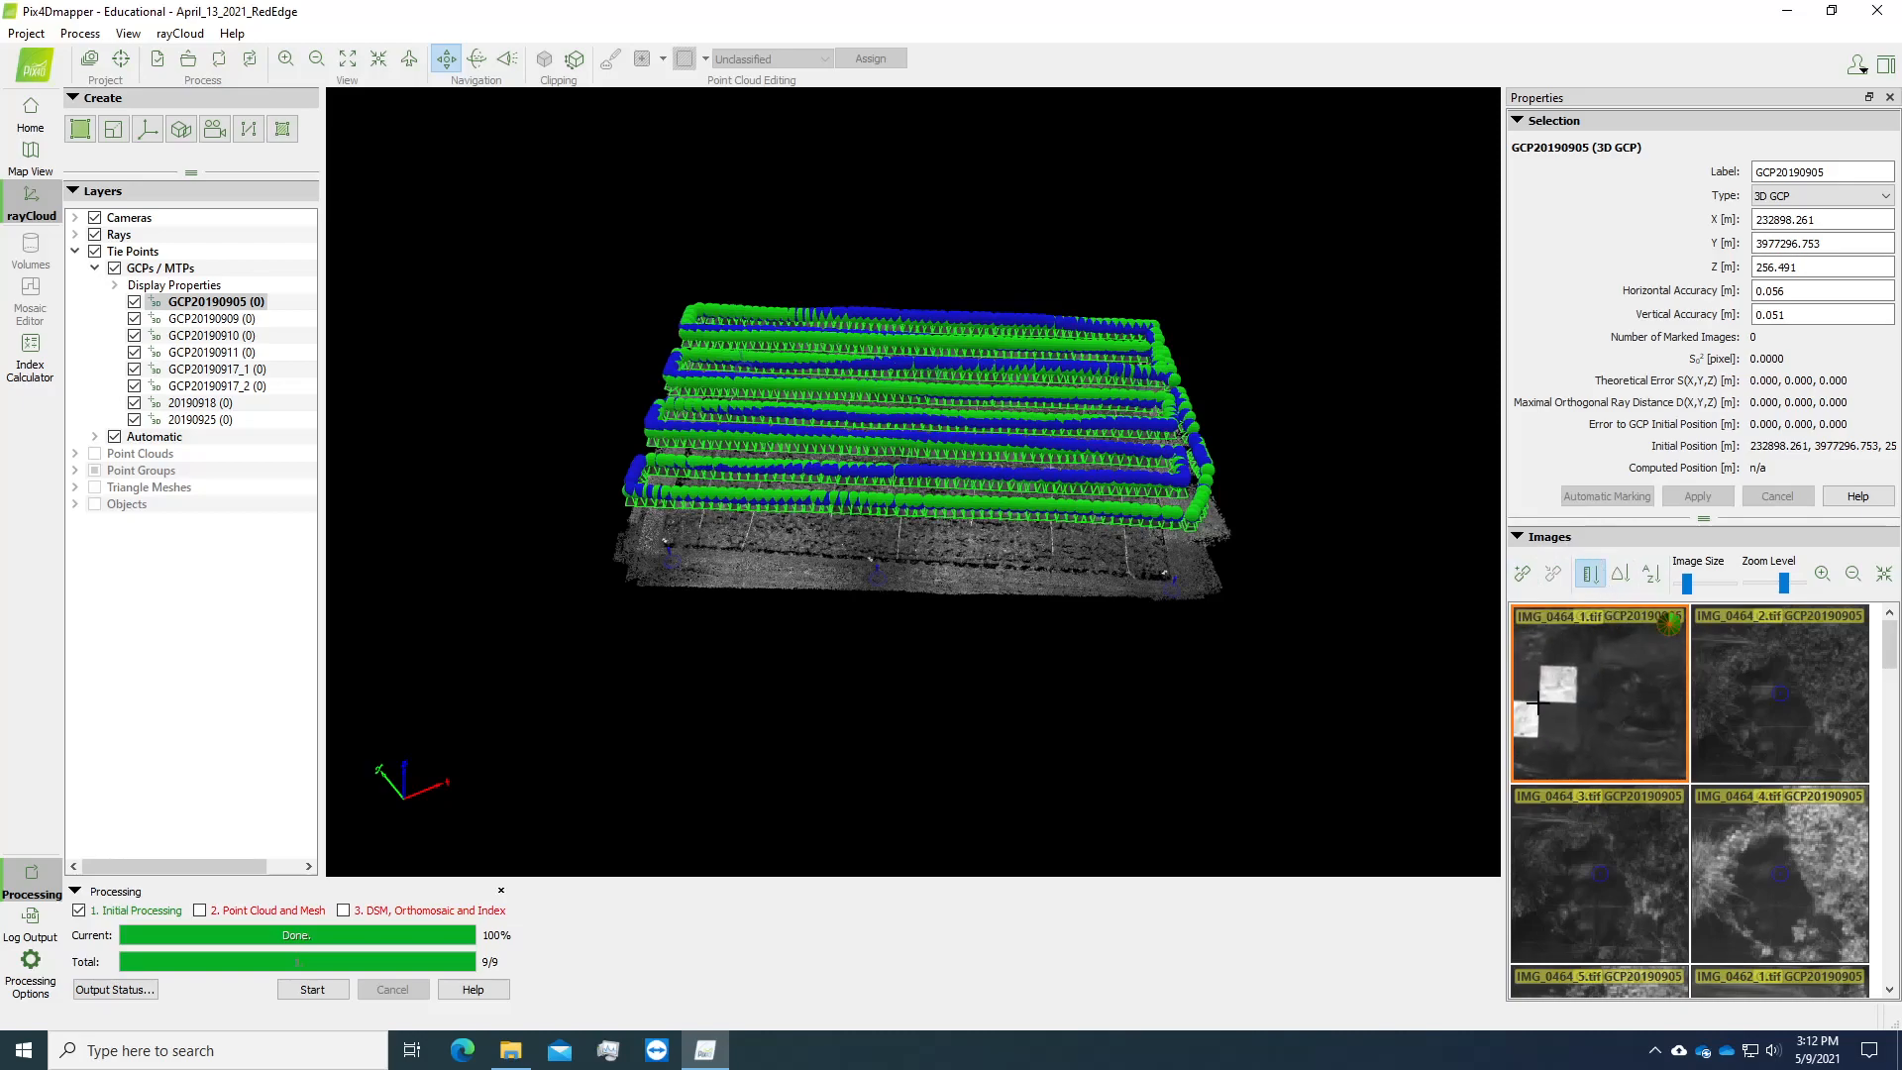
pyautogui.scroll(2, 1541, 698)
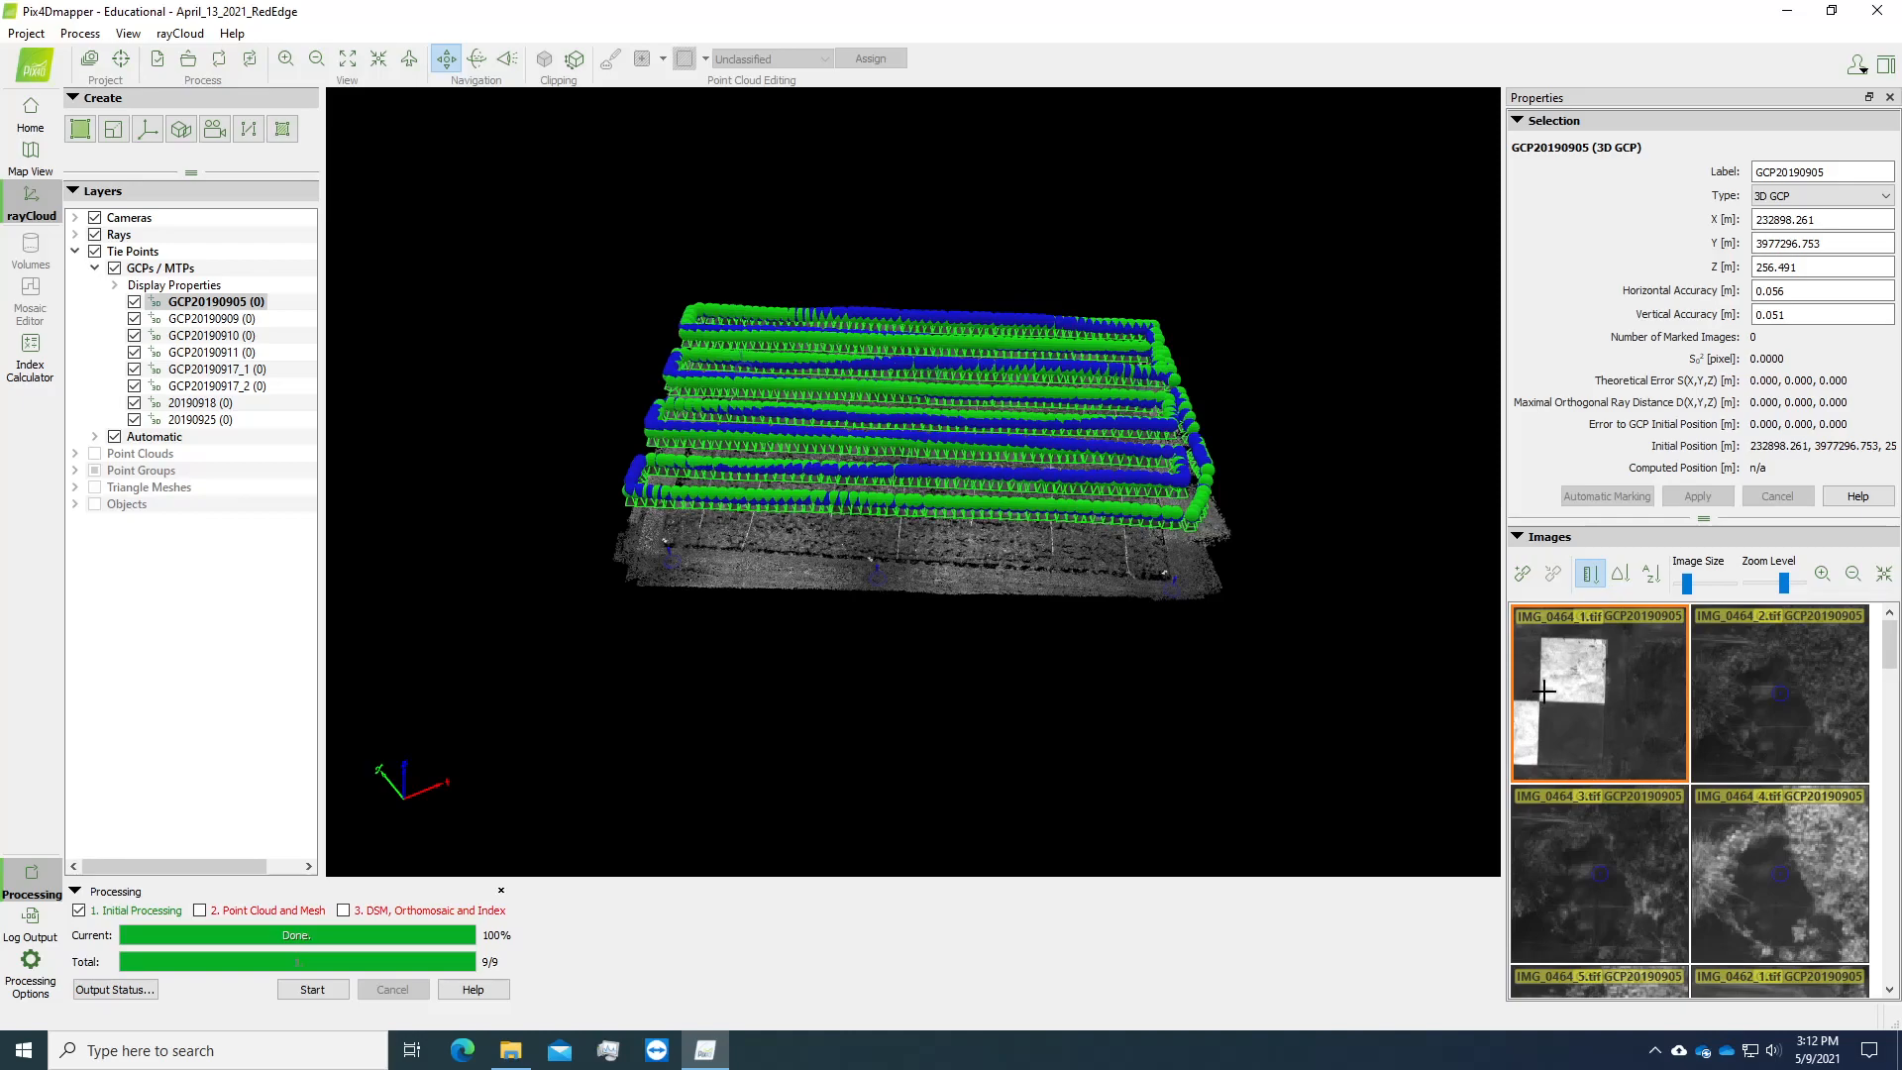
pyautogui.scroll(-4, 1544, 691)
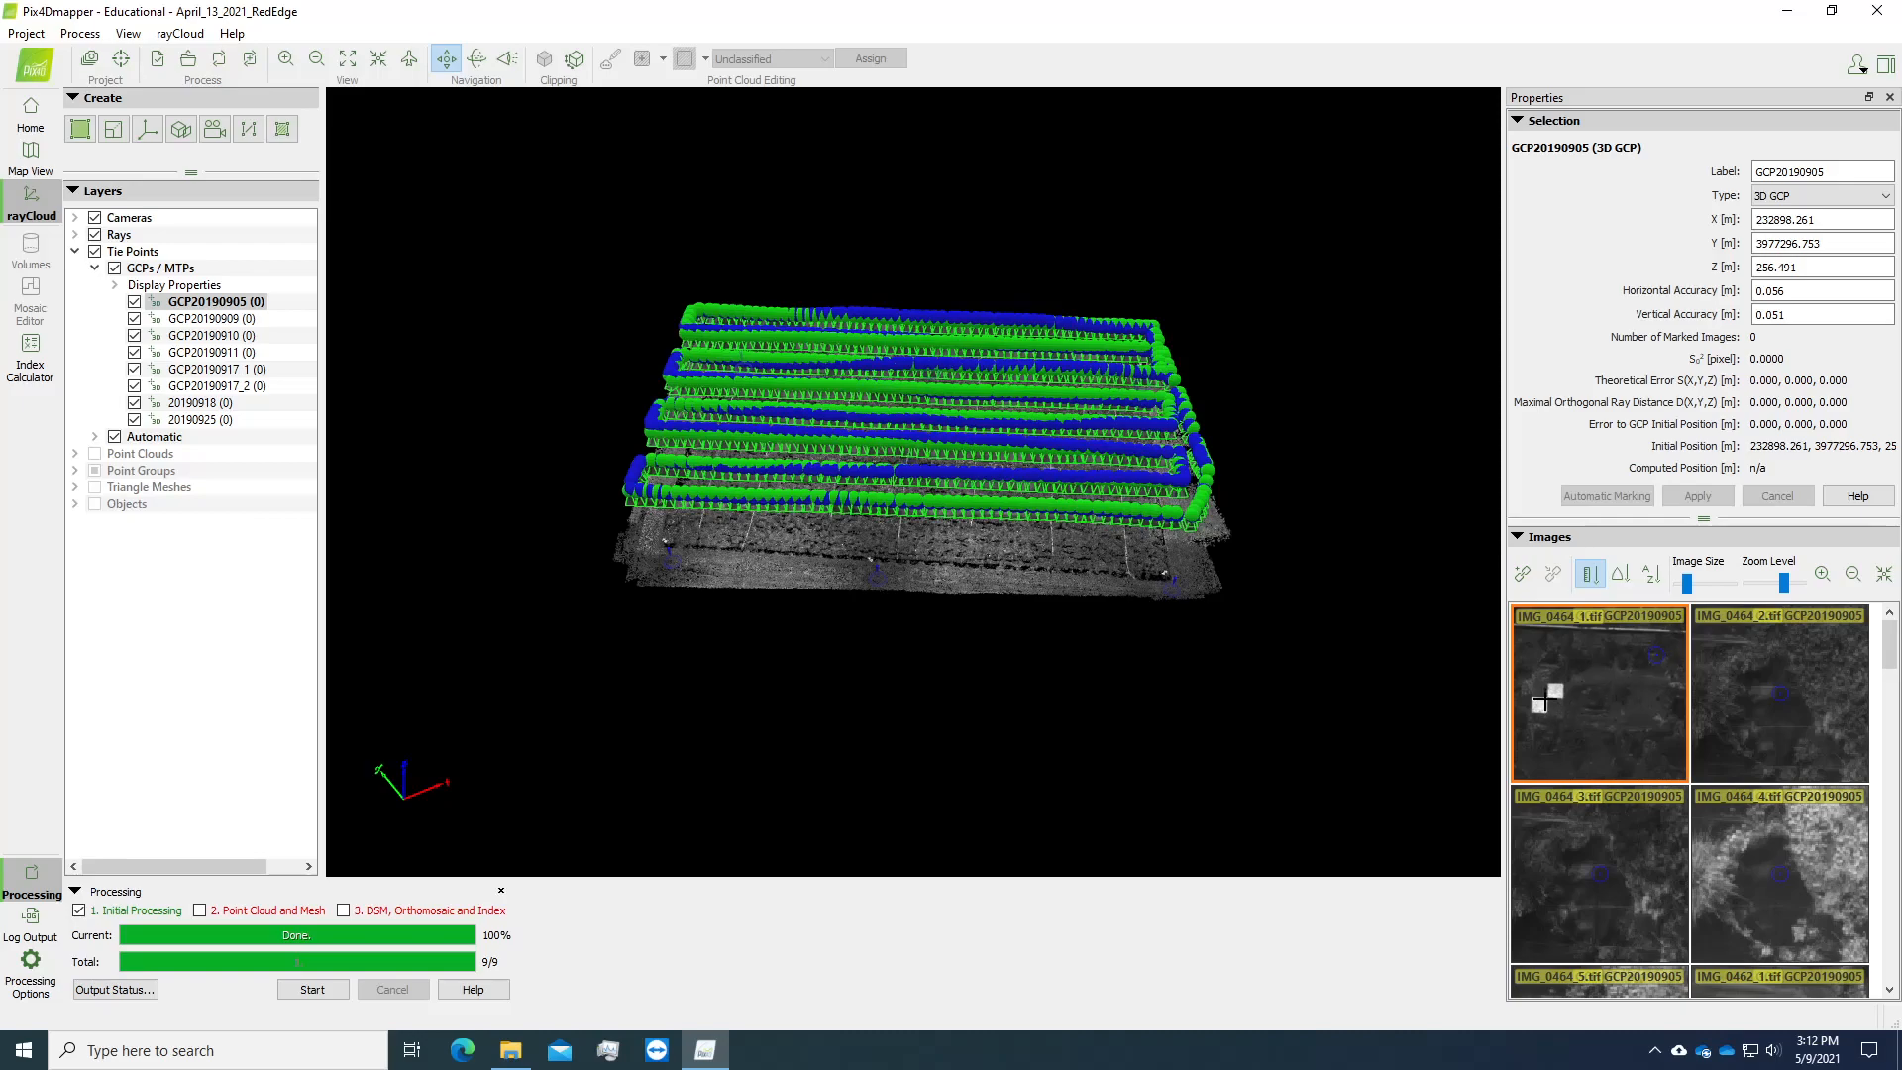
pyautogui.scroll(5, 1537, 699)
pyautogui.scroll(2, 1581, 694)
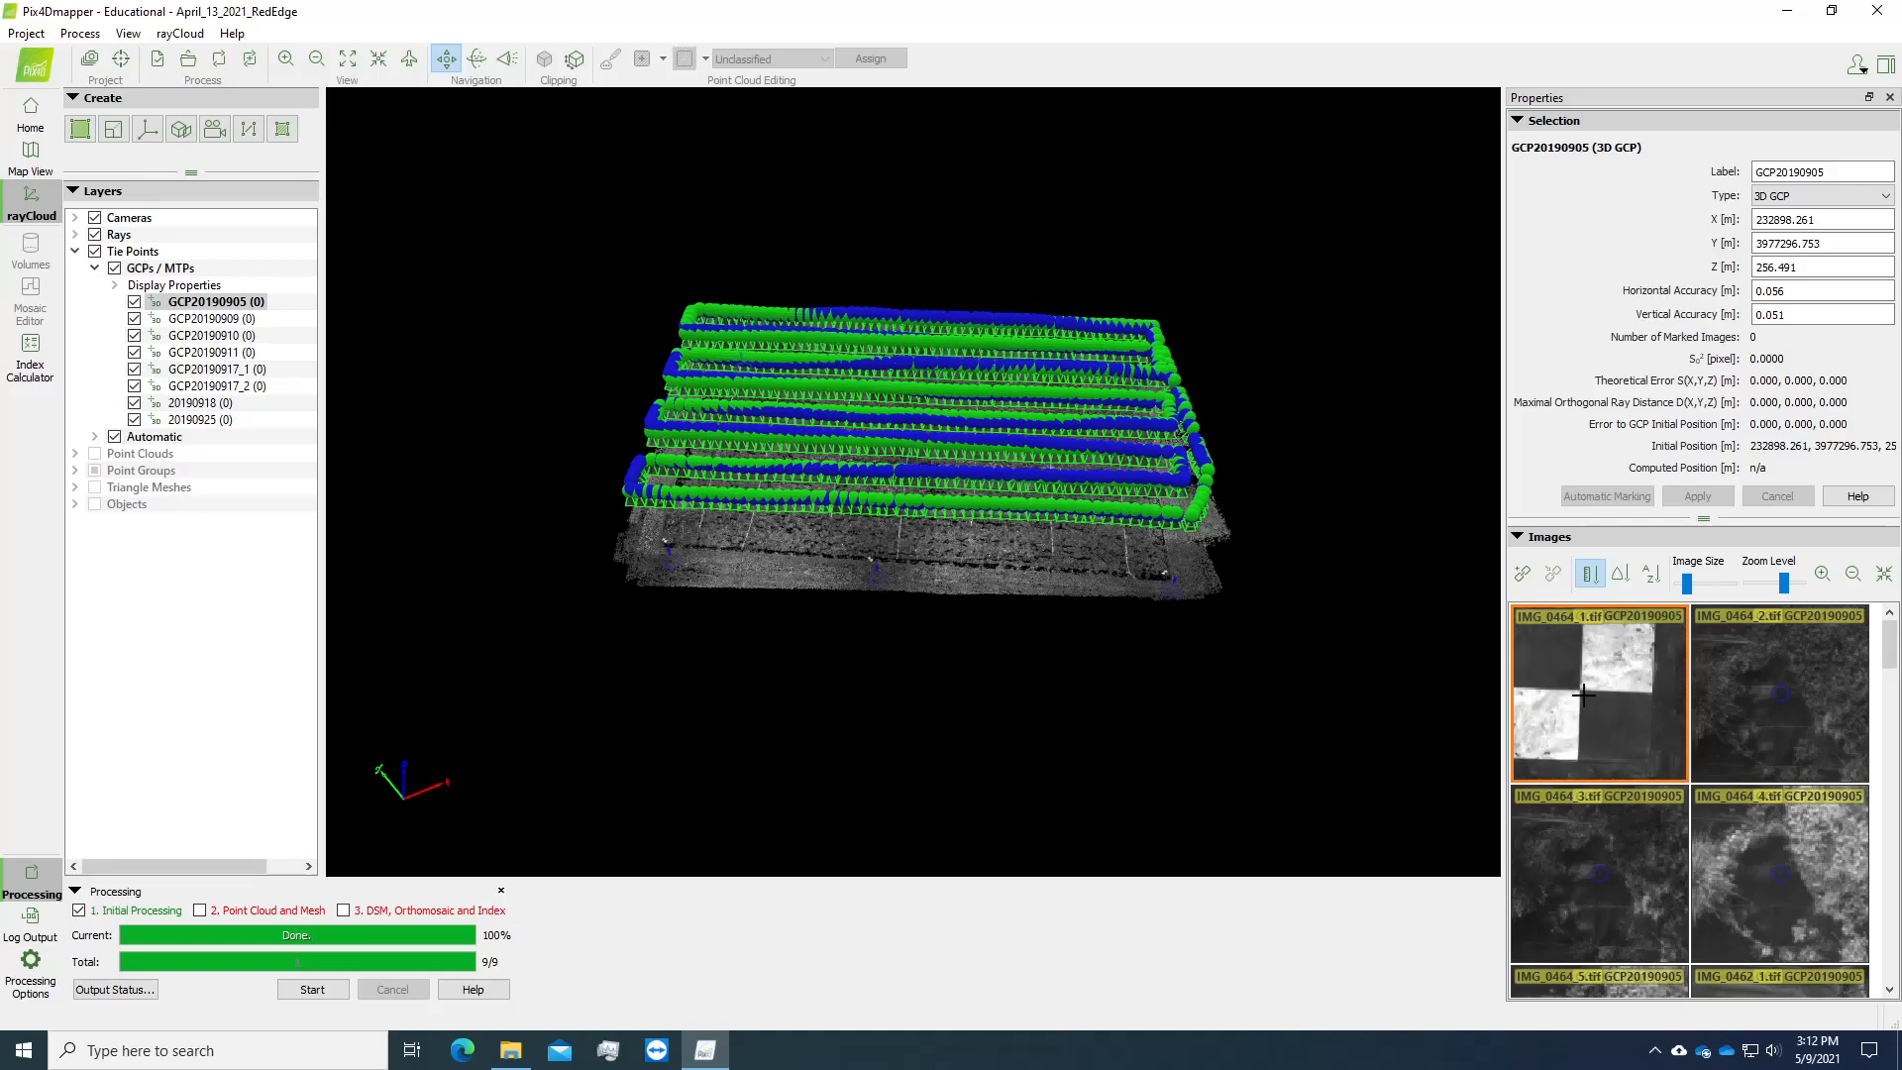
pyautogui.scroll(2, 1580, 695)
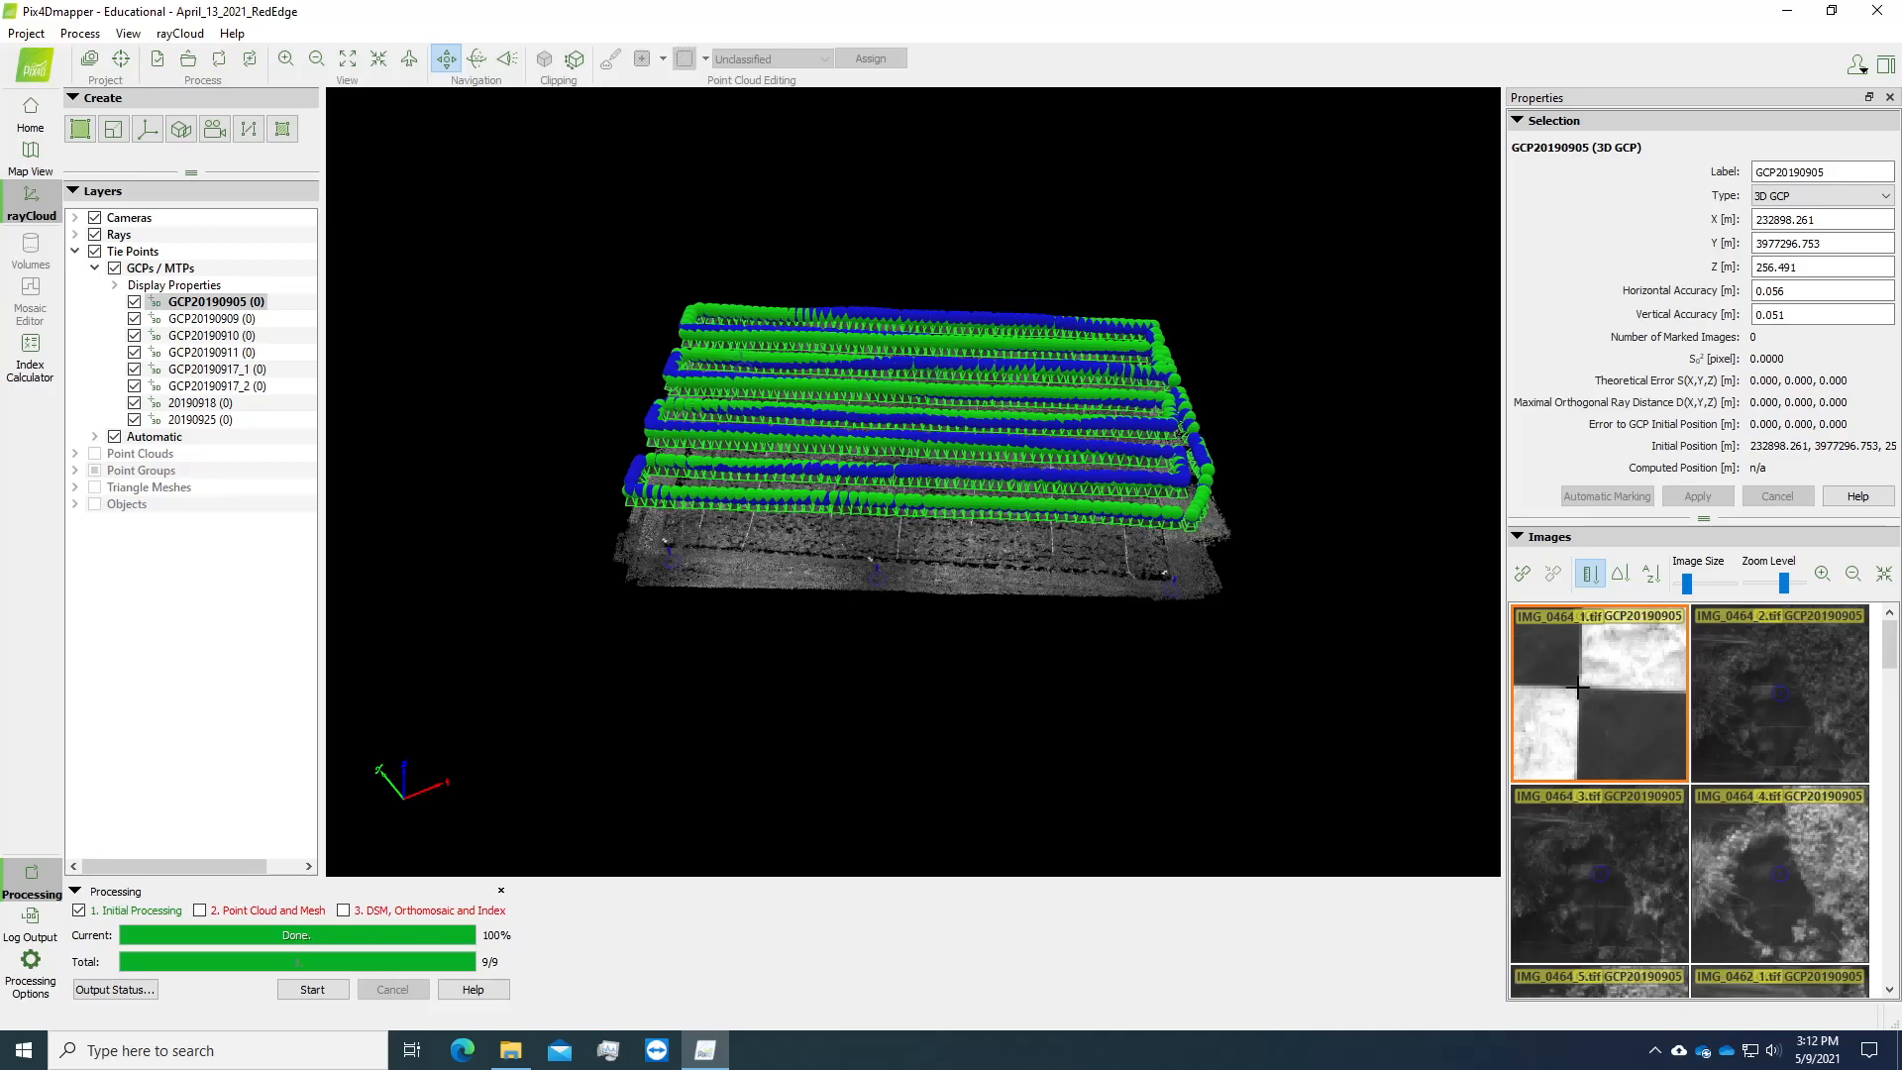
pyautogui.click(1577, 686)
# Mark GCP20190905 at the centre of the checkerboard target in image IMG_0464_2.tif.
pyautogui.scroll(-7, 1779, 720)
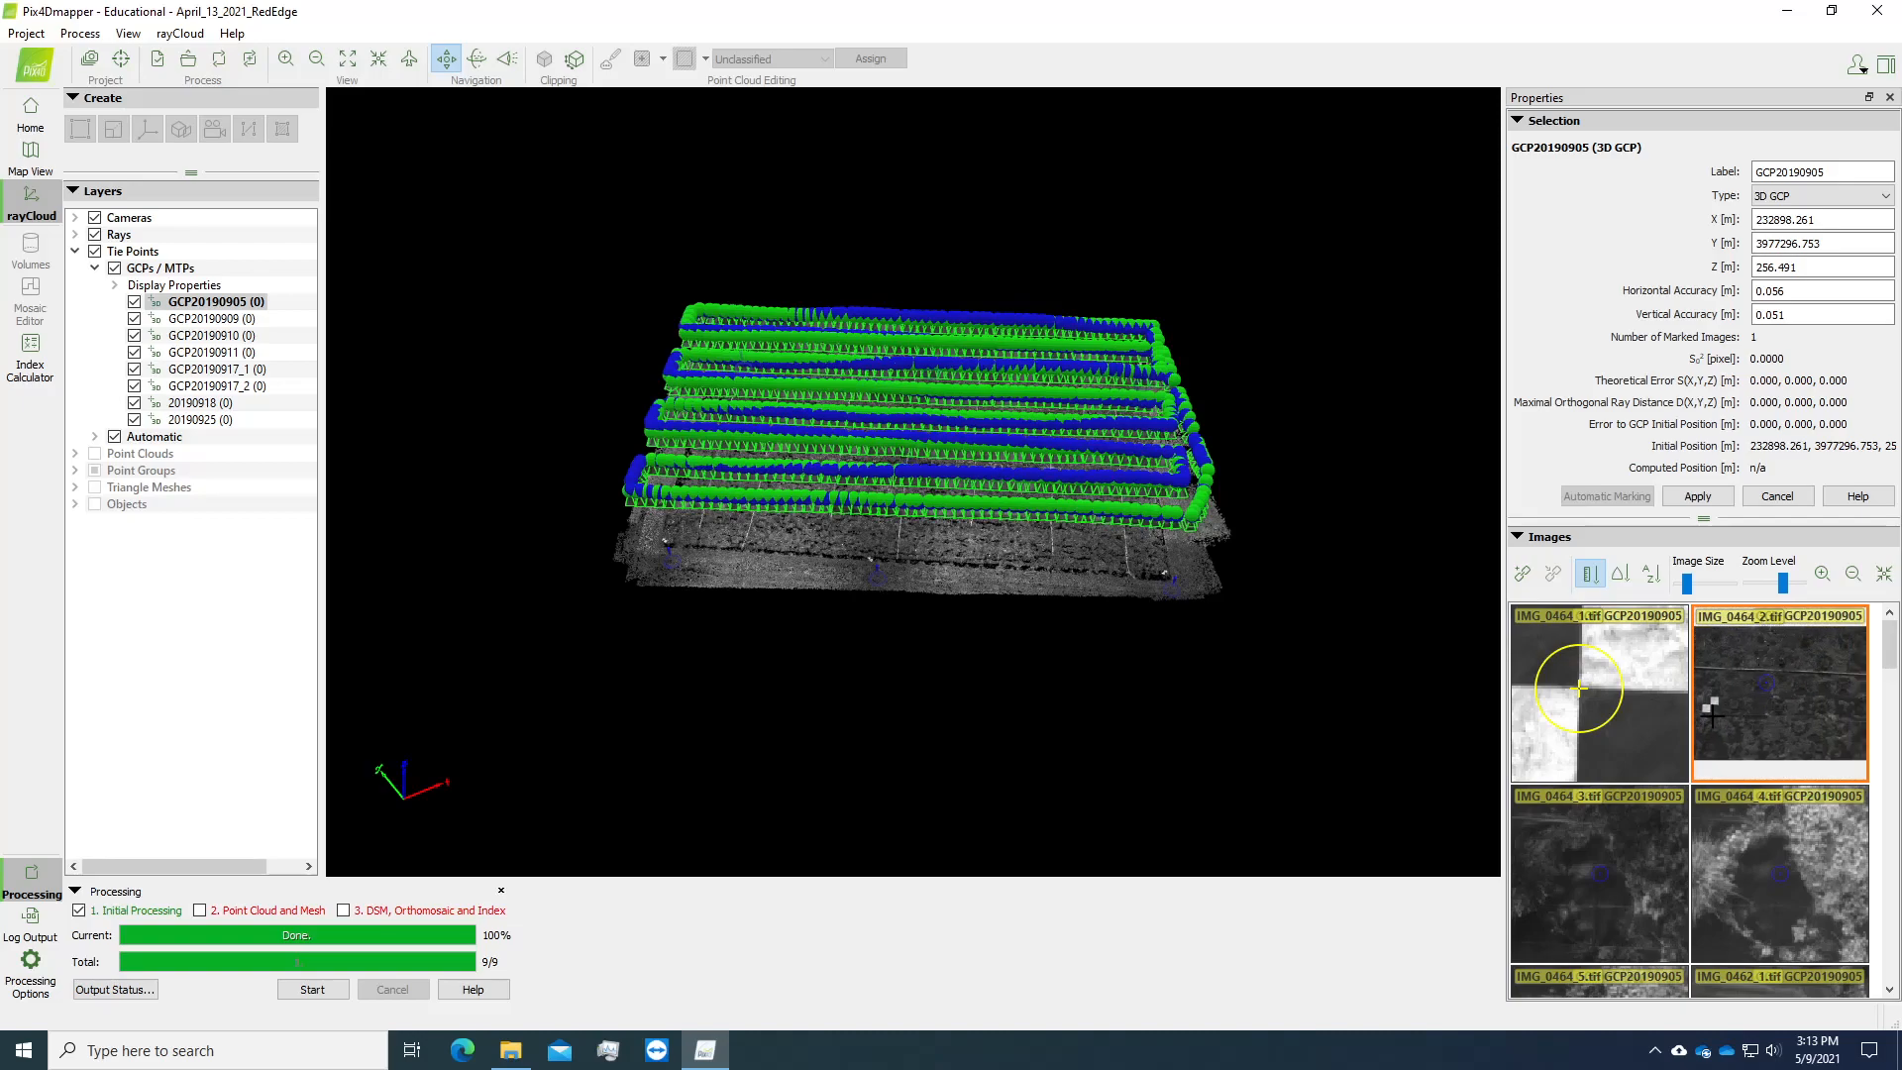
pyautogui.scroll(10, 1713, 715)
pyautogui.scroll(2, 1735, 695)
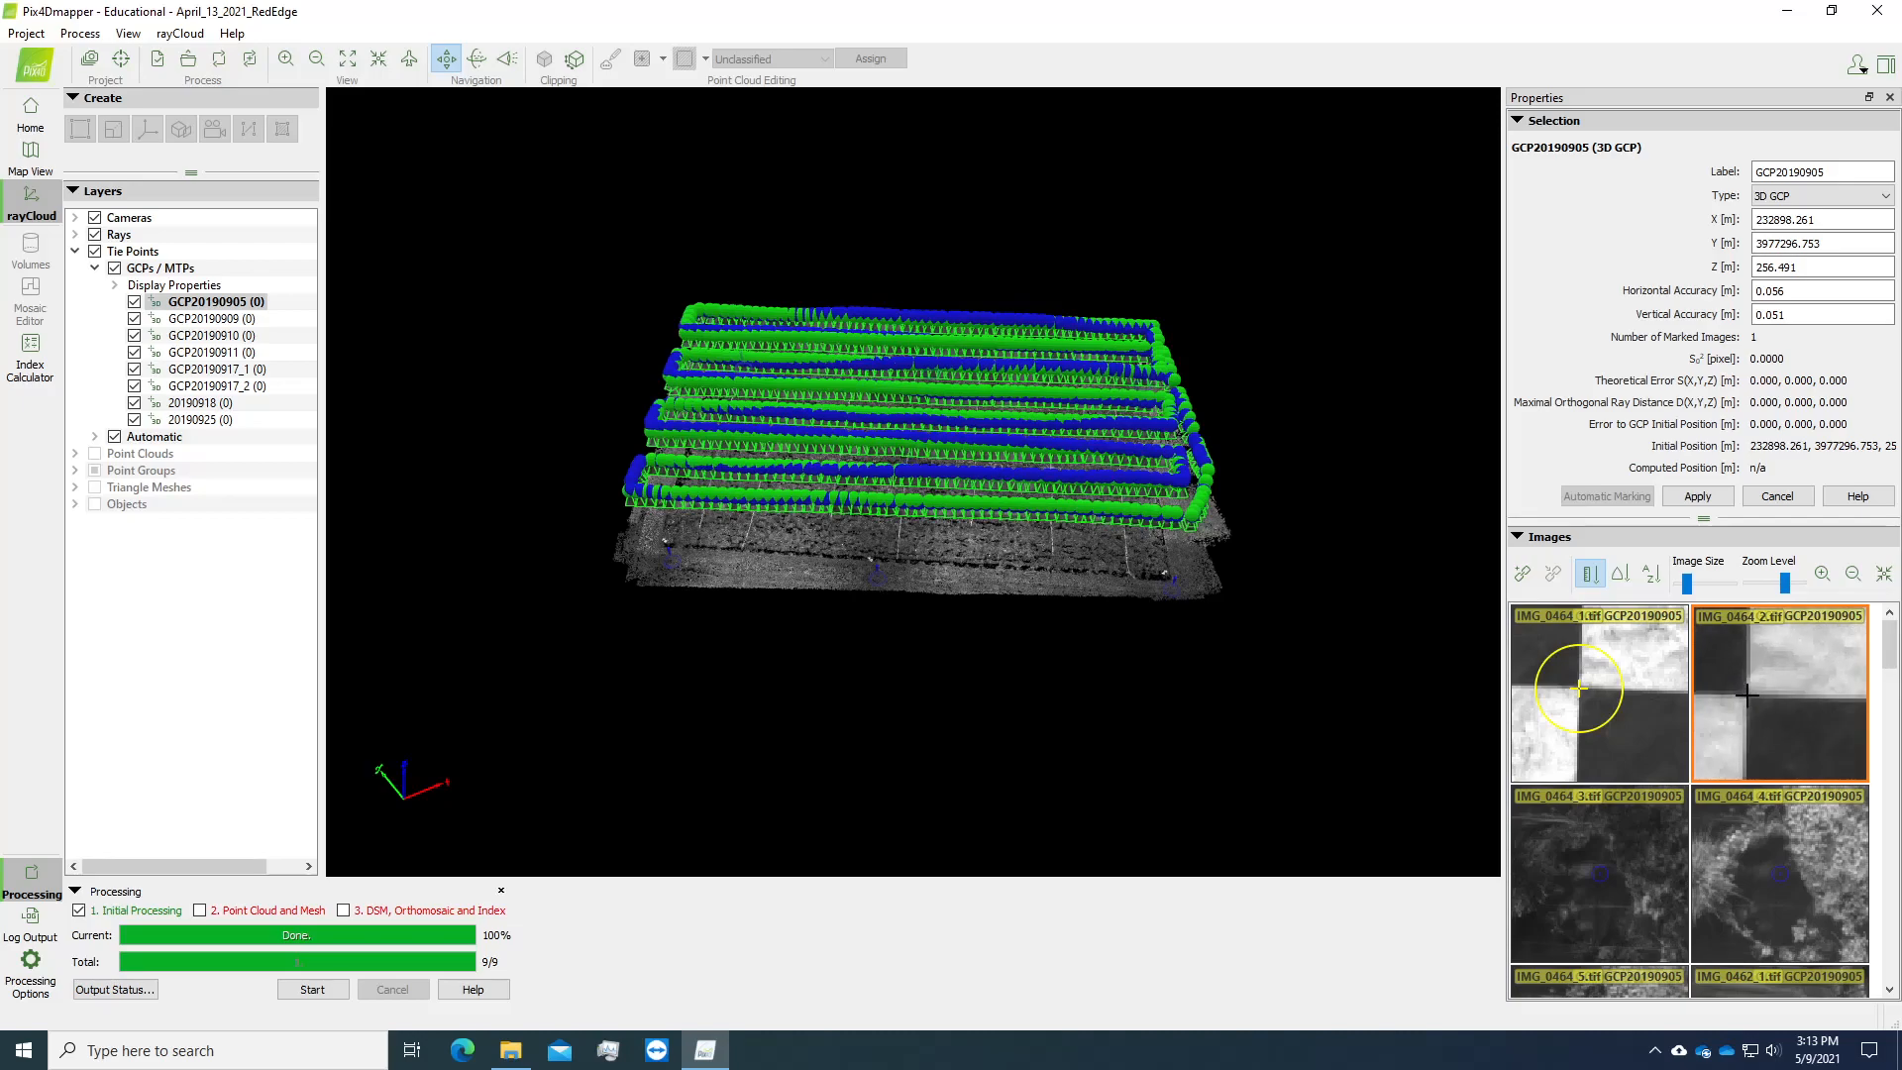
pyautogui.click(1747, 695)
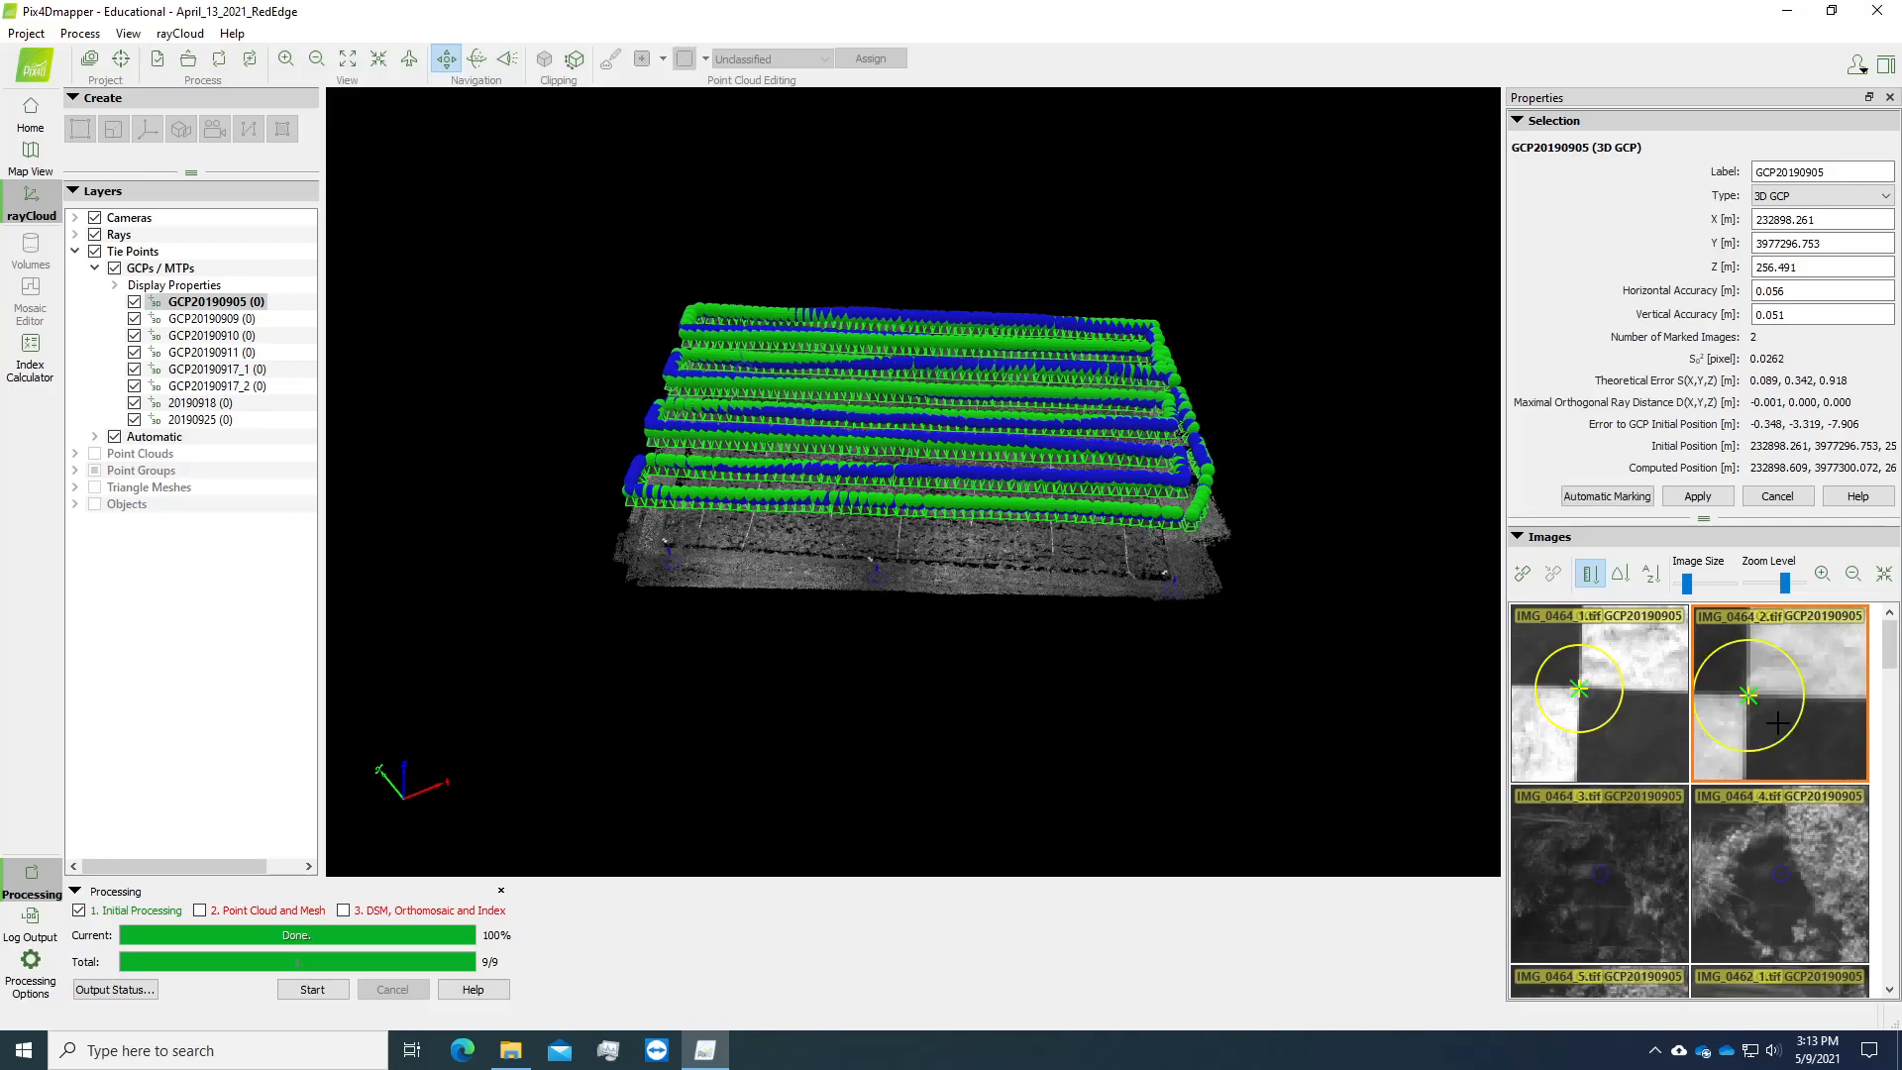
# Mark the checkerboard target's centre for GCP20190905 in images IMG_0464_3.tif and IMG_0464_4.tif.
pyautogui.scroll(-7, 1611, 883)
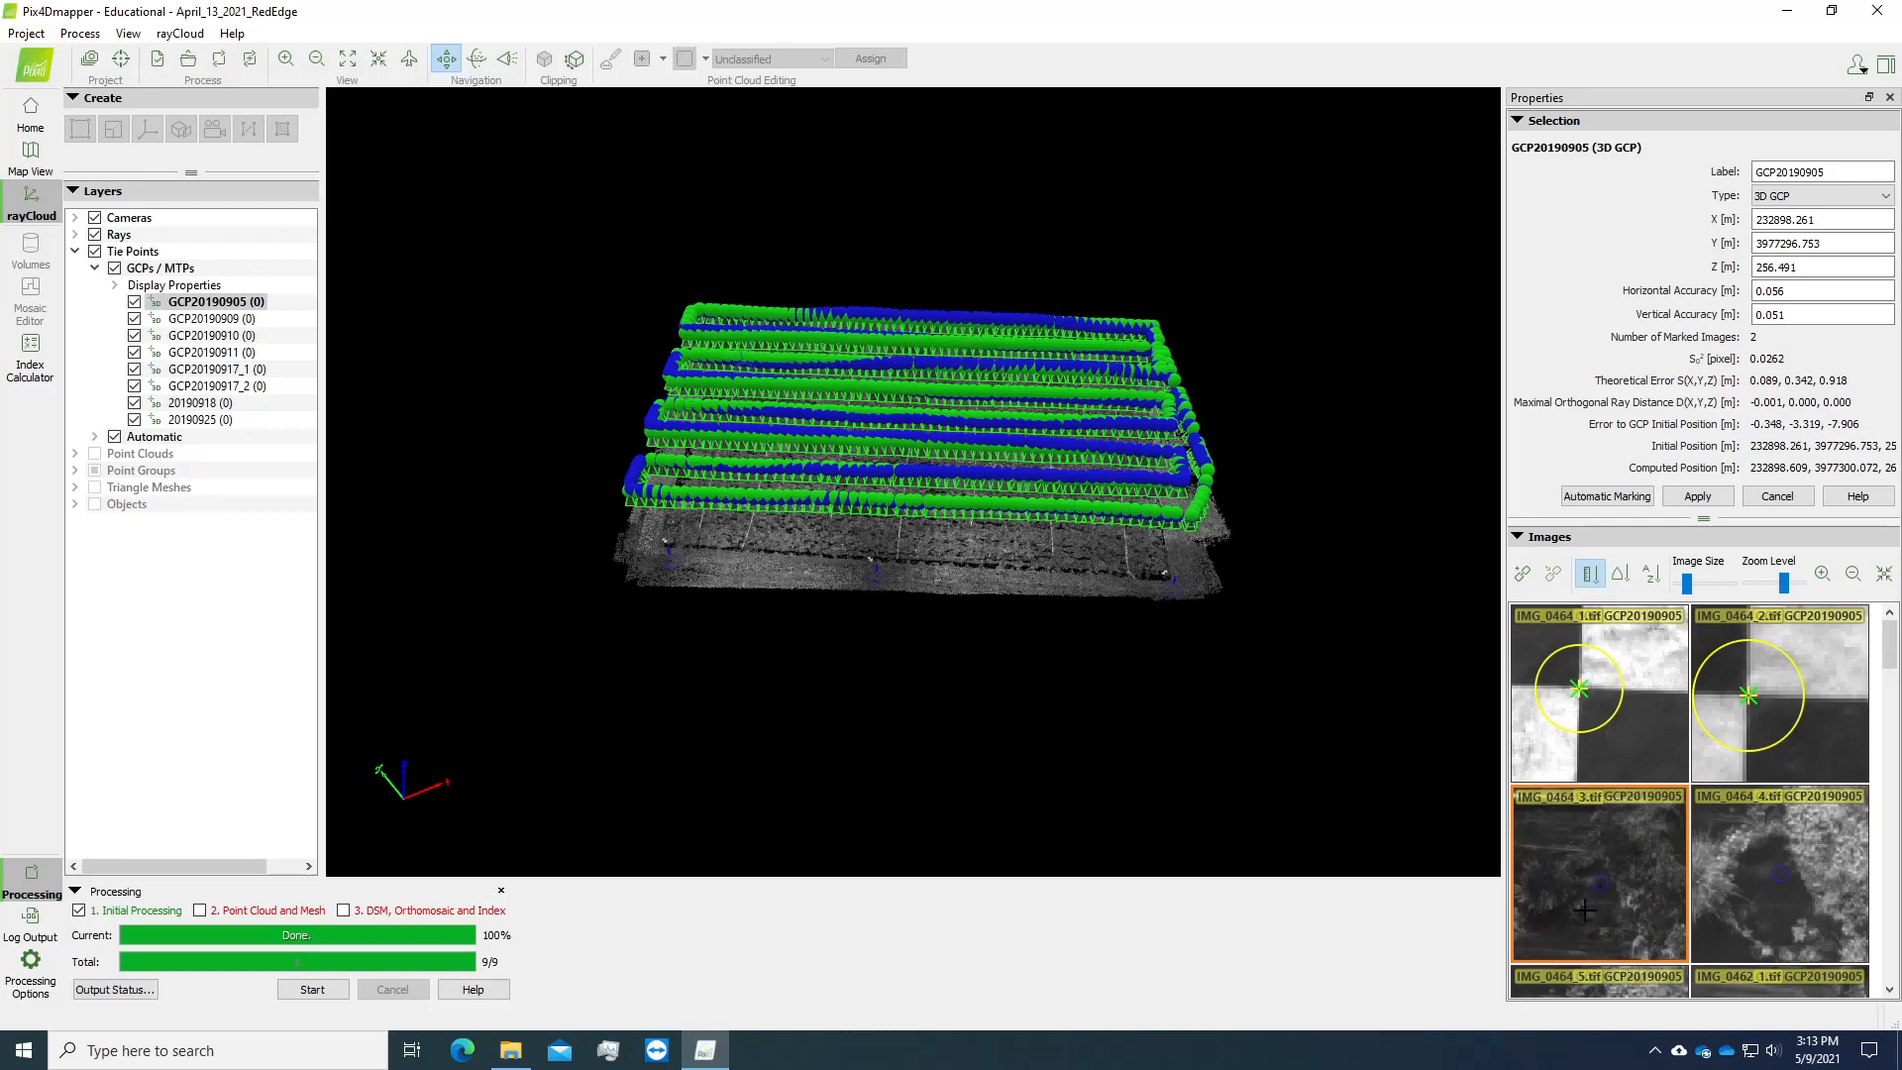
pyautogui.scroll(6, 1526, 886)
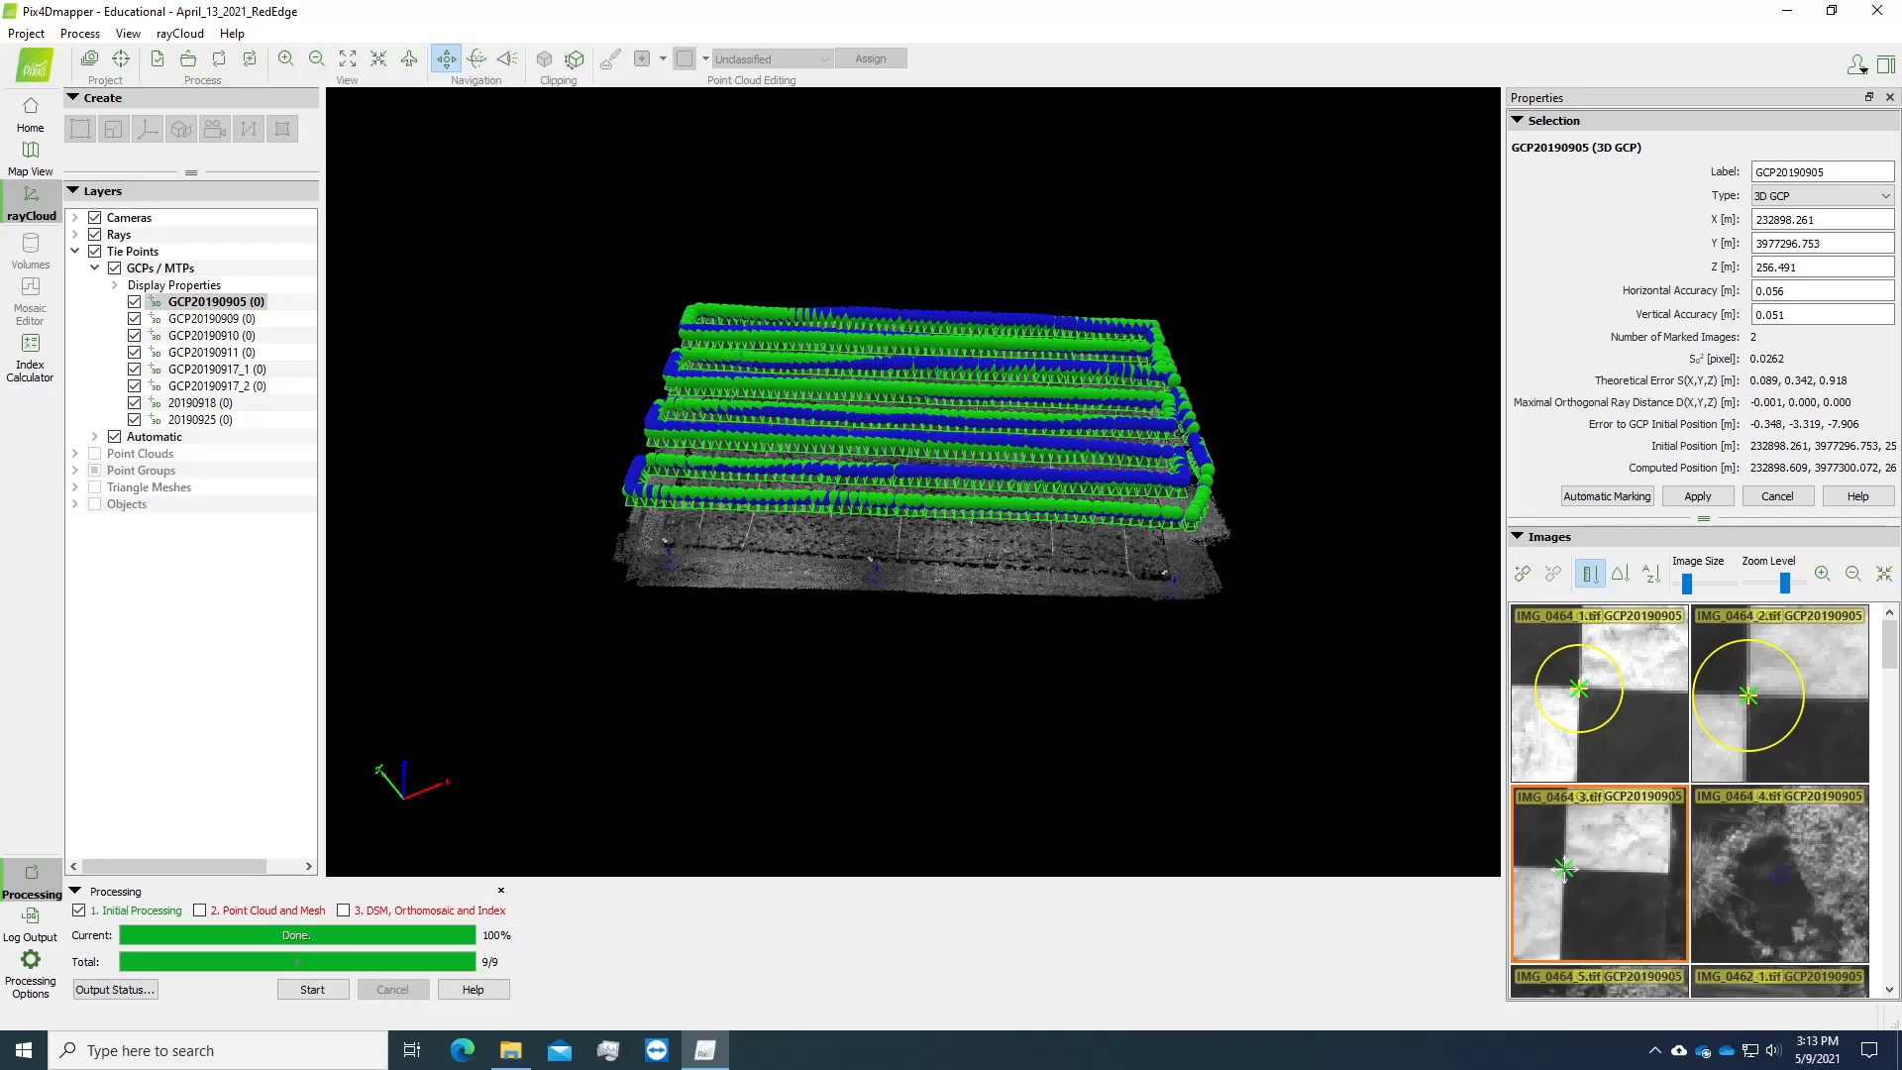
pyautogui.click(1565, 869)
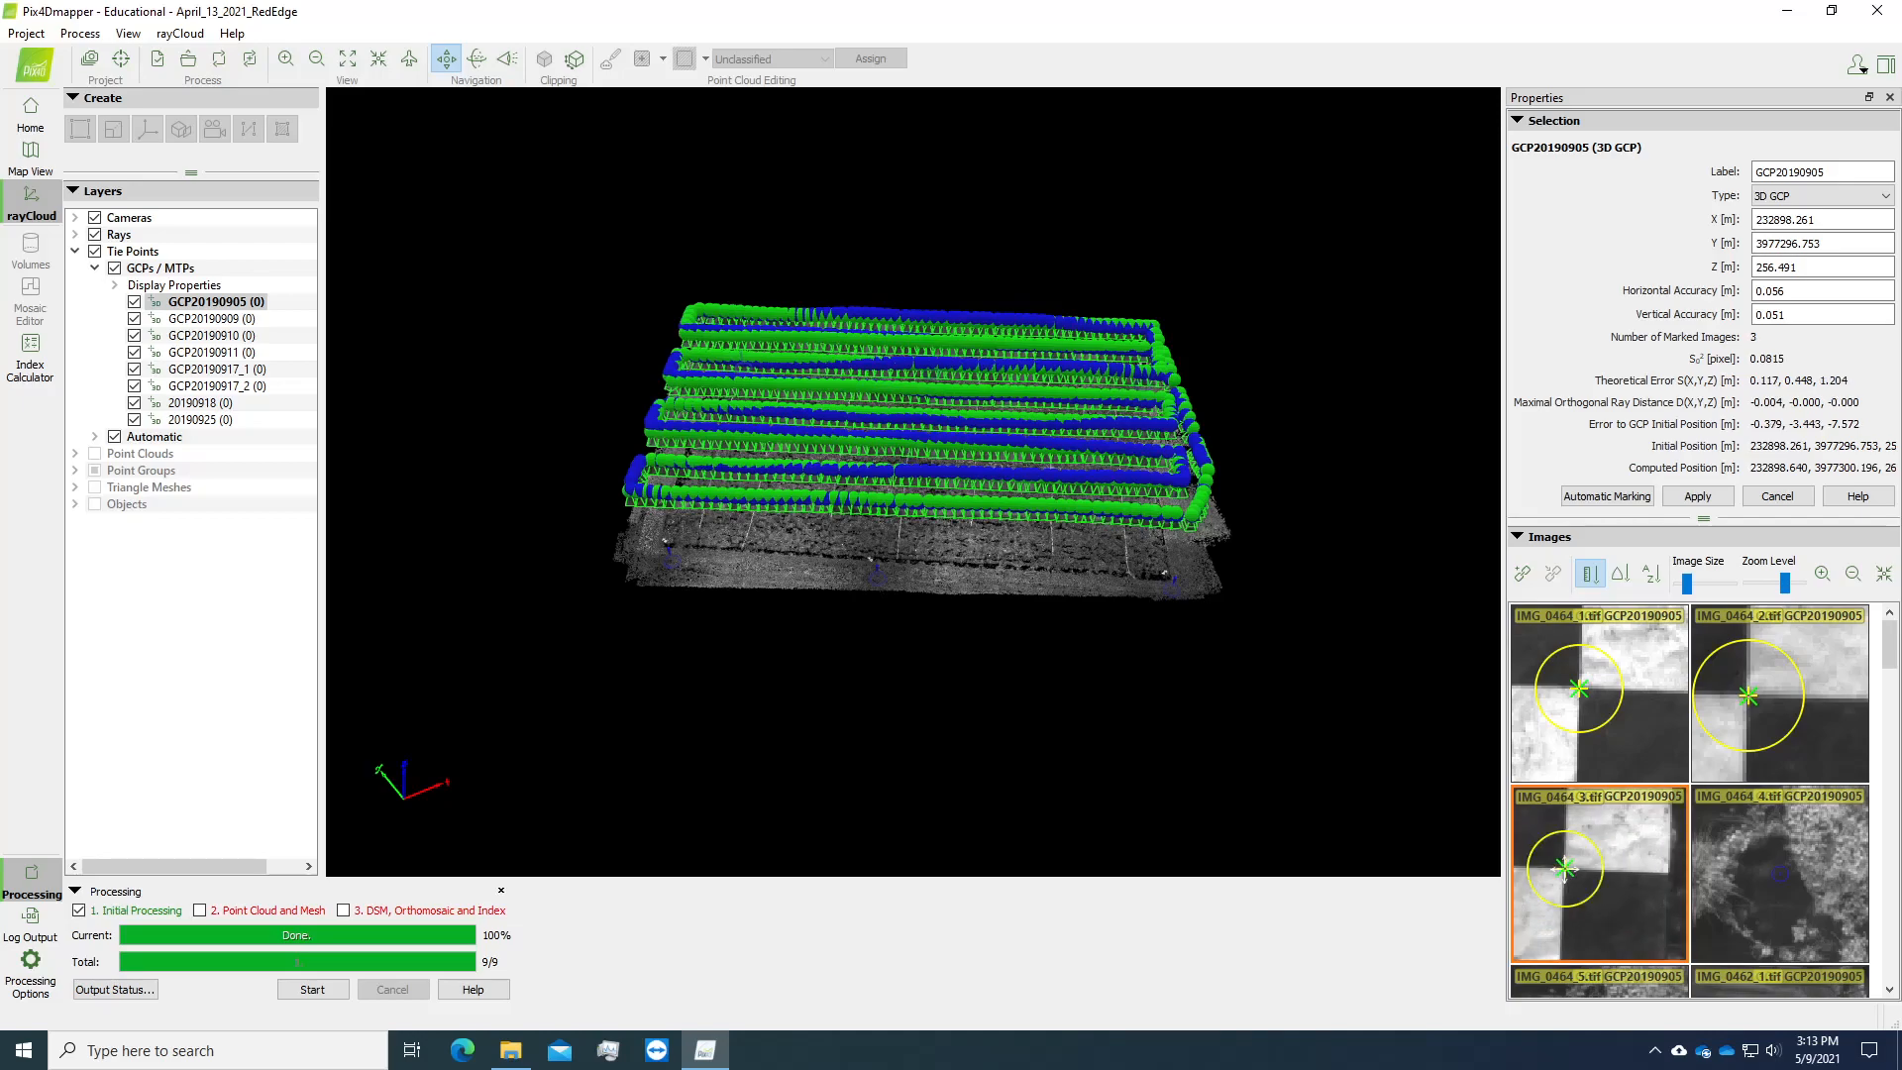
pyautogui.scroll(-3, 1746, 904)
pyautogui.scroll(5, 1702, 893)
pyautogui.scroll(2, 1707, 896)
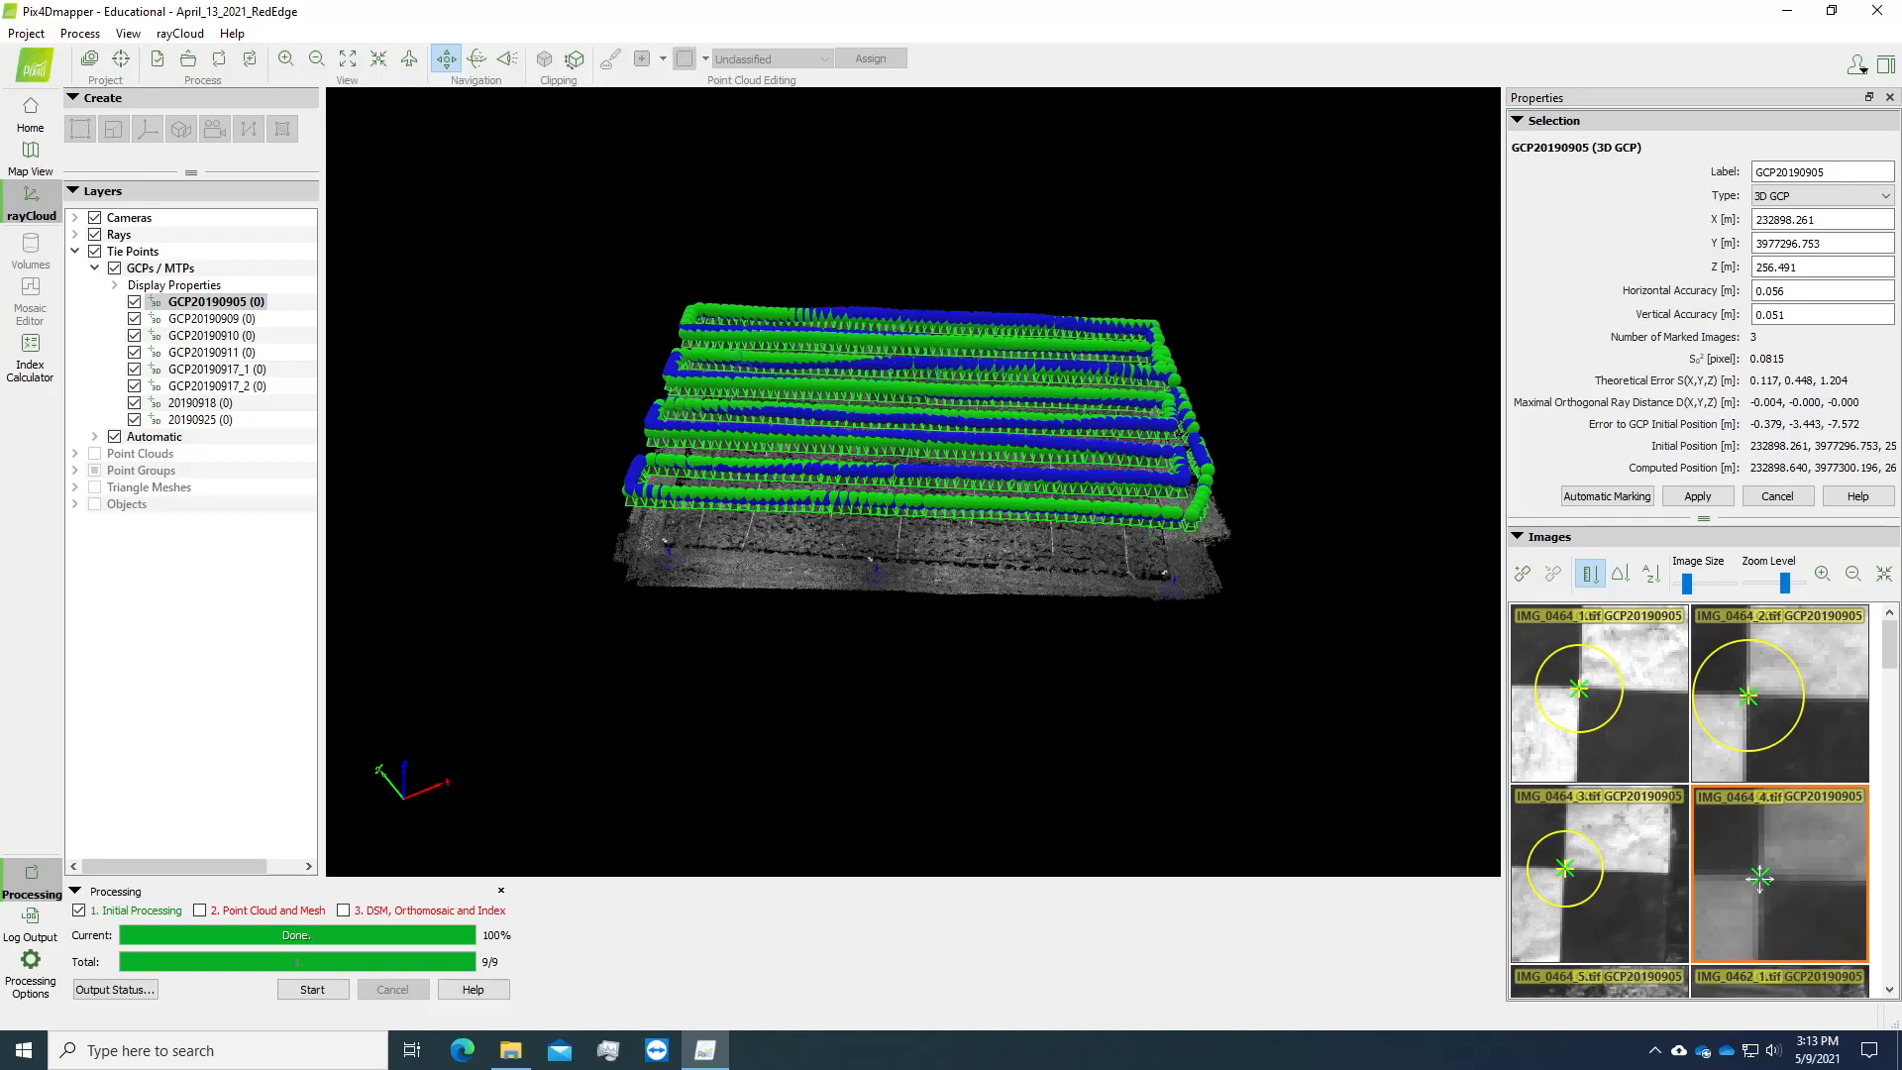
pyautogui.click(1759, 878)
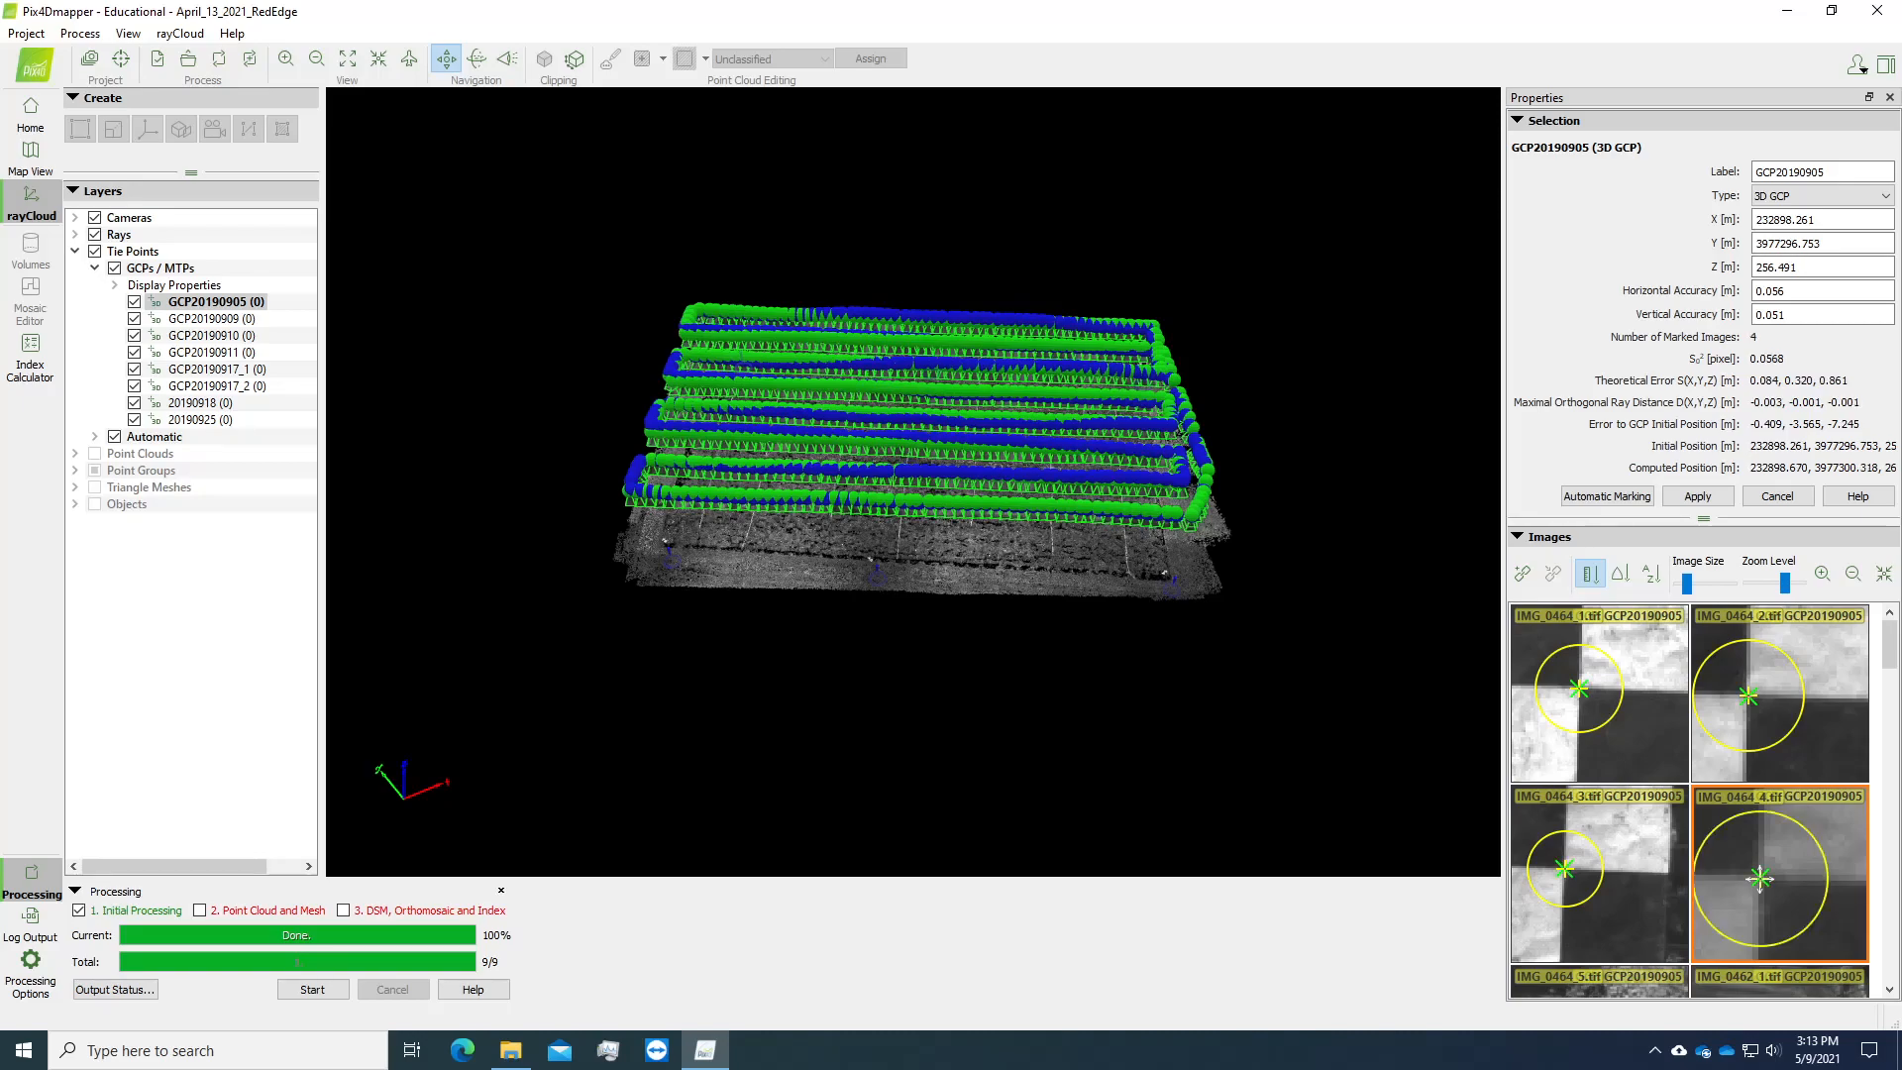
# Locate the checkerboard target in image IMG_0462_1.tif and mark GCP20190905 at its centre.
pyautogui.click(1889, 990)
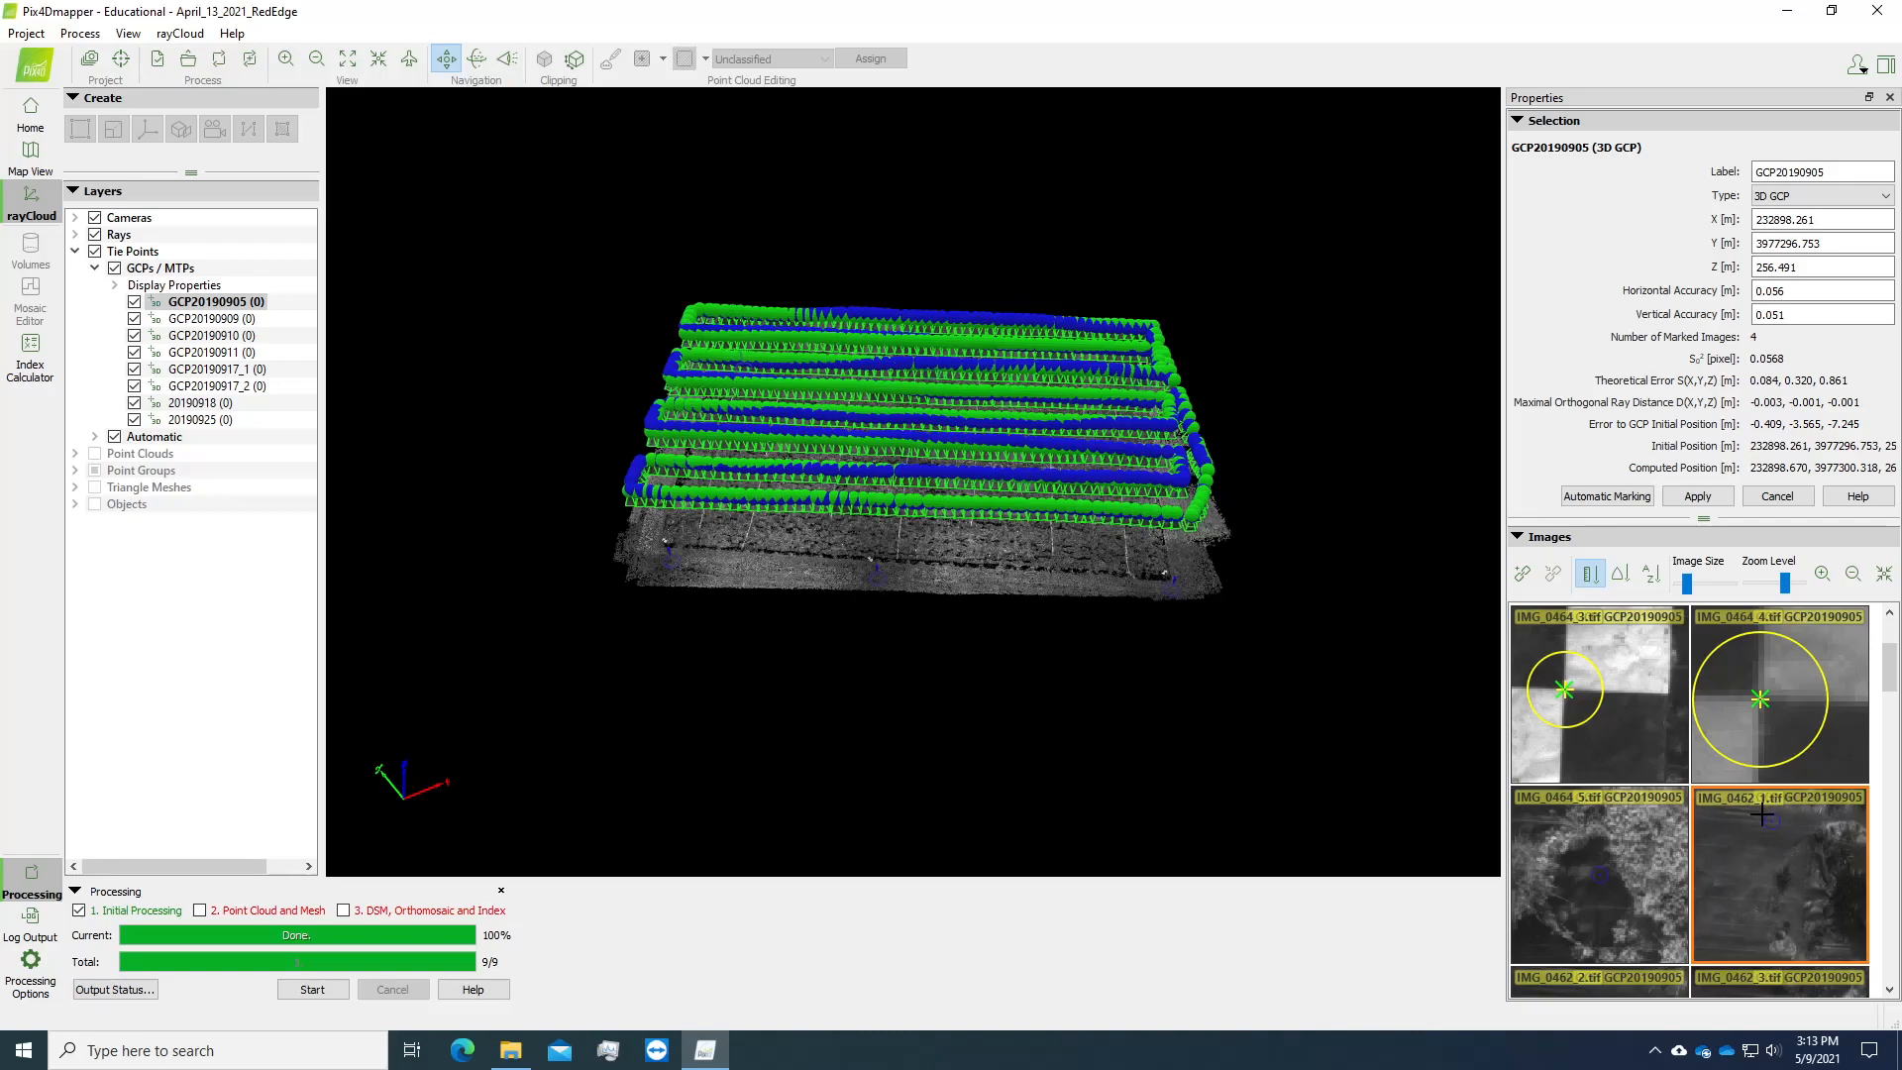
pyautogui.click(1540, 636)
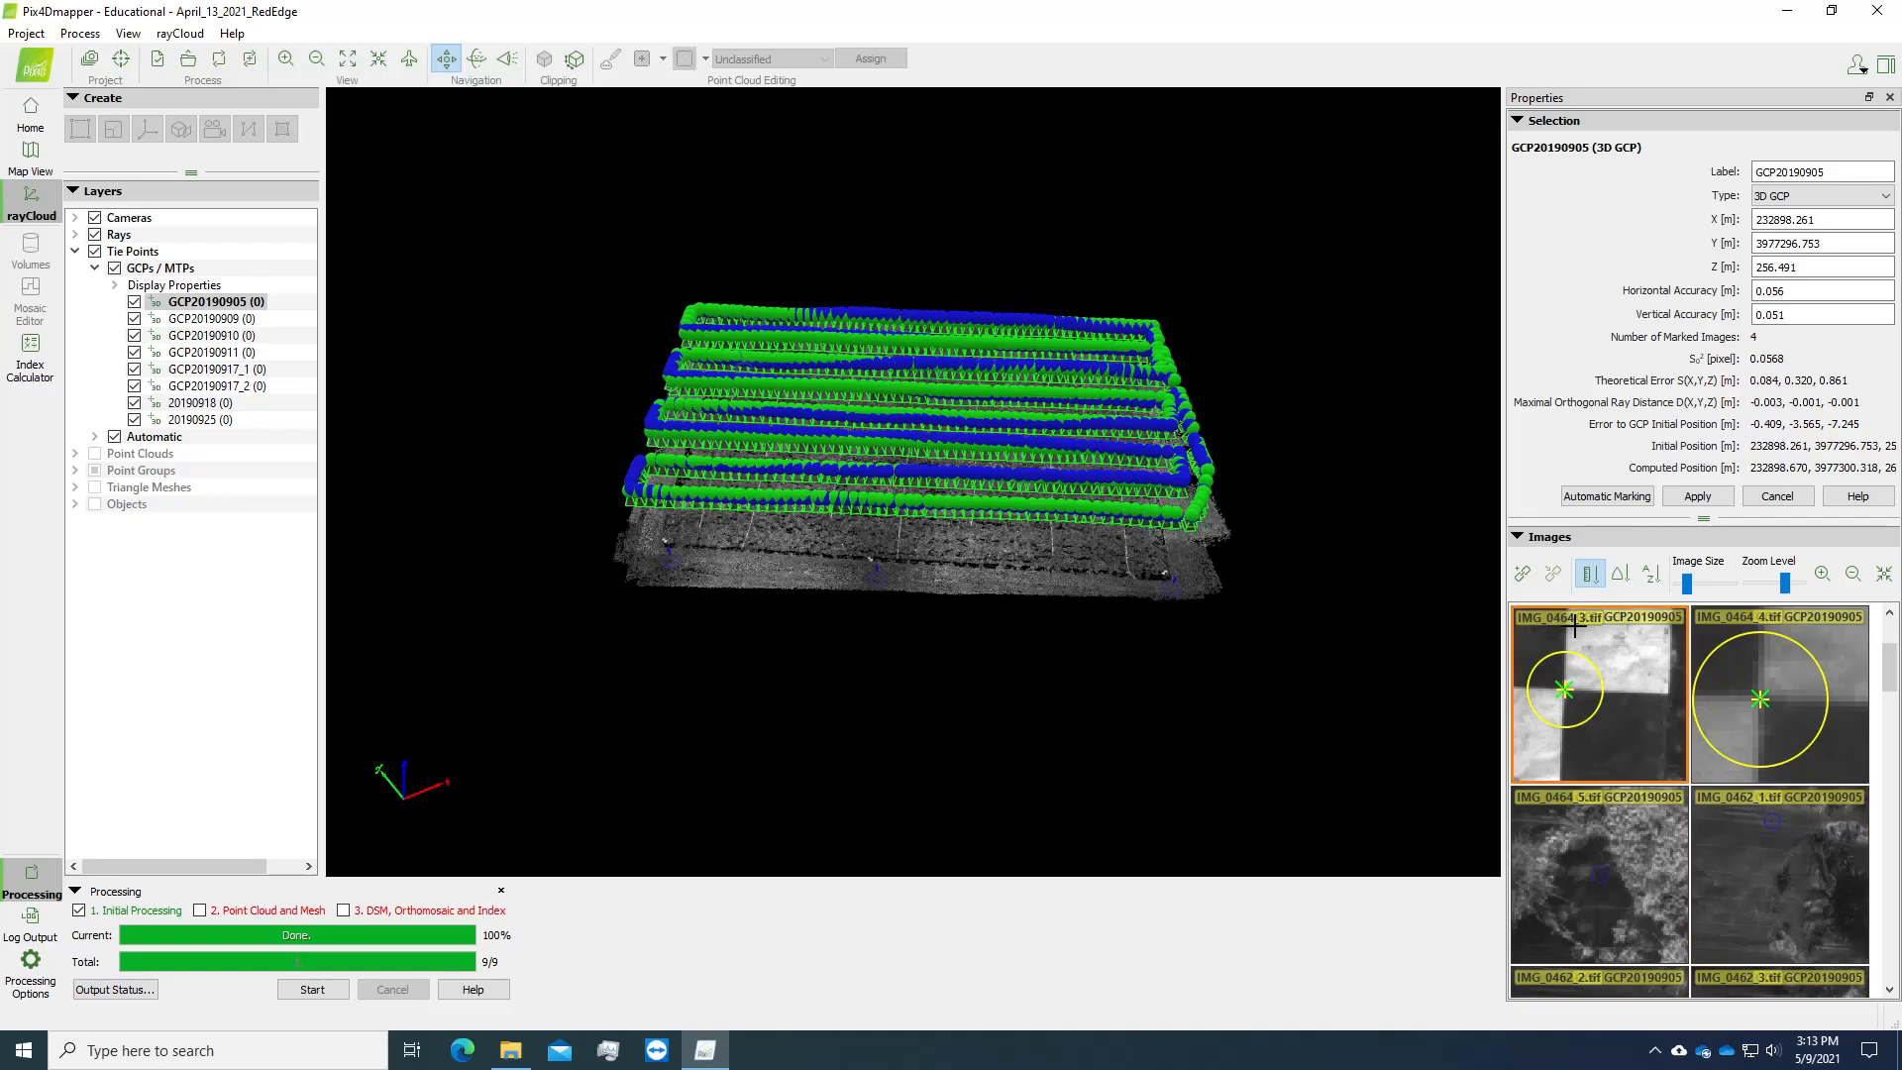
pyautogui.click(1766, 832)
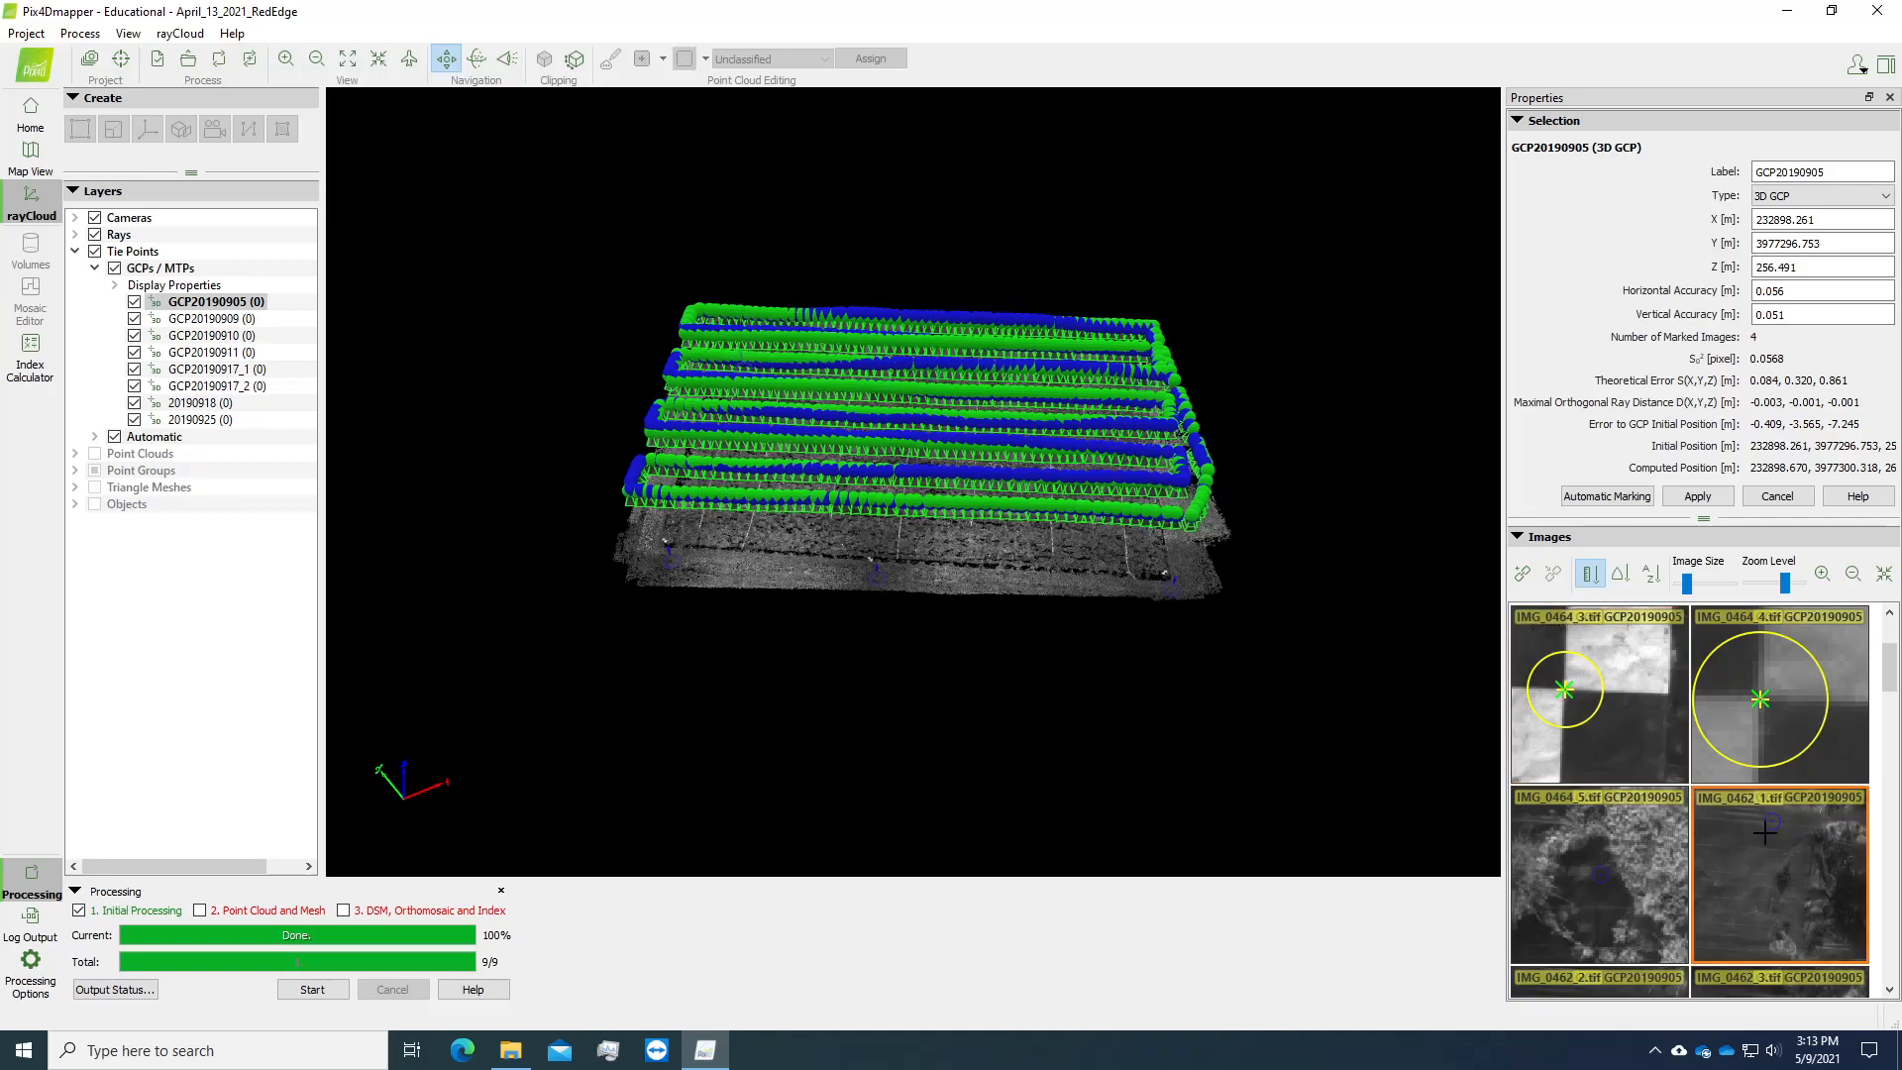
pyautogui.scroll(-5, 1764, 865)
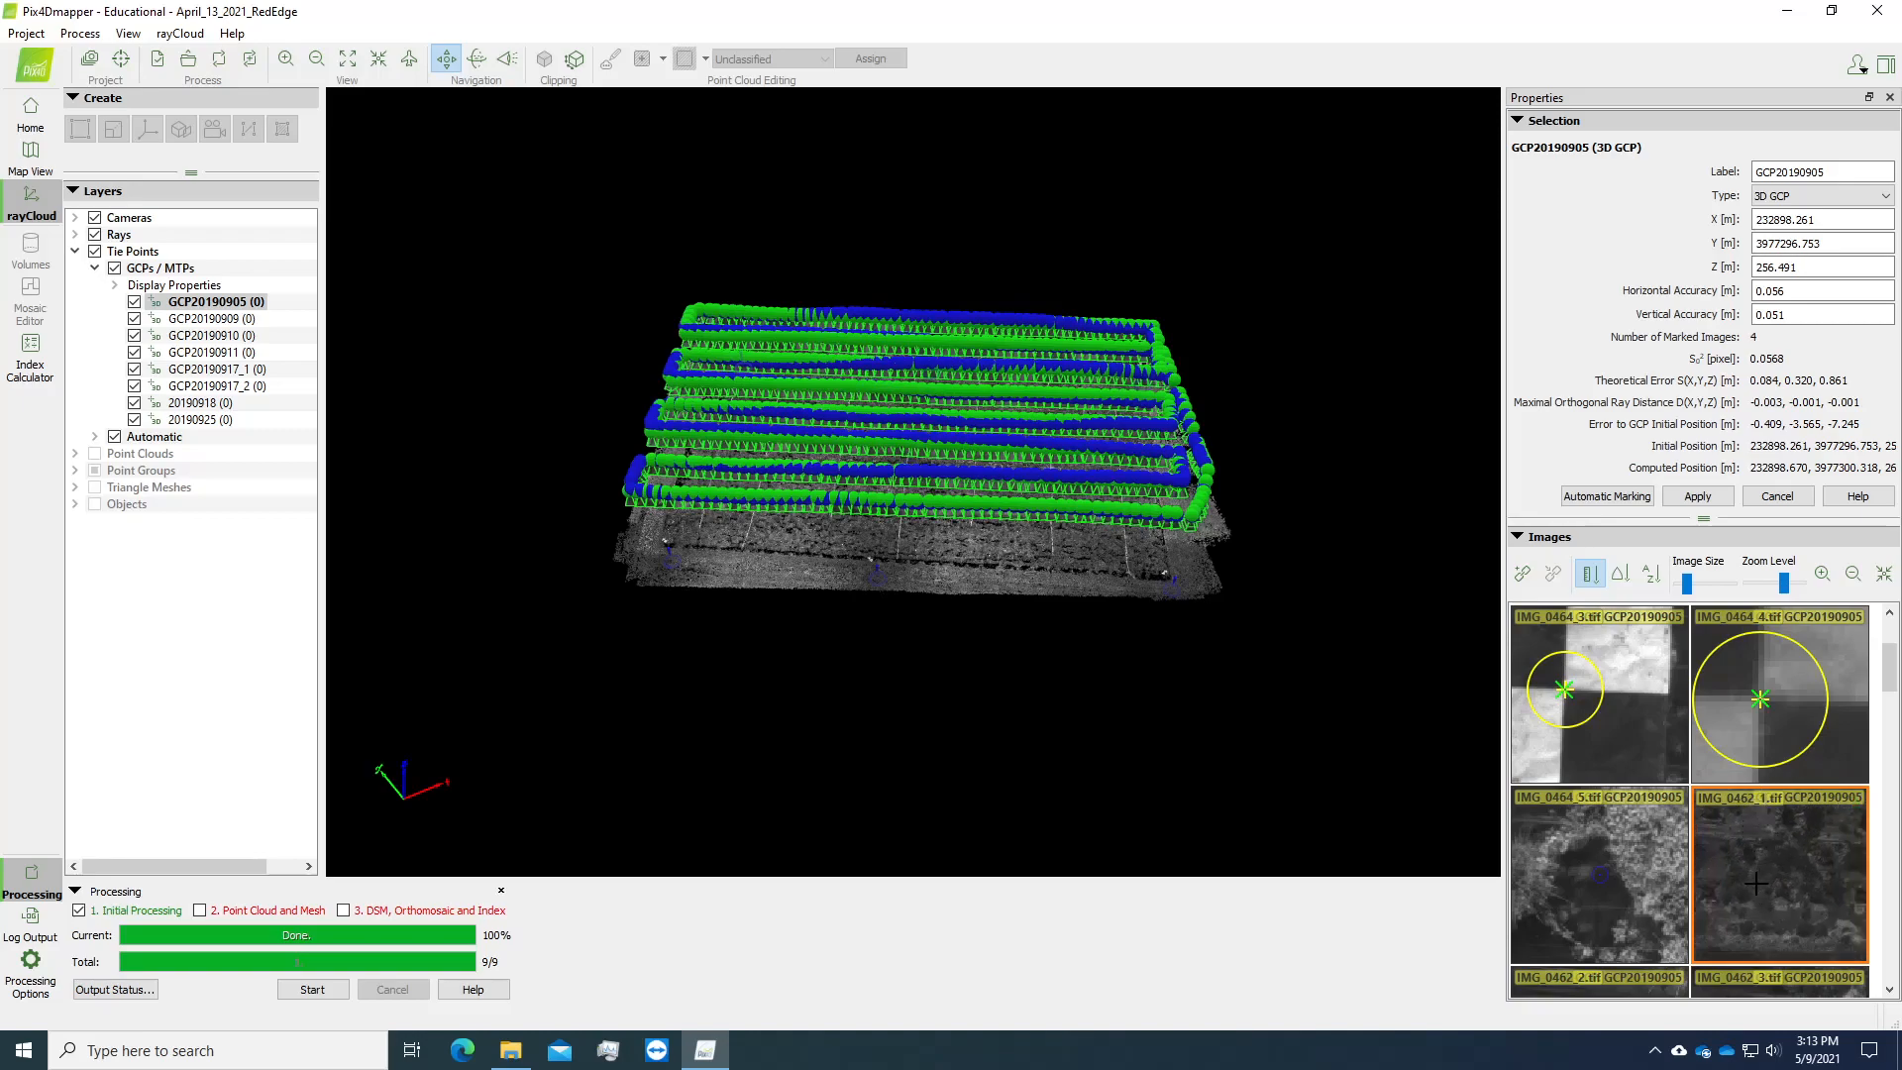
pyautogui.scroll(-3, 1757, 883)
pyautogui.scroll(3, 1706, 802)
pyautogui.scroll(4, 1706, 802)
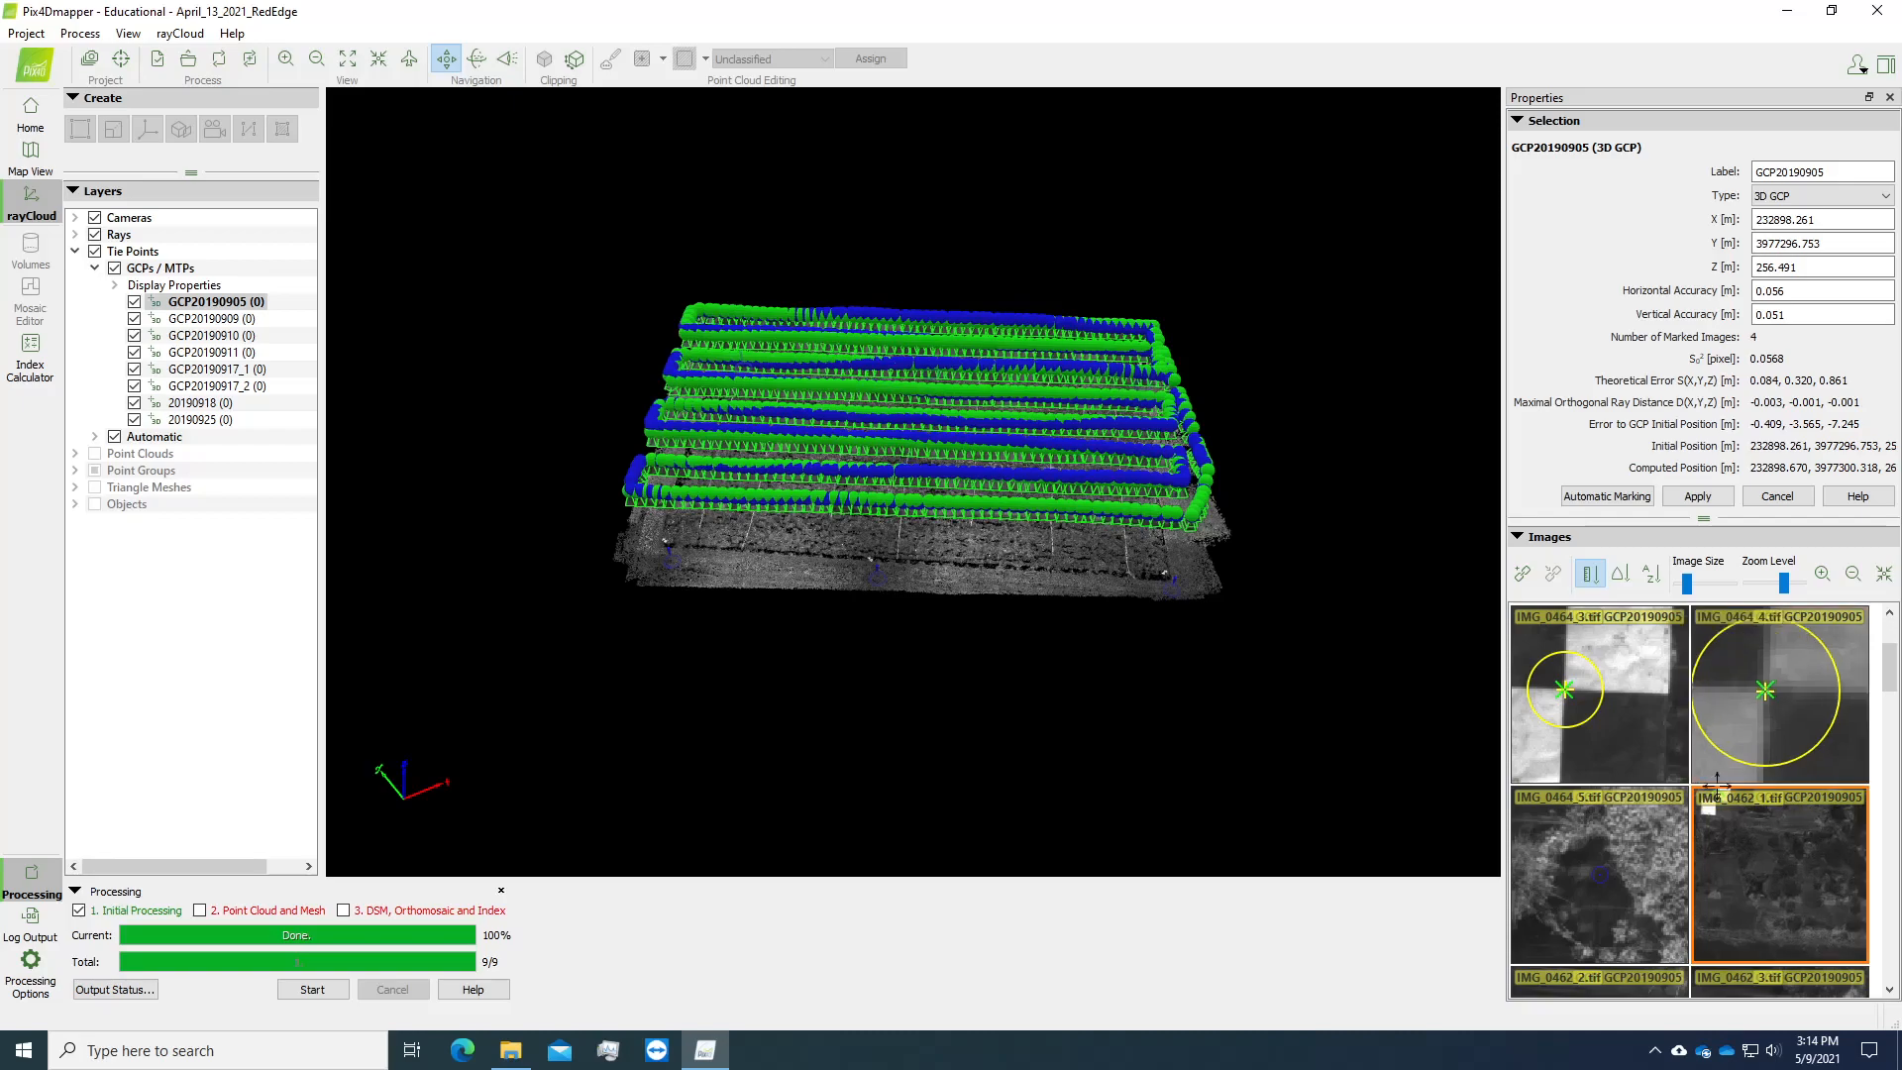
pyautogui.moveTo(1715, 813); pyautogui.dragTo(1780, 871)
pyautogui.scroll(5, 1780, 874)
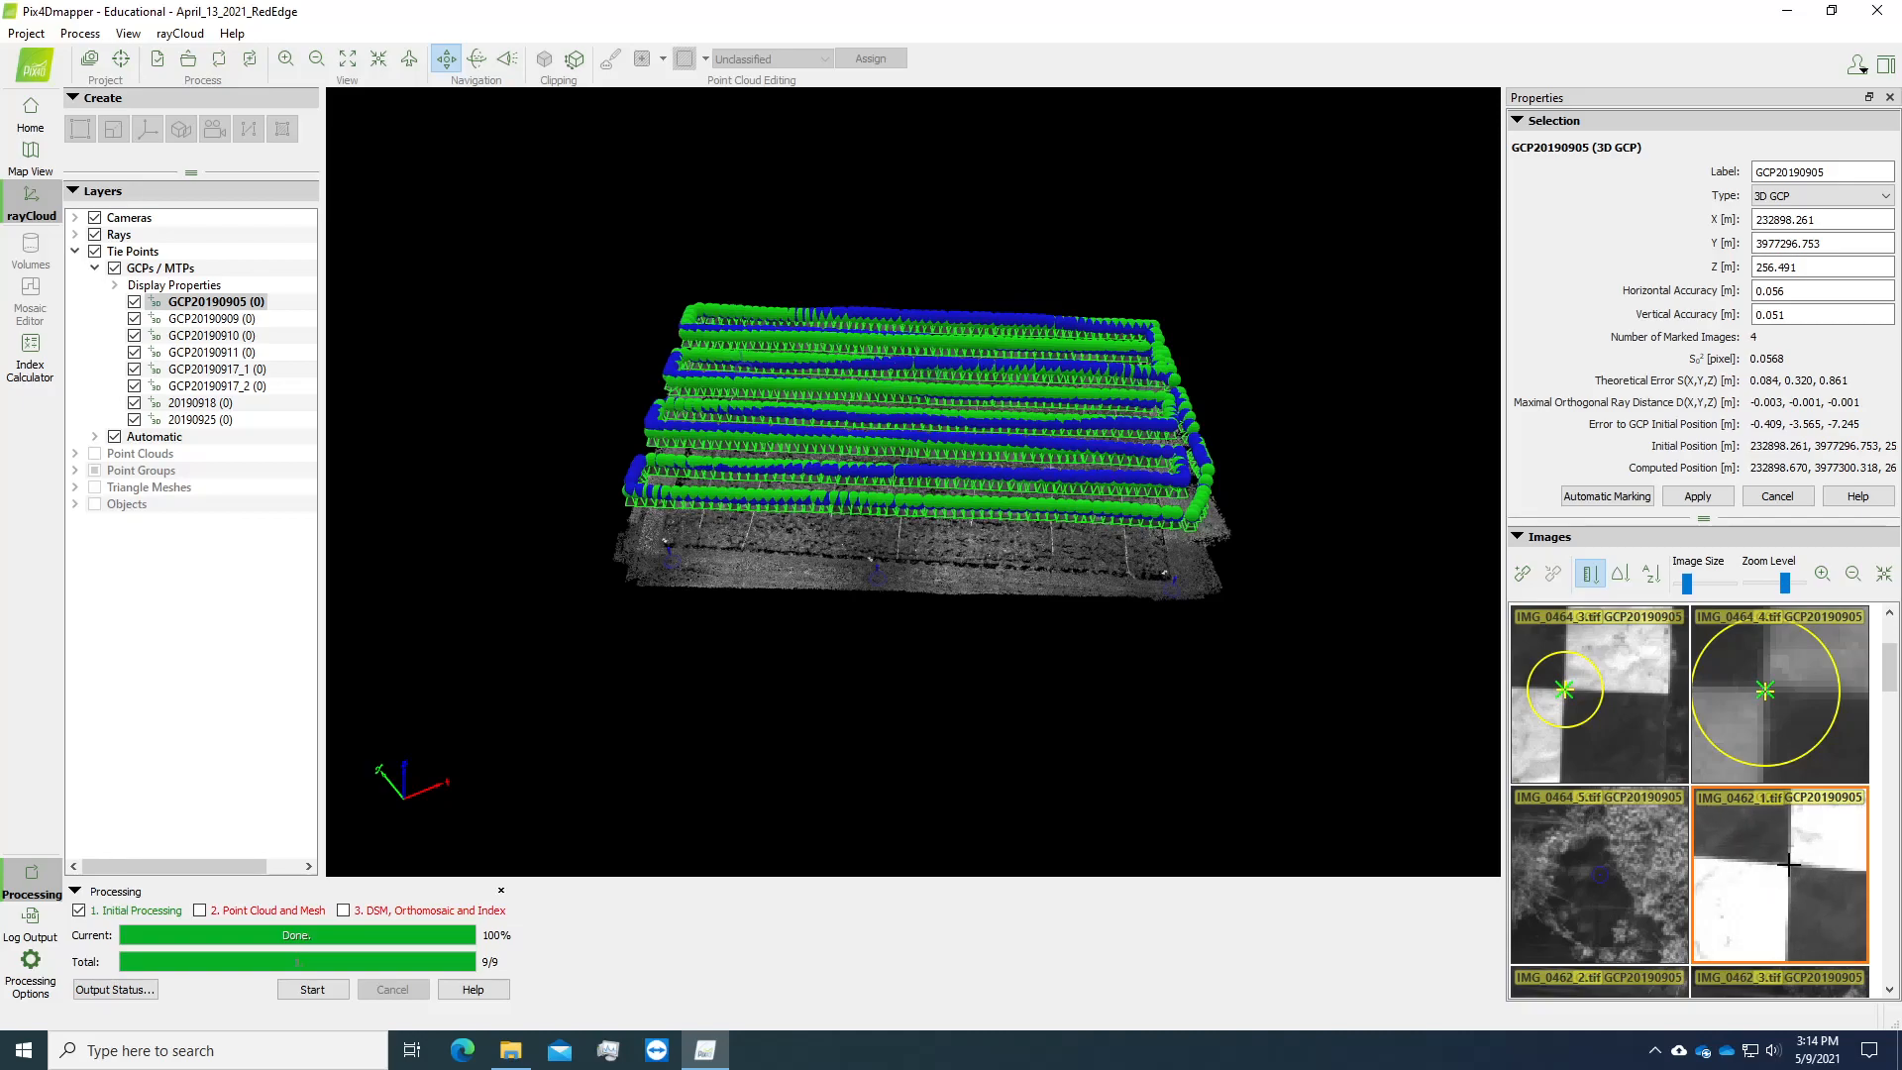
pyautogui.click(1788, 864)
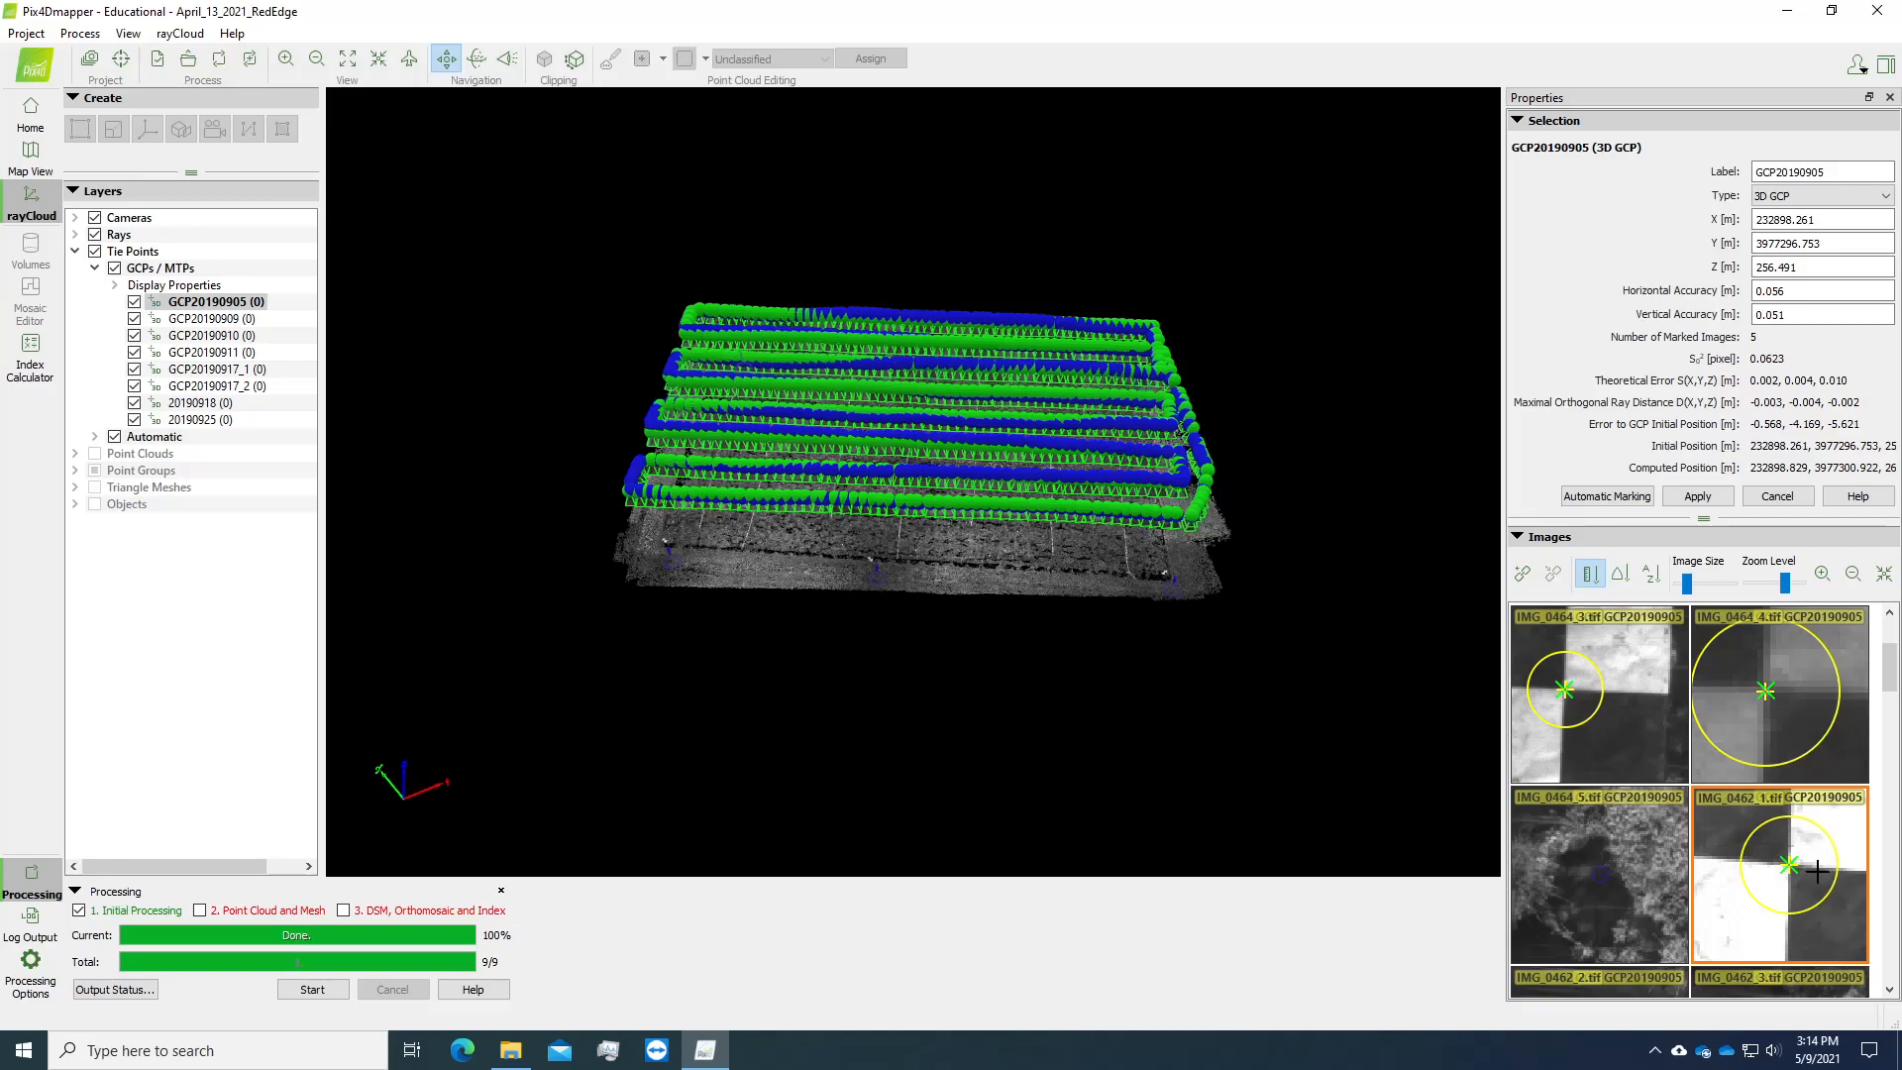
# Mark GCP20190905 at the checkerboard target's centre in image IMG_0462_2.tif.
pyautogui.click(1889, 989)
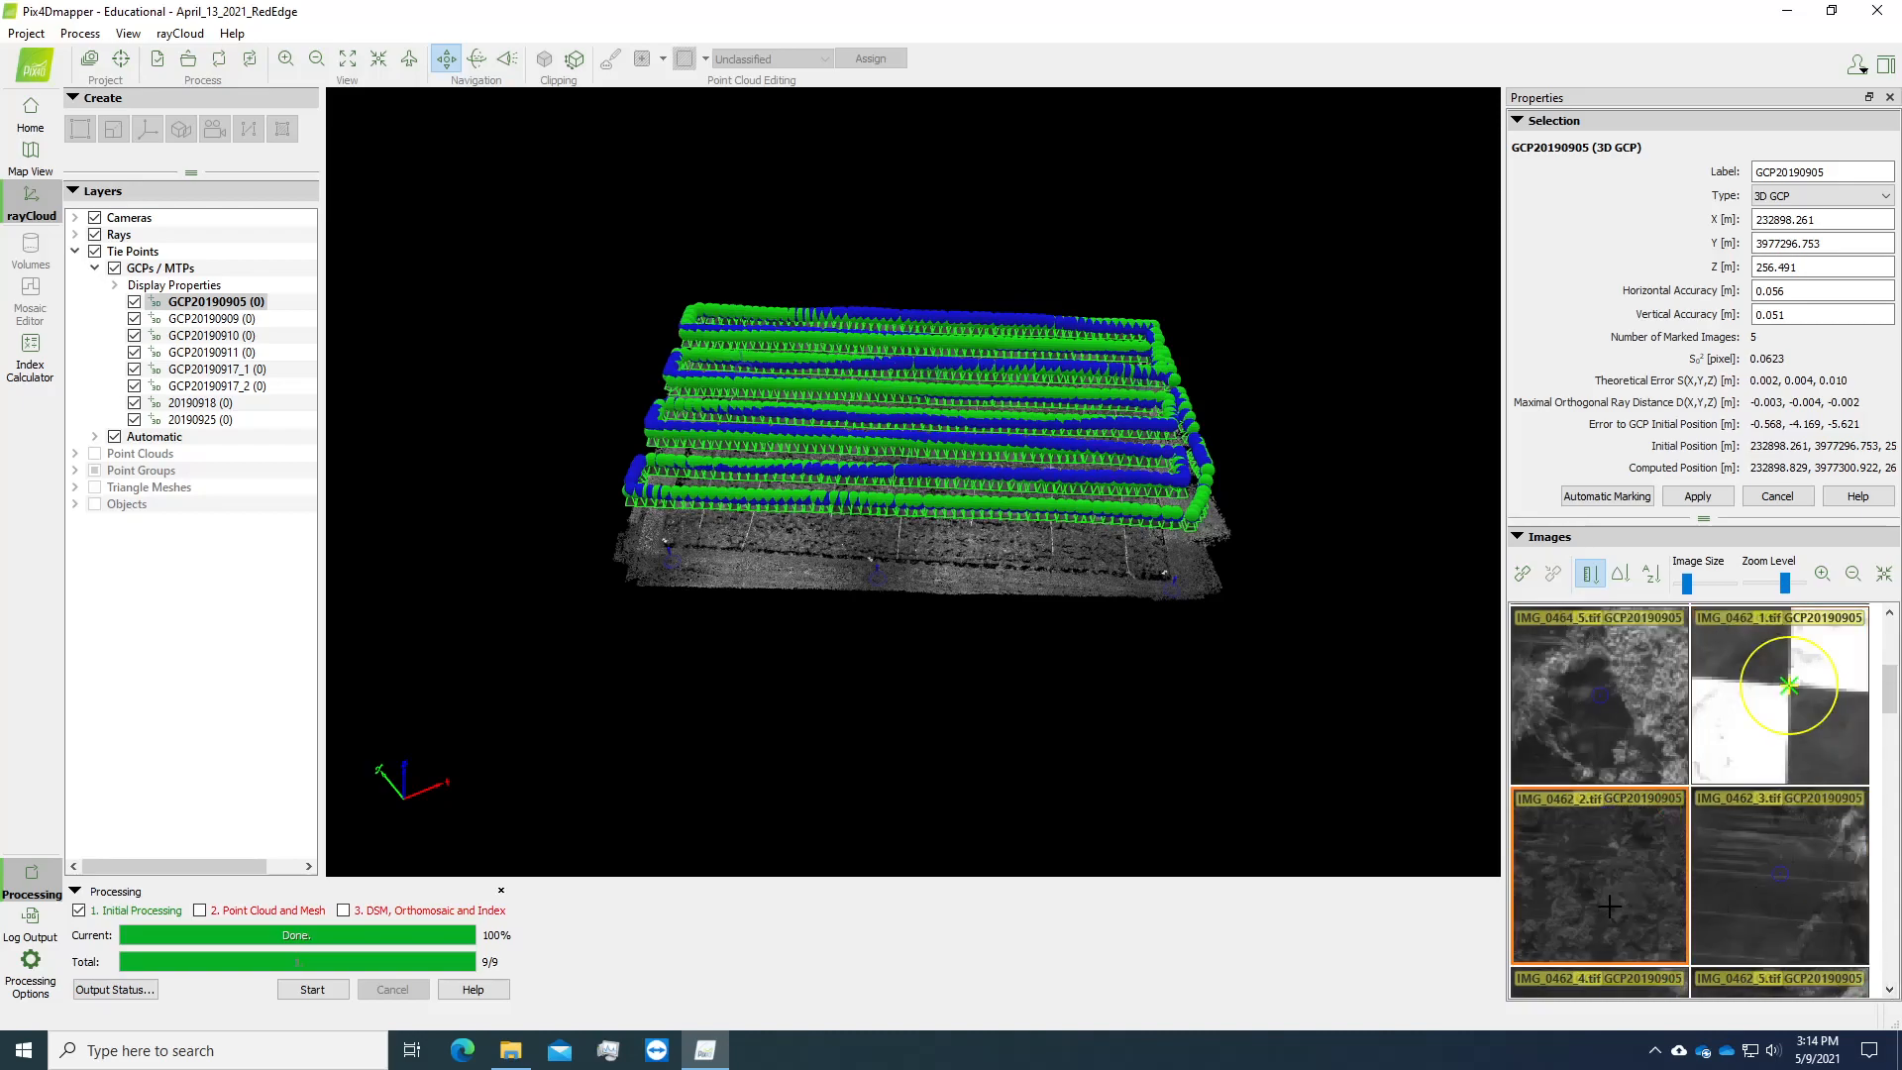
pyautogui.scroll(-4, 1610, 907)
pyautogui.scroll(5, 1529, 804)
pyautogui.scroll(4, 1534, 807)
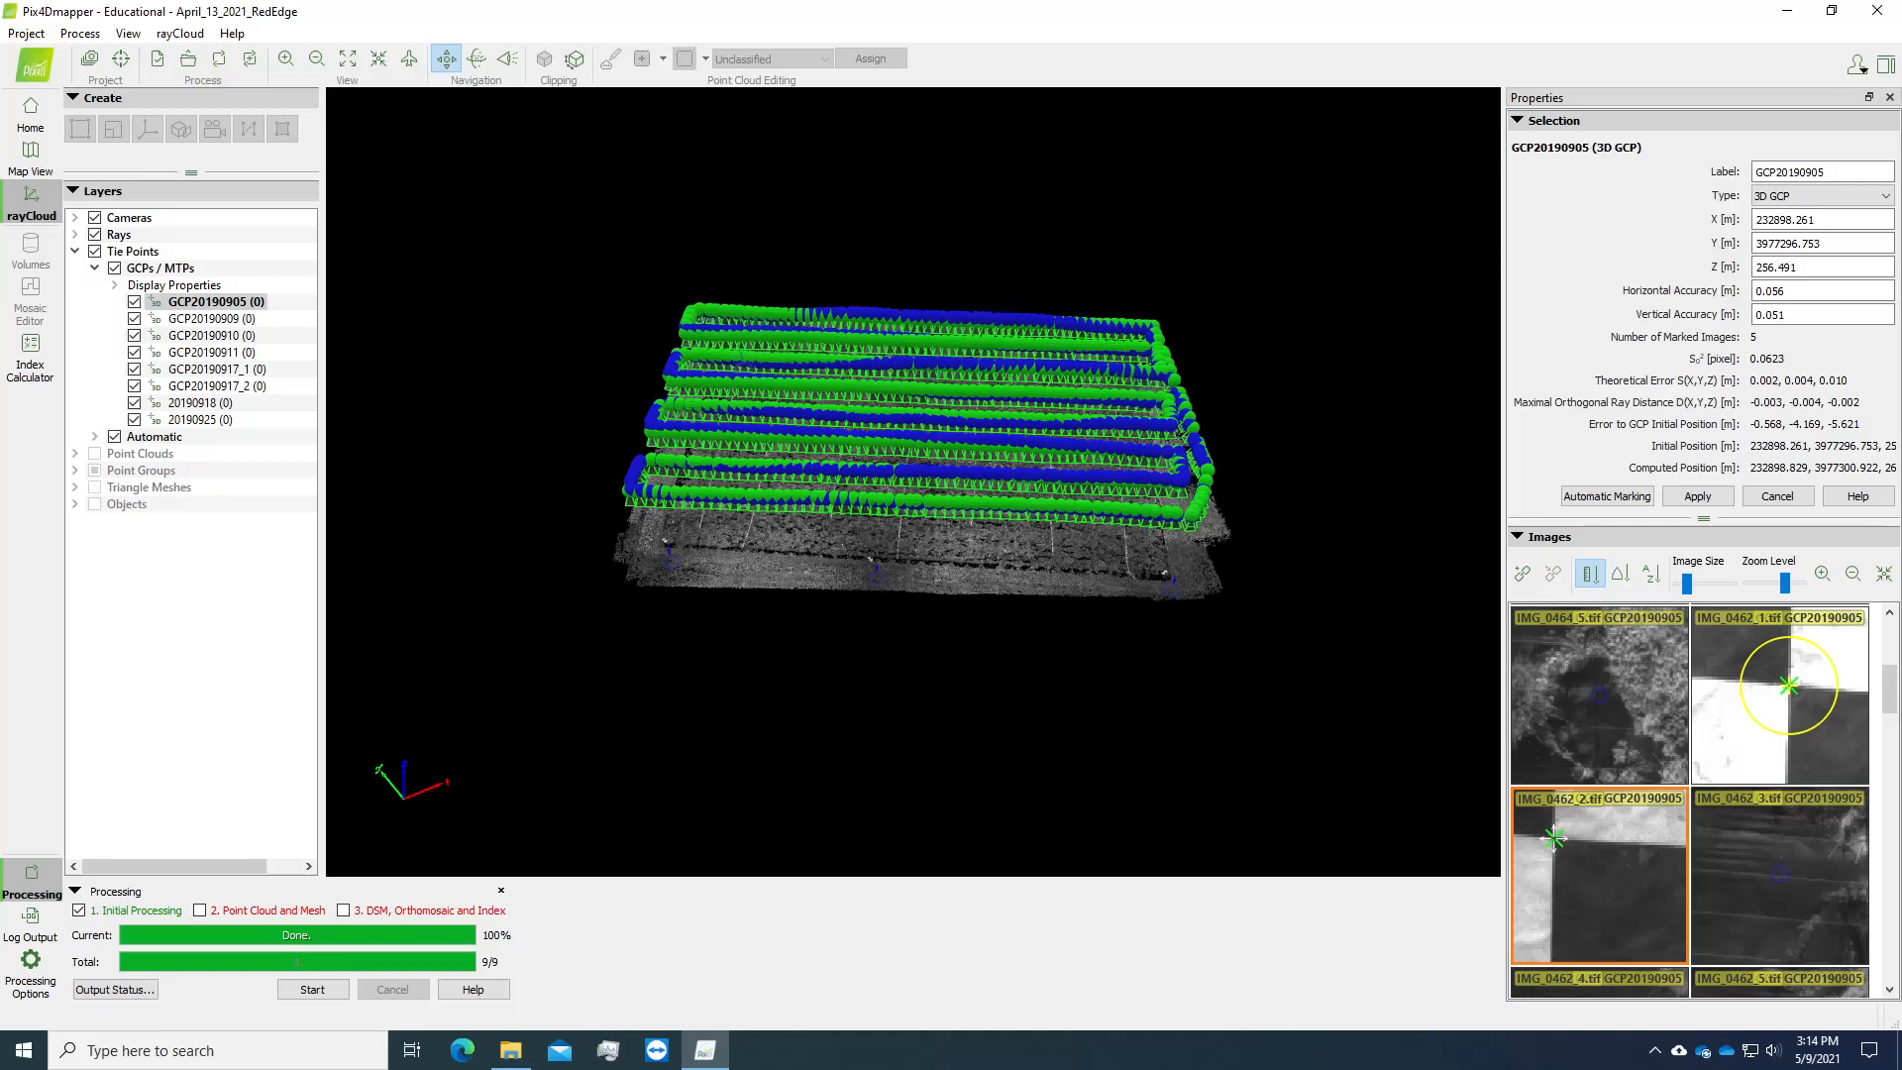
pyautogui.click(1553, 838)
# Mark GCP20190905 at the checkerboard target's centre in image IMG_0462_5.tif.
pyautogui.click(1890, 990)
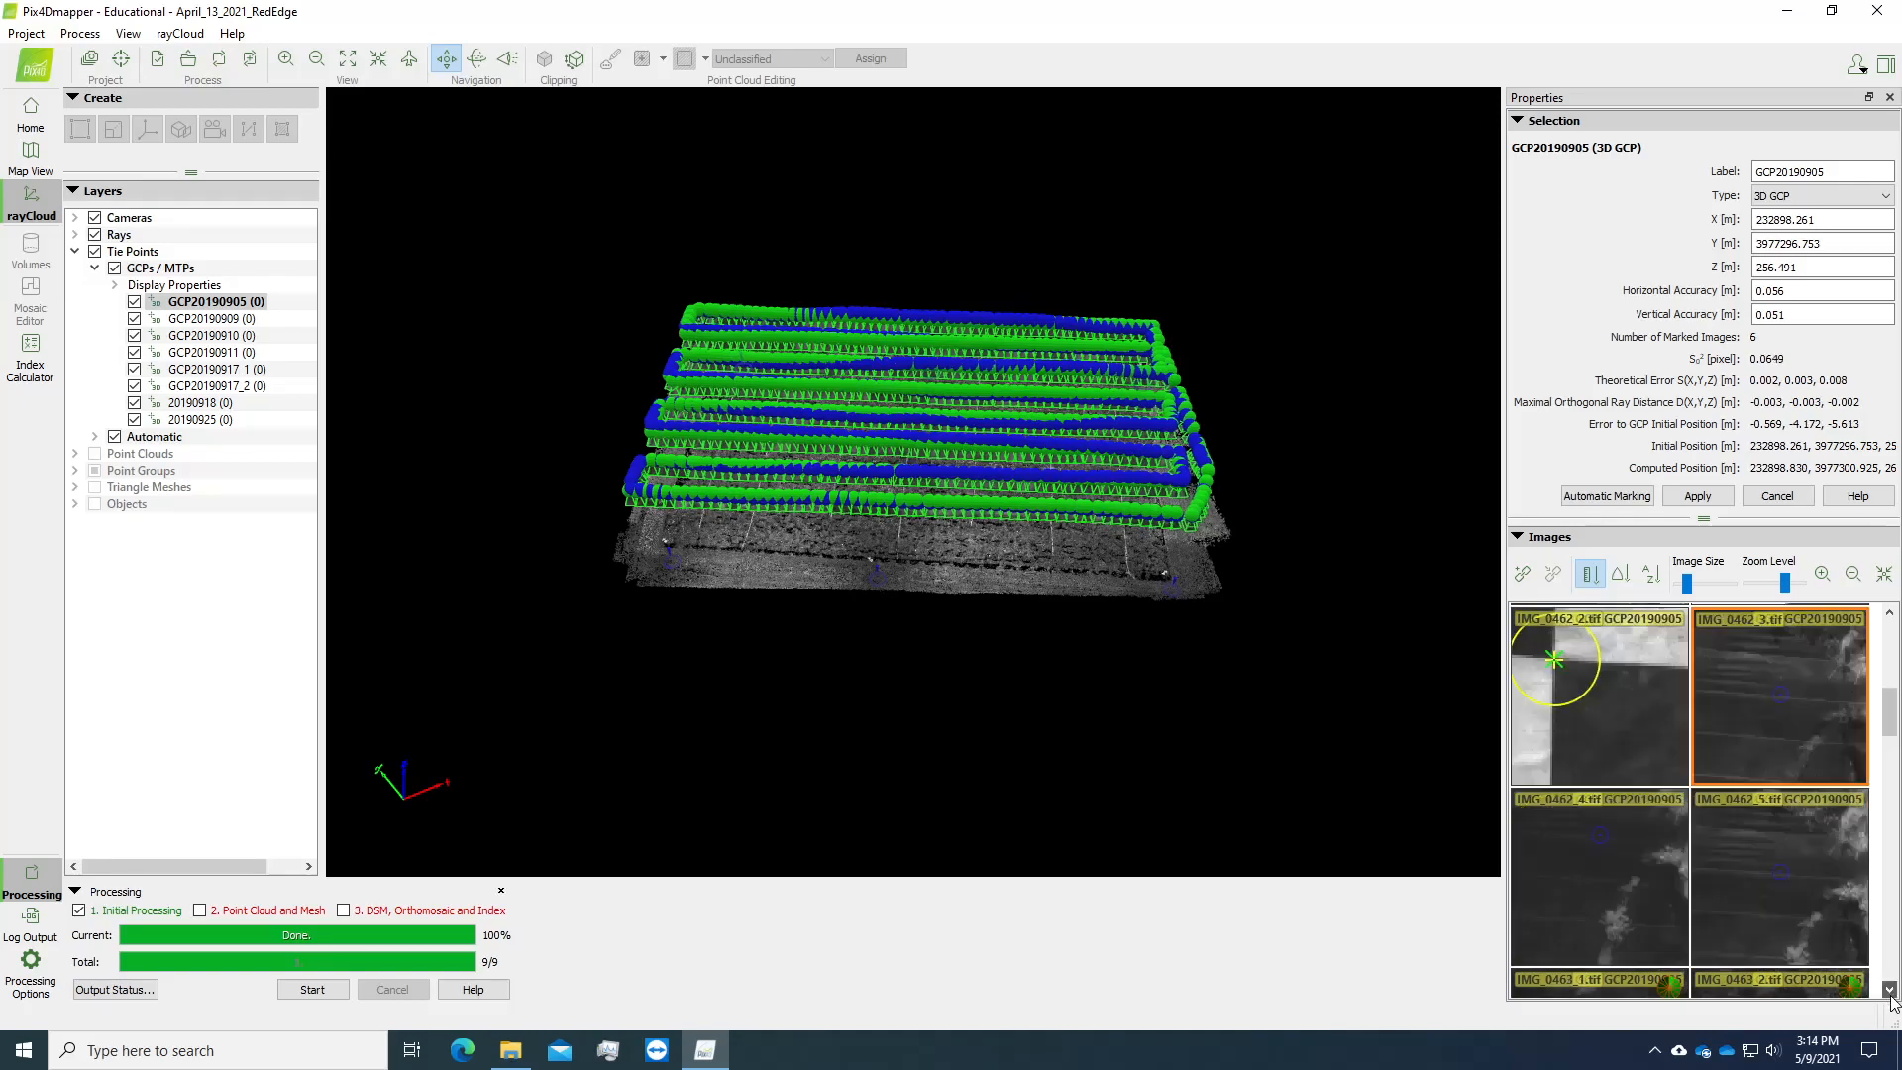
pyautogui.click(1697, 811)
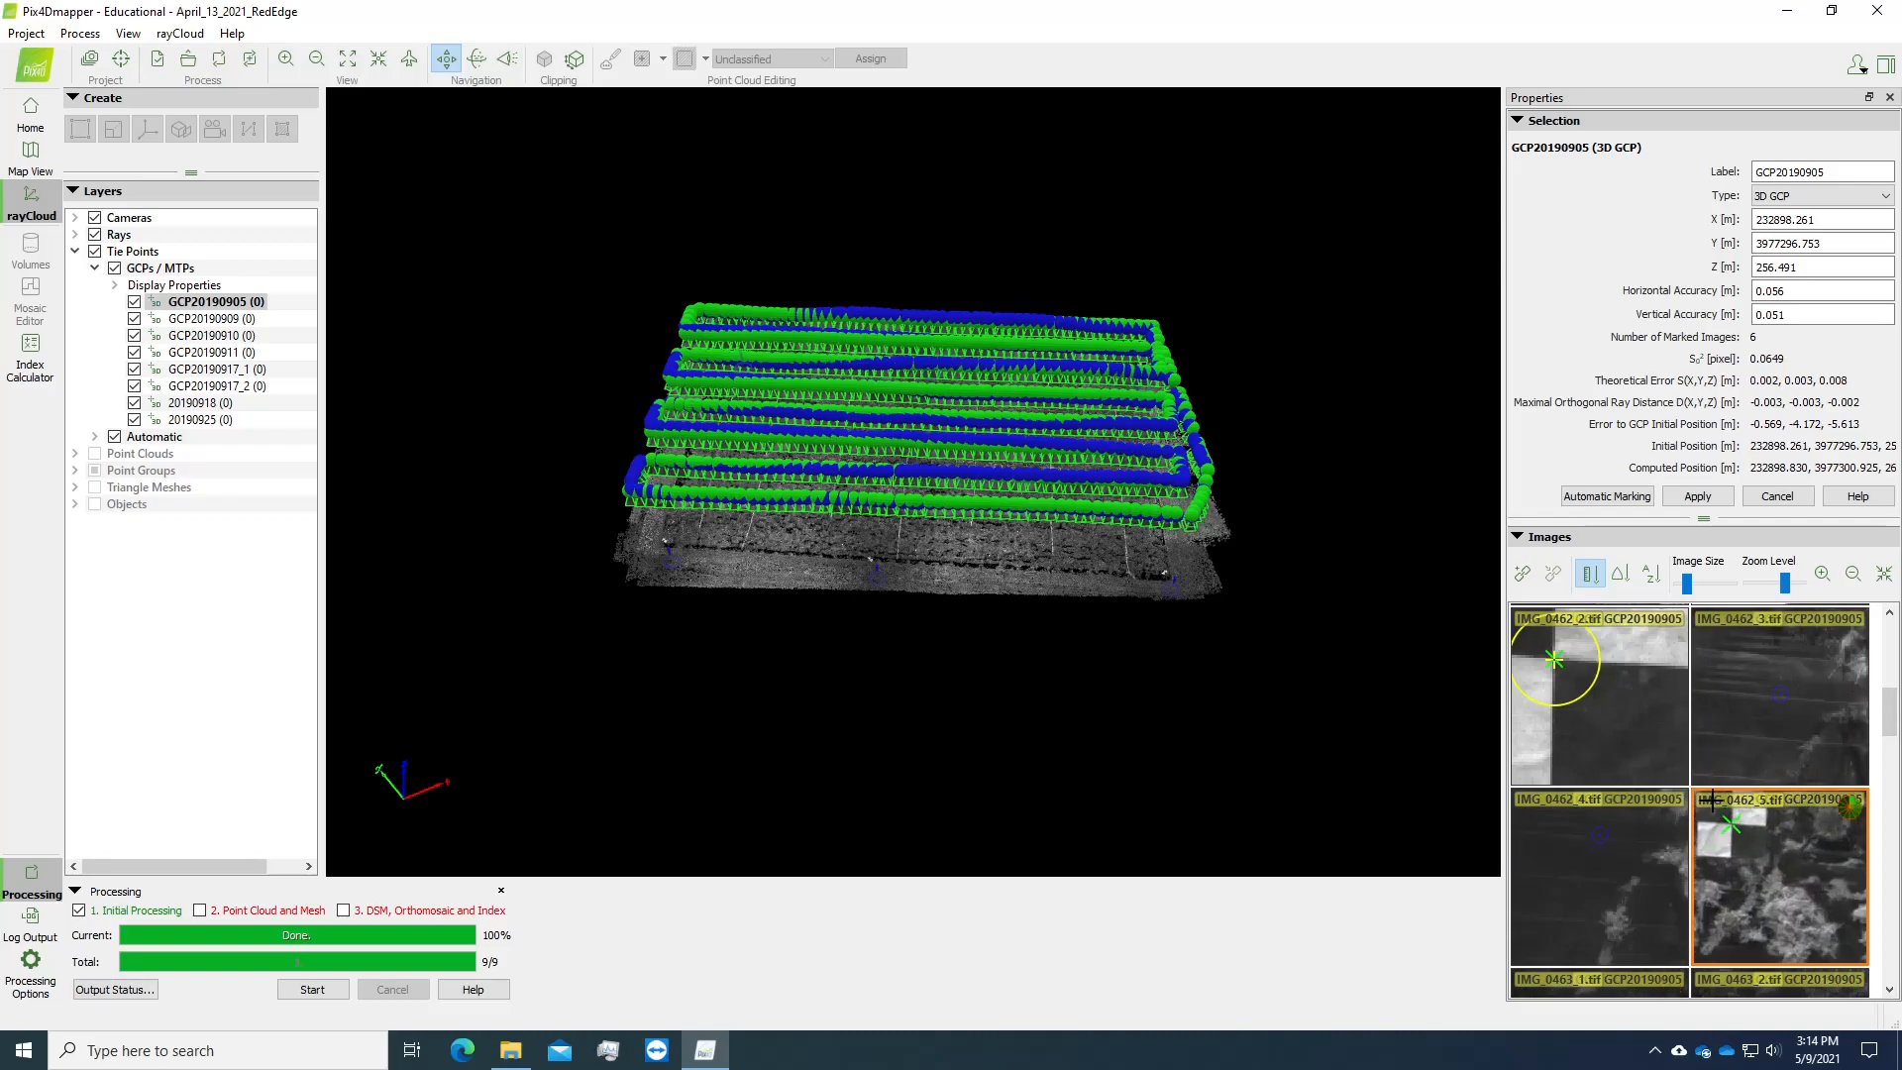
pyautogui.scroll(3, 1750, 837)
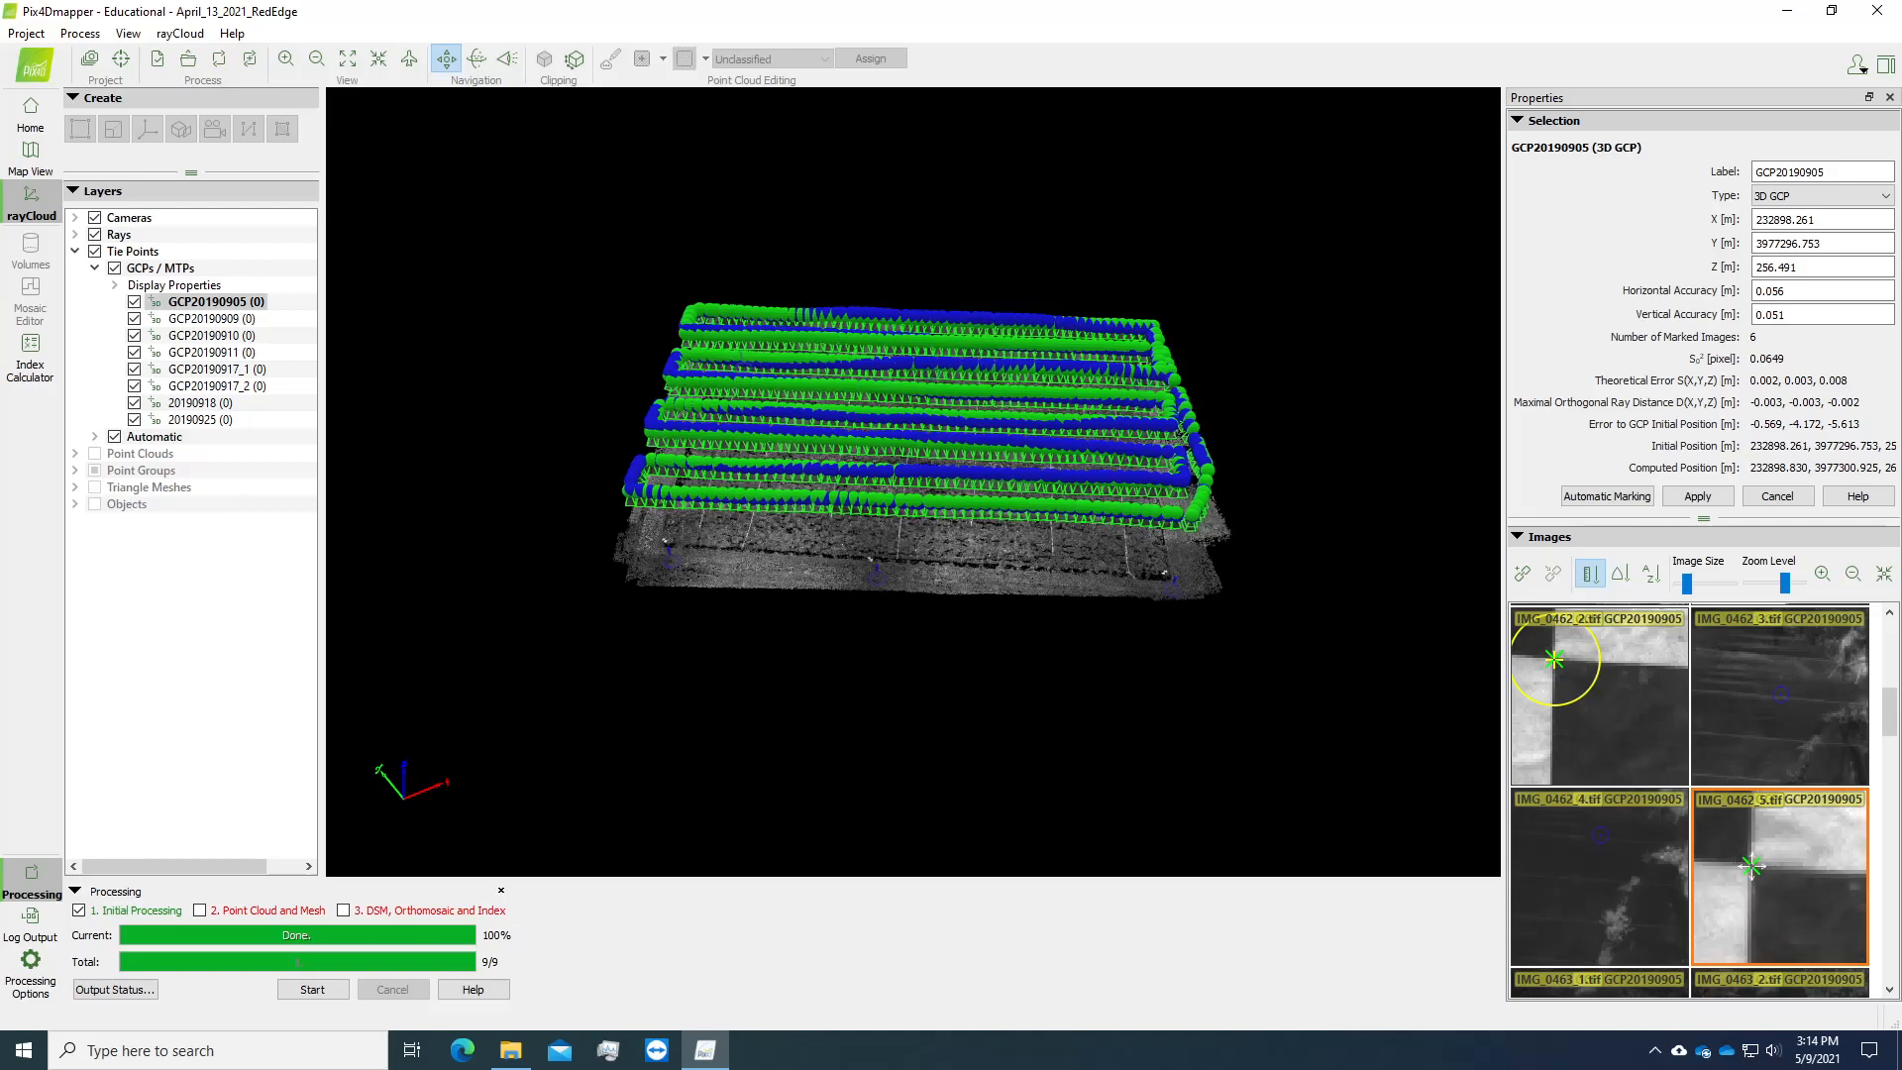
pyautogui.click(1752, 867)
# Find the checkerboard target in image IMG_0463_5.tif and mark GCP20190905 at its centre.
pyautogui.click(1889, 989)
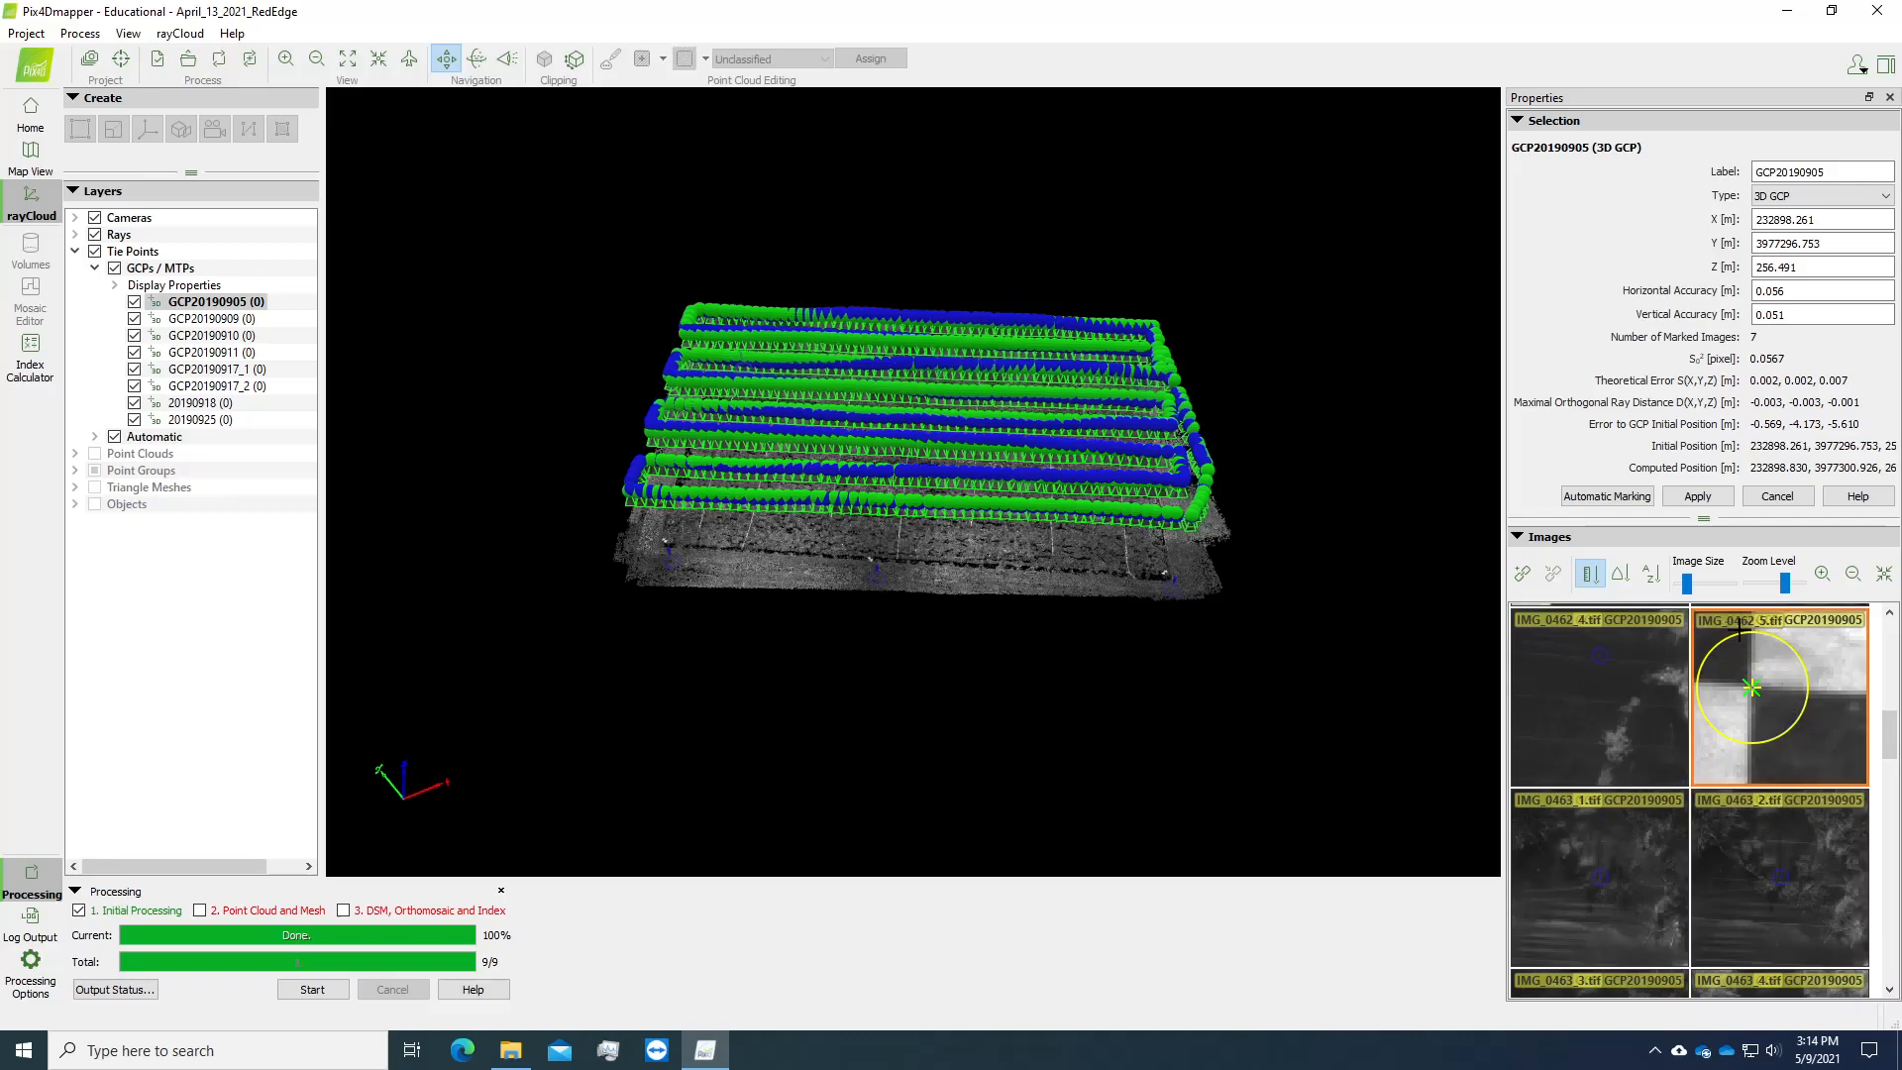
pyautogui.click(1889, 989)
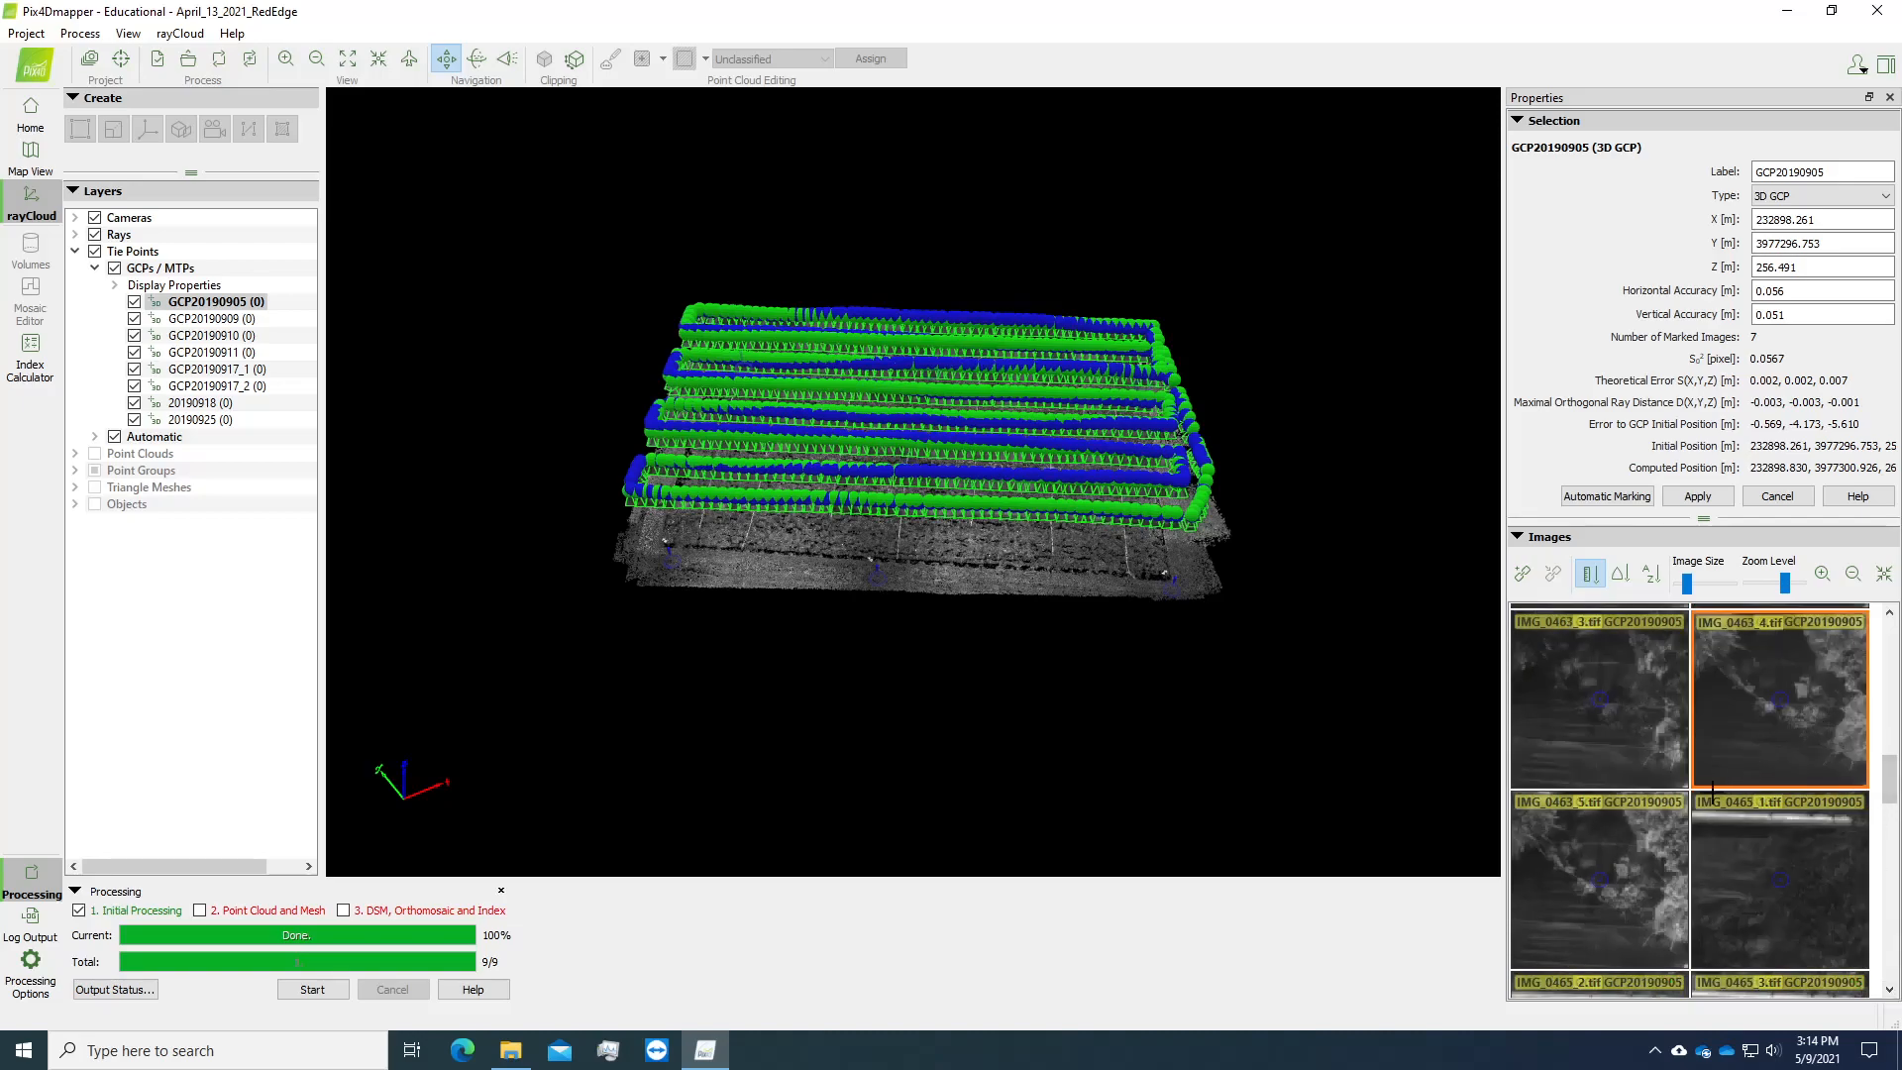
pyautogui.scroll(3, 1611, 889)
pyautogui.scroll(-4, 1535, 855)
pyautogui.scroll(2, 1569, 850)
pyautogui.scroll(3, 1571, 860)
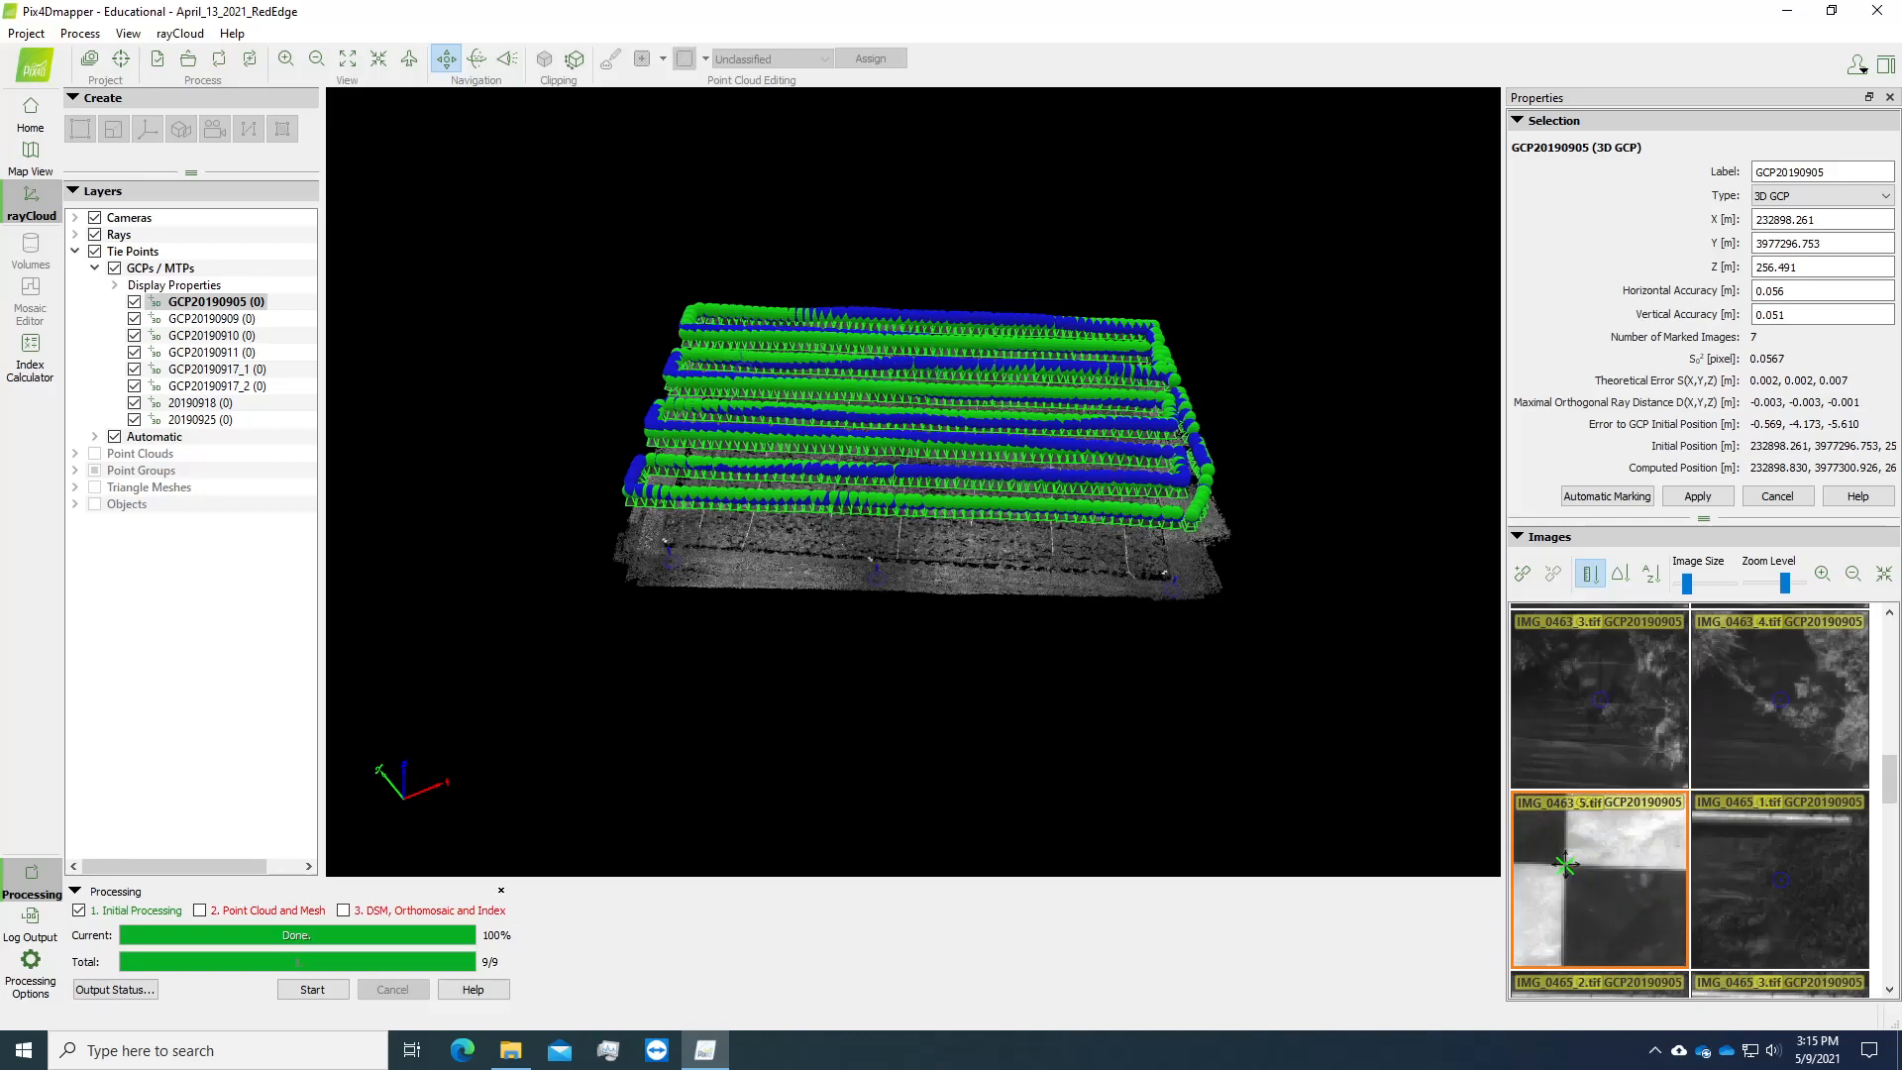
pyautogui.click(1564, 865)
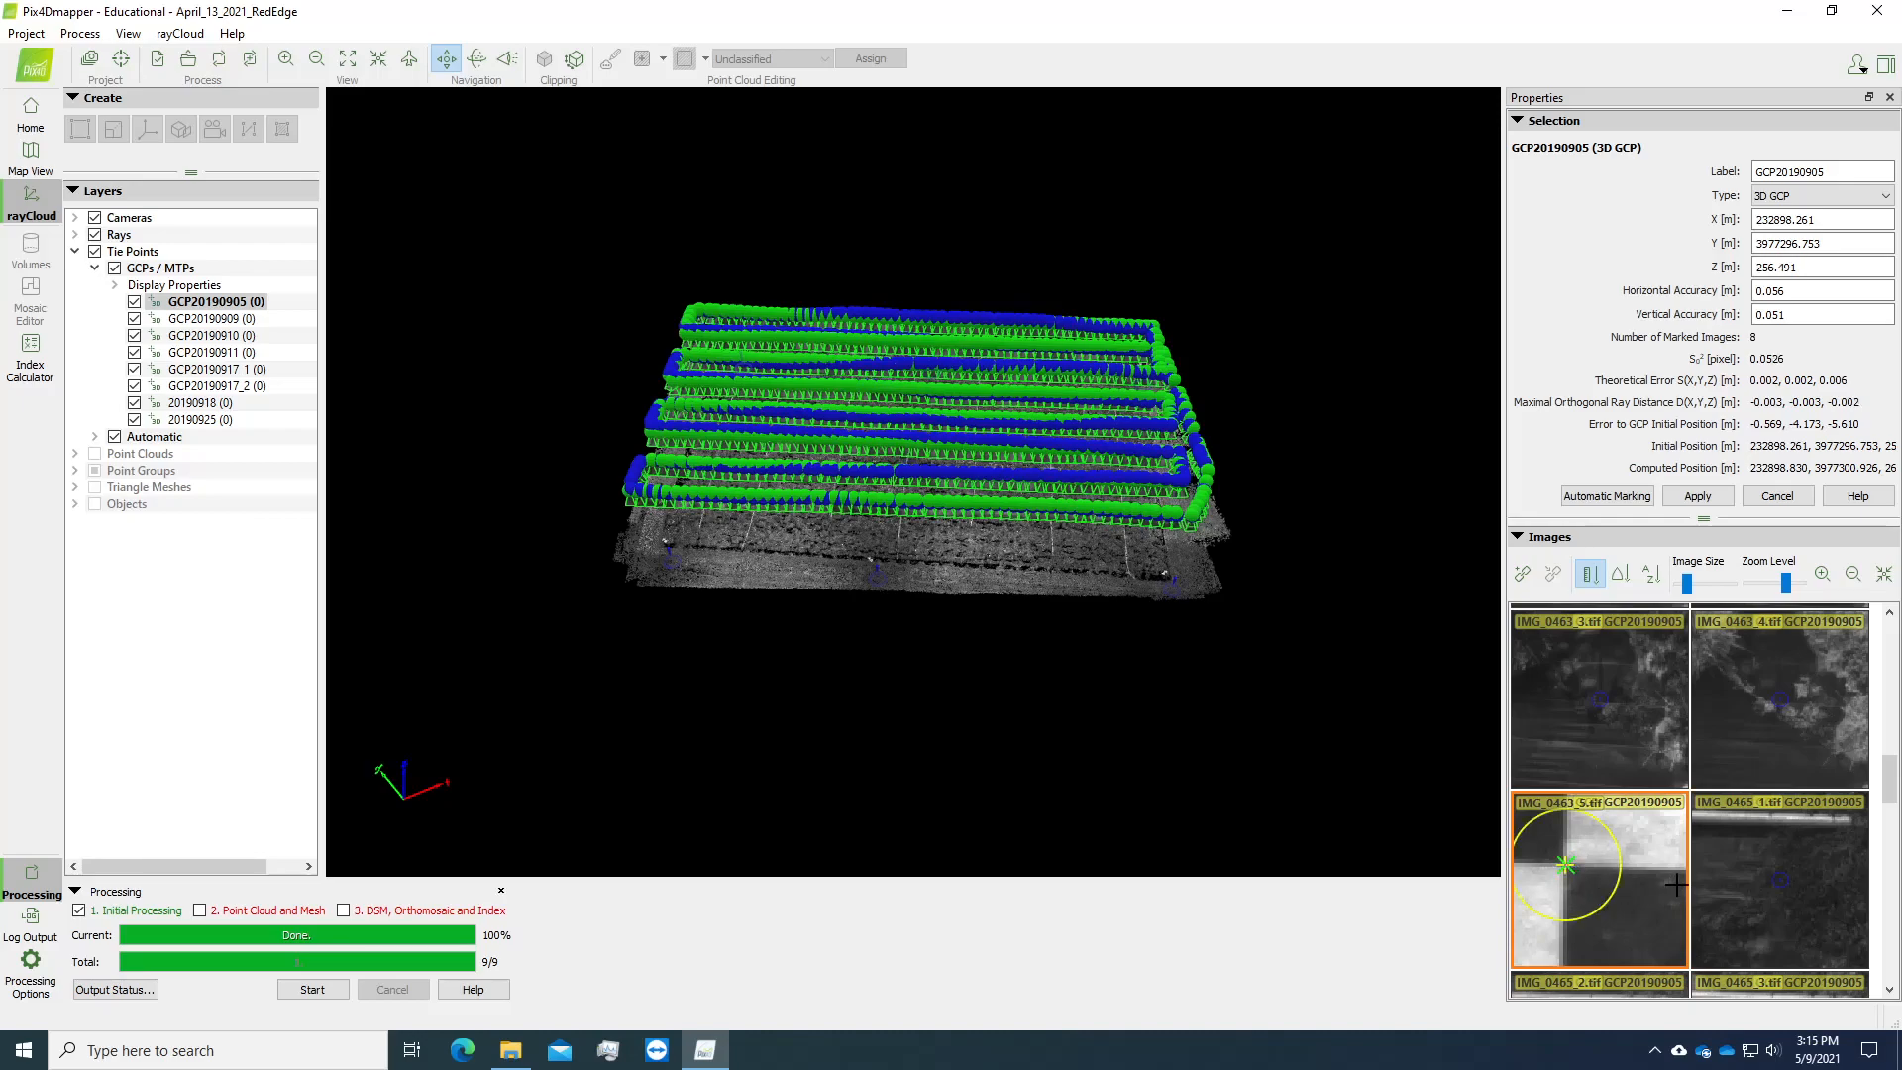
# Find the checkerboard target in image IMG_0465_1.tif and mark GCP20190905 at its centre.
pyautogui.scroll(-7, 1799, 911)
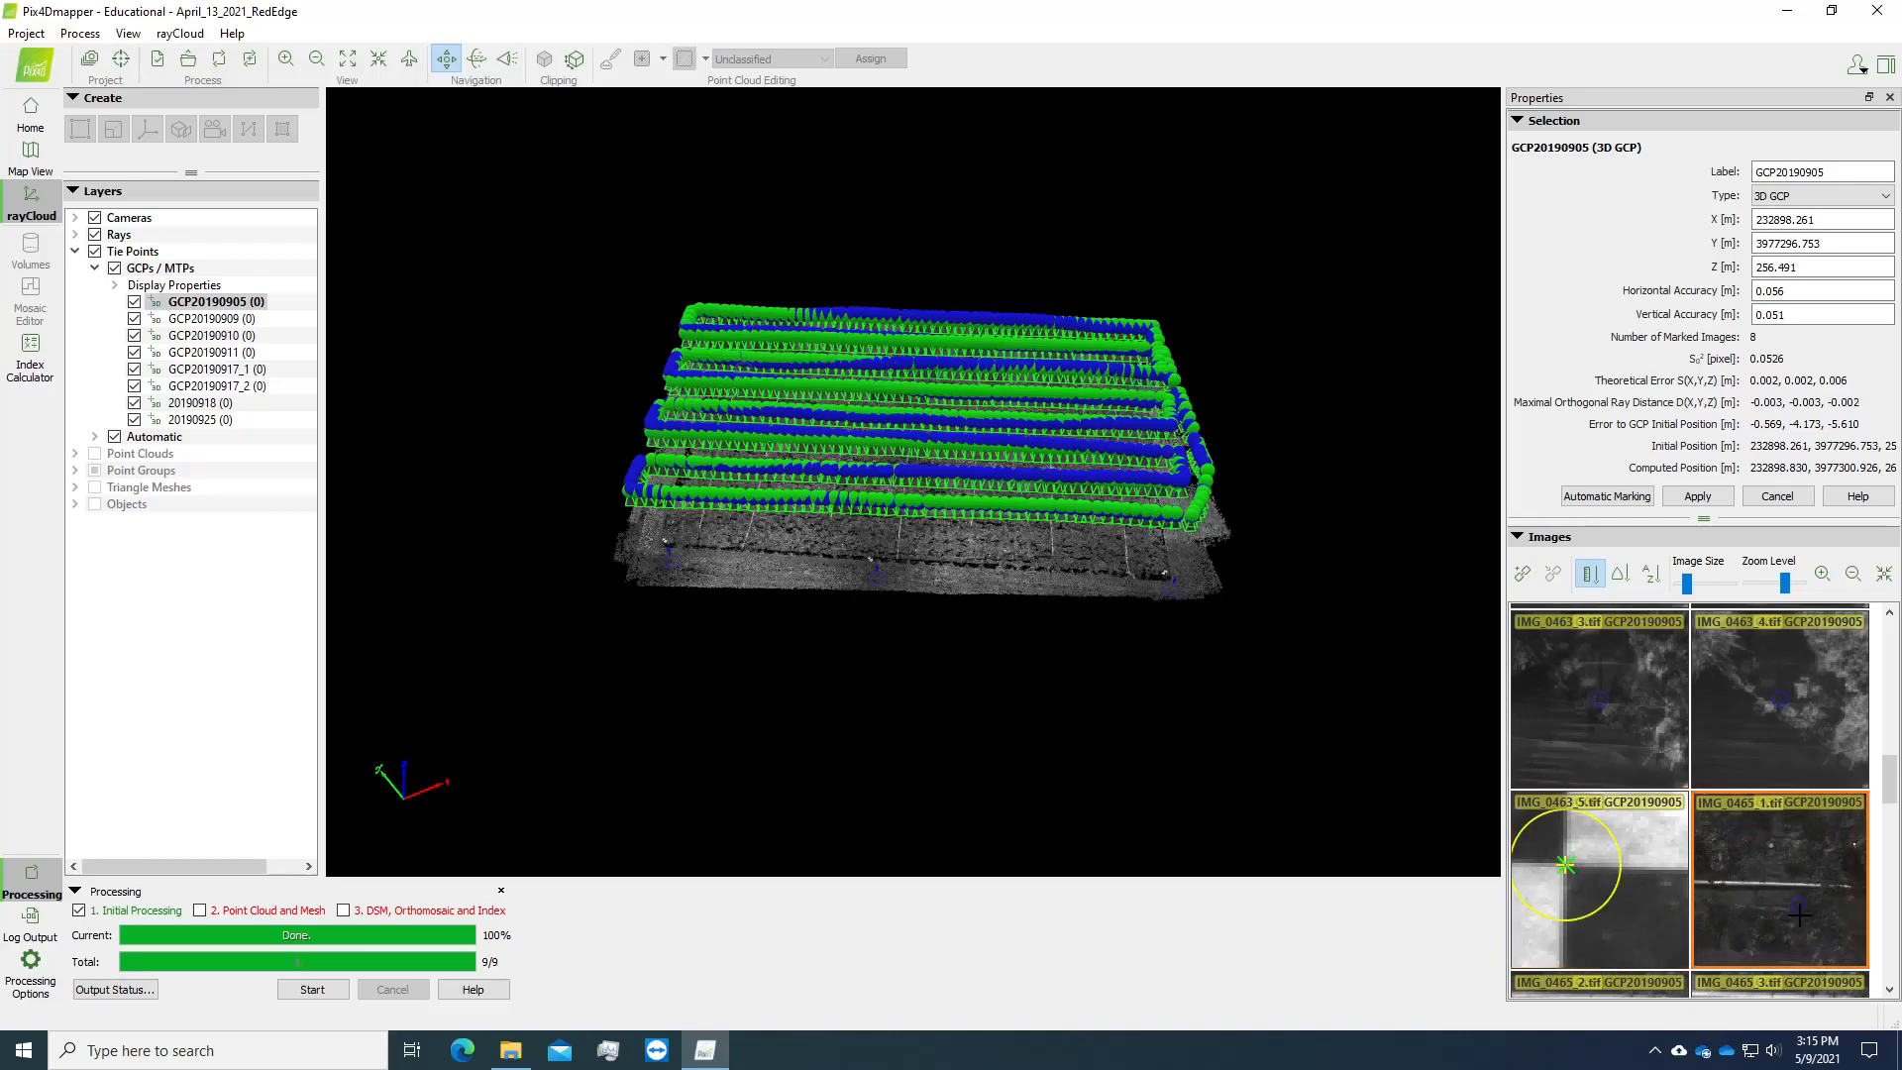
pyautogui.scroll(6, 1717, 907)
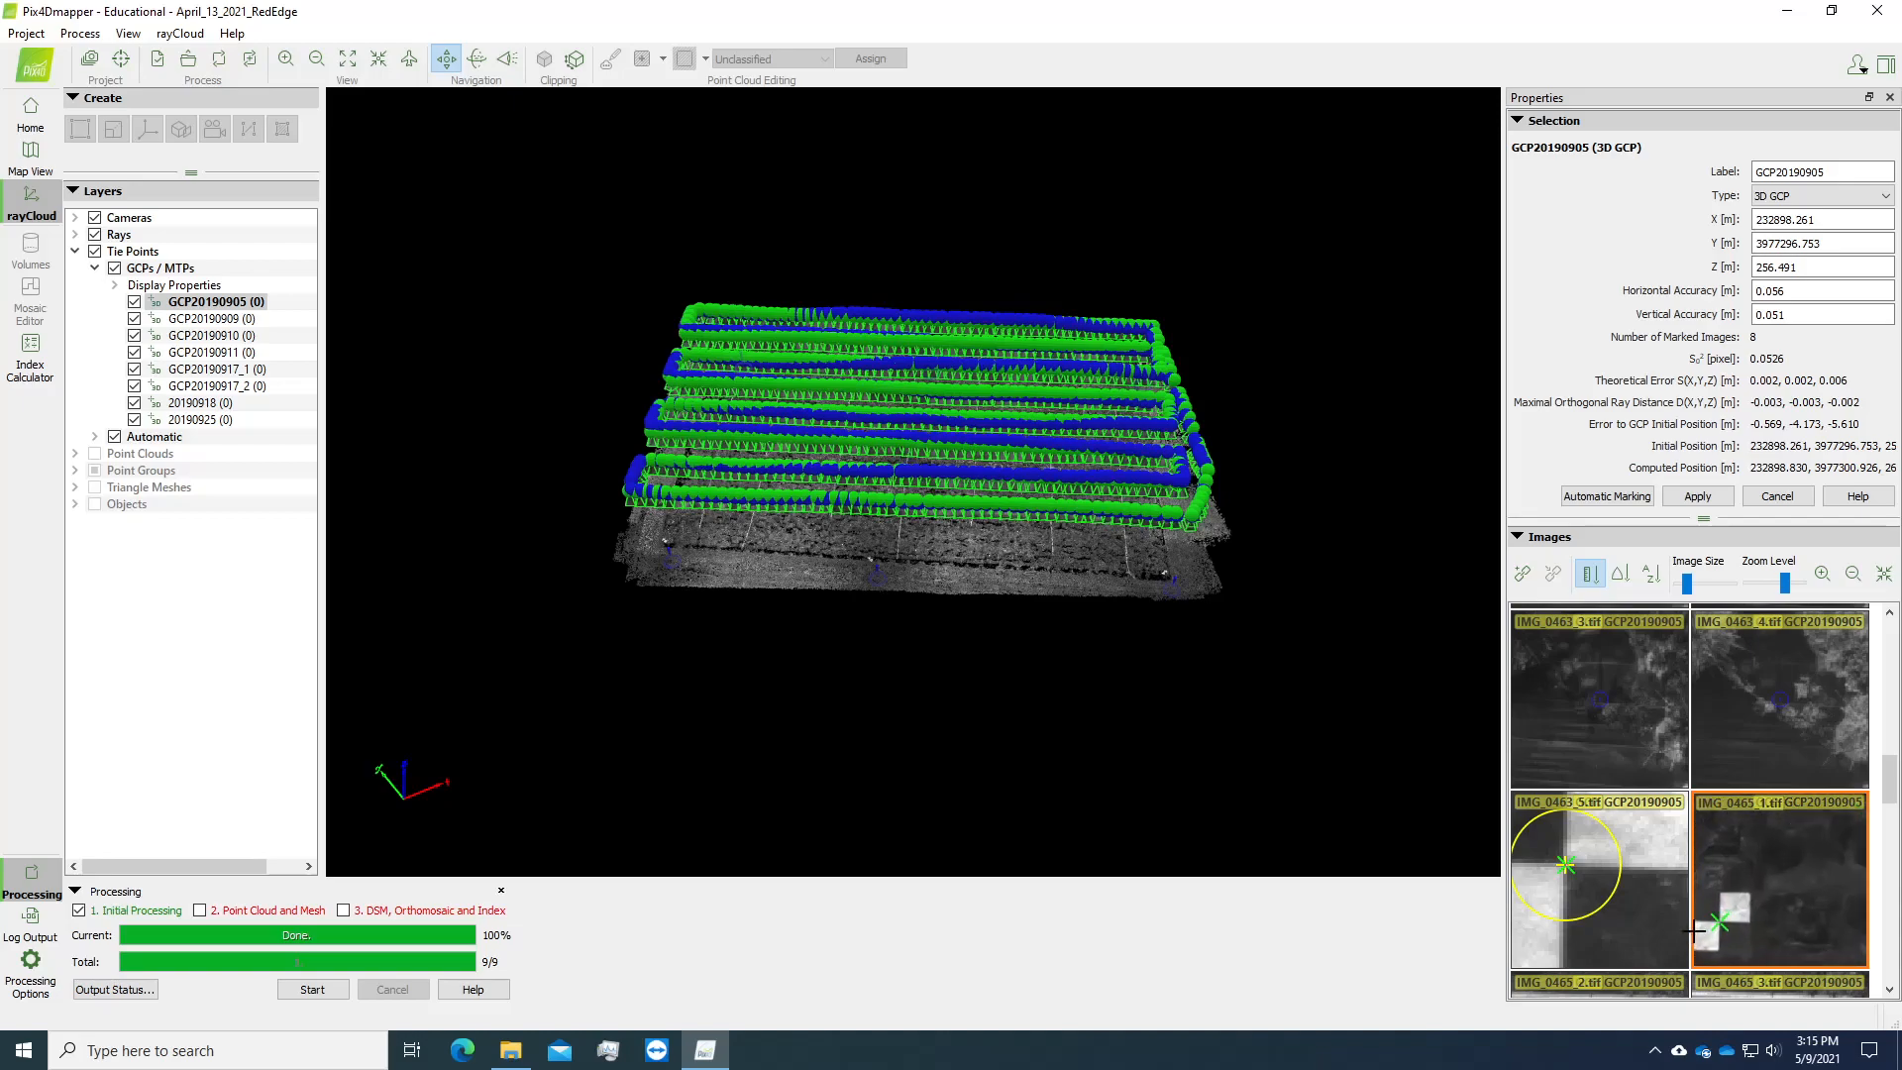
pyautogui.scroll(2, 1738, 905)
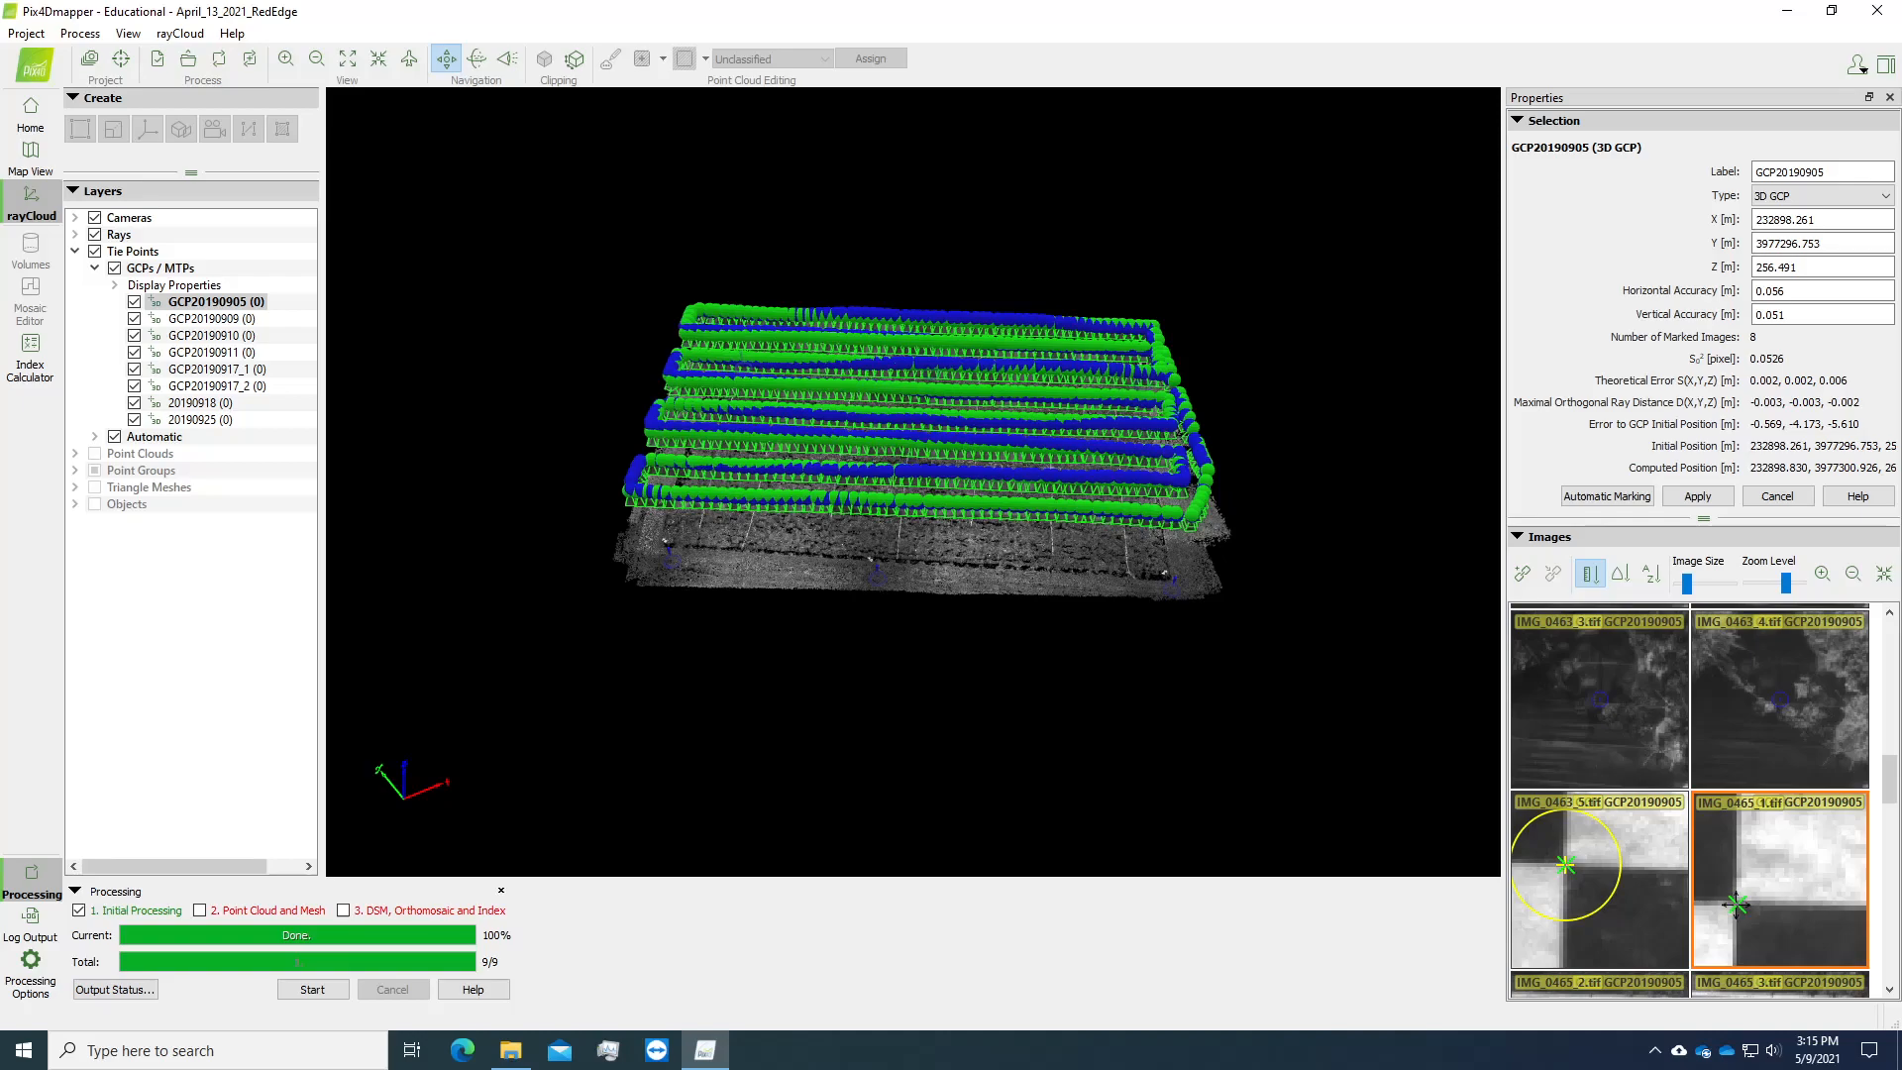
pyautogui.click(1738, 904)
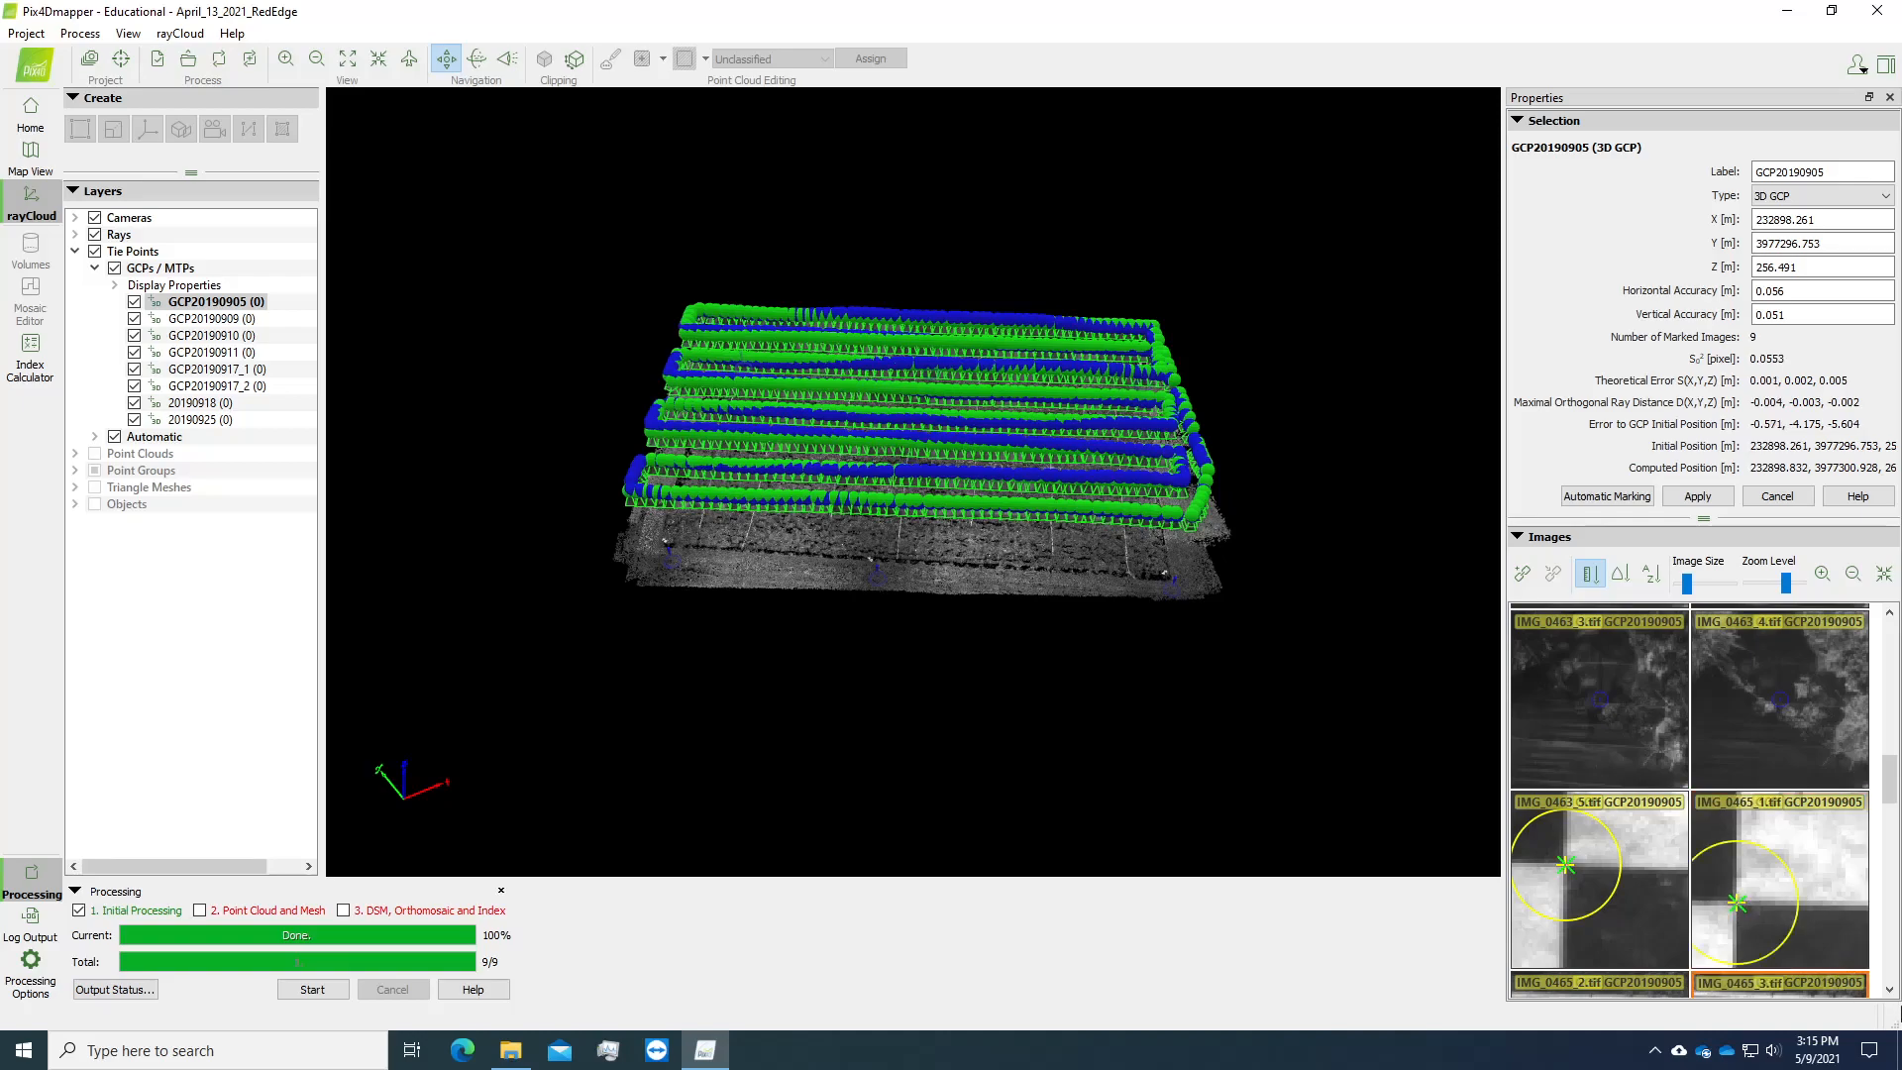
# Mark GCP20190905 at the checkerboard target's centre in image IMG_0466_1.tif and apply the point's image marks.
pyautogui.click(1890, 989)
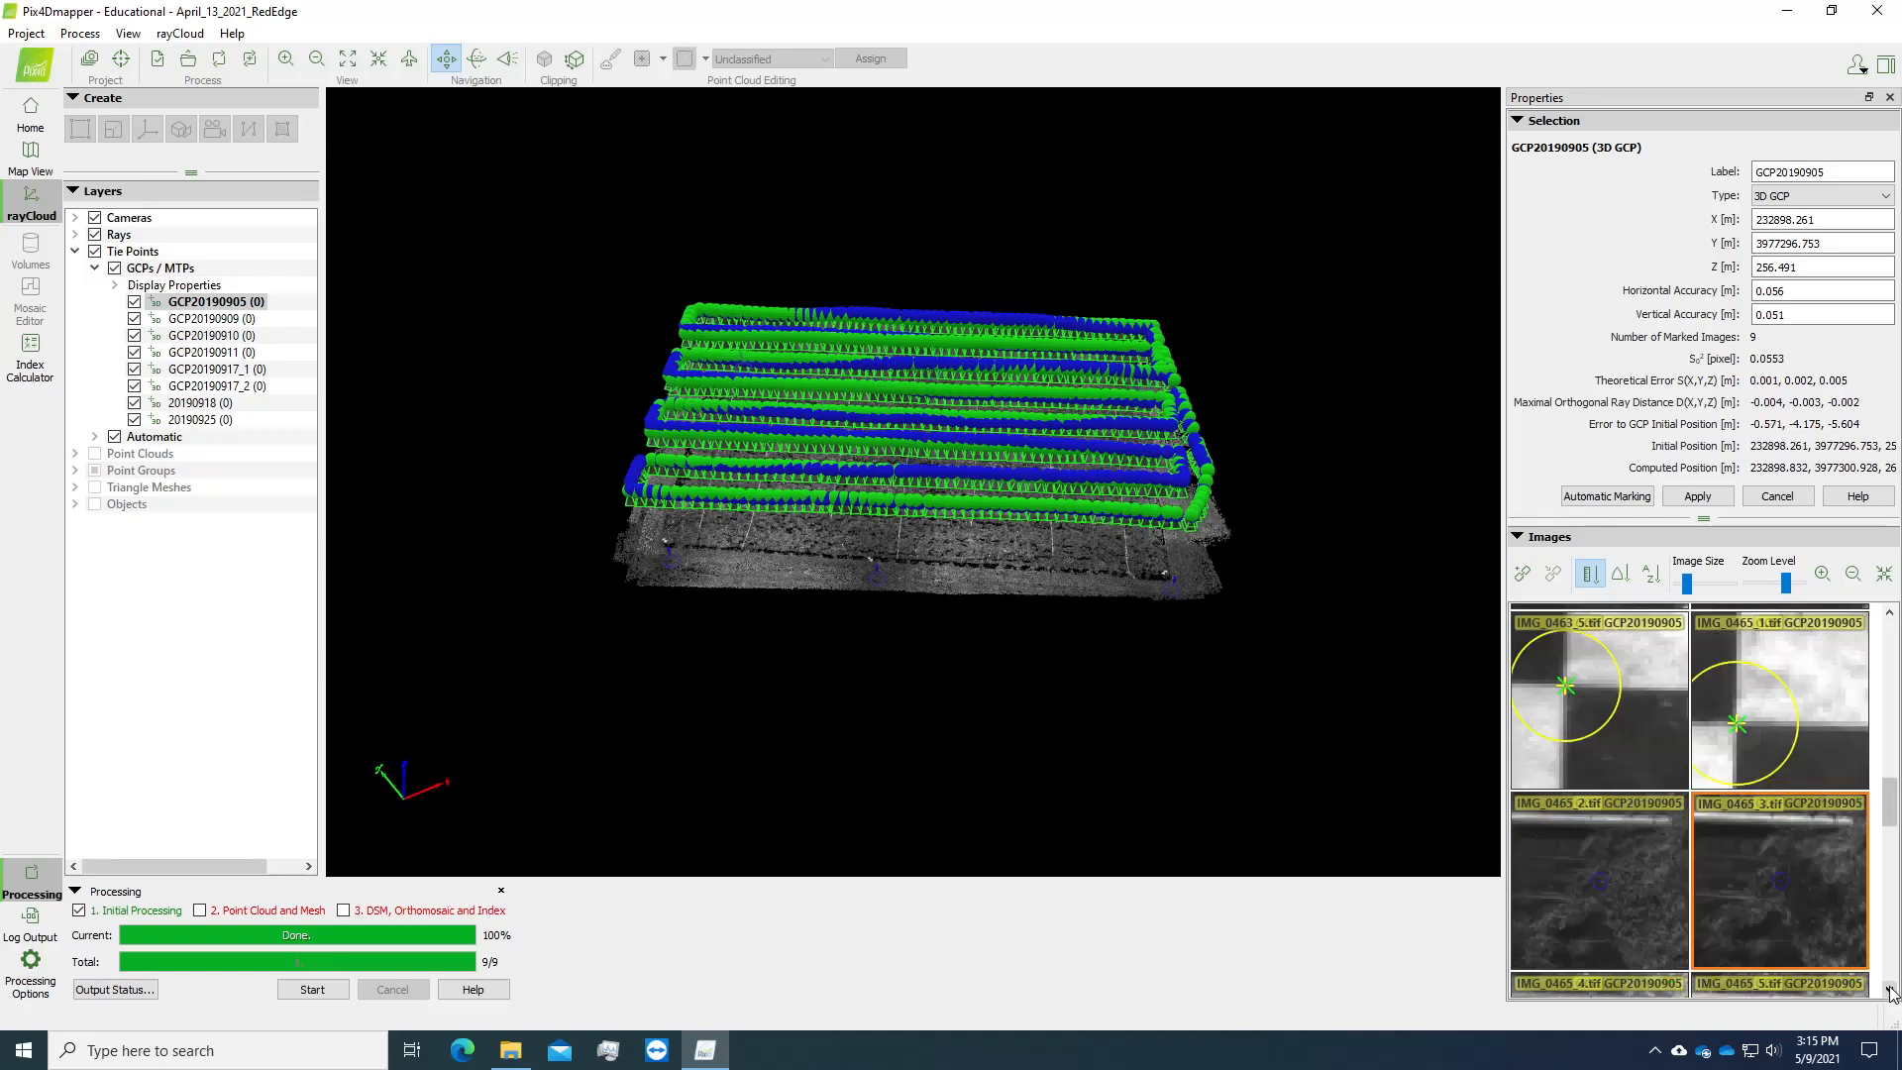
pyautogui.click(1890, 989)
pyautogui.click(1891, 989)
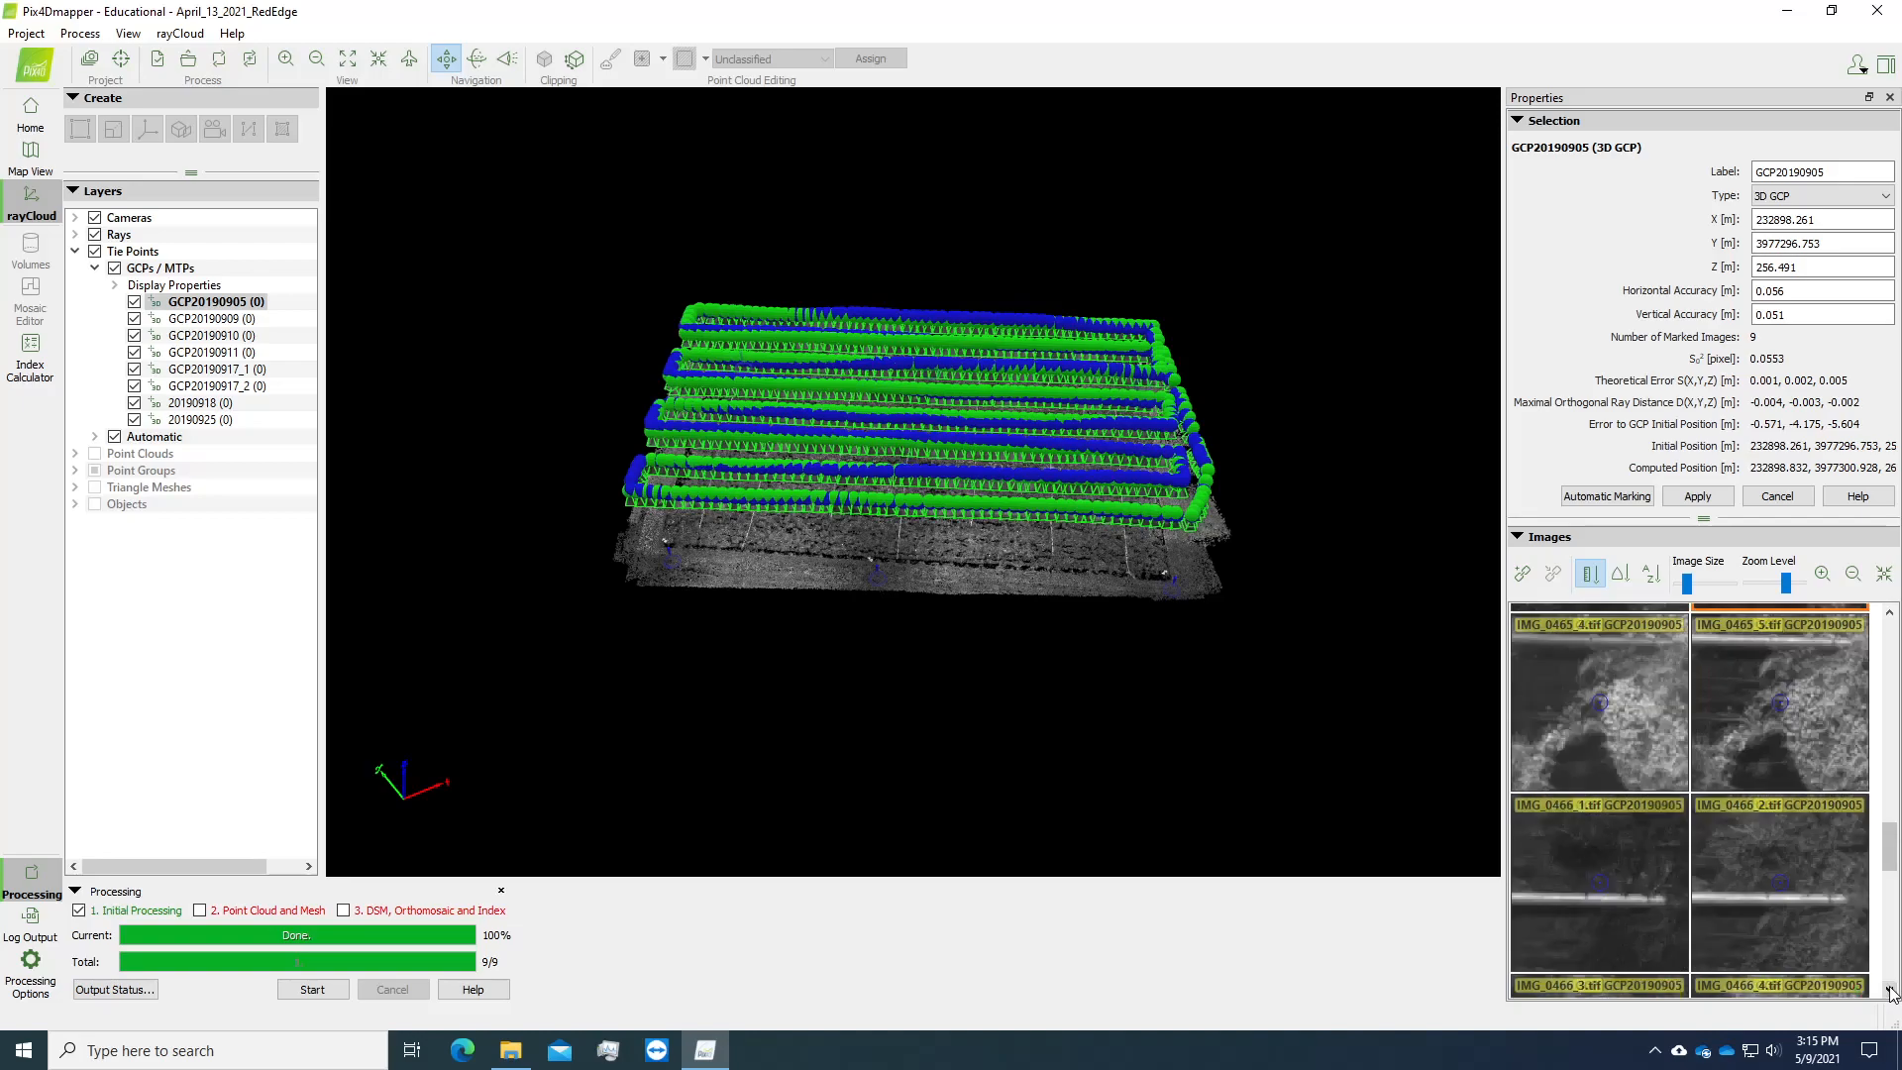
pyautogui.scroll(-10, 1587, 903)
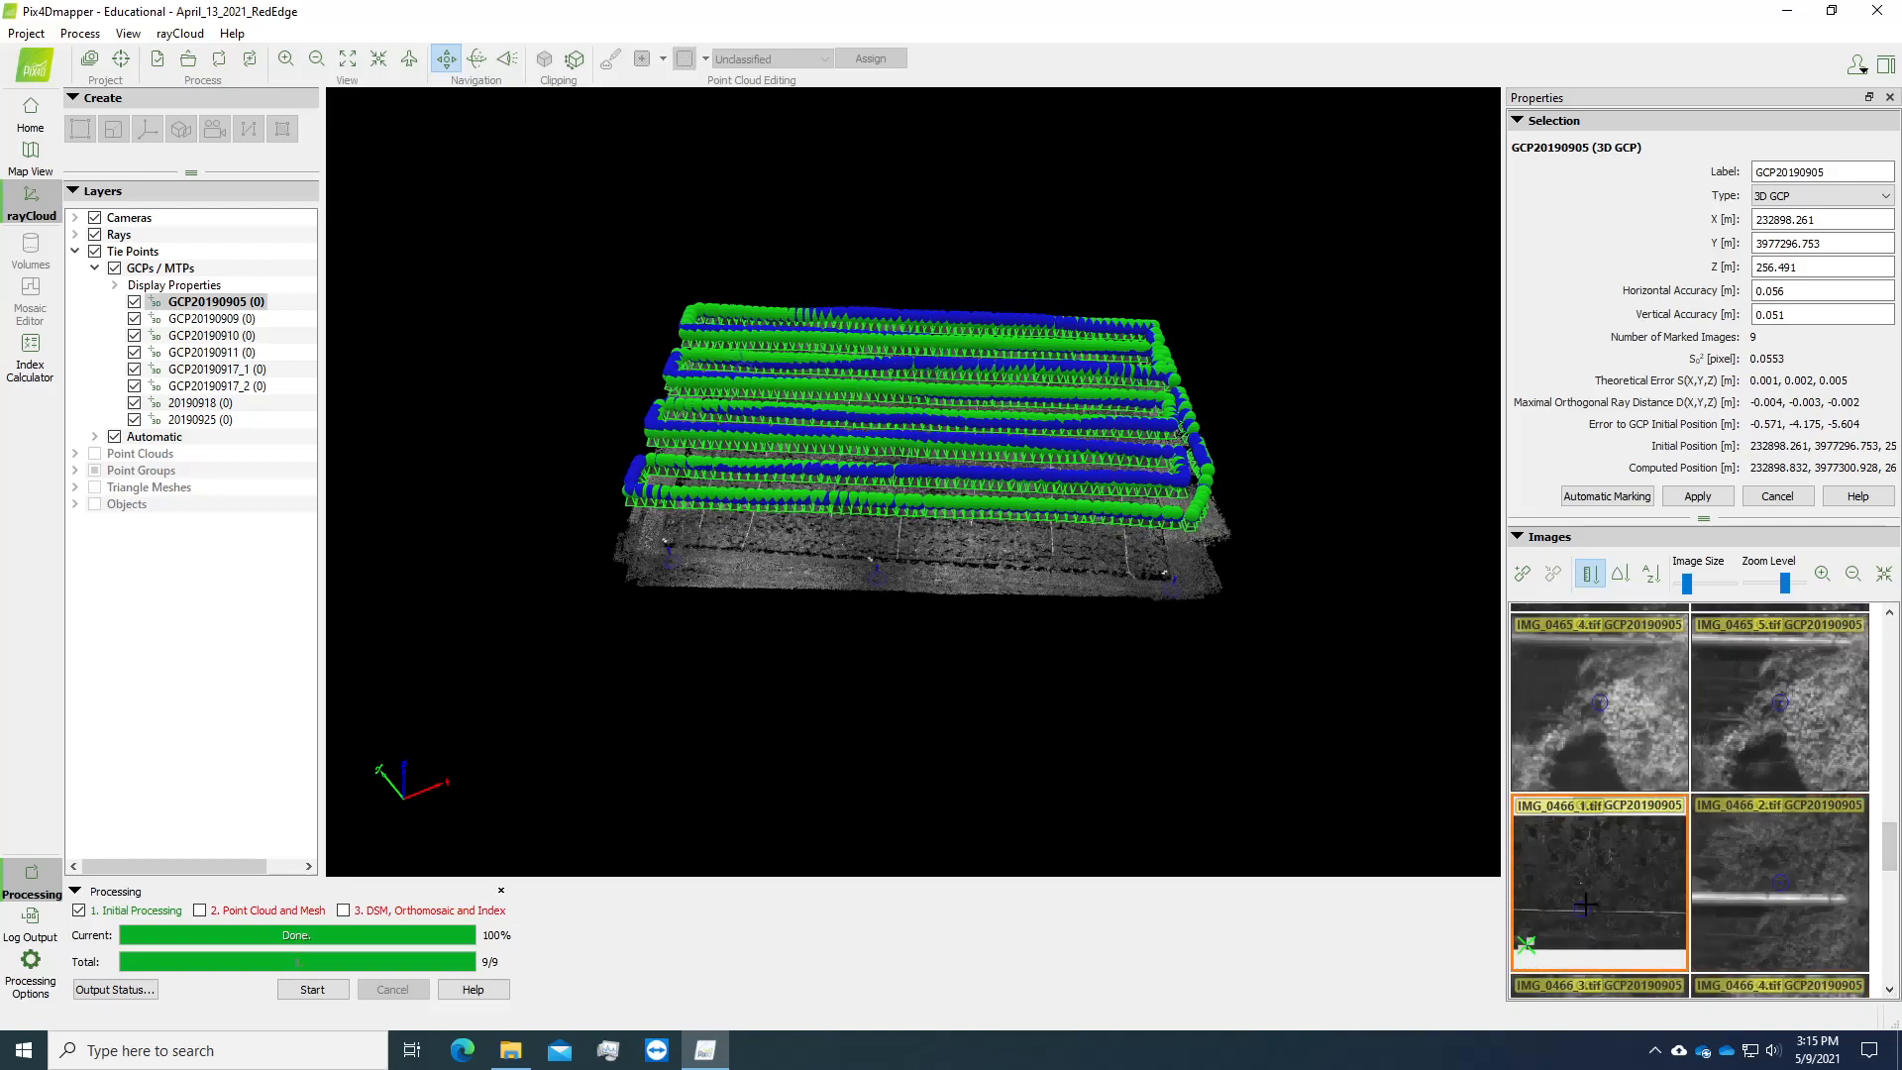
pyautogui.scroll(10, 1523, 948)
pyautogui.moveTo(1534, 954); pyautogui.dragTo(1568, 919)
pyautogui.scroll(5, 1568, 918)
pyautogui.click(1582, 908)
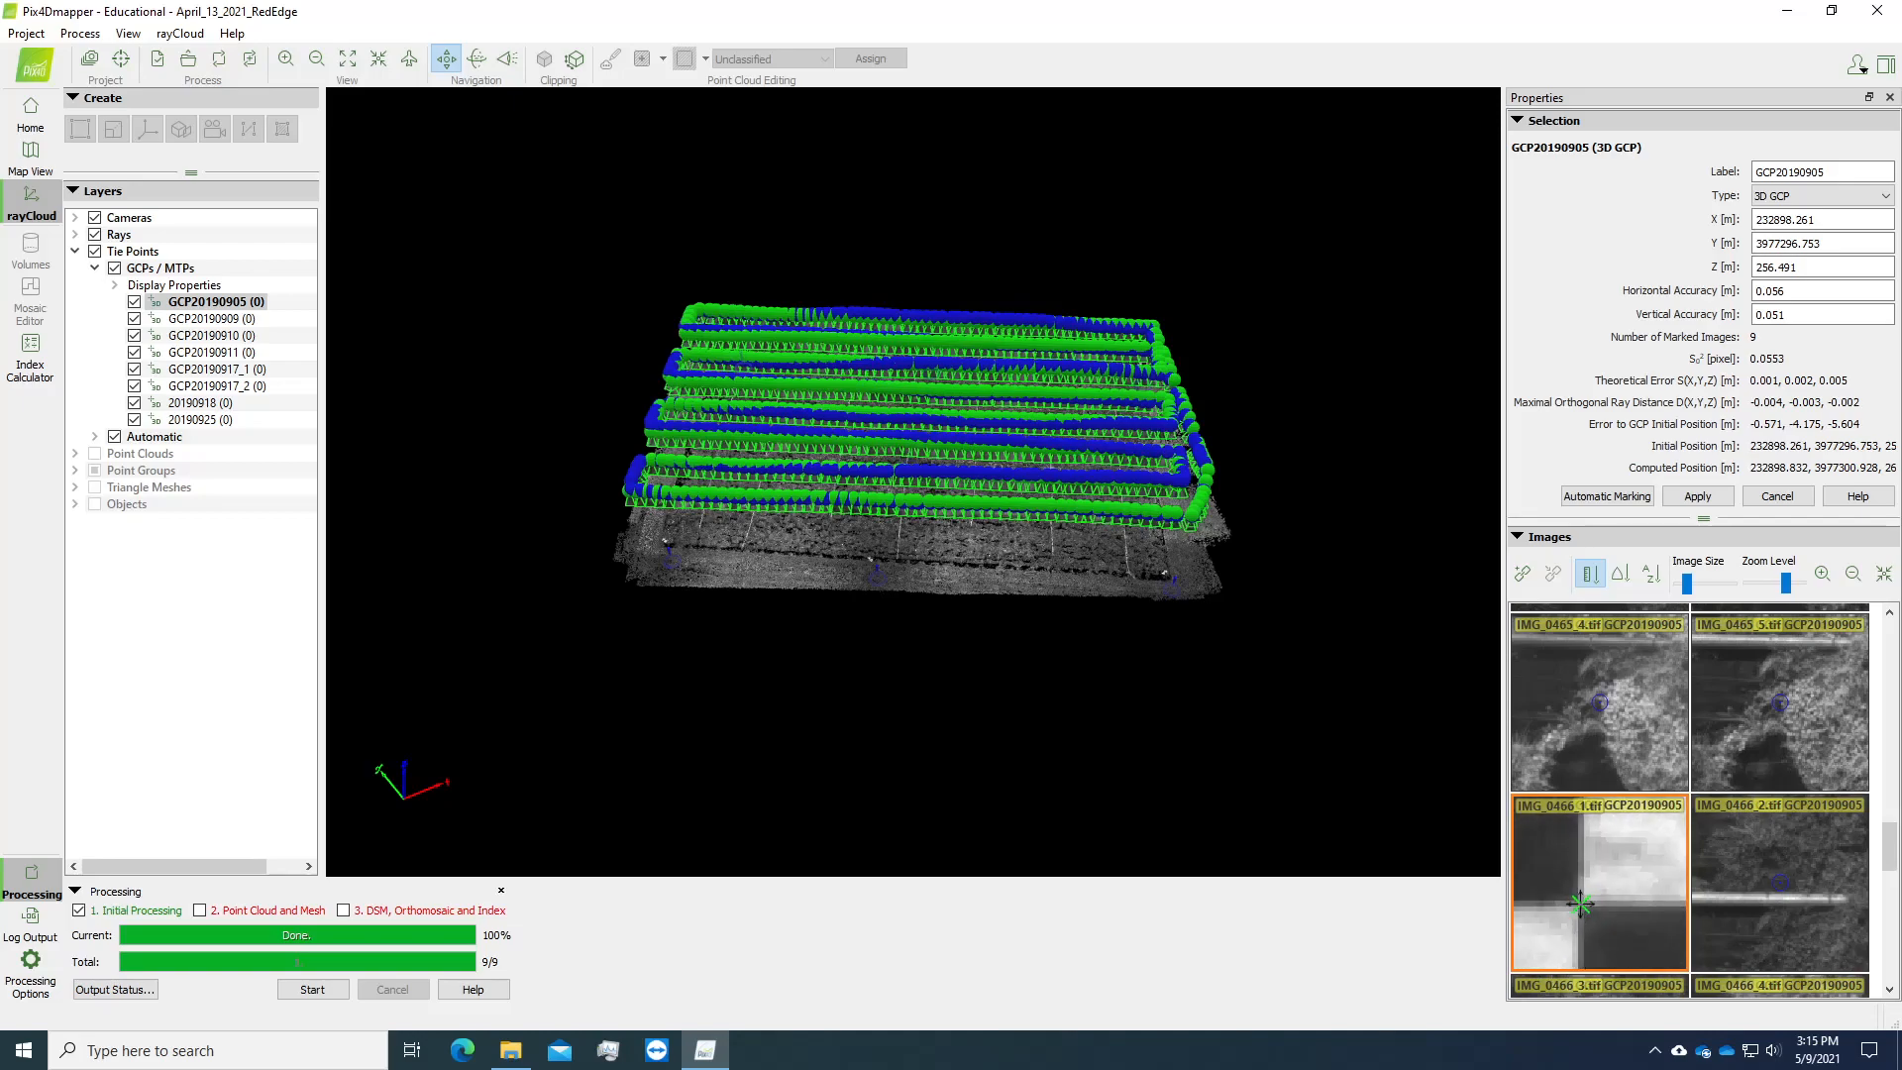
pyautogui.click(1581, 905)
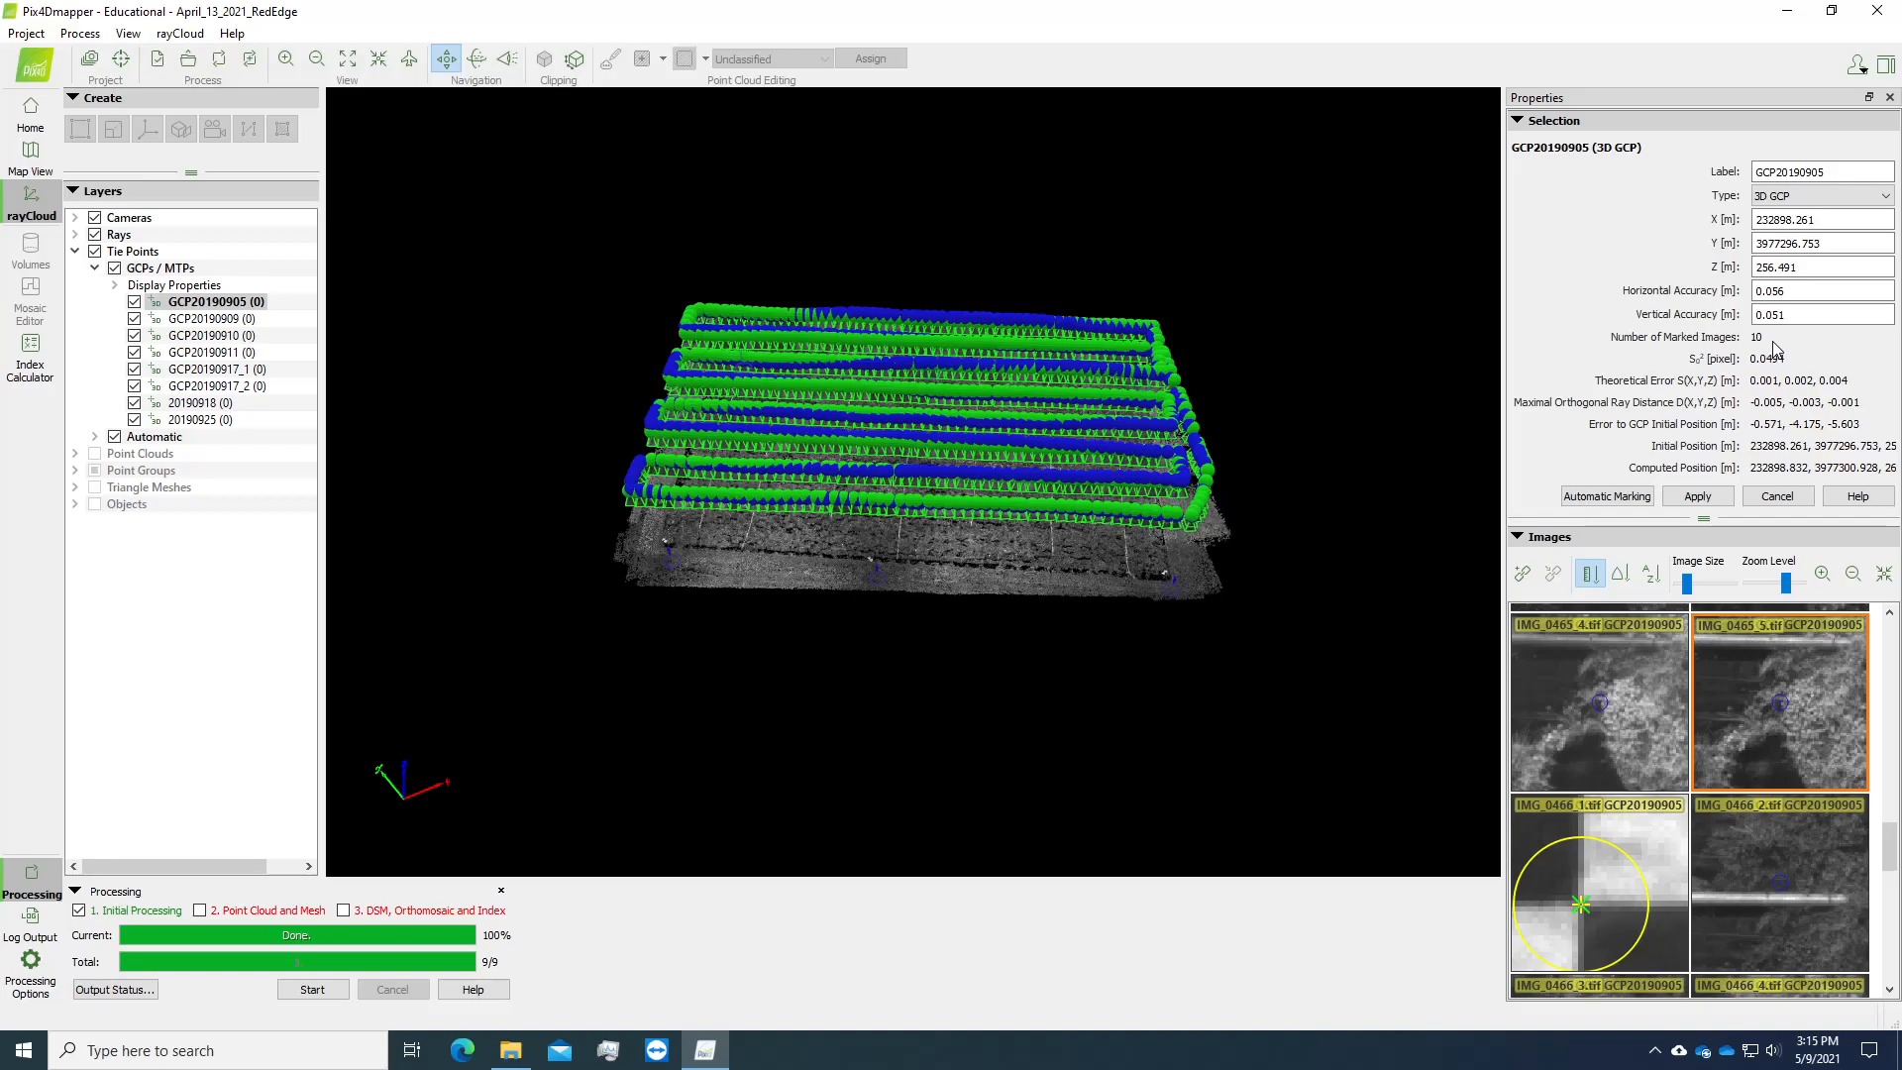
pyautogui.click(1697, 497)
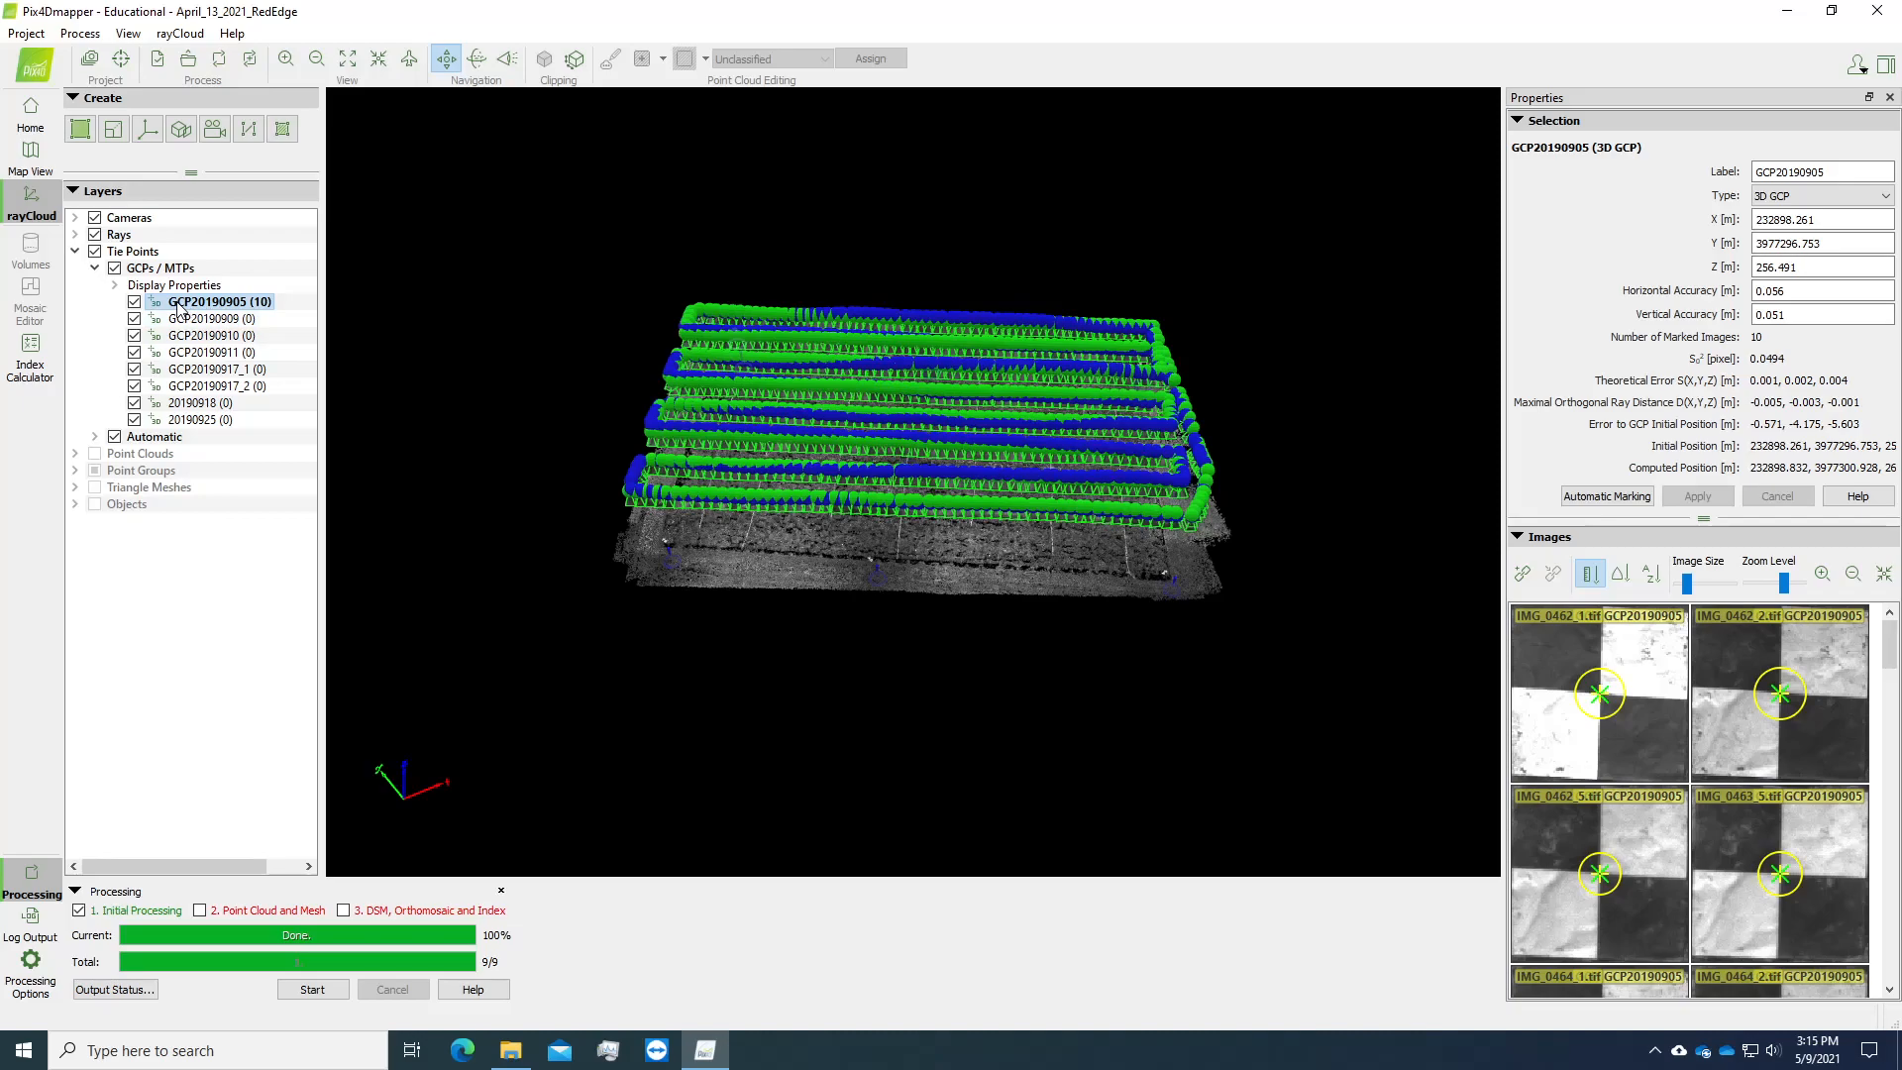
# Select GCP20190909 and mark it at the checkerboard target's centre in image IMG_0069_1.tif.
pyautogui.click(232, 317)
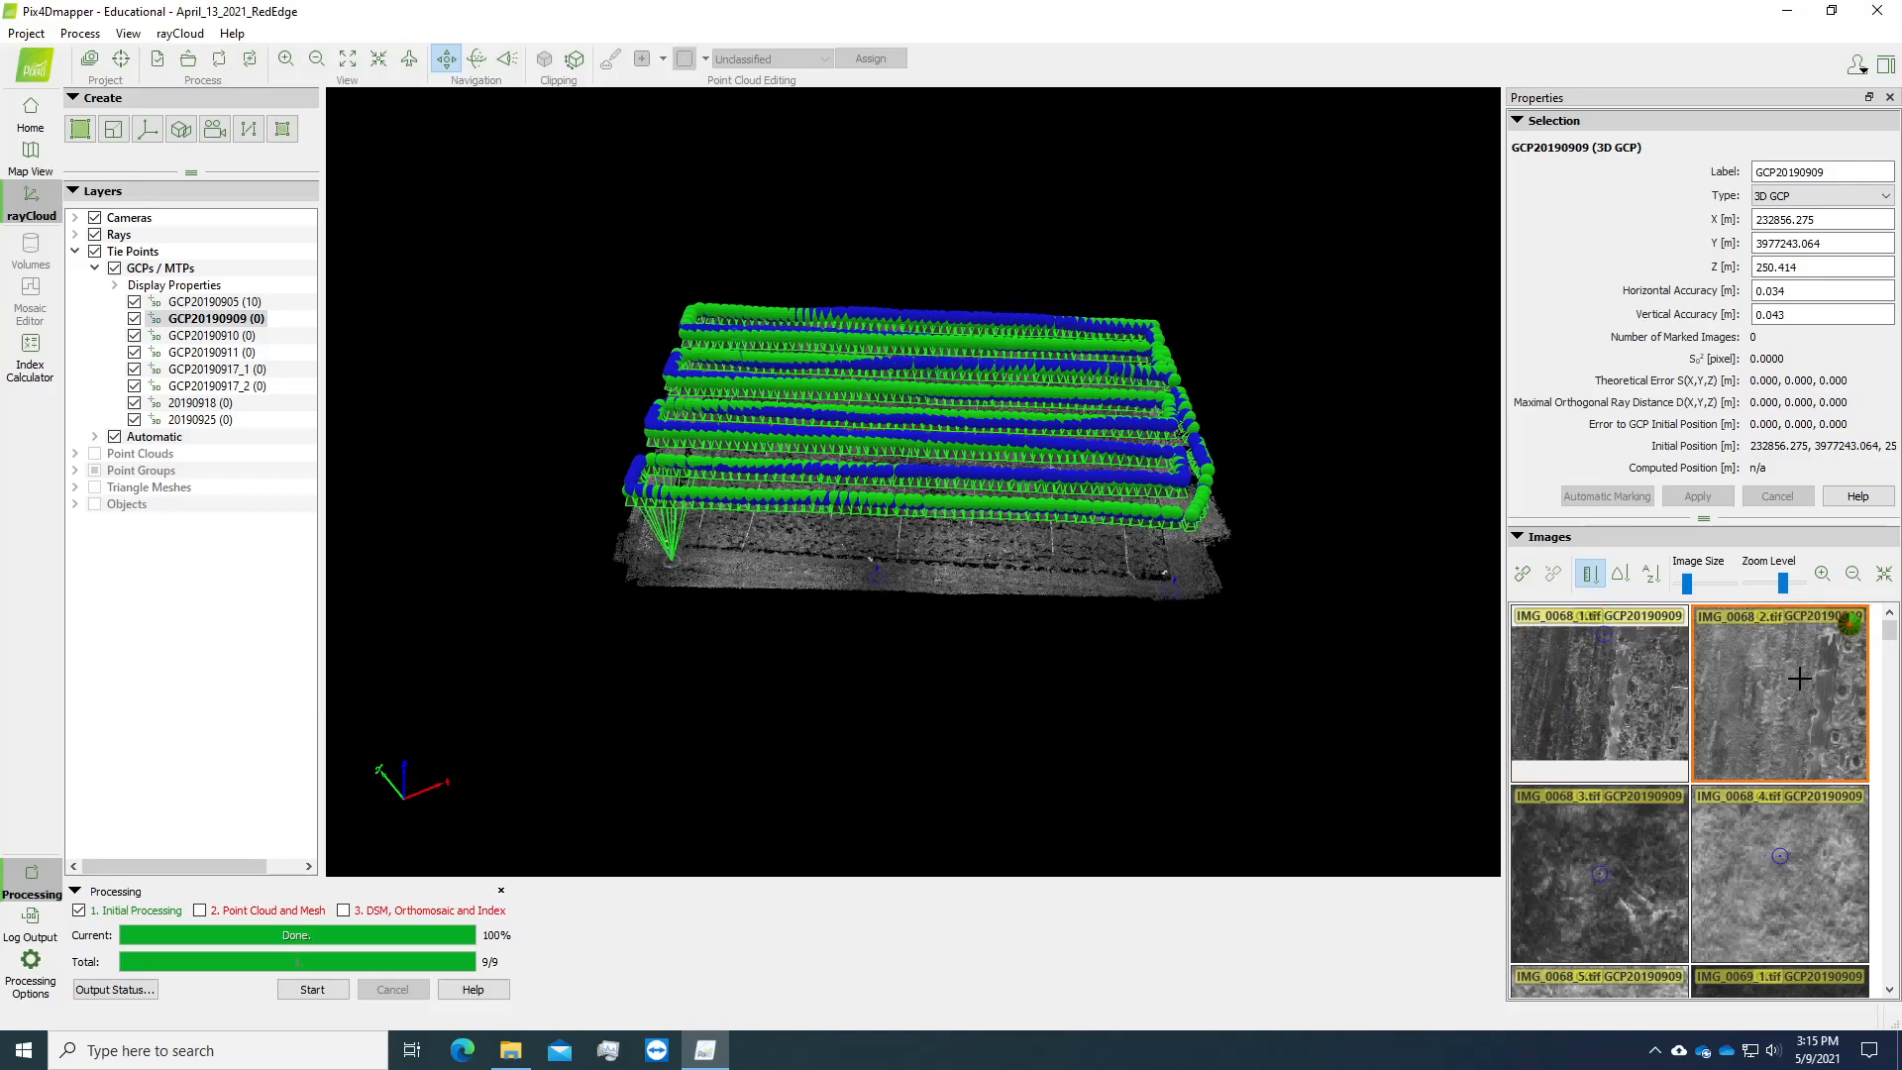
pyautogui.scroll(5, 1788, 639)
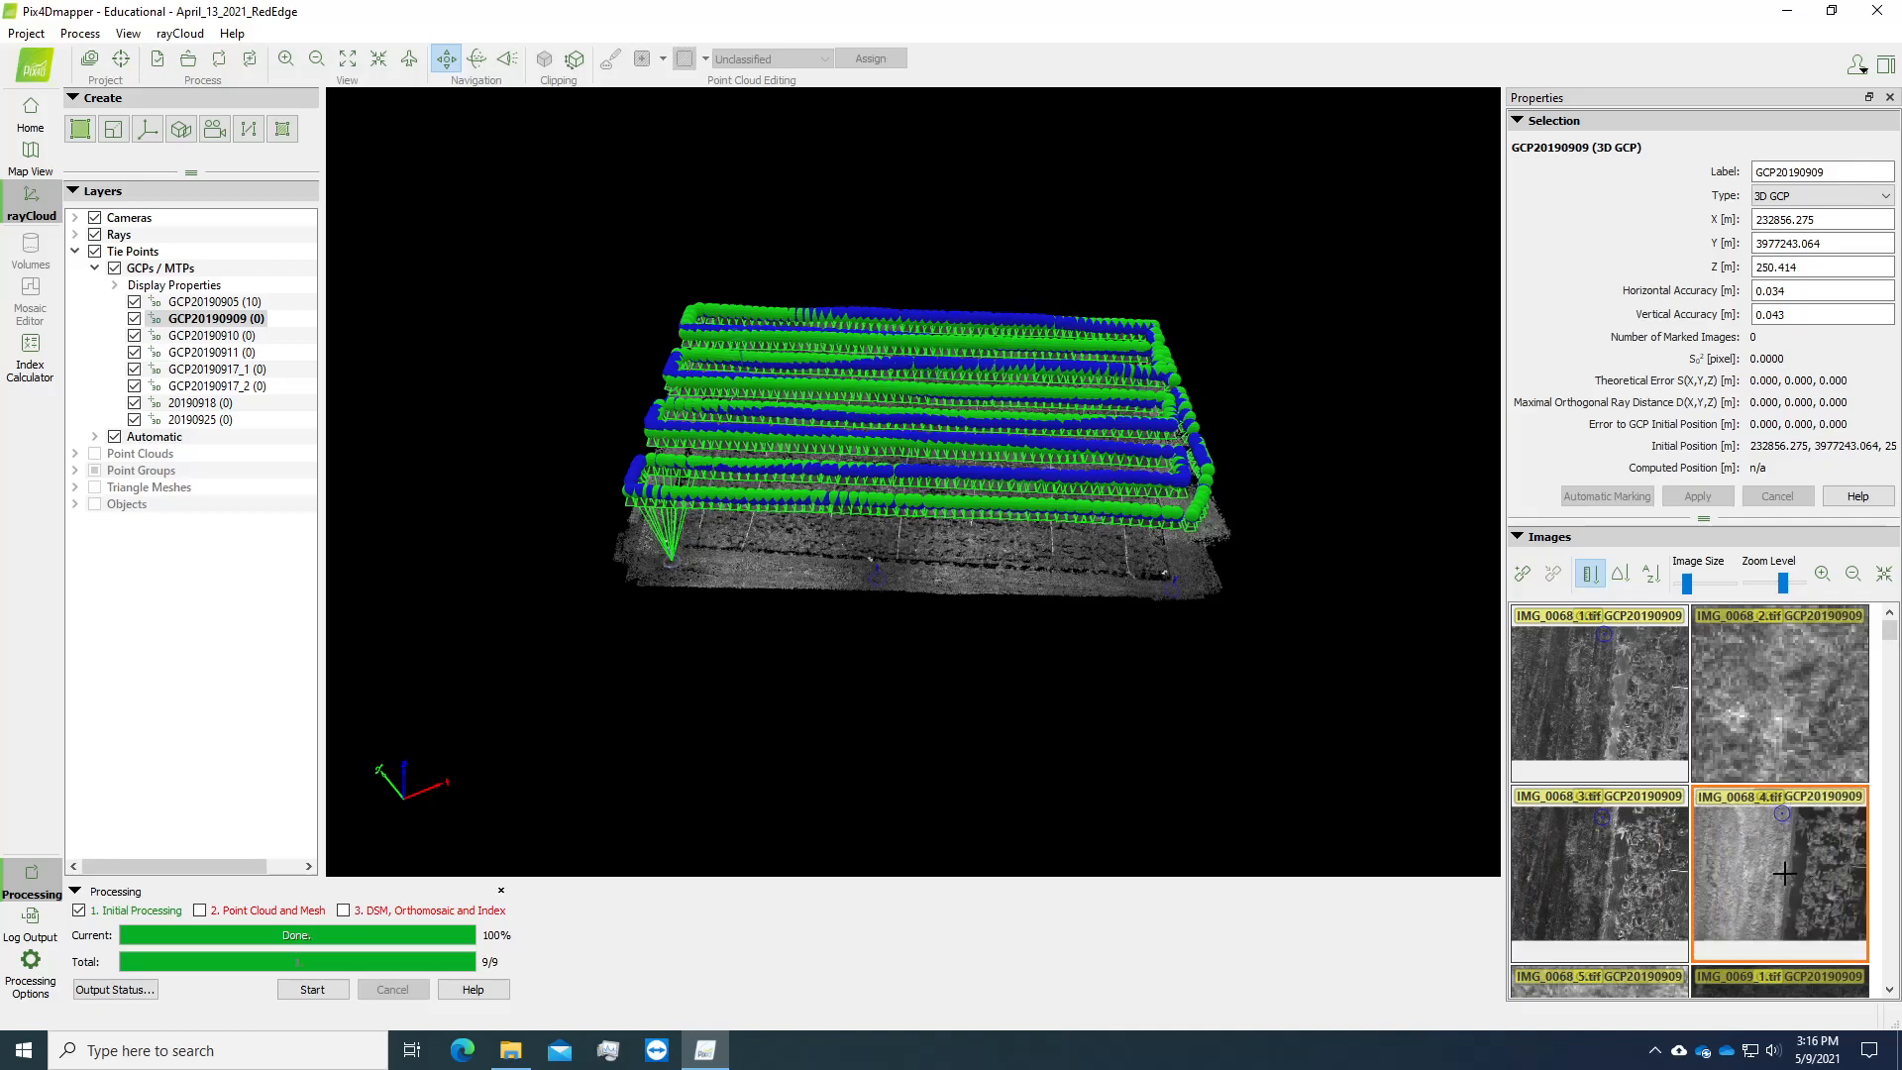
pyautogui.click(1889, 989)
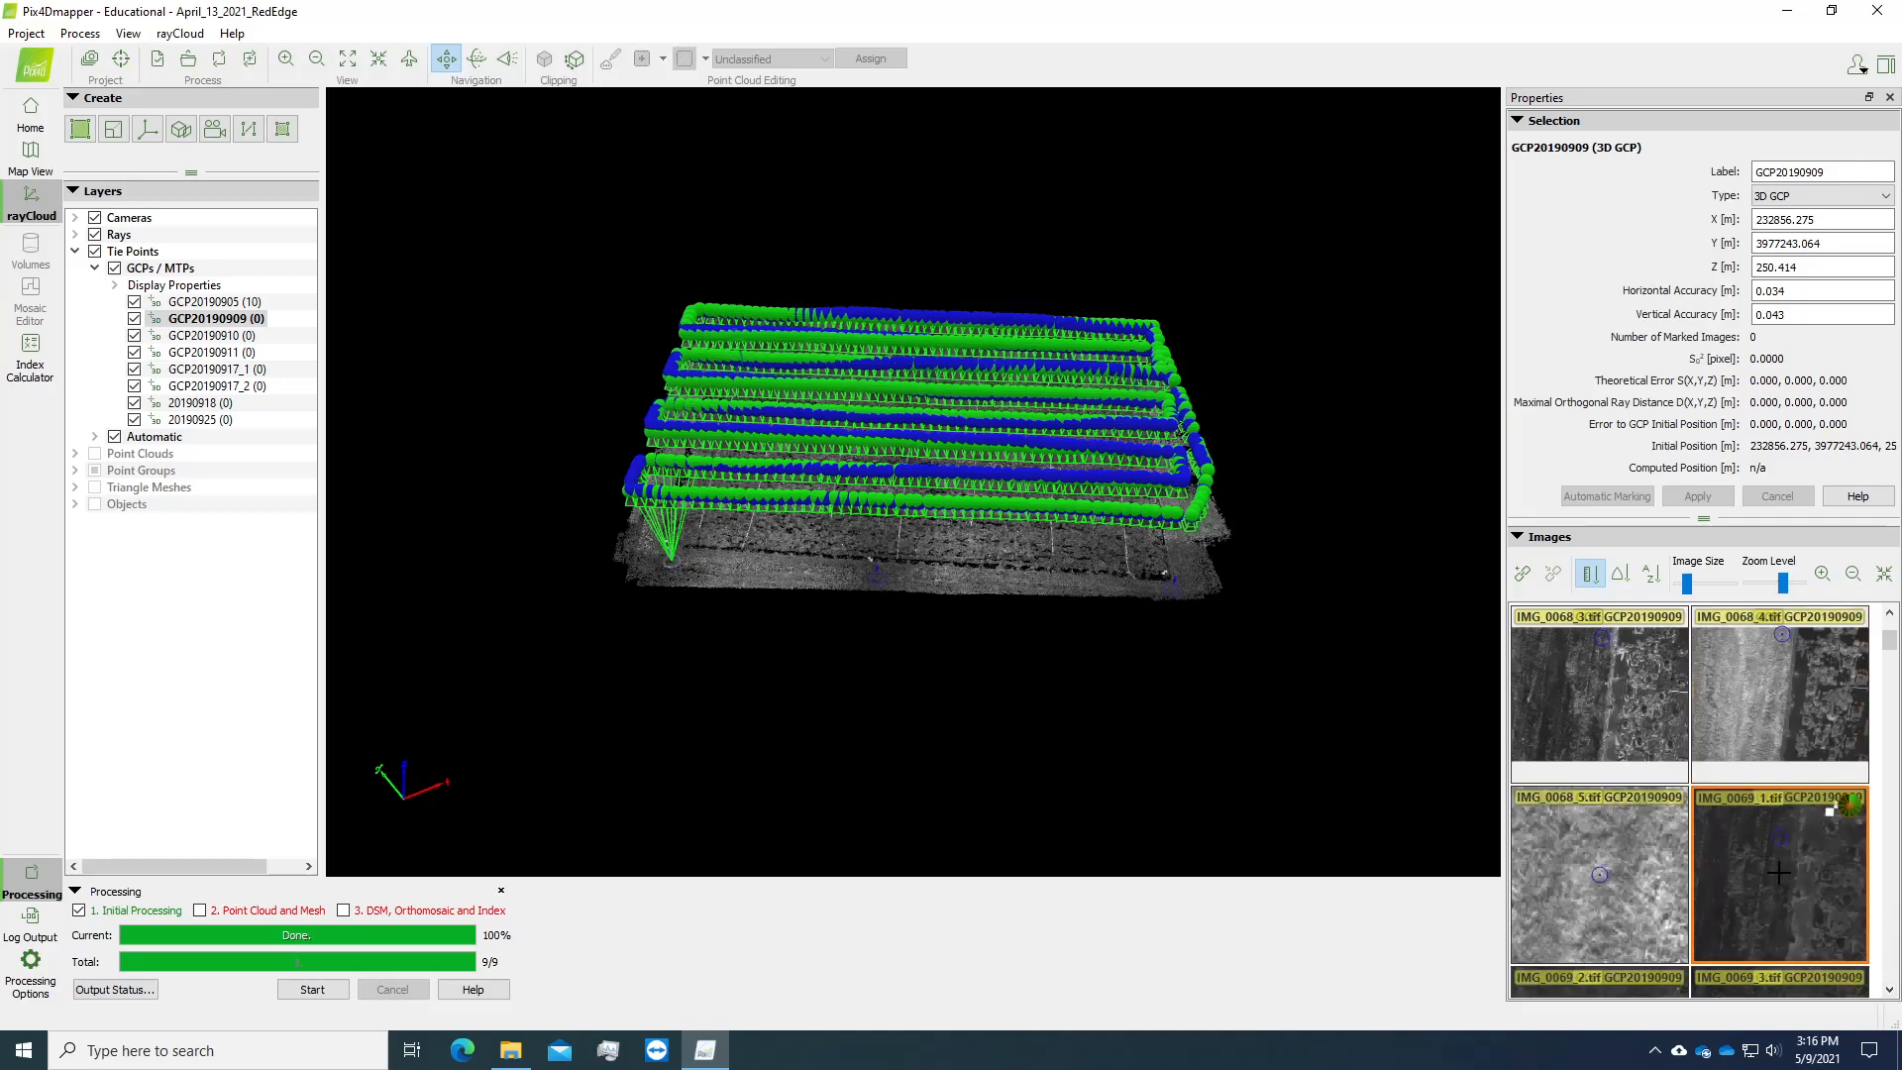
pyautogui.scroll(5, 1823, 818)
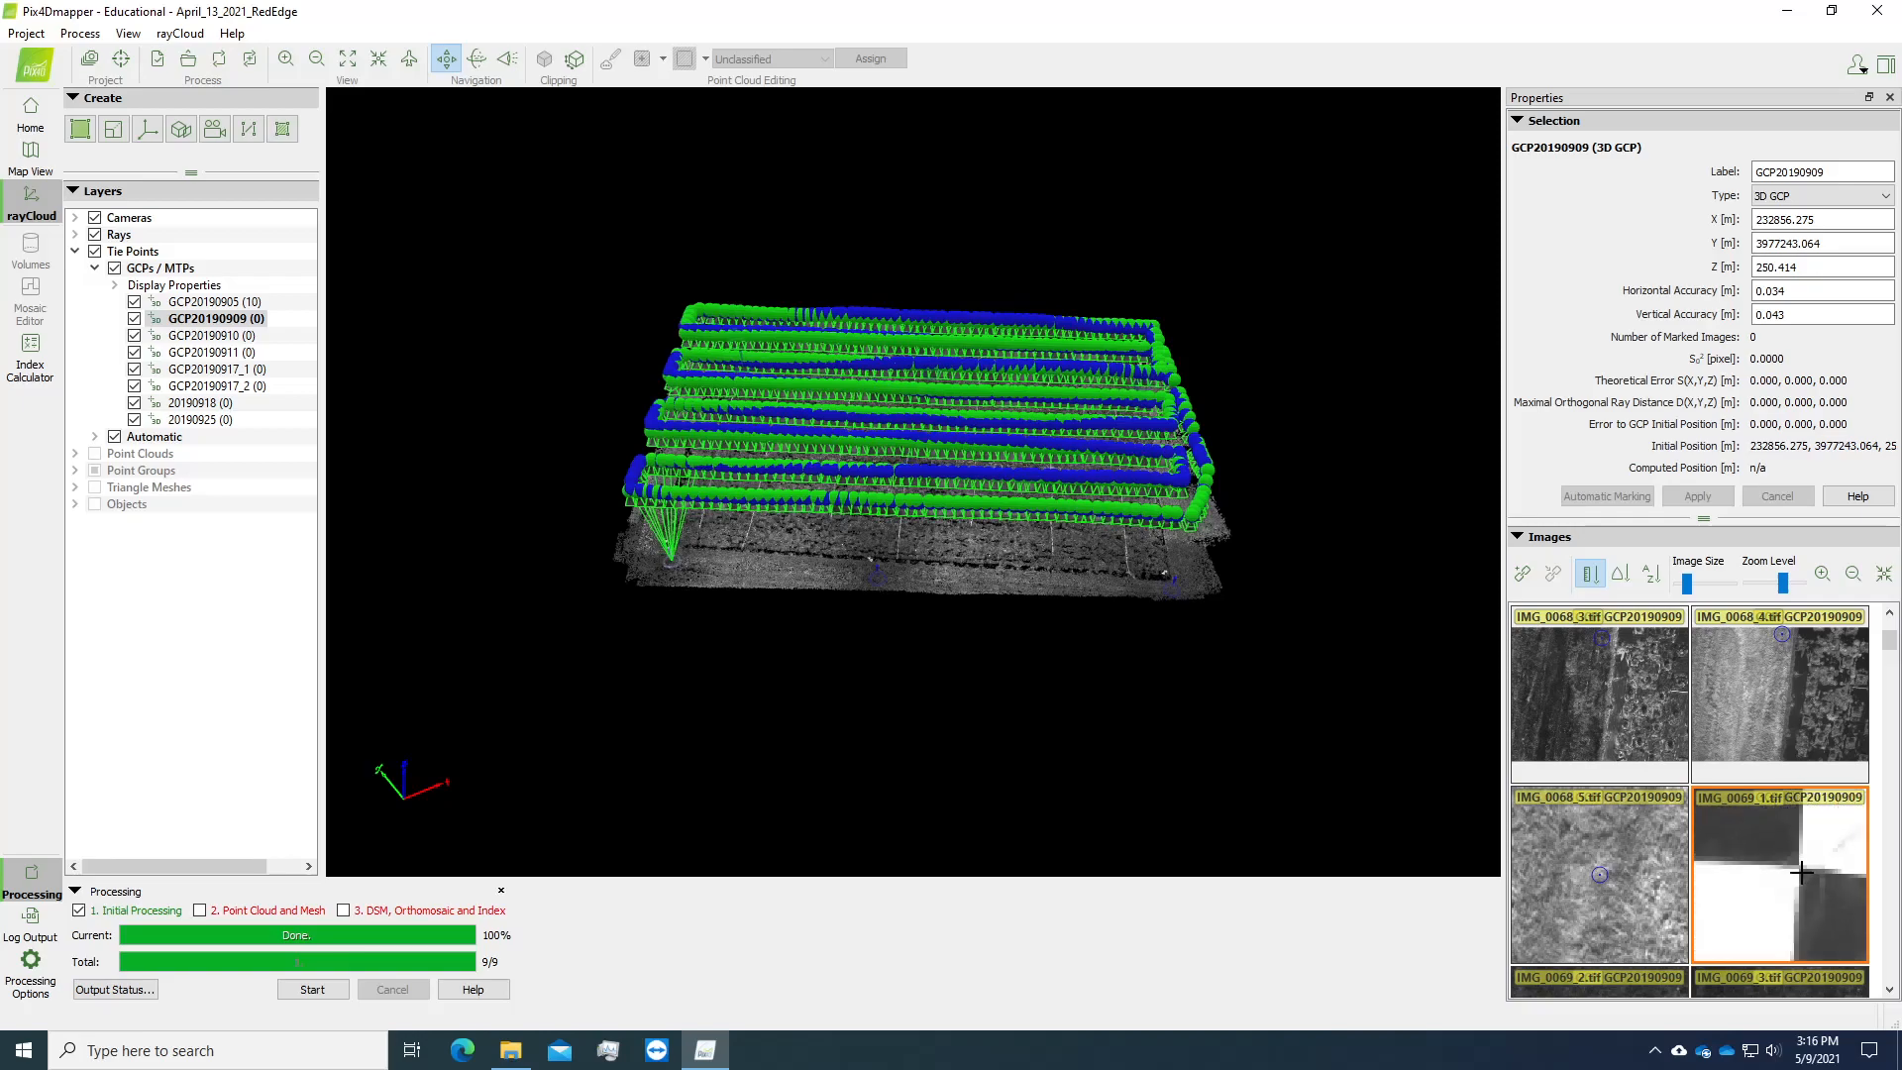
pyautogui.click(1800, 868)
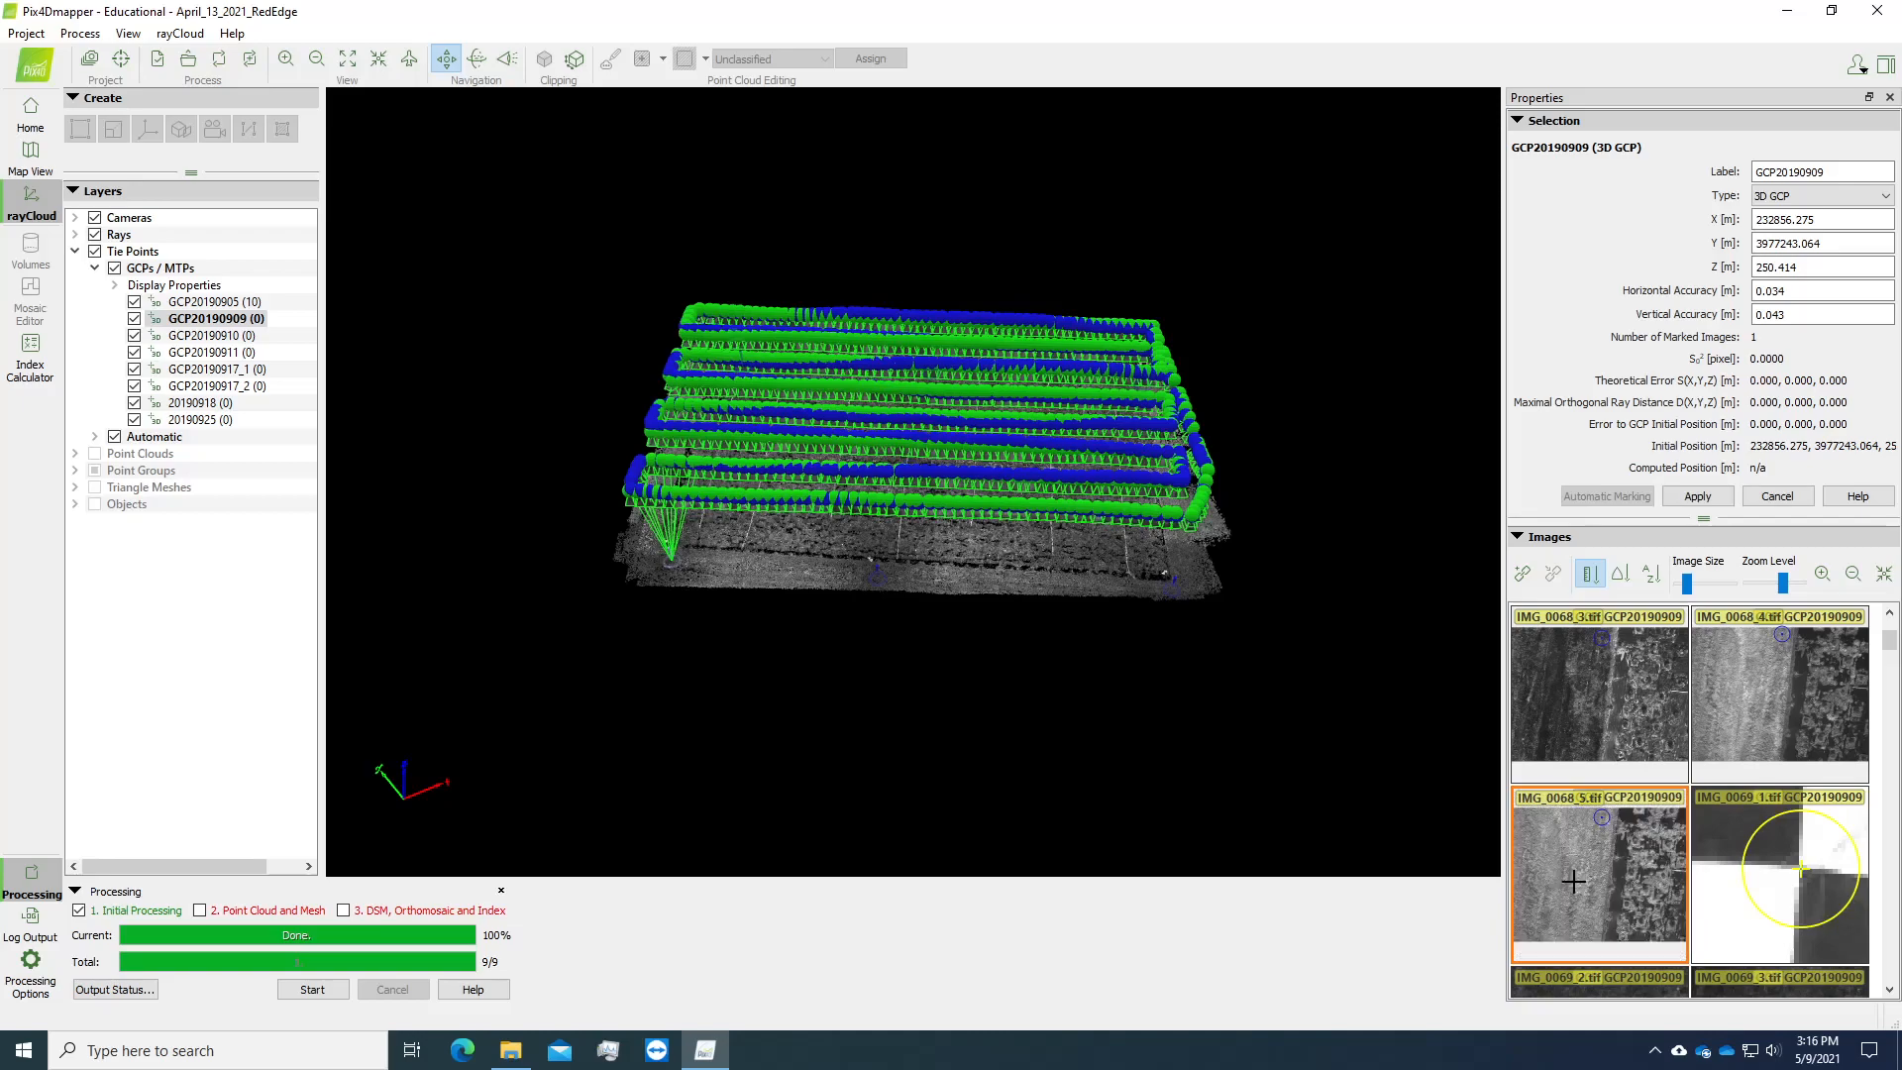
# Locate the checkerboard target in image IMG_0069_2.tif and mark GCP20190909 at its centre.
pyautogui.scroll(-2, 1774, 852)
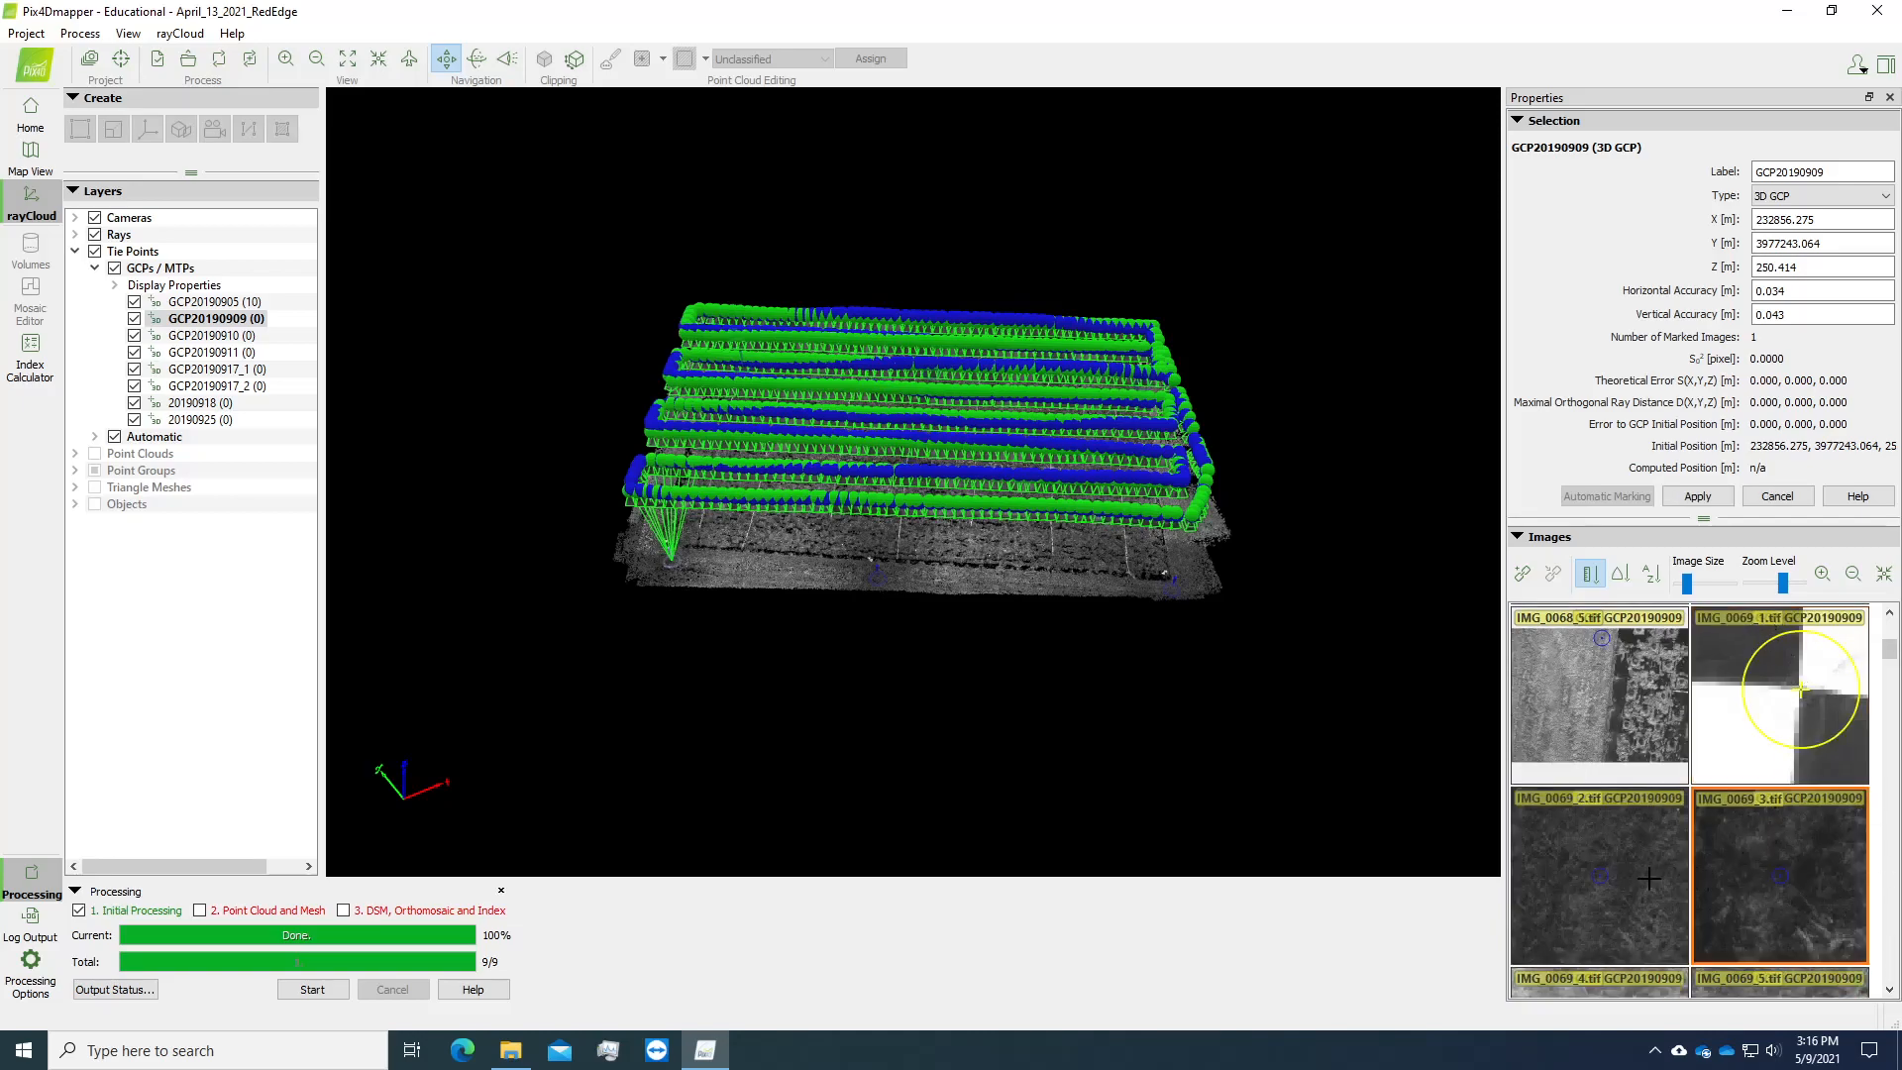
pyautogui.scroll(4, 1630, 827)
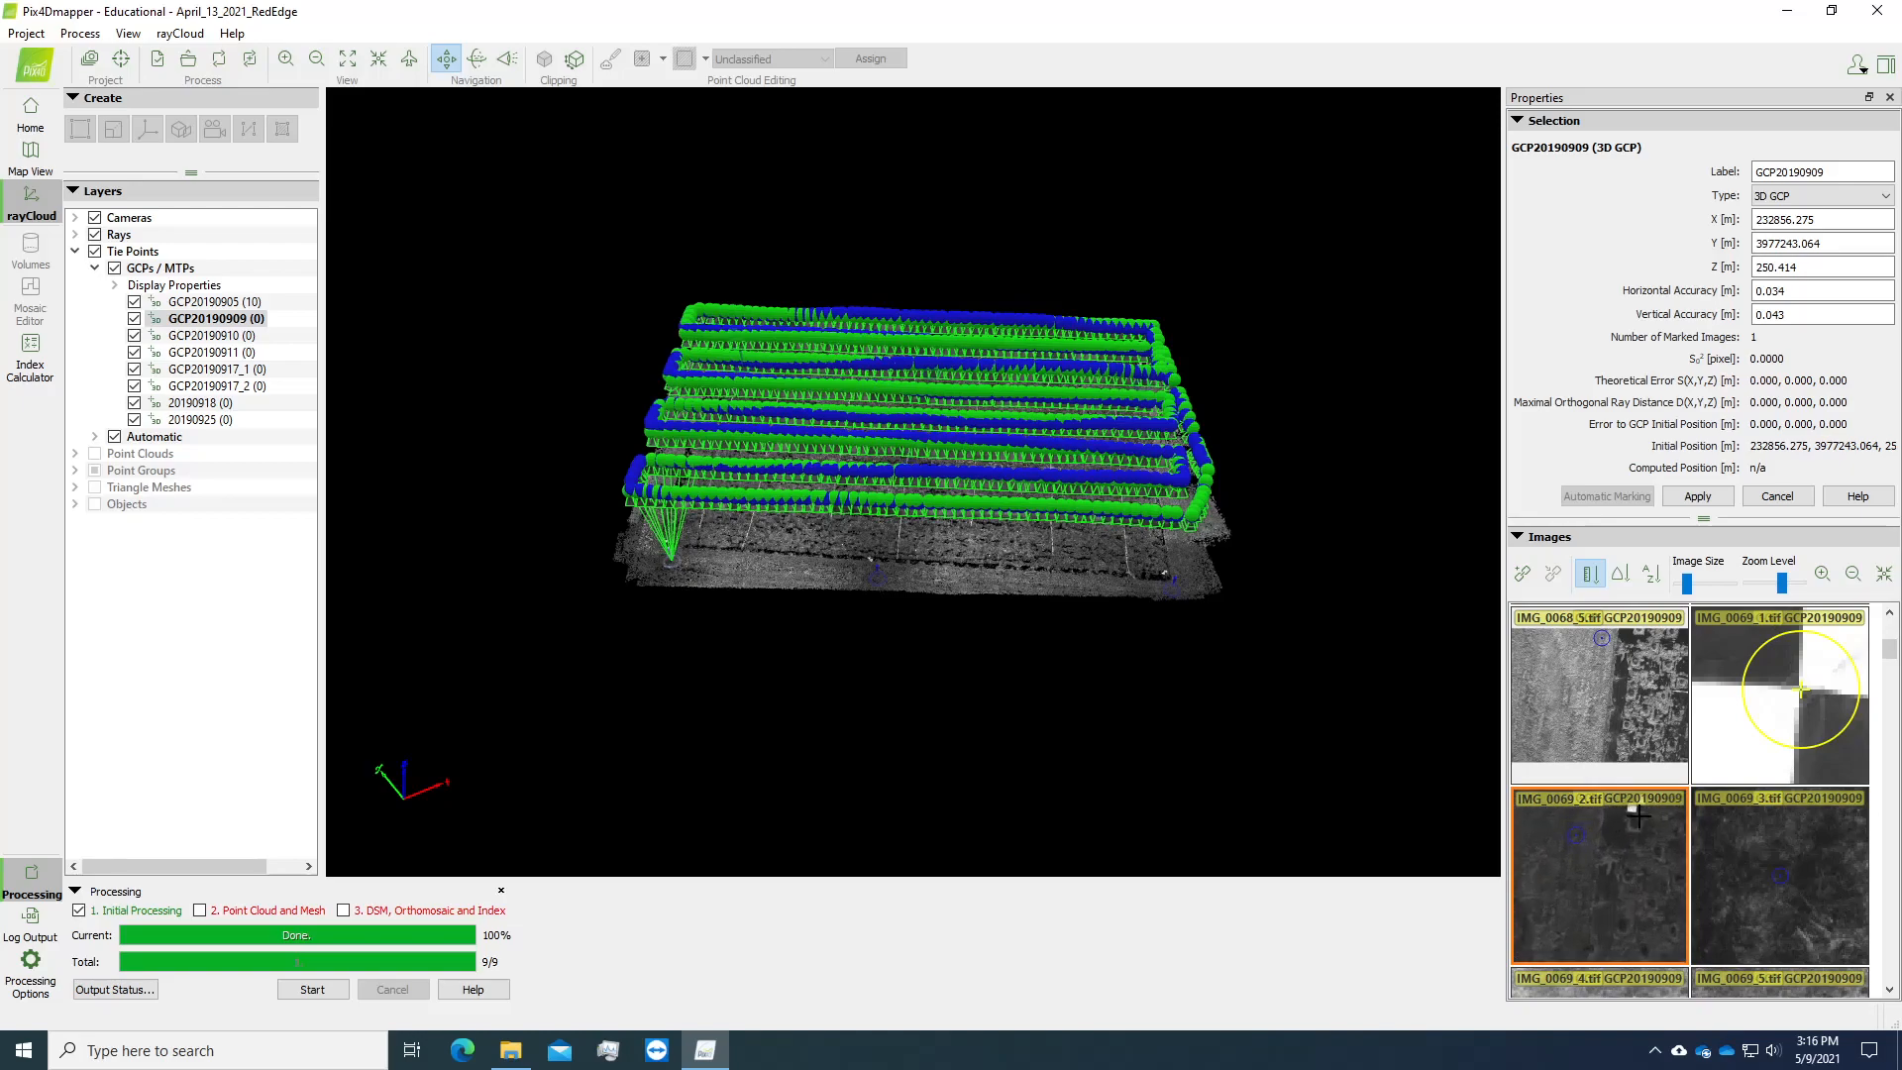
pyautogui.scroll(2, 1654, 872)
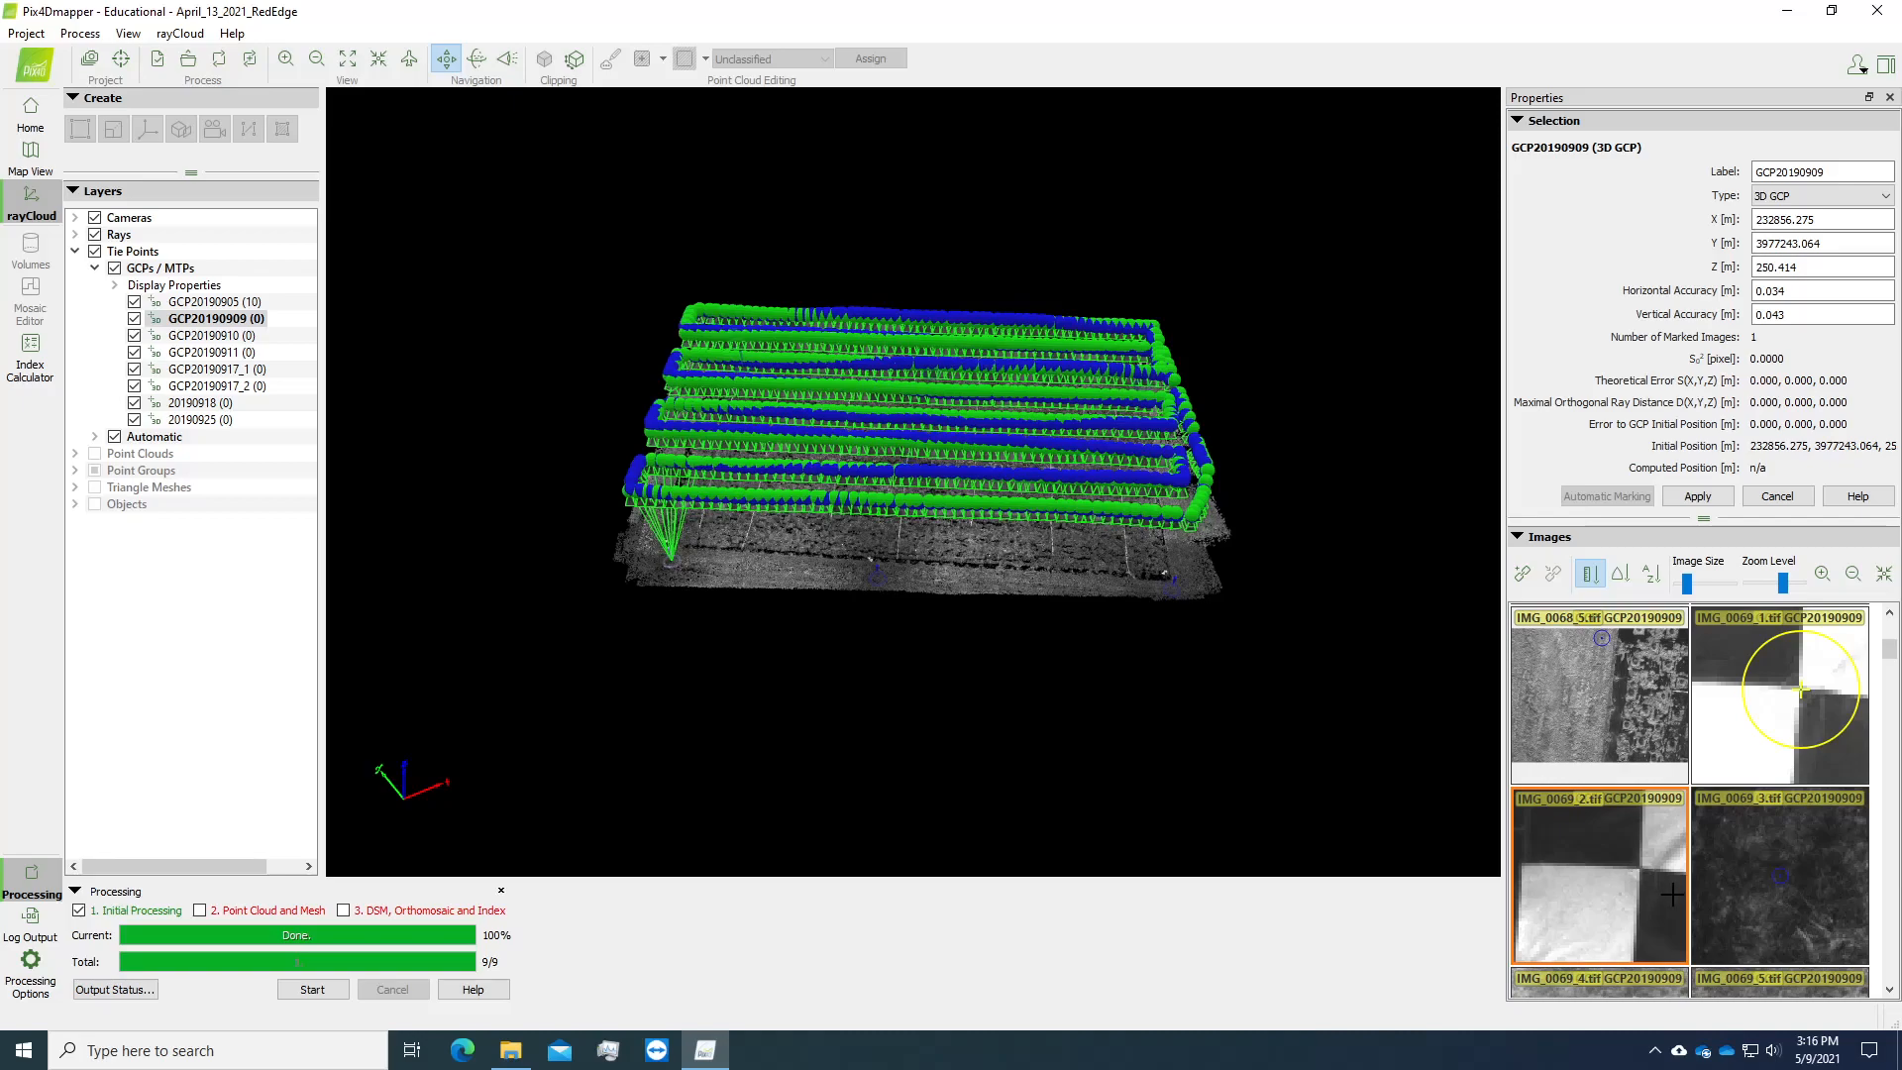
pyautogui.click(1641, 868)
# Mark GCP20190909 at the checkerboard target's centre in image IMG_0069_3.tif.
pyautogui.moveTo(1831, 814); pyautogui.dragTo(1783, 805)
pyautogui.scroll(3, 1802, 799)
pyautogui.scroll(6, 1802, 799)
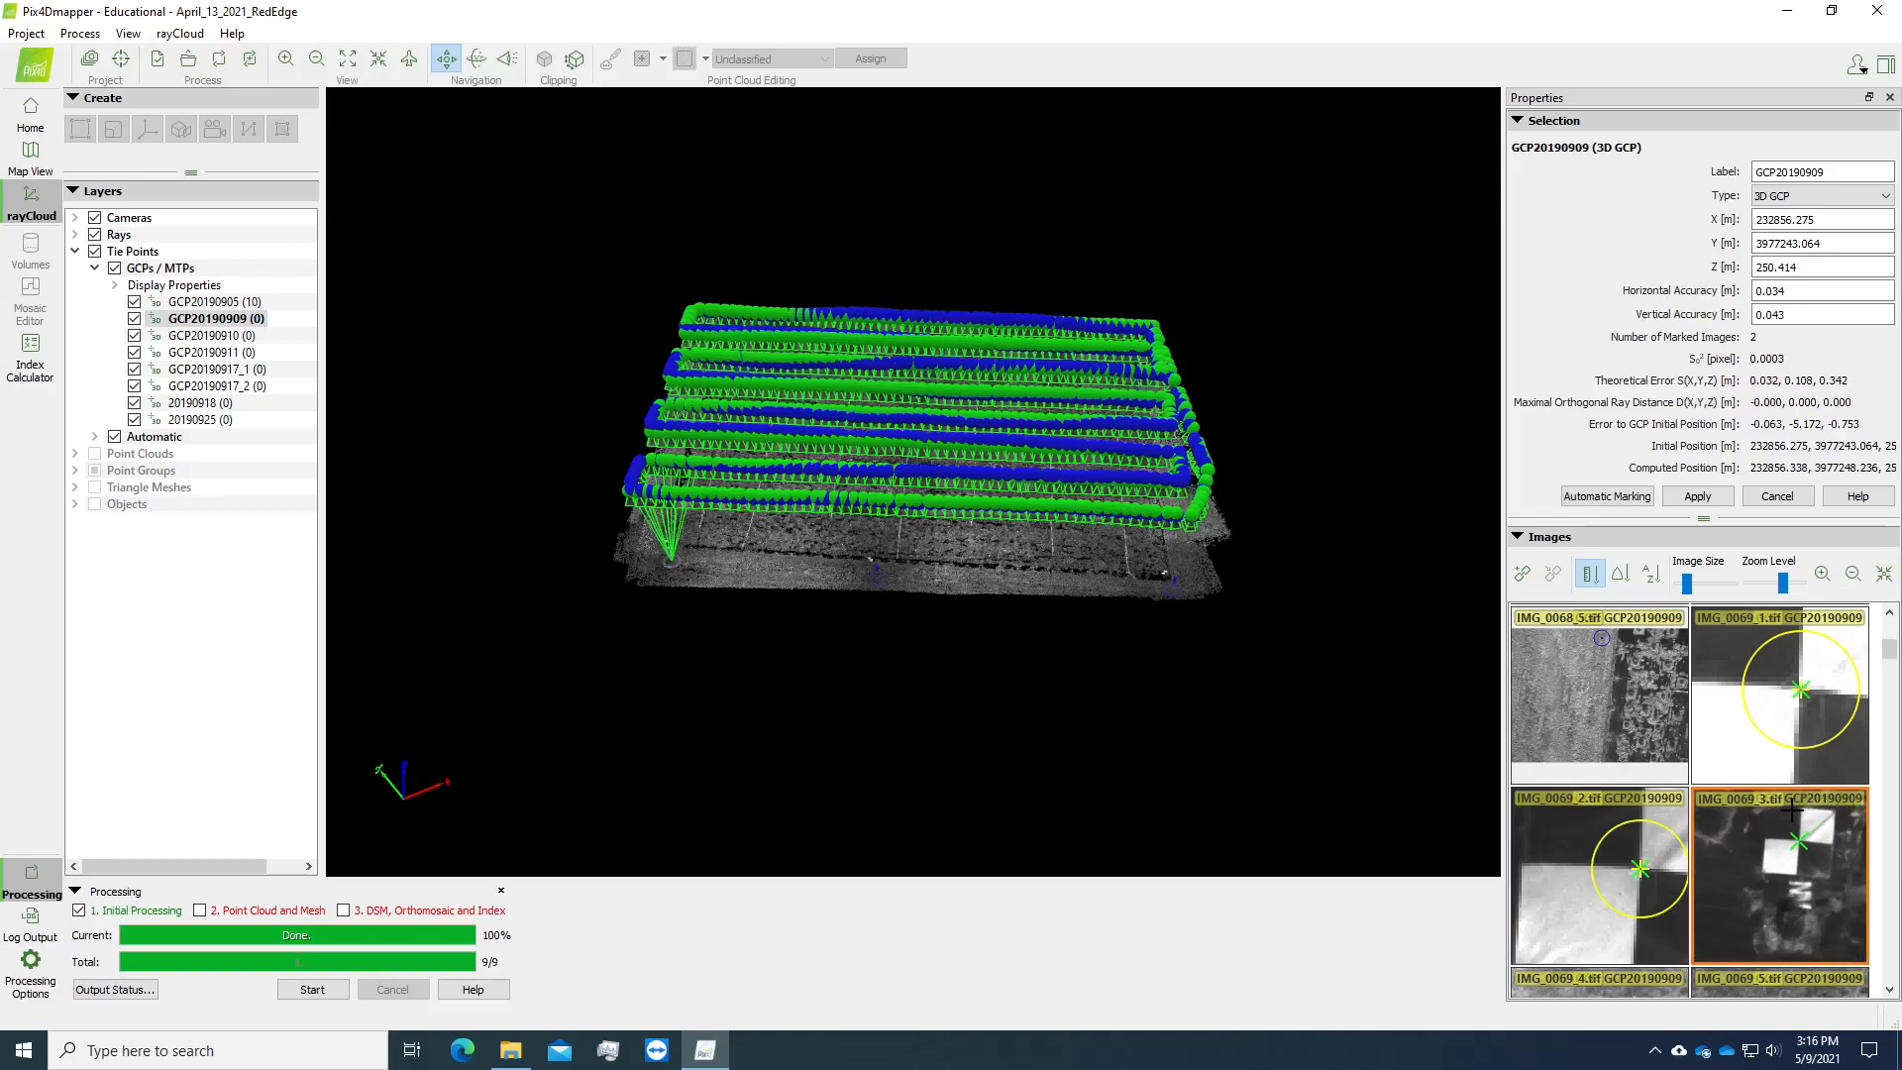
pyautogui.moveTo(1795, 904); pyautogui.dragTo(1798, 832)
pyautogui.scroll(1, 1798, 864)
pyautogui.scroll(1, 1807, 885)
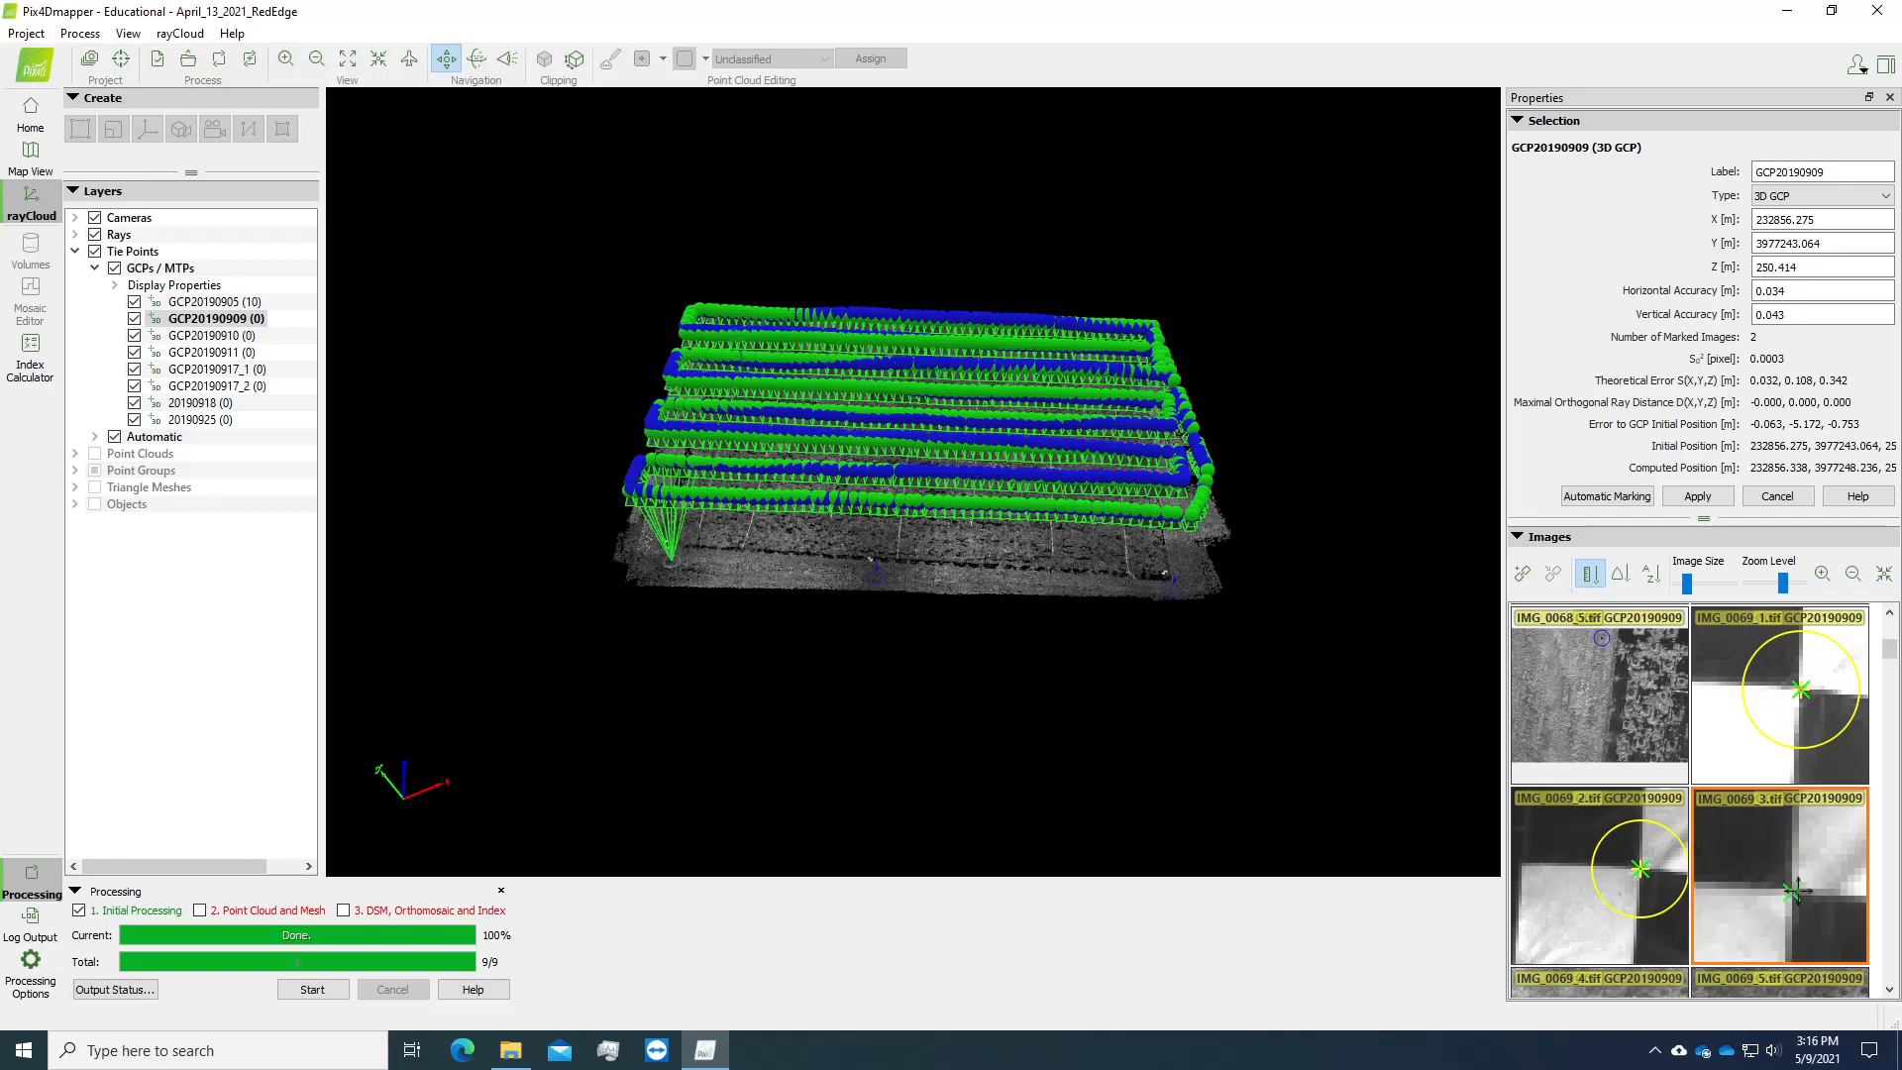
pyautogui.scroll(1, 1793, 892)
pyautogui.scroll(1, 1793, 891)
pyautogui.click(1792, 893)
# Skip images IMG_0069_4.tif and IMG_0069_5.tif and mark GCP20190909 at the checkerboard target's centre in IMG_0070_1.tif.
pyautogui.scroll(-2, 1835, 929)
pyautogui.scroll(-3, 1835, 905)
pyautogui.click(1890, 988)
pyautogui.scroll(-3, 1642, 876)
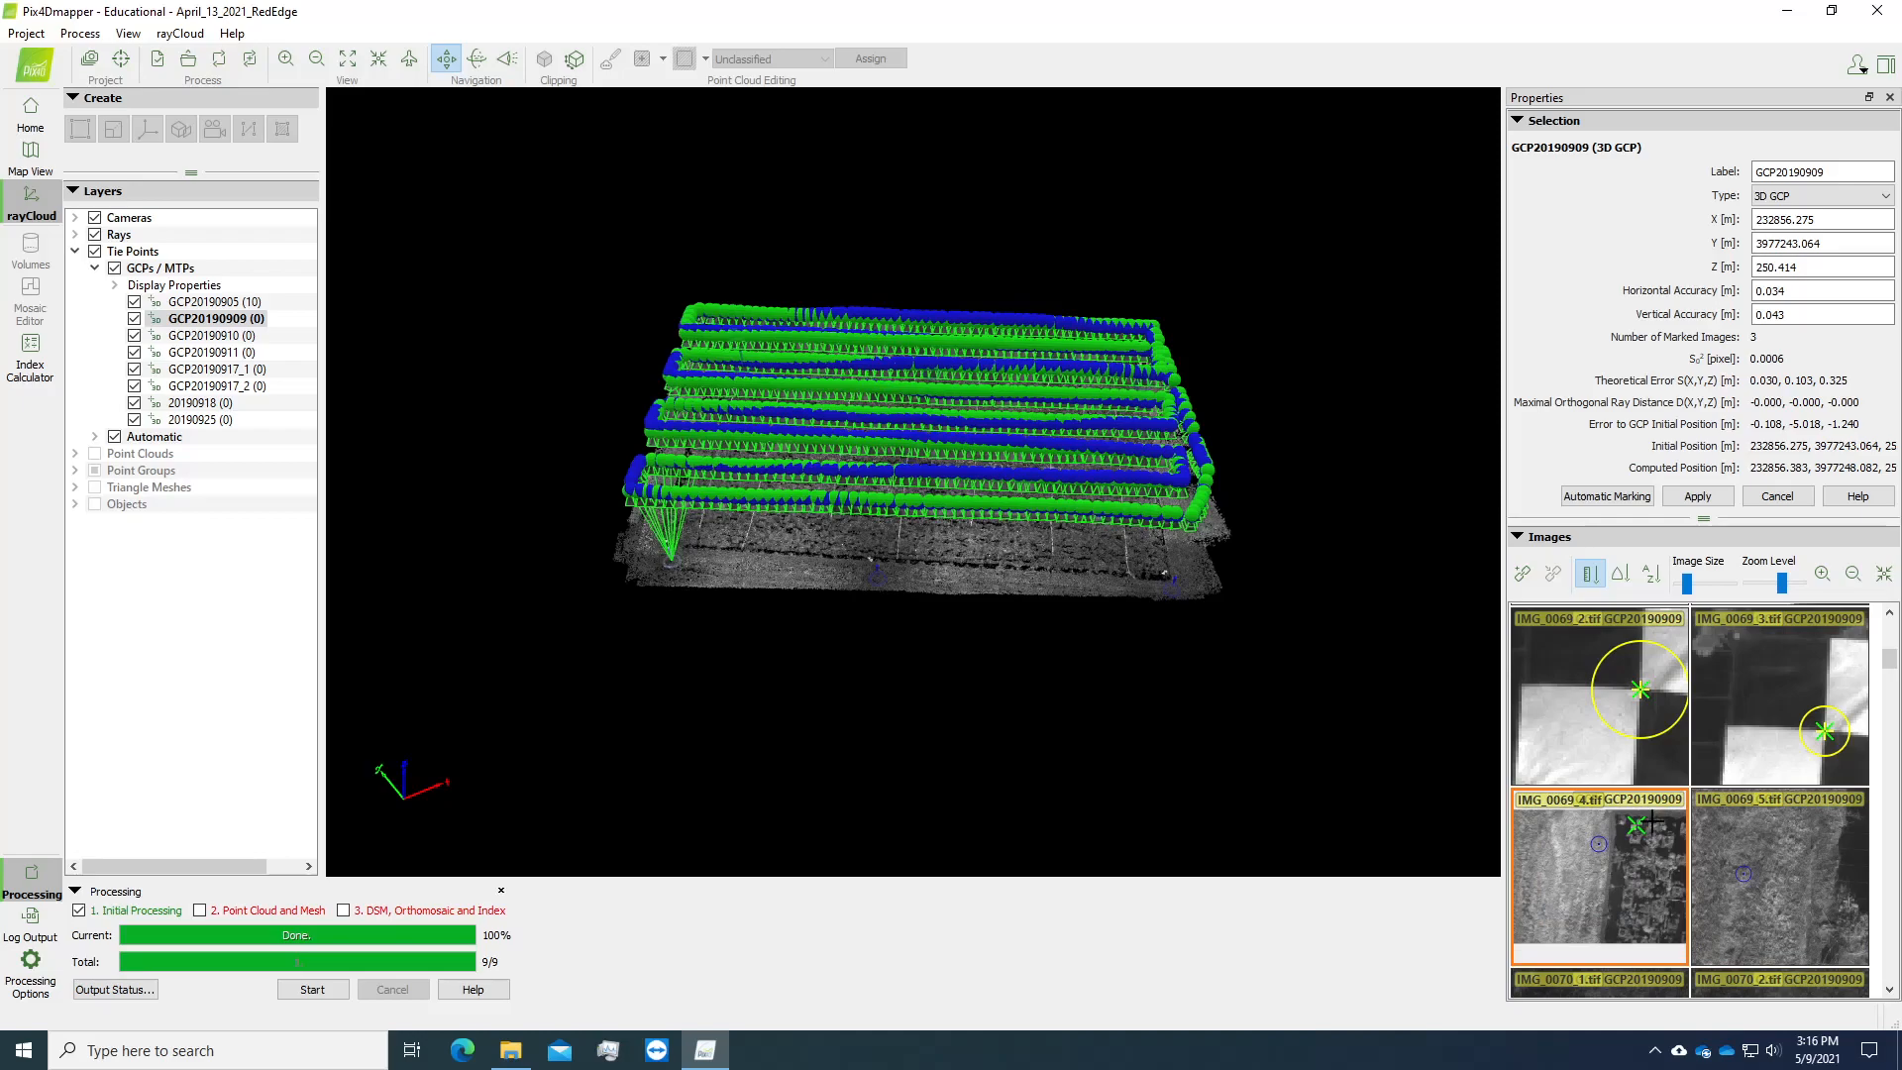
pyautogui.scroll(-3, 1653, 818)
pyautogui.scroll(-3, 1843, 842)
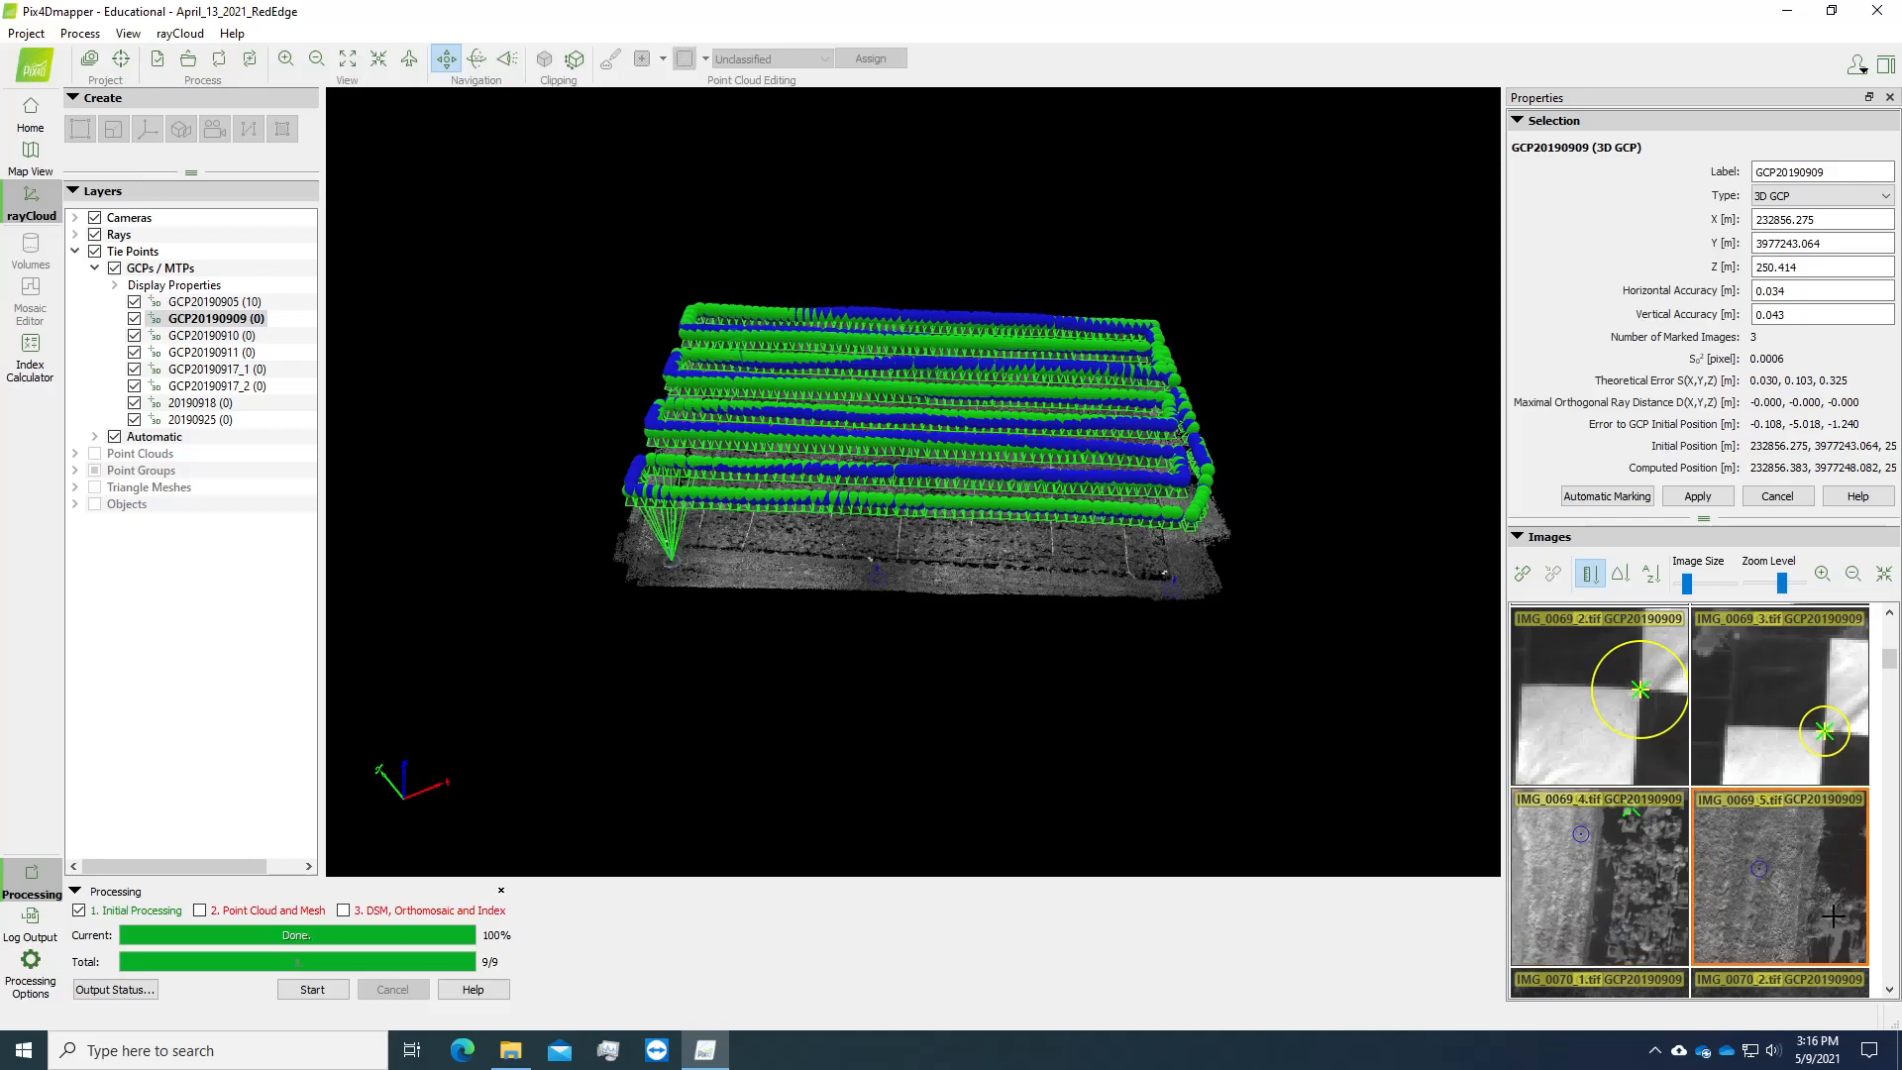
pyautogui.click(1889, 988)
pyautogui.scroll(5, 1575, 857)
pyautogui.scroll(3, 1615, 838)
pyautogui.scroll(1, 1640, 912)
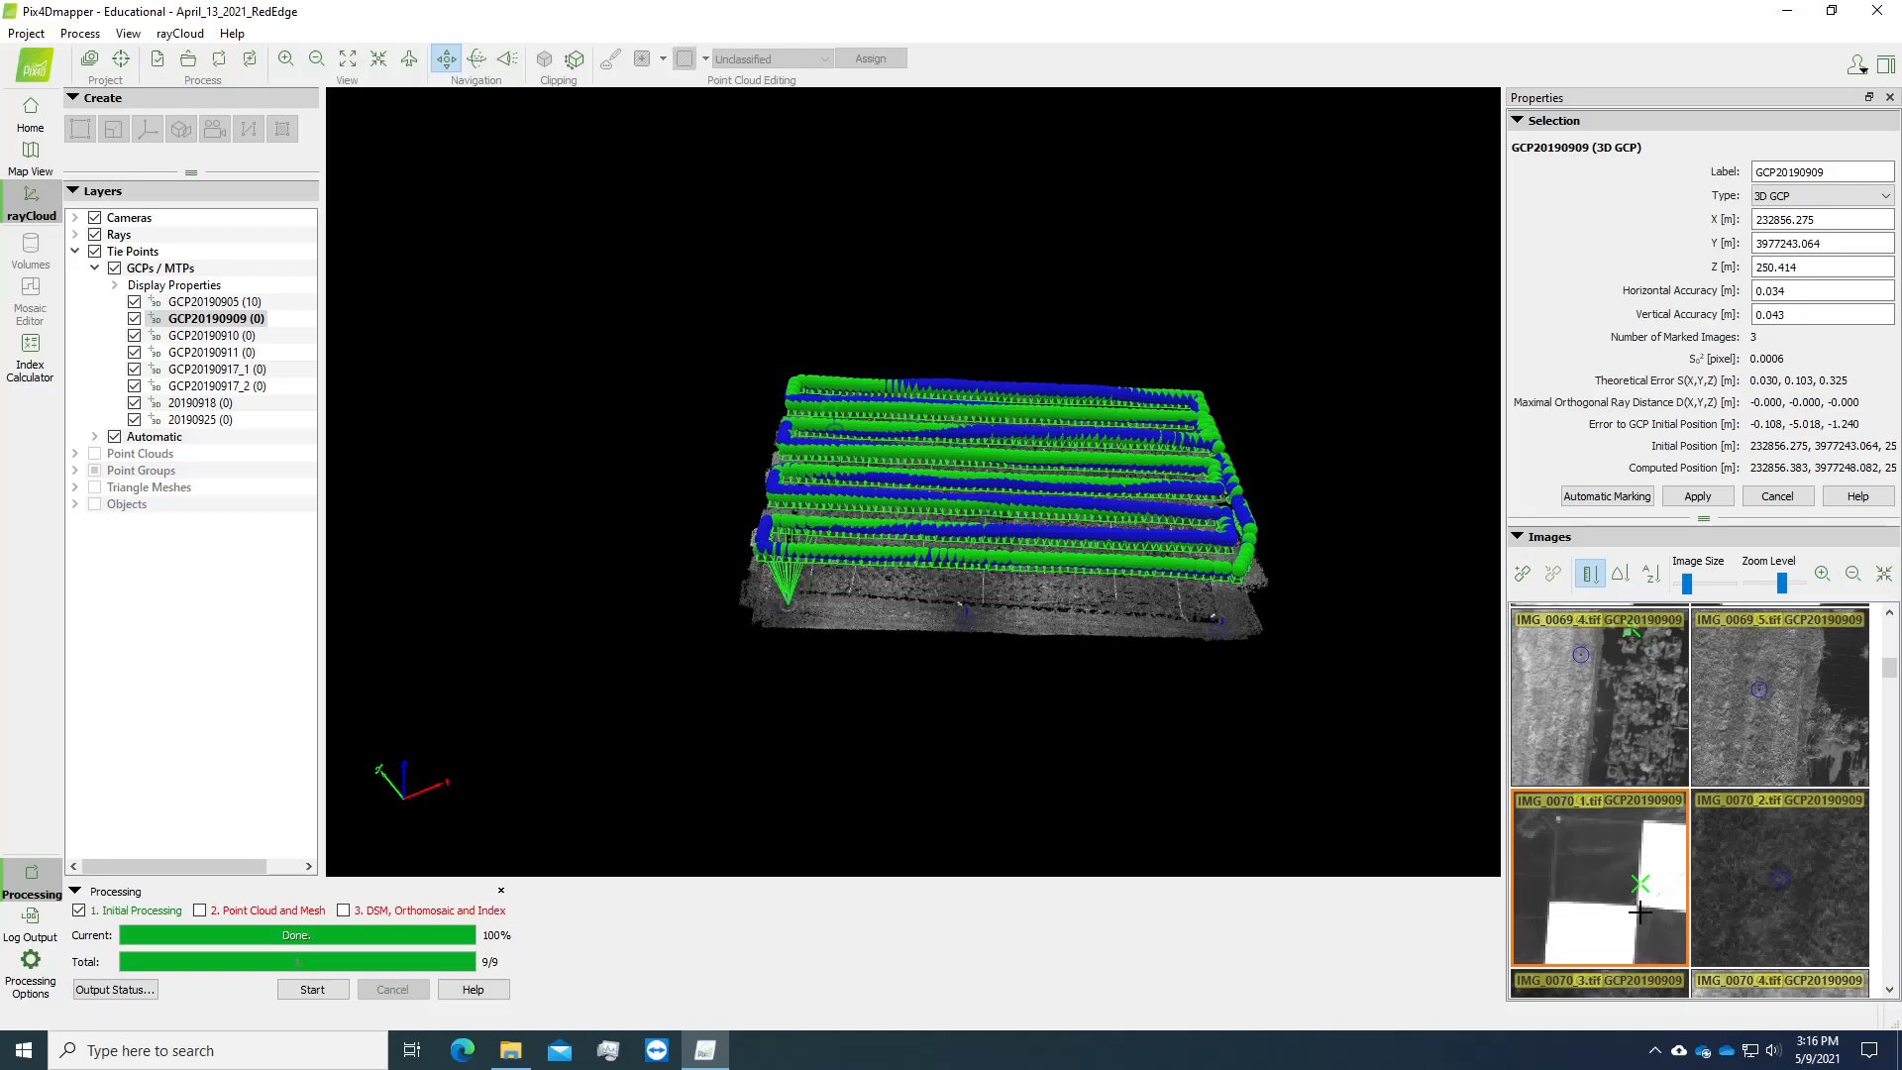
pyautogui.scroll(1, 1641, 911)
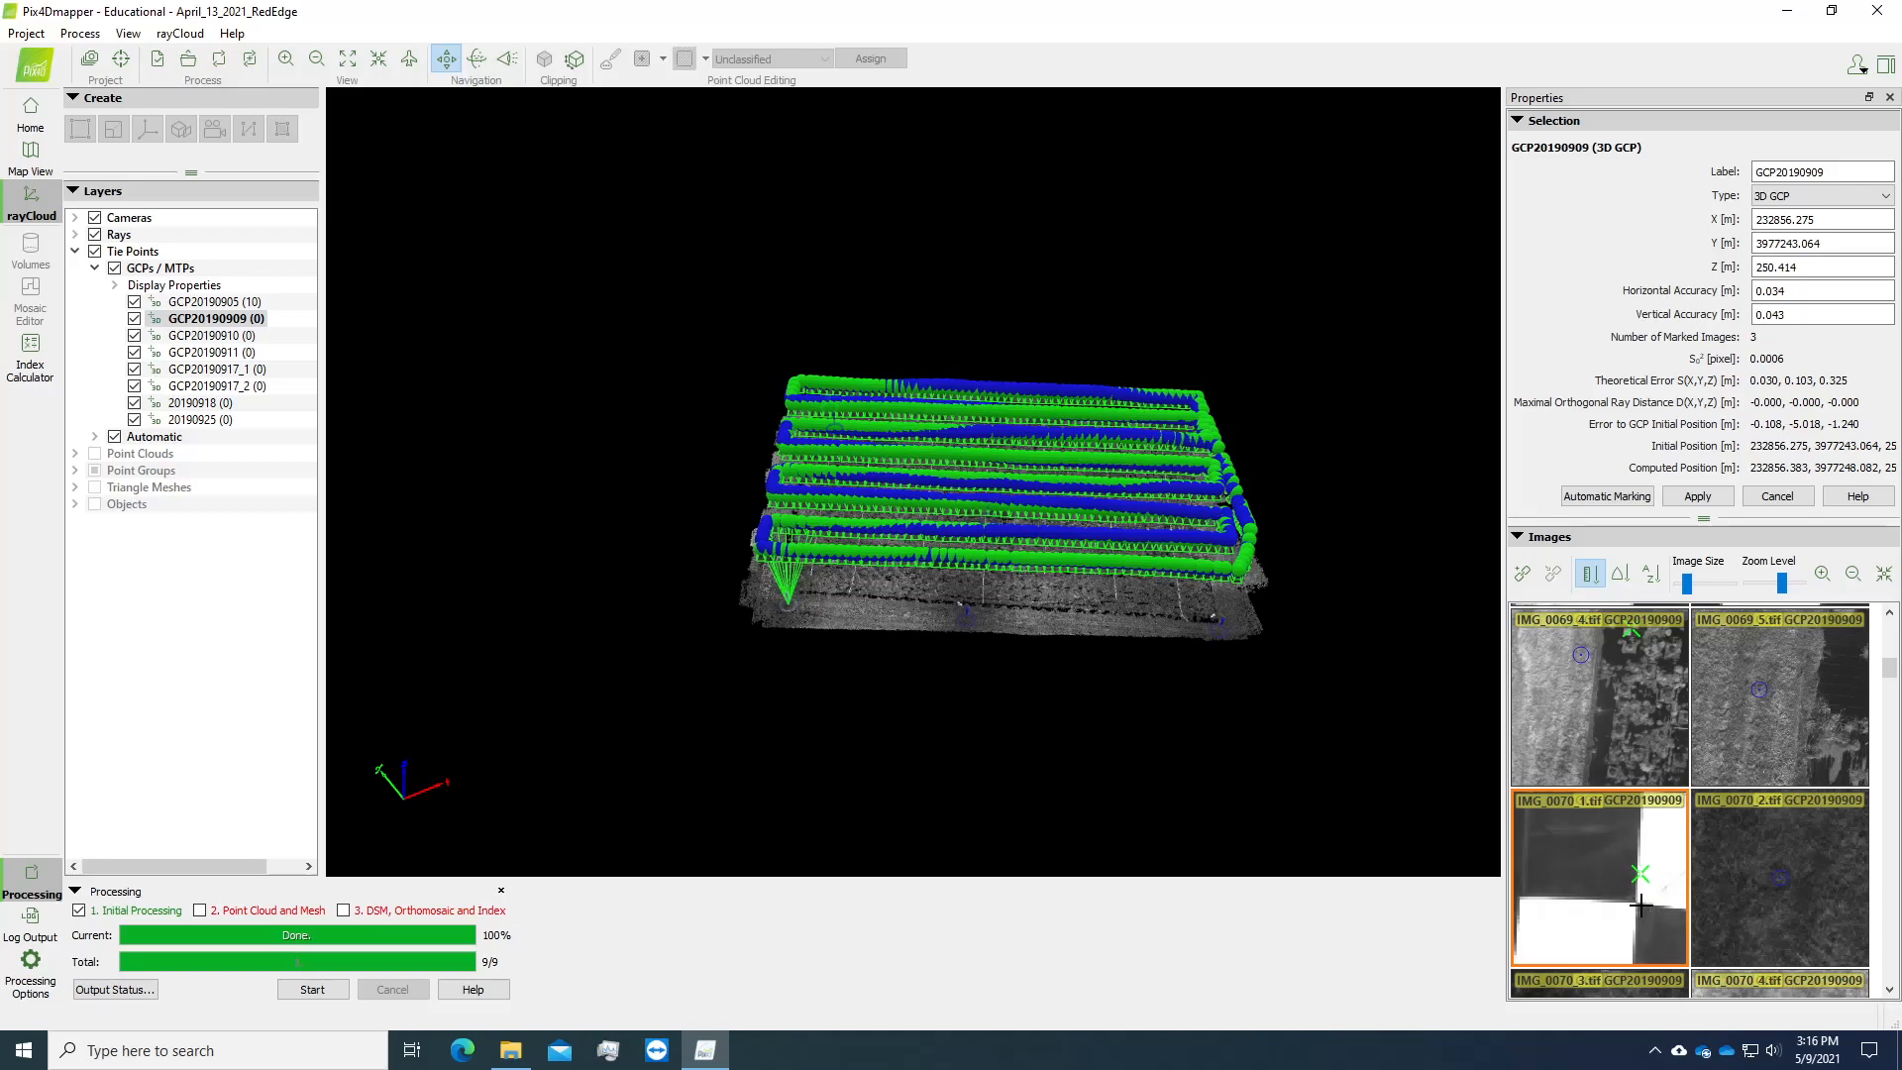
pyautogui.scroll(1, 1636, 902)
pyautogui.click(1636, 901)
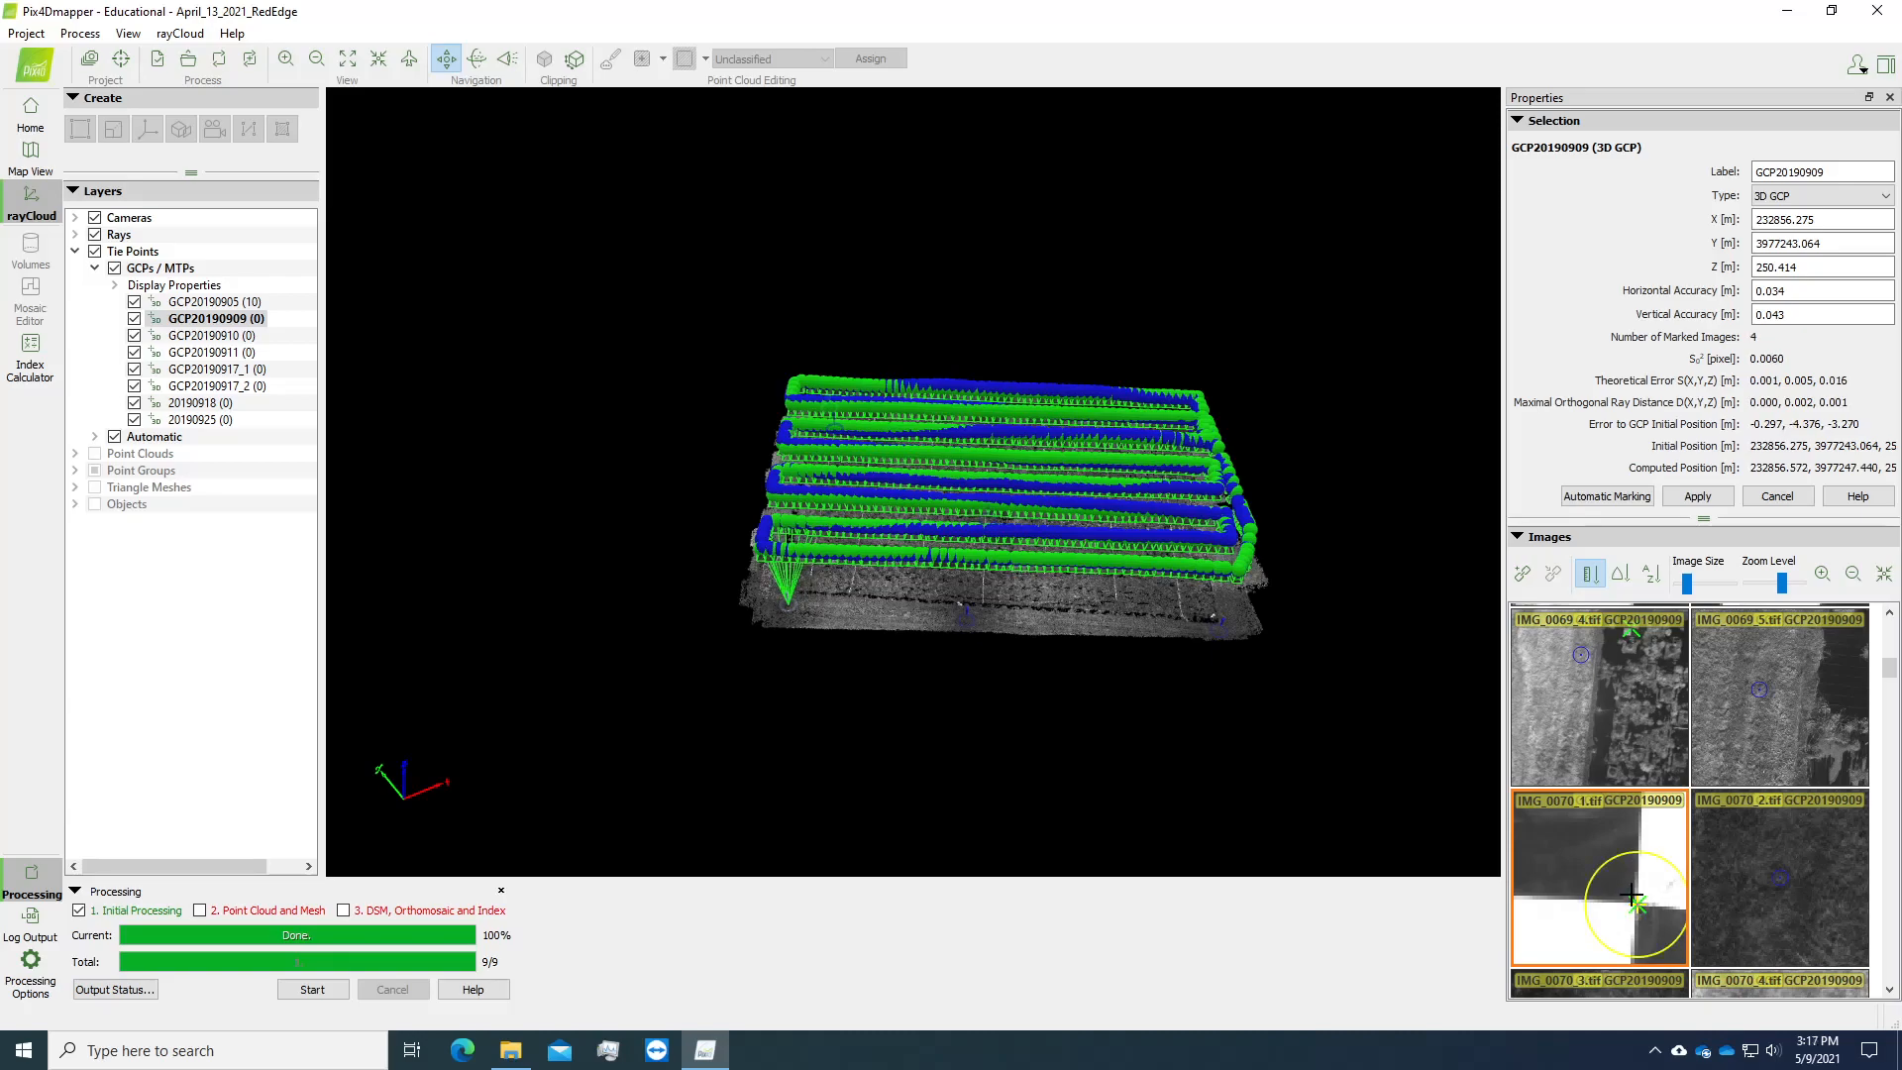
# Find the checkerboard target in image IMG_0070_2.tif and mark GCP20190909 at its centre.
pyautogui.scroll(-3, 1824, 914)
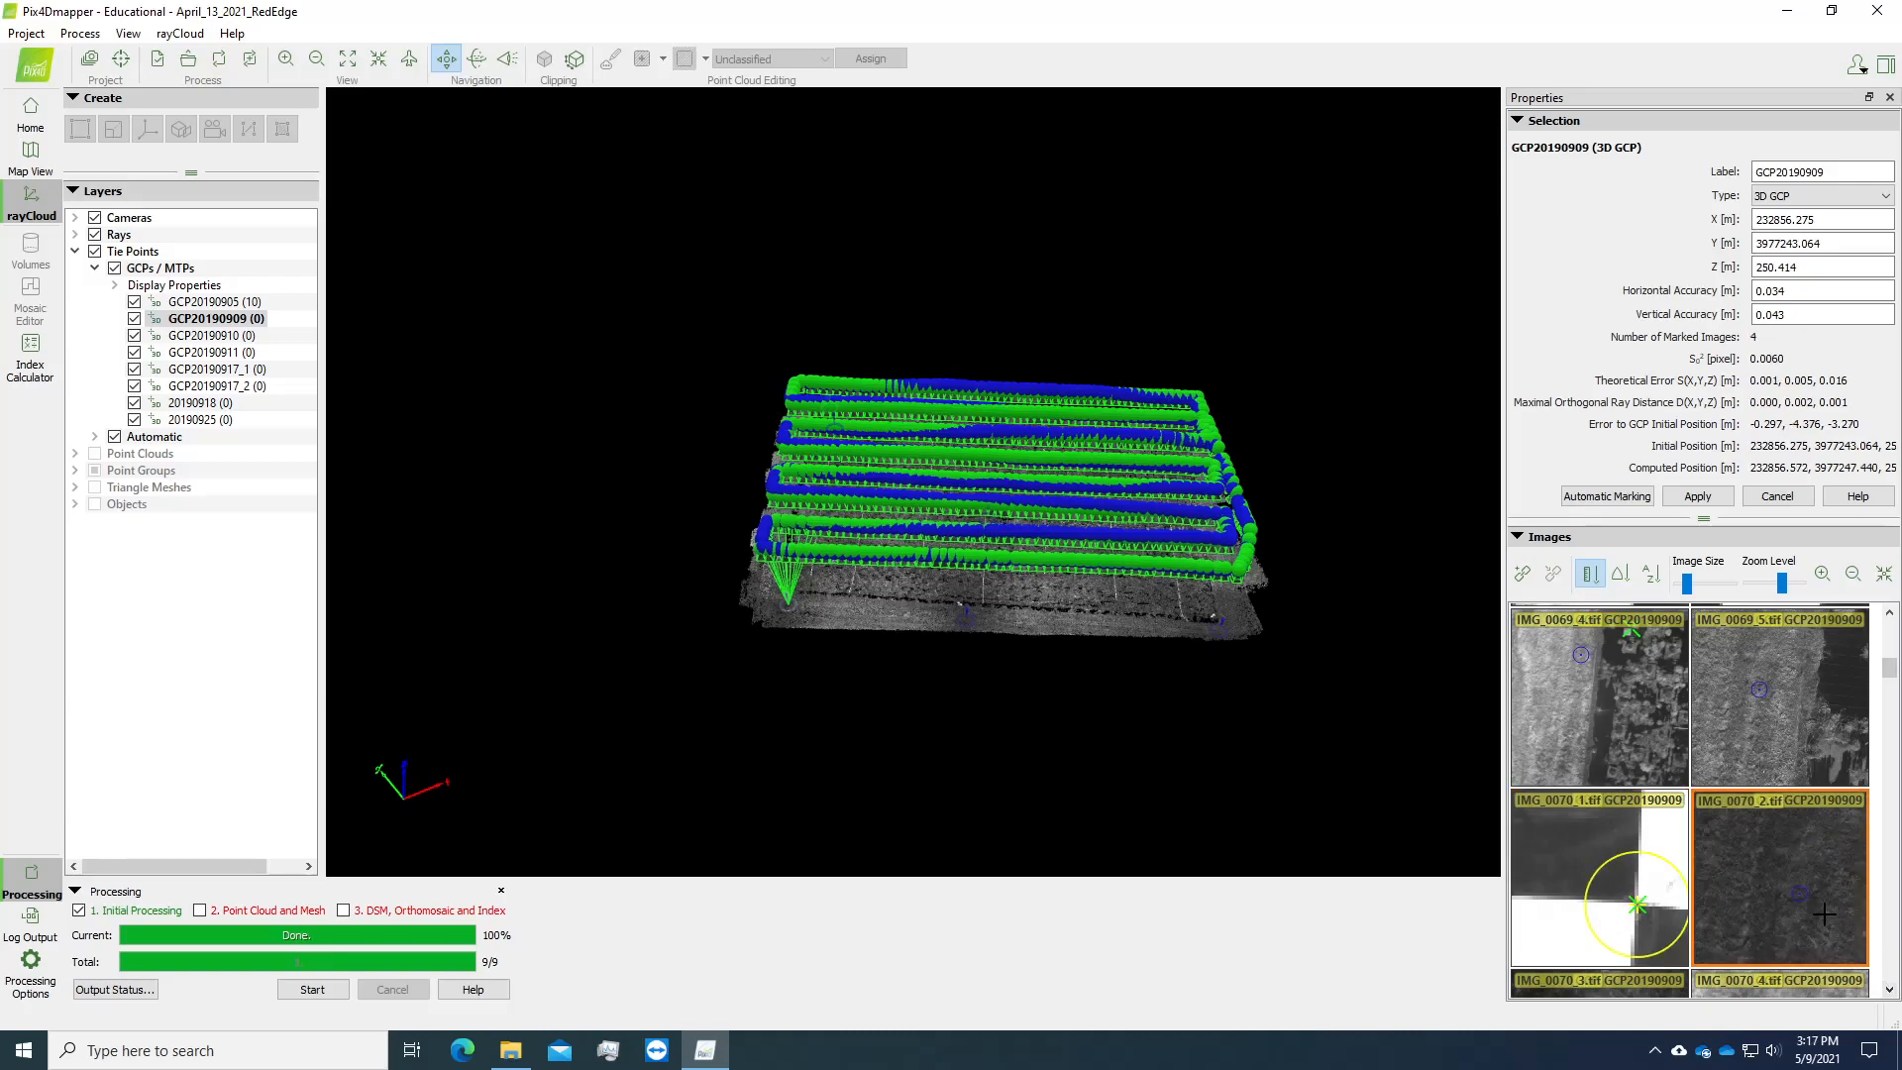
pyautogui.scroll(4, 1844, 811)
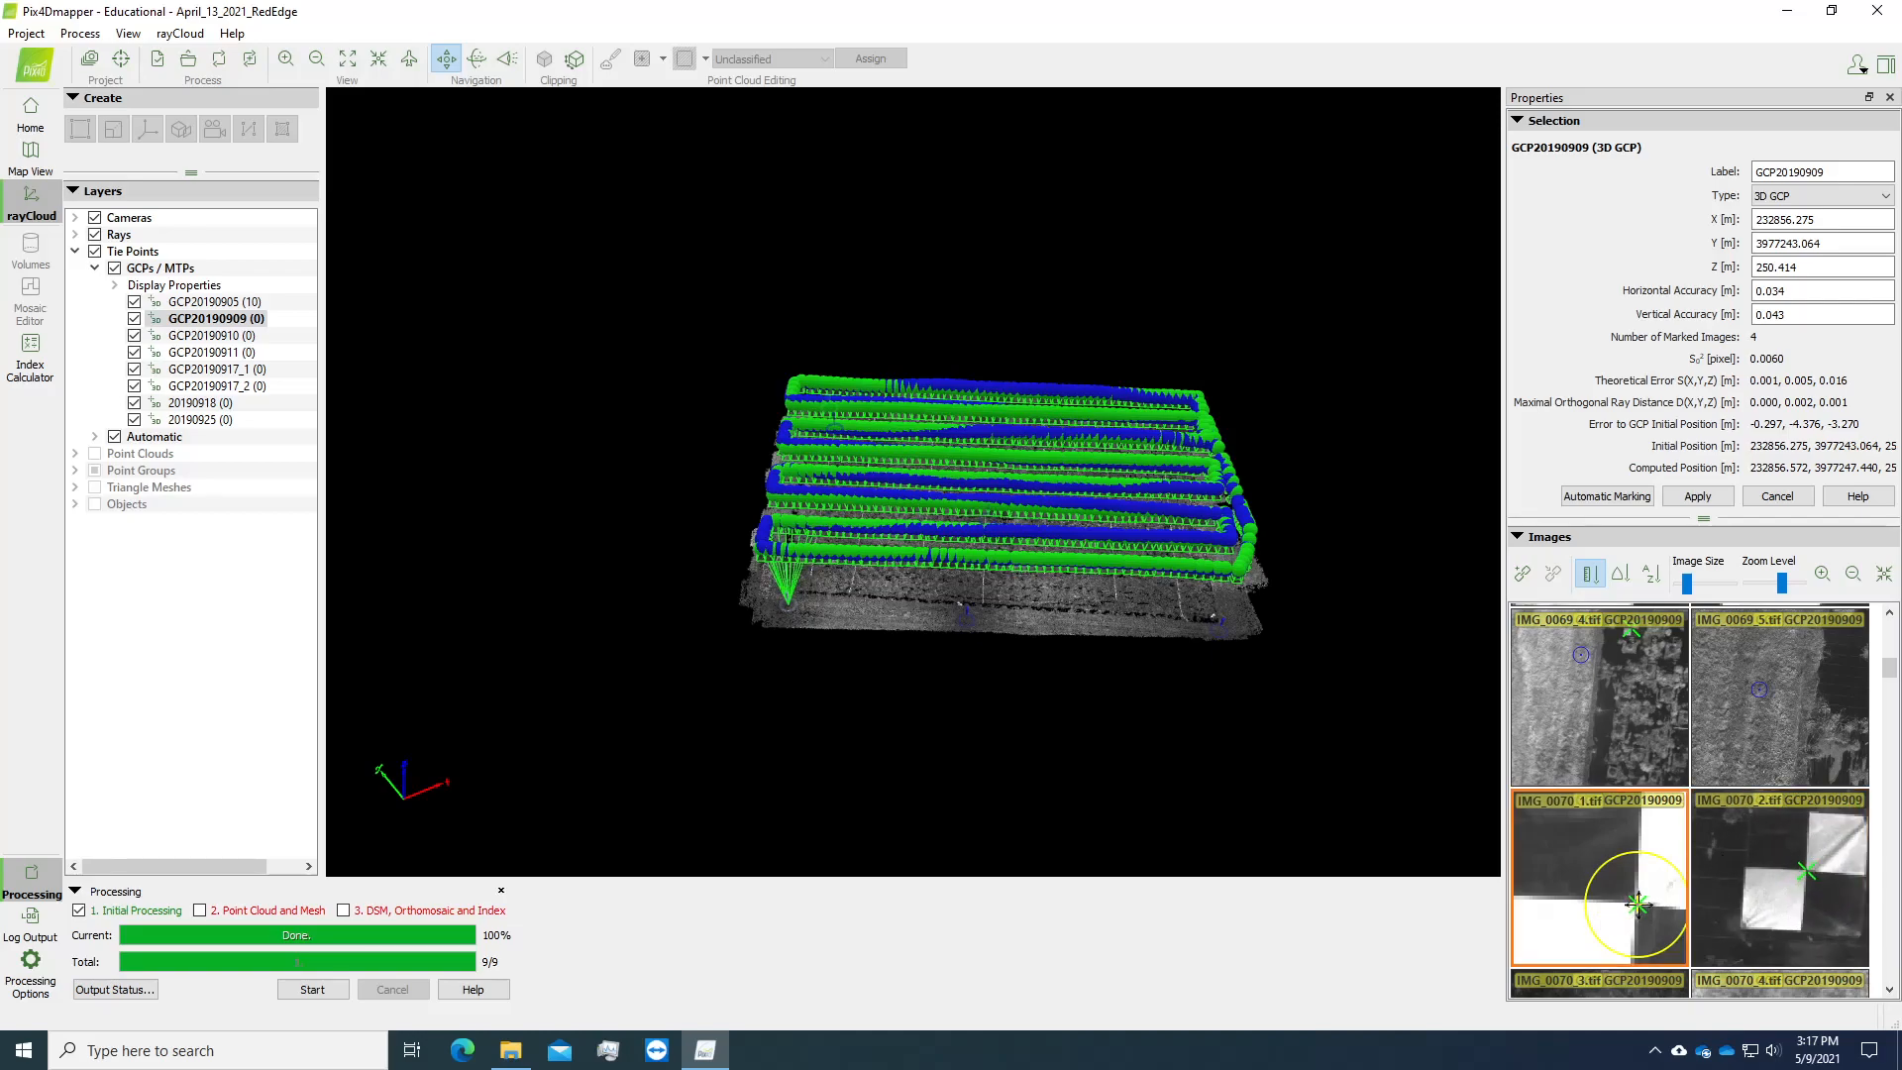
pyautogui.scroll(3, 1803, 870)
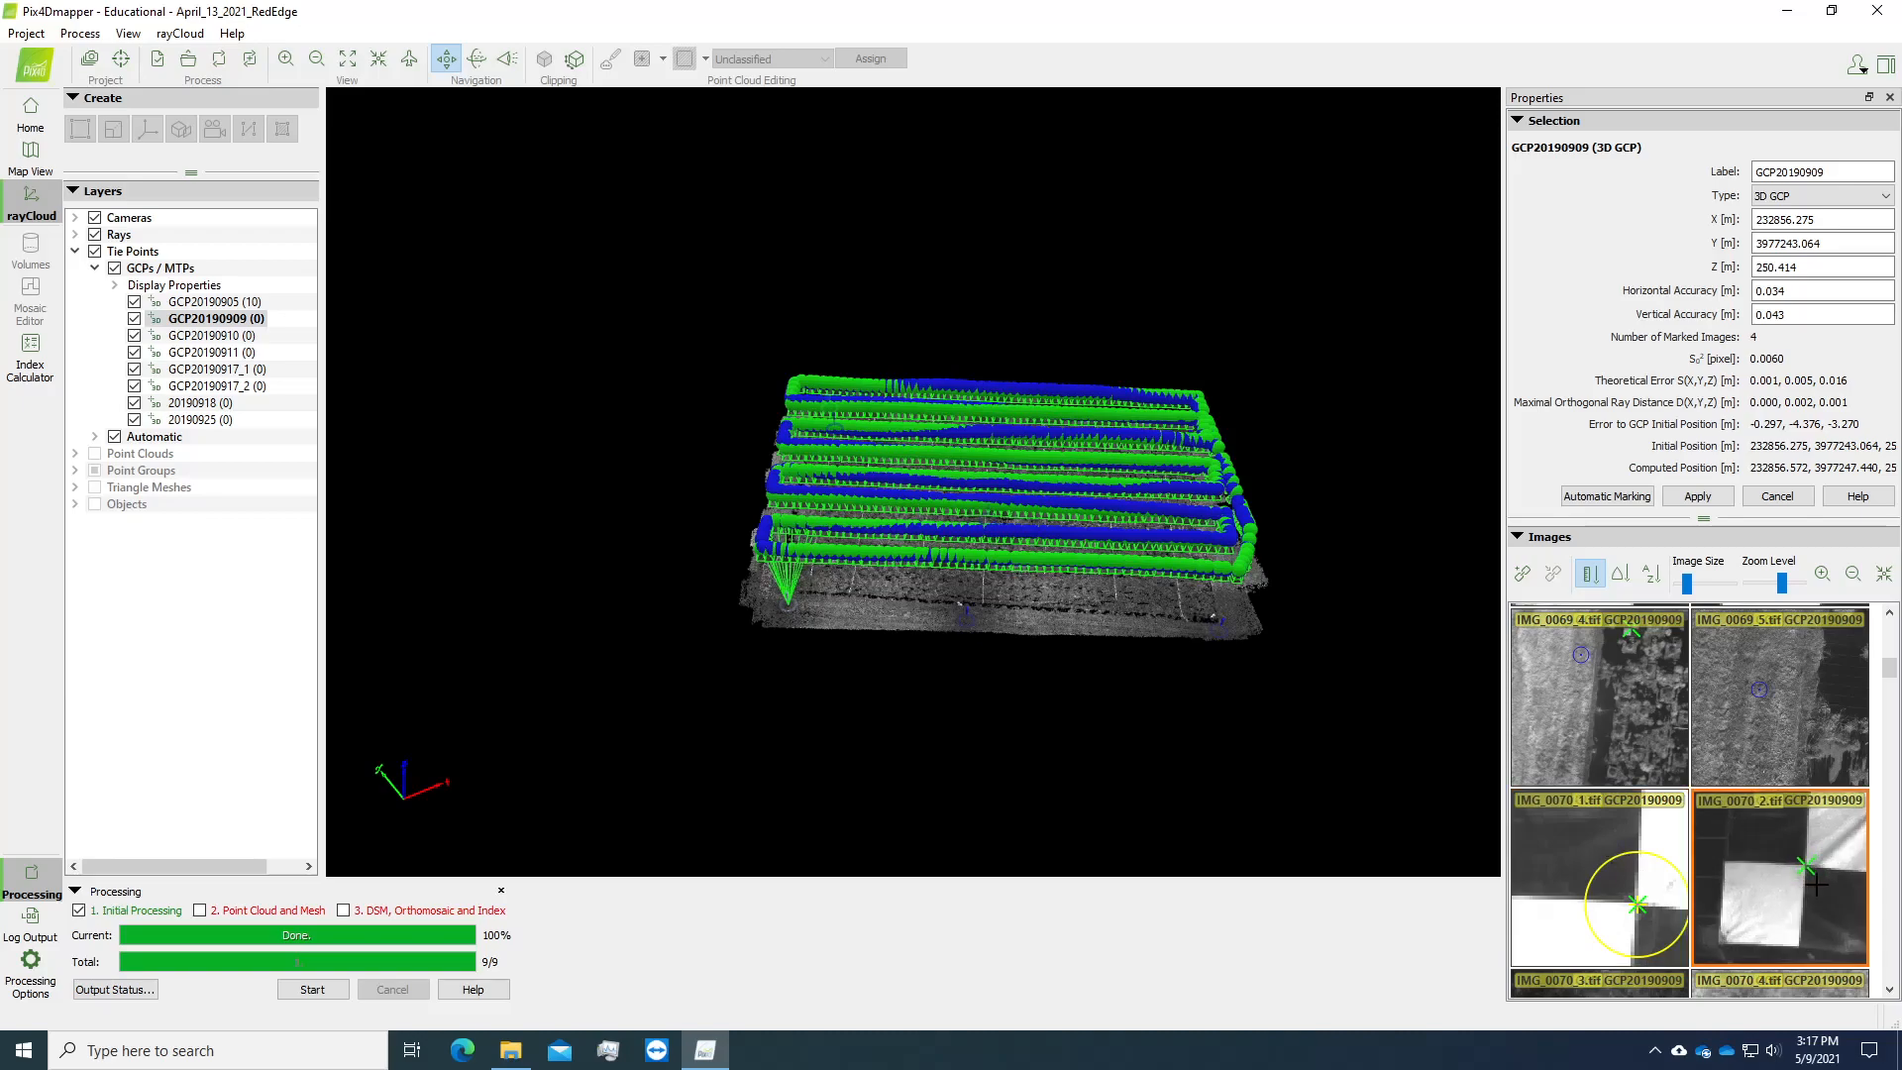
pyautogui.scroll(2, 1802, 870)
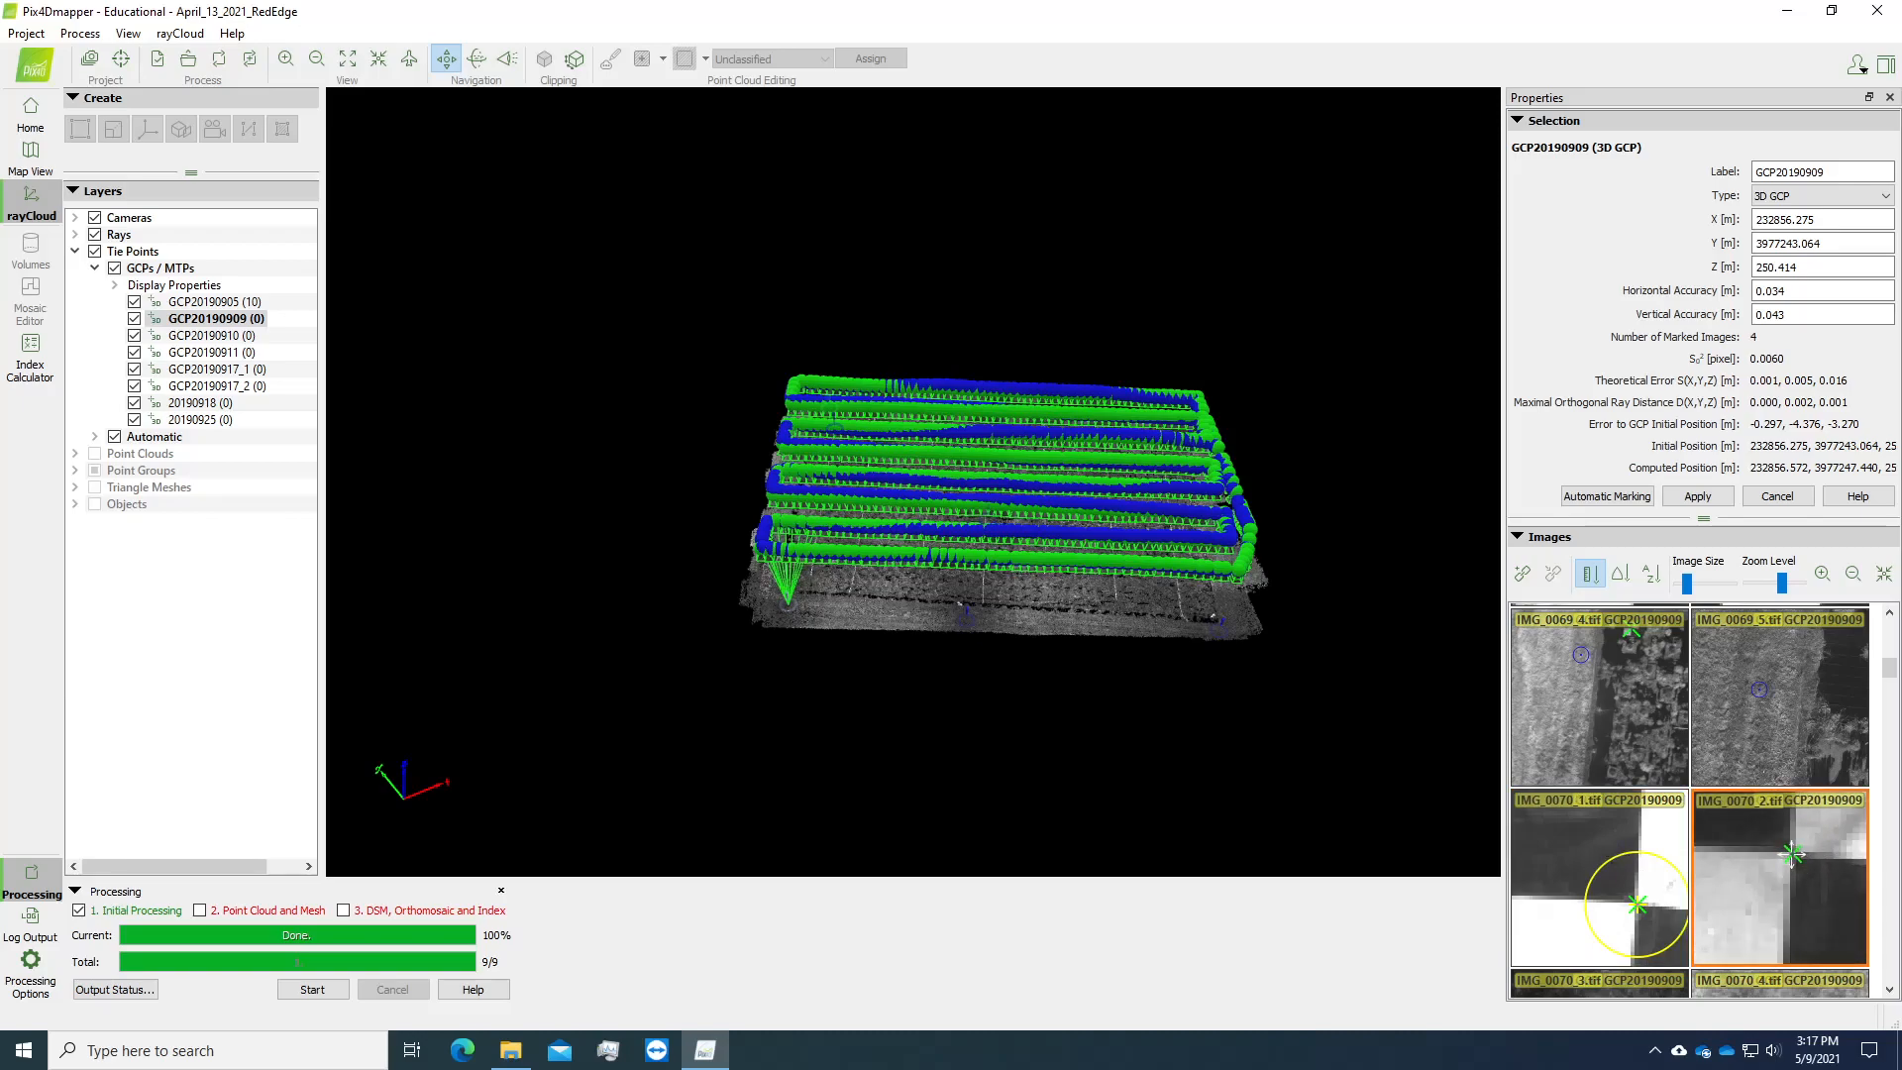
pyautogui.click(1793, 856)
# Mark GCP20190909 at the checkerboard target's centre in image IMG_0071_1.tif.
pyautogui.scroll(-1, 1886, 977)
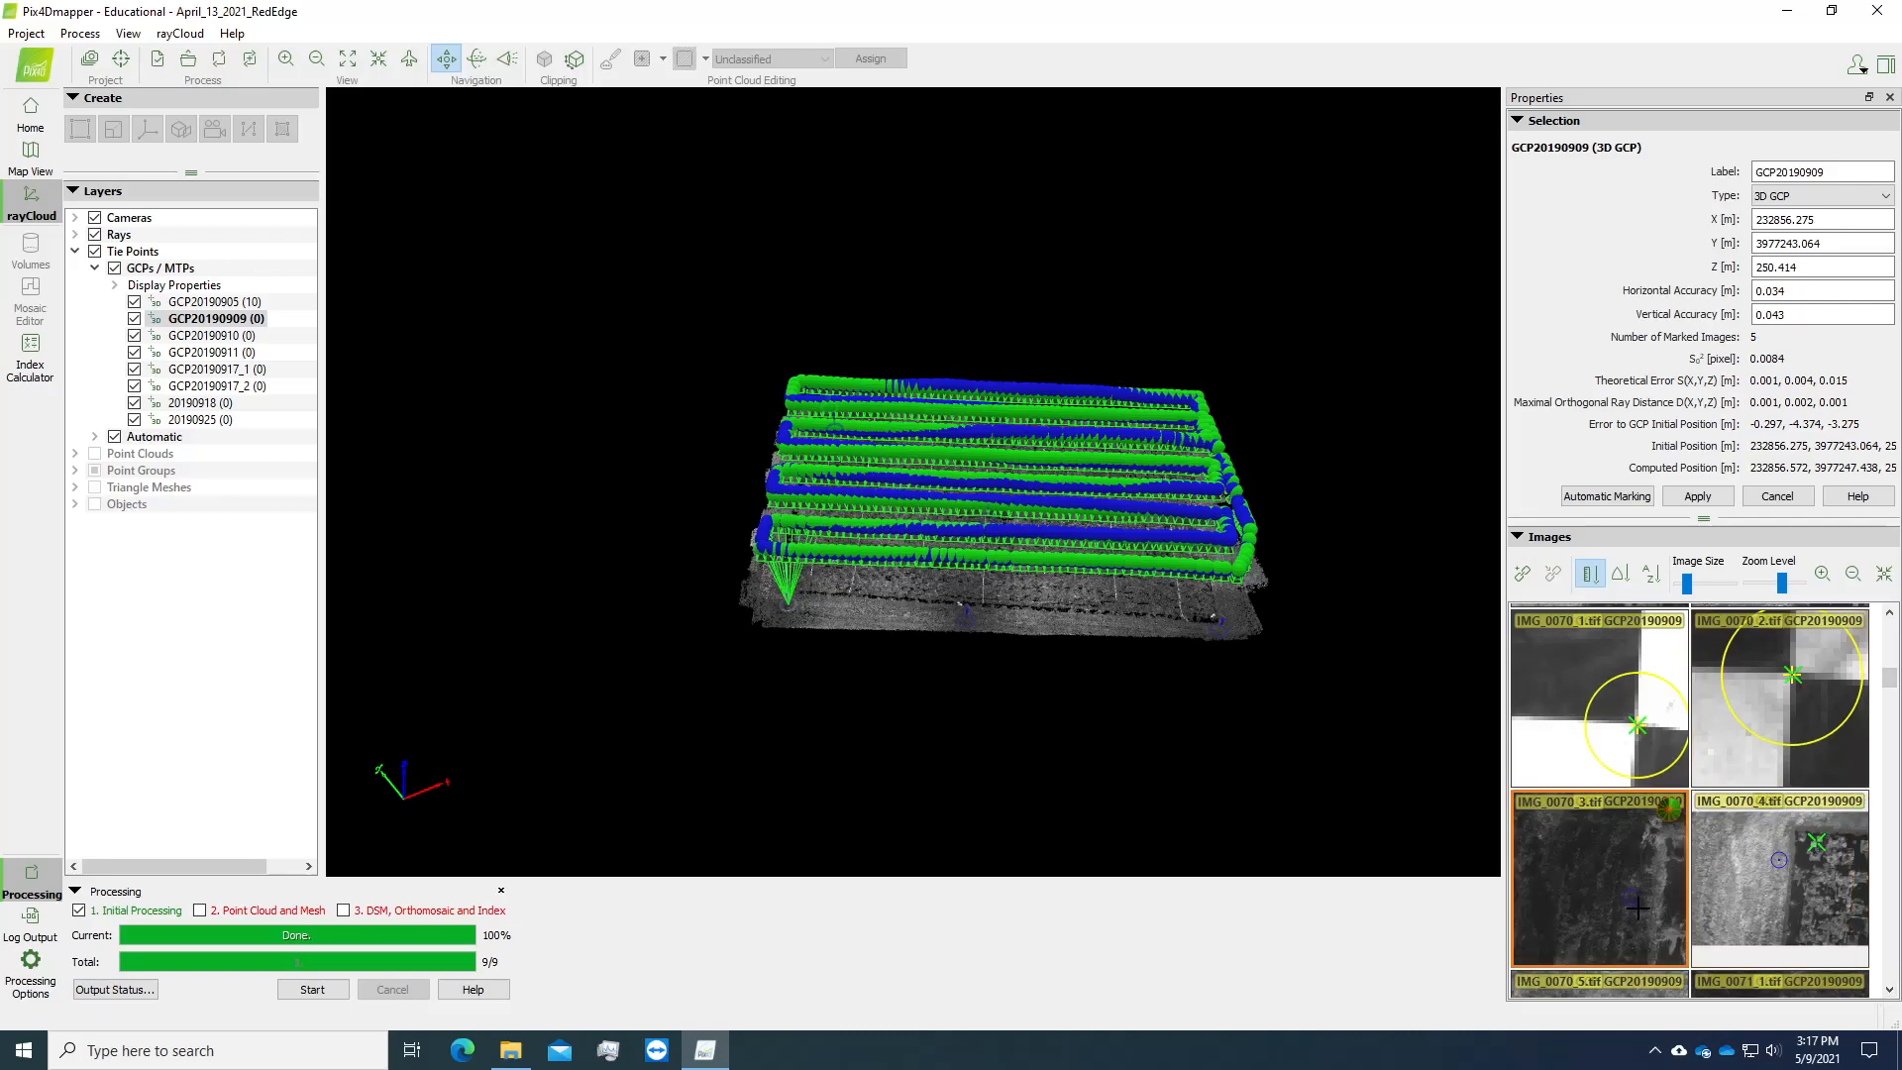
pyautogui.click(1889, 990)
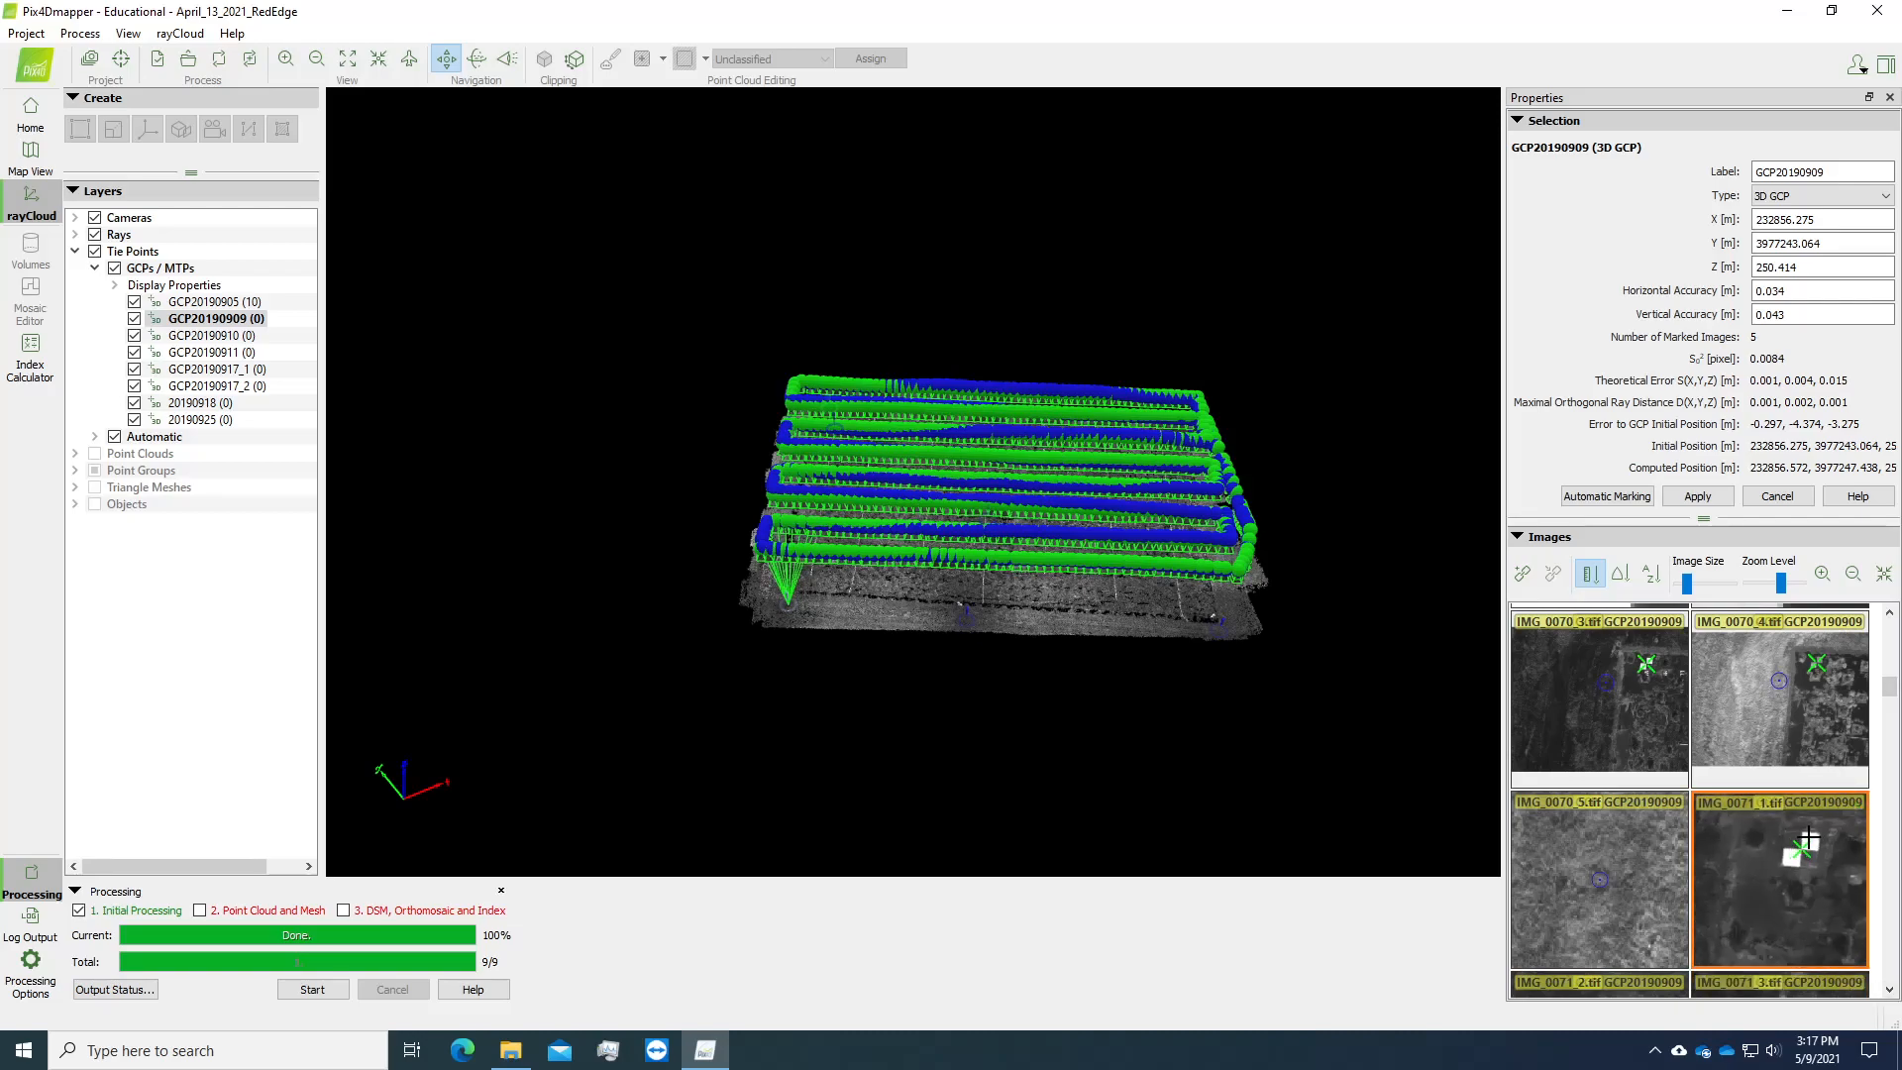
pyautogui.scroll(3, 1788, 854)
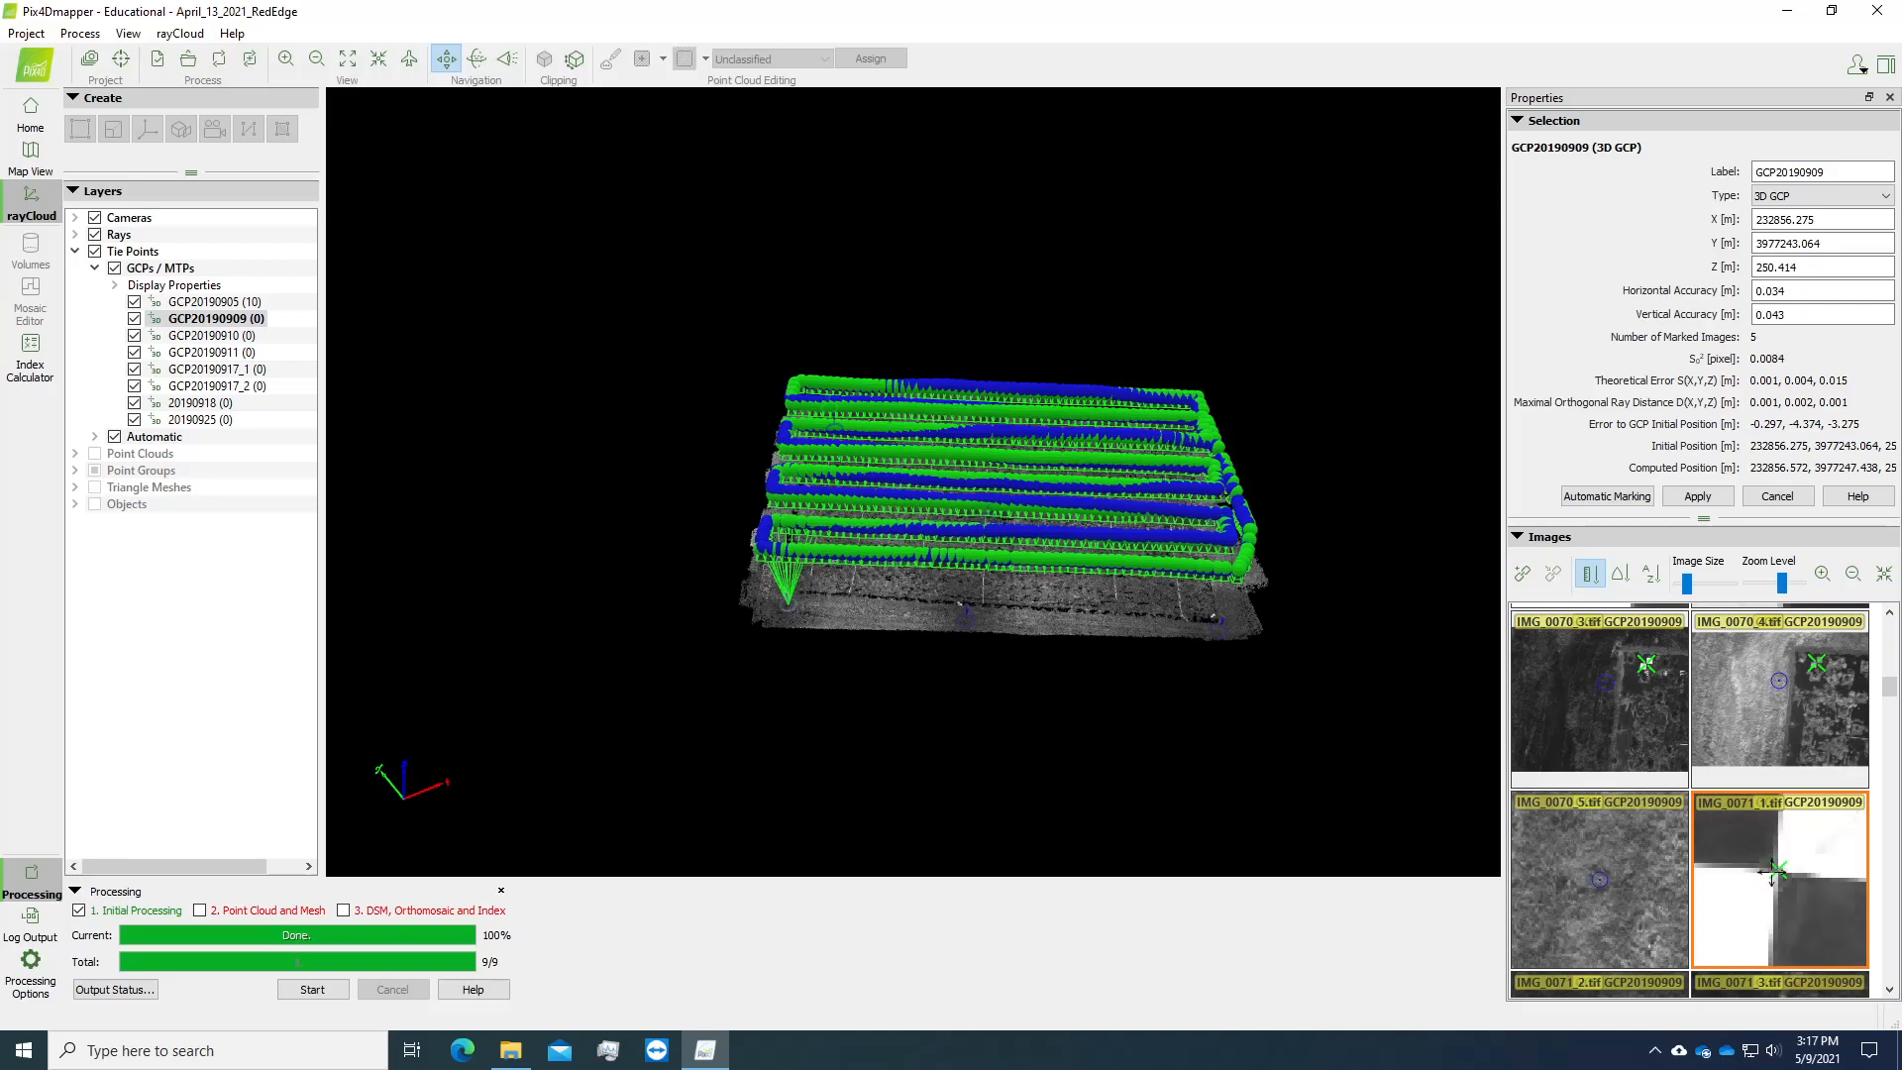
pyautogui.click(1774, 870)
pyautogui.click(1774, 869)
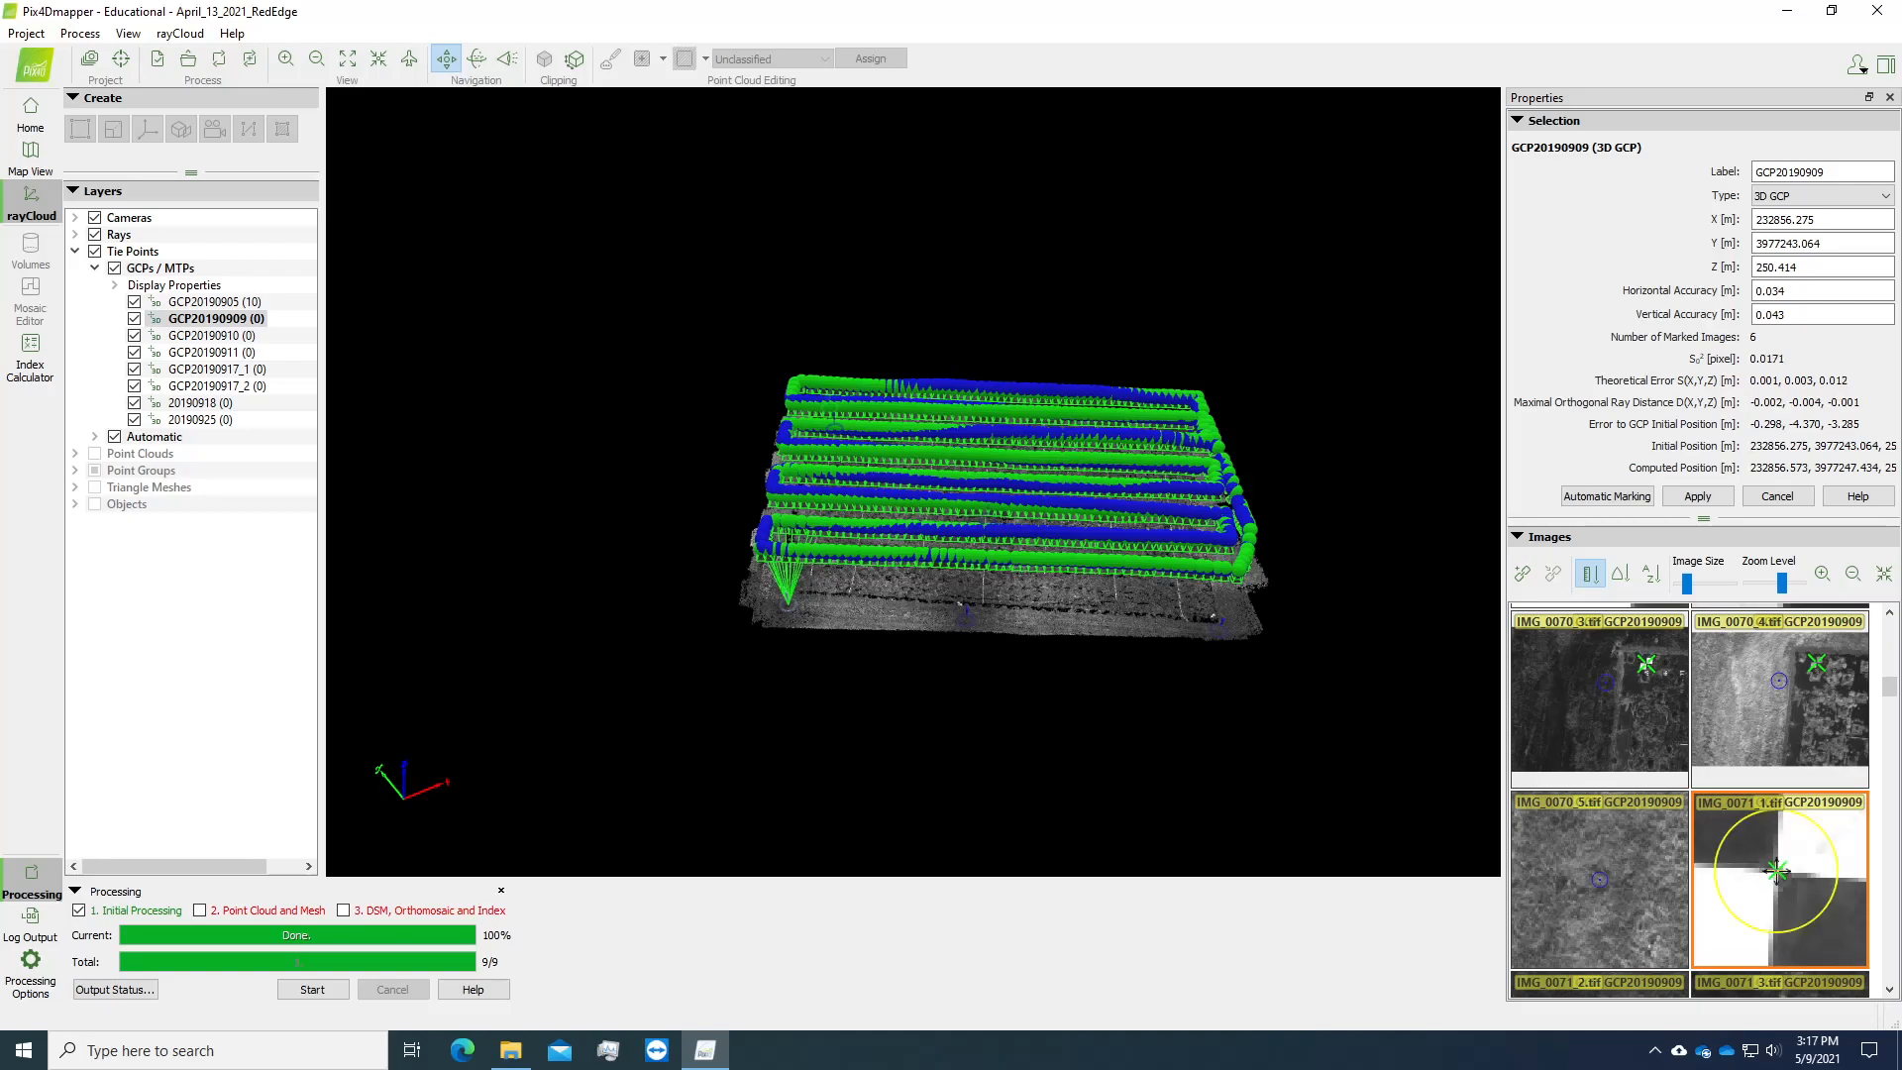
# Mark GCP20190909 at the checkerboard target's centre in image IMG_0071_2.tif.
pyautogui.click(1888, 989)
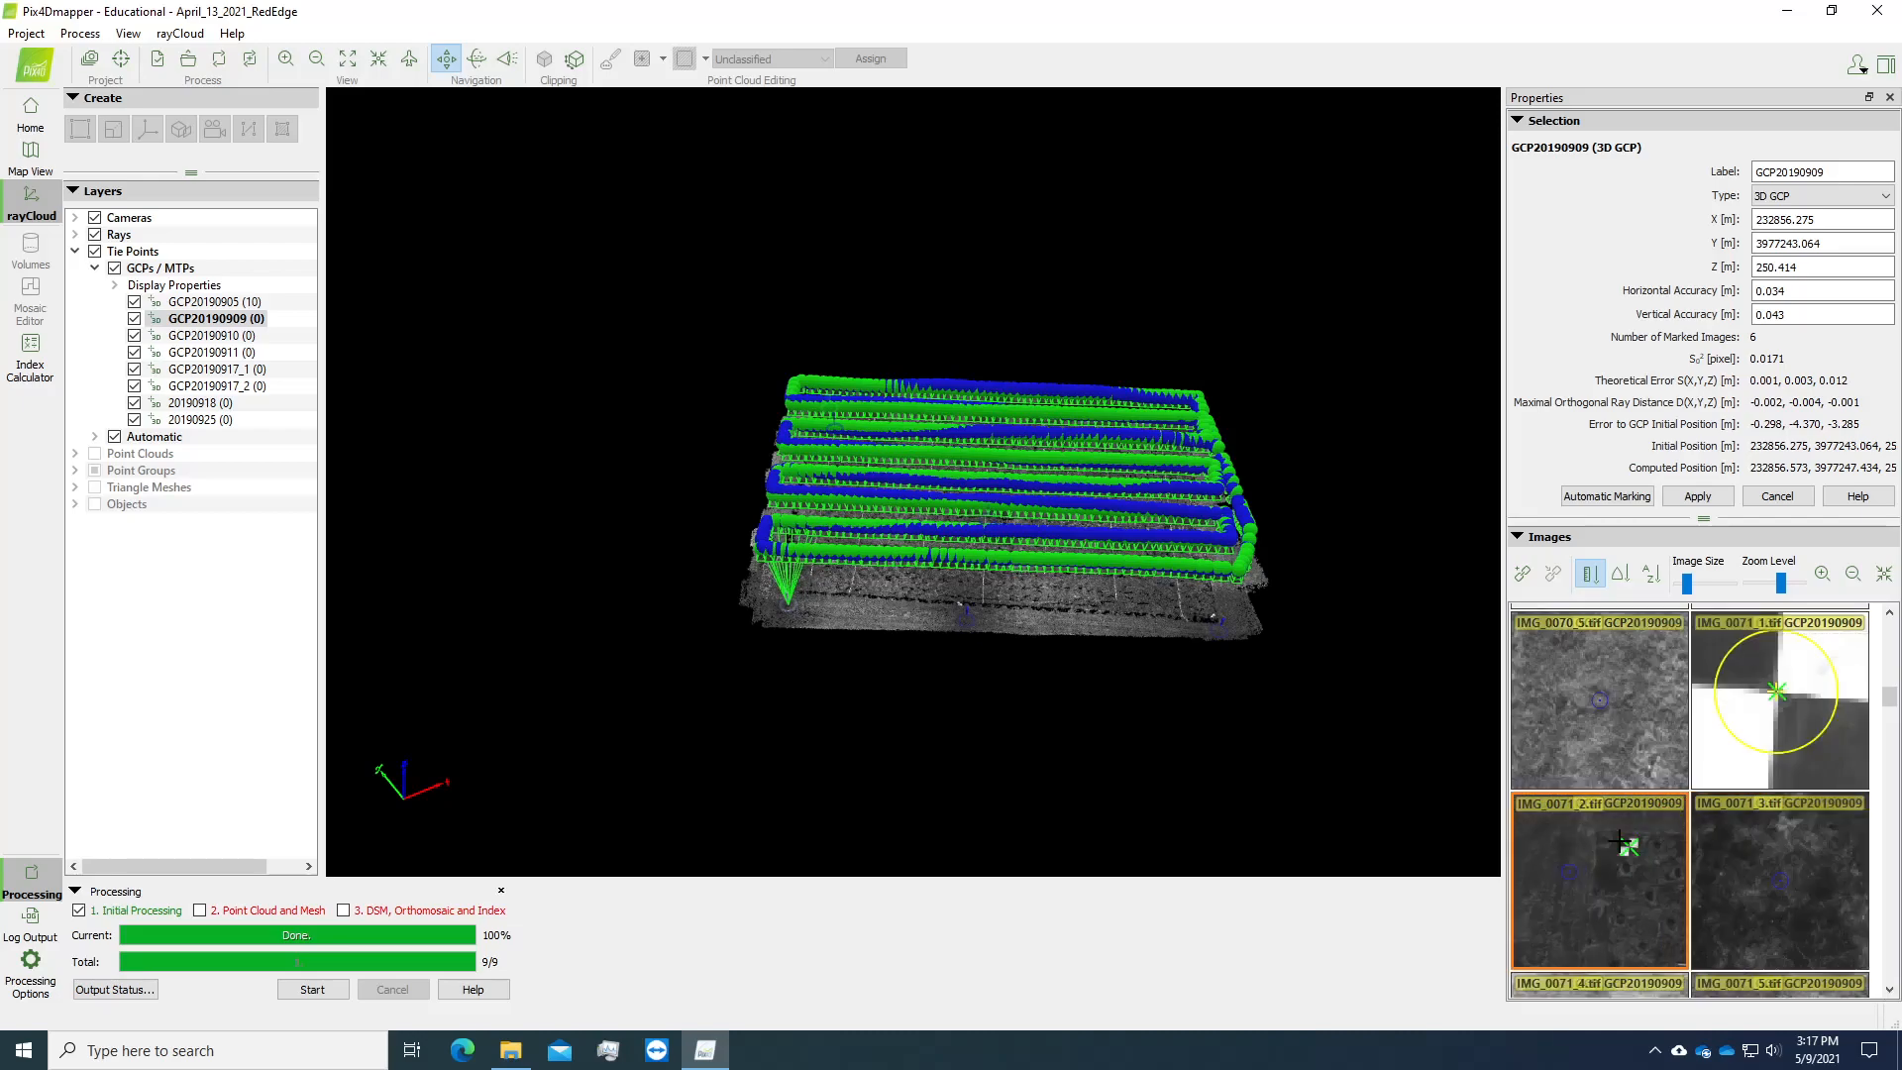
pyautogui.scroll(3, 1617, 847)
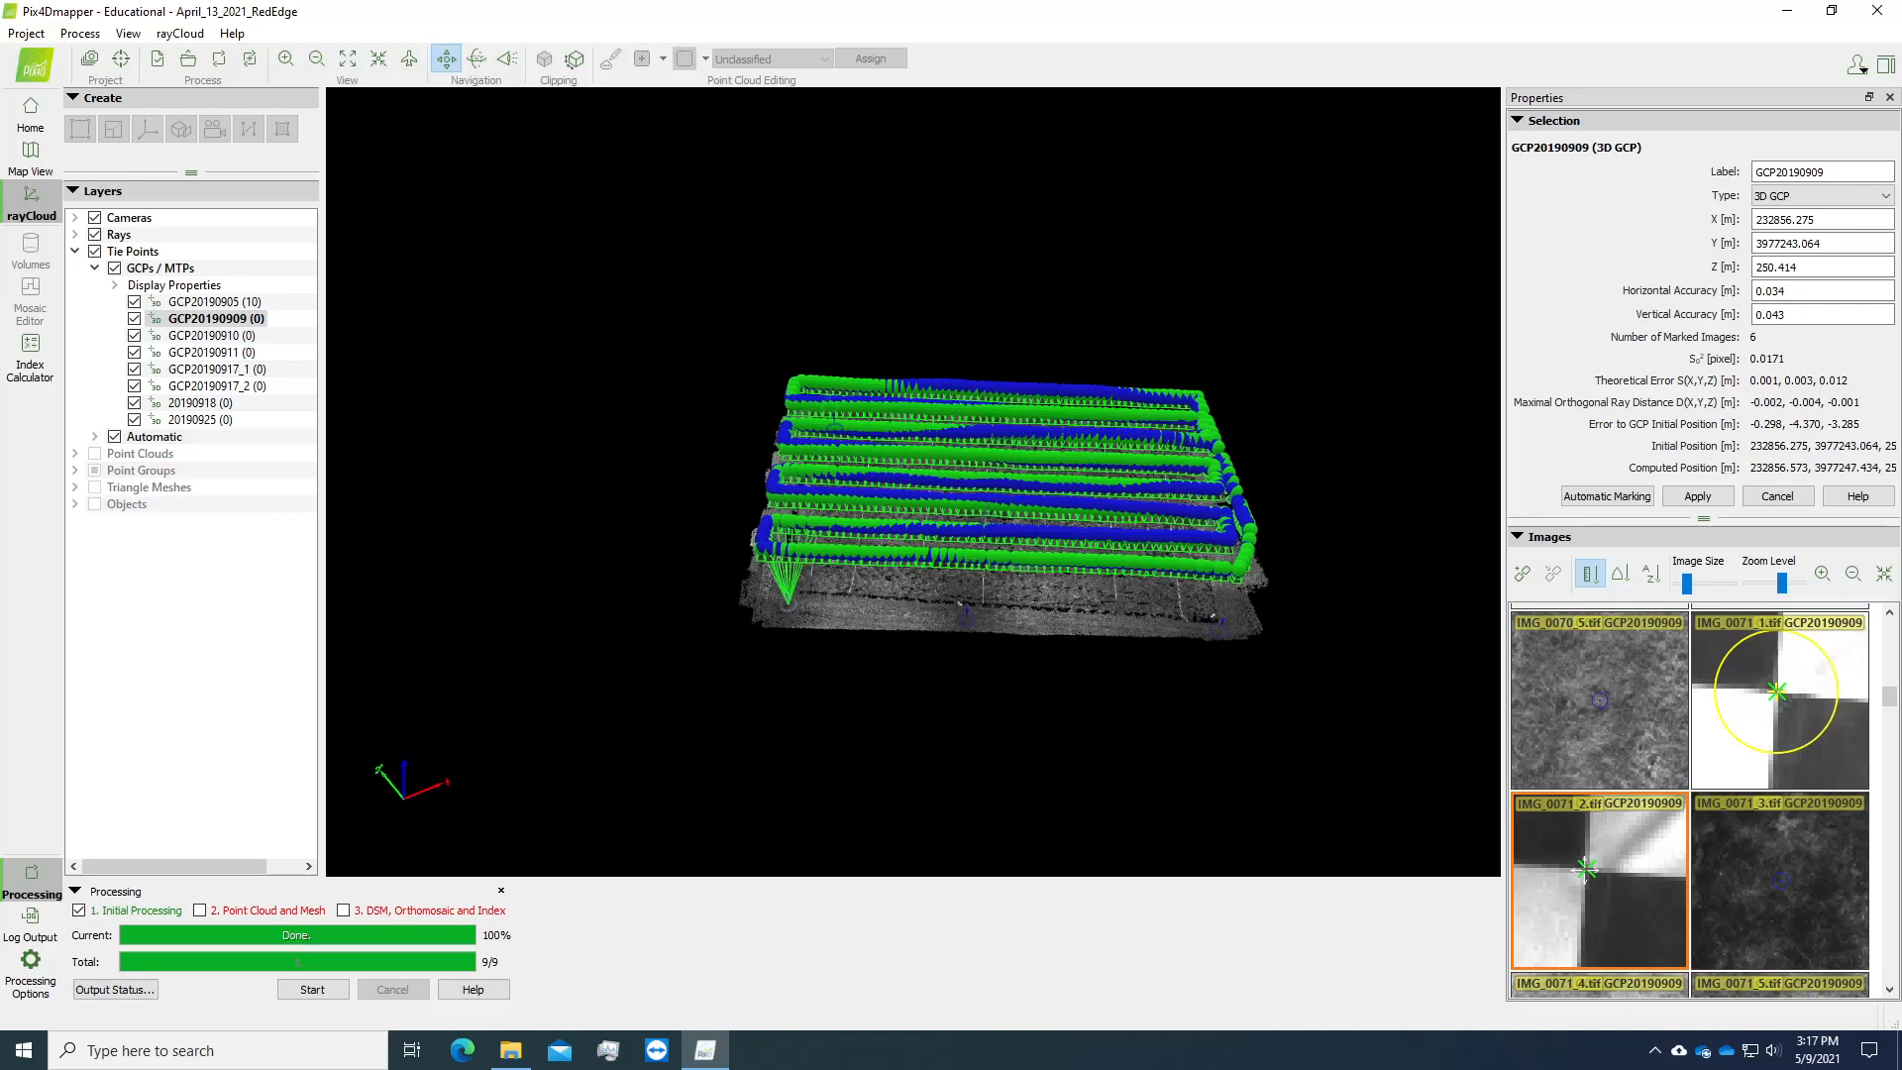
pyautogui.click(1585, 868)
# Examine images IMG_0072_1.tif, IMG_0073_1.tif and IMG_0074_1.tif for the GCP20190909 checkerboard target.
pyautogui.click(1889, 988)
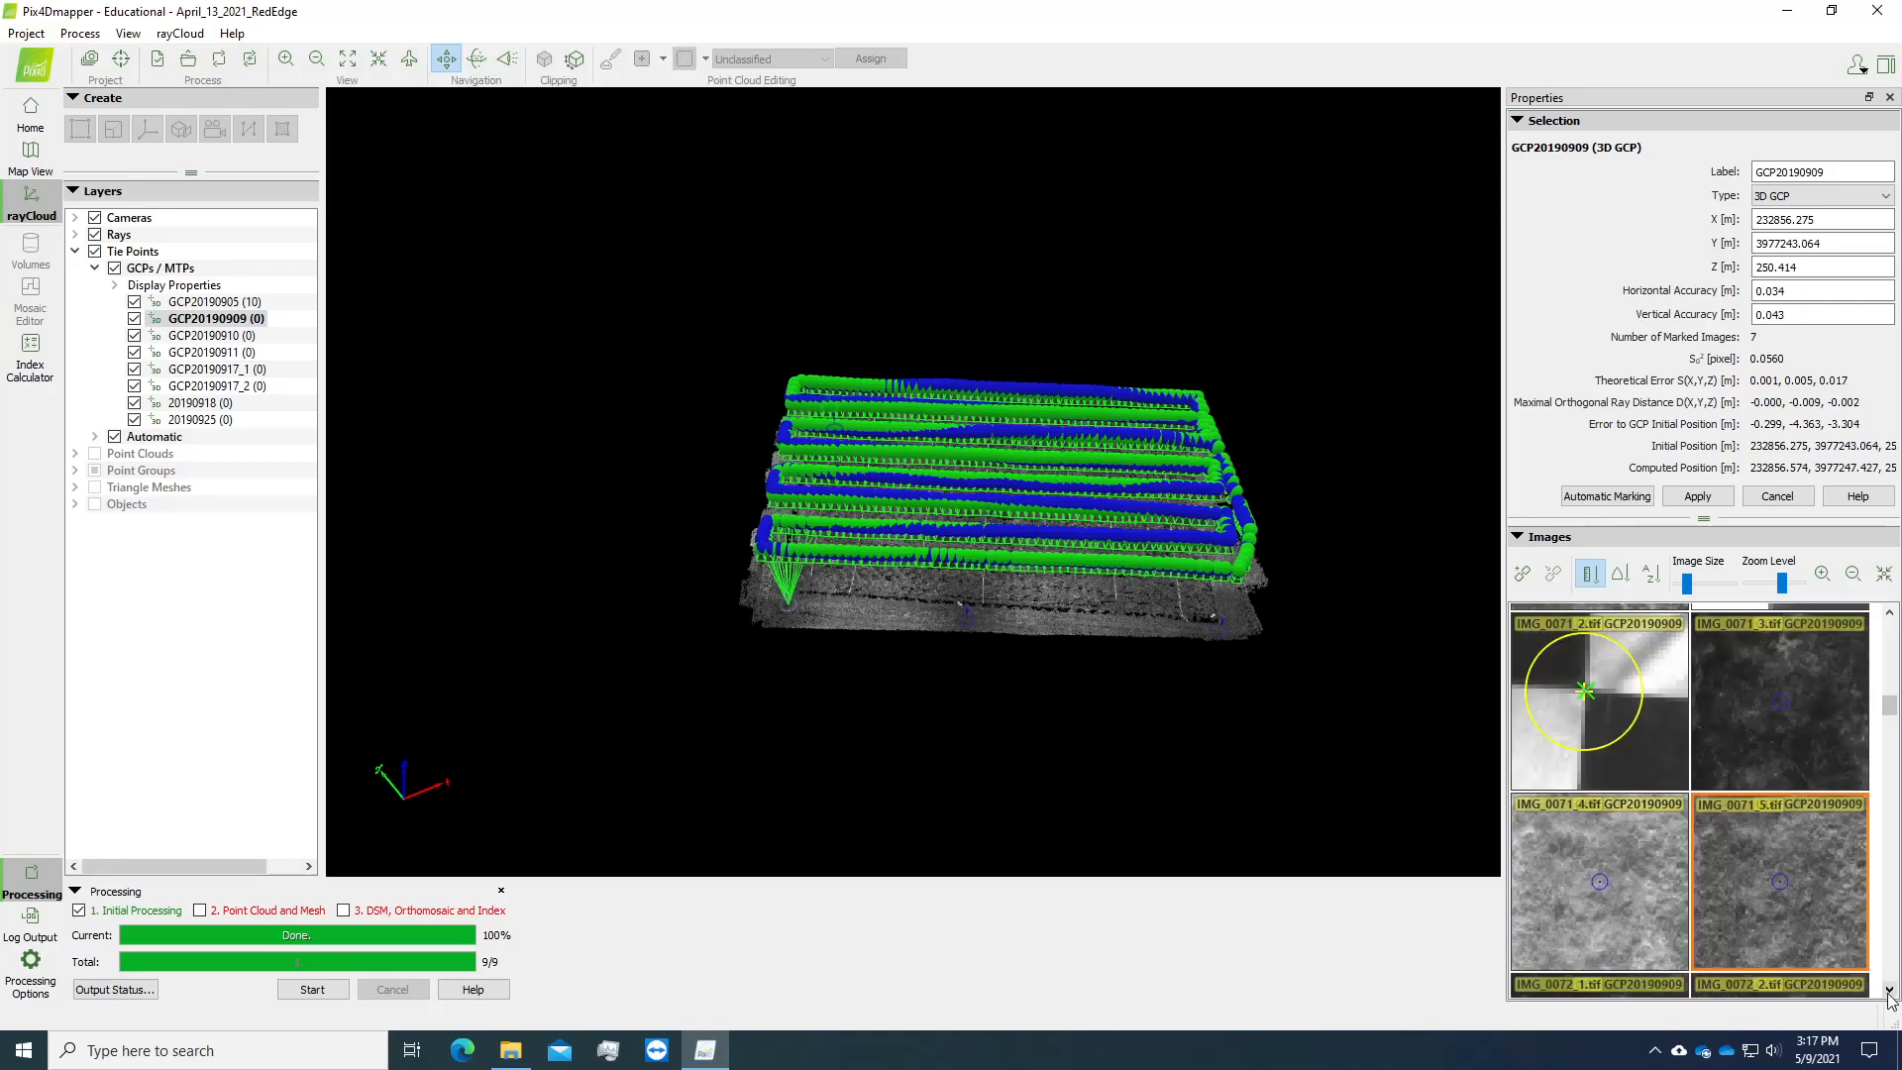
pyautogui.click(1889, 988)
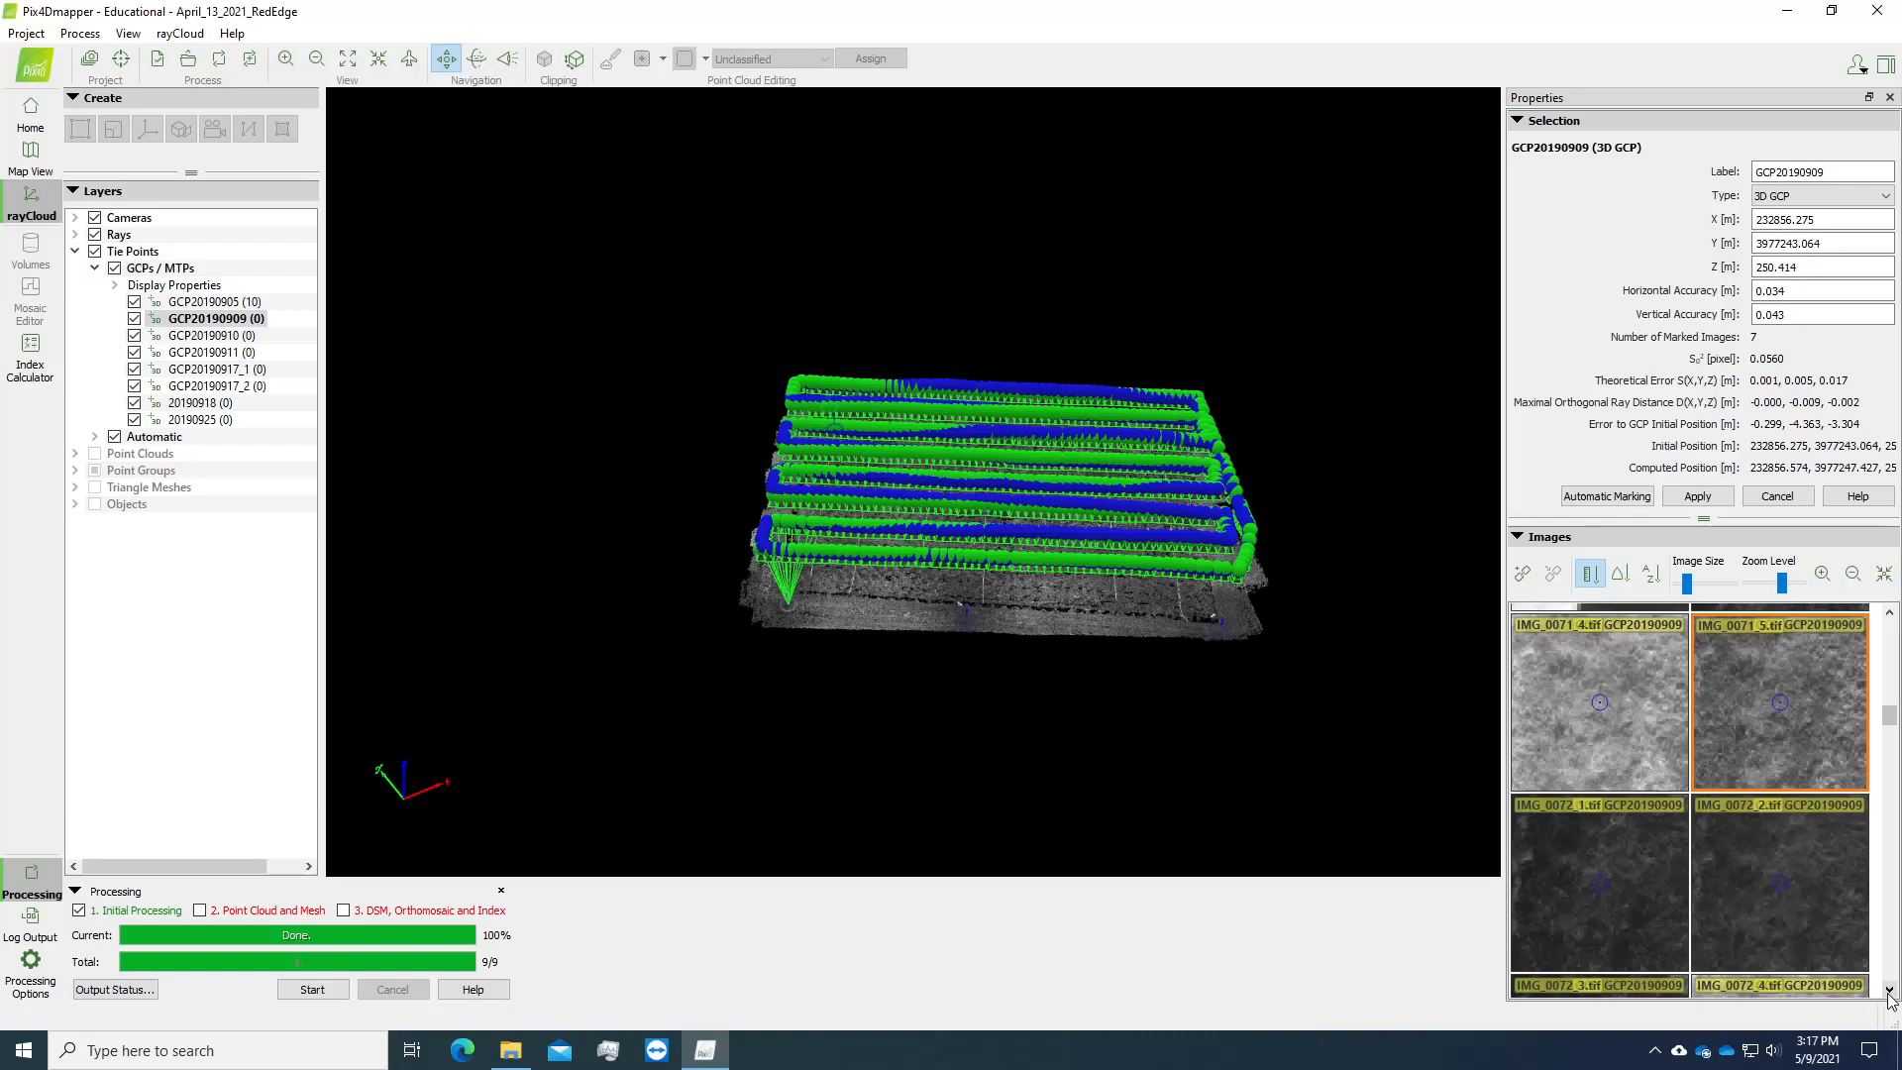
pyautogui.click(1641, 872)
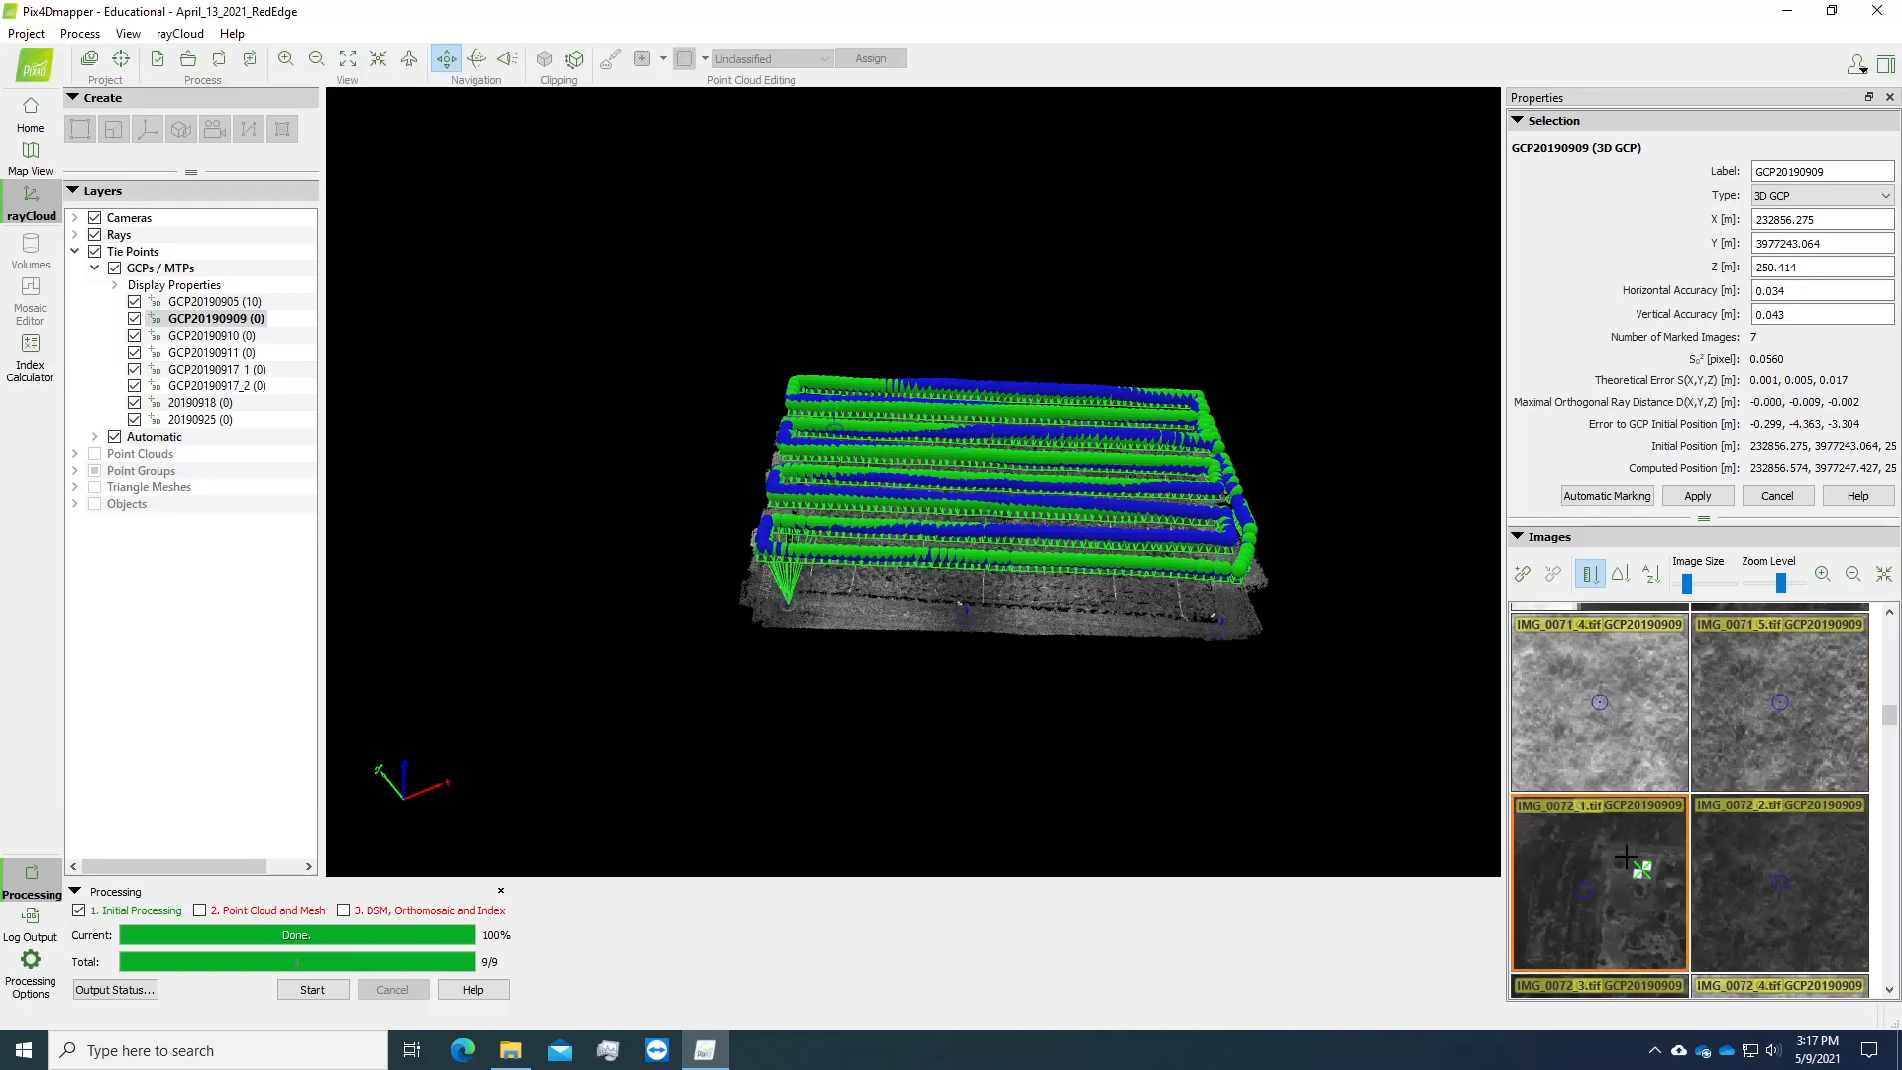
pyautogui.scroll(3, 1645, 890)
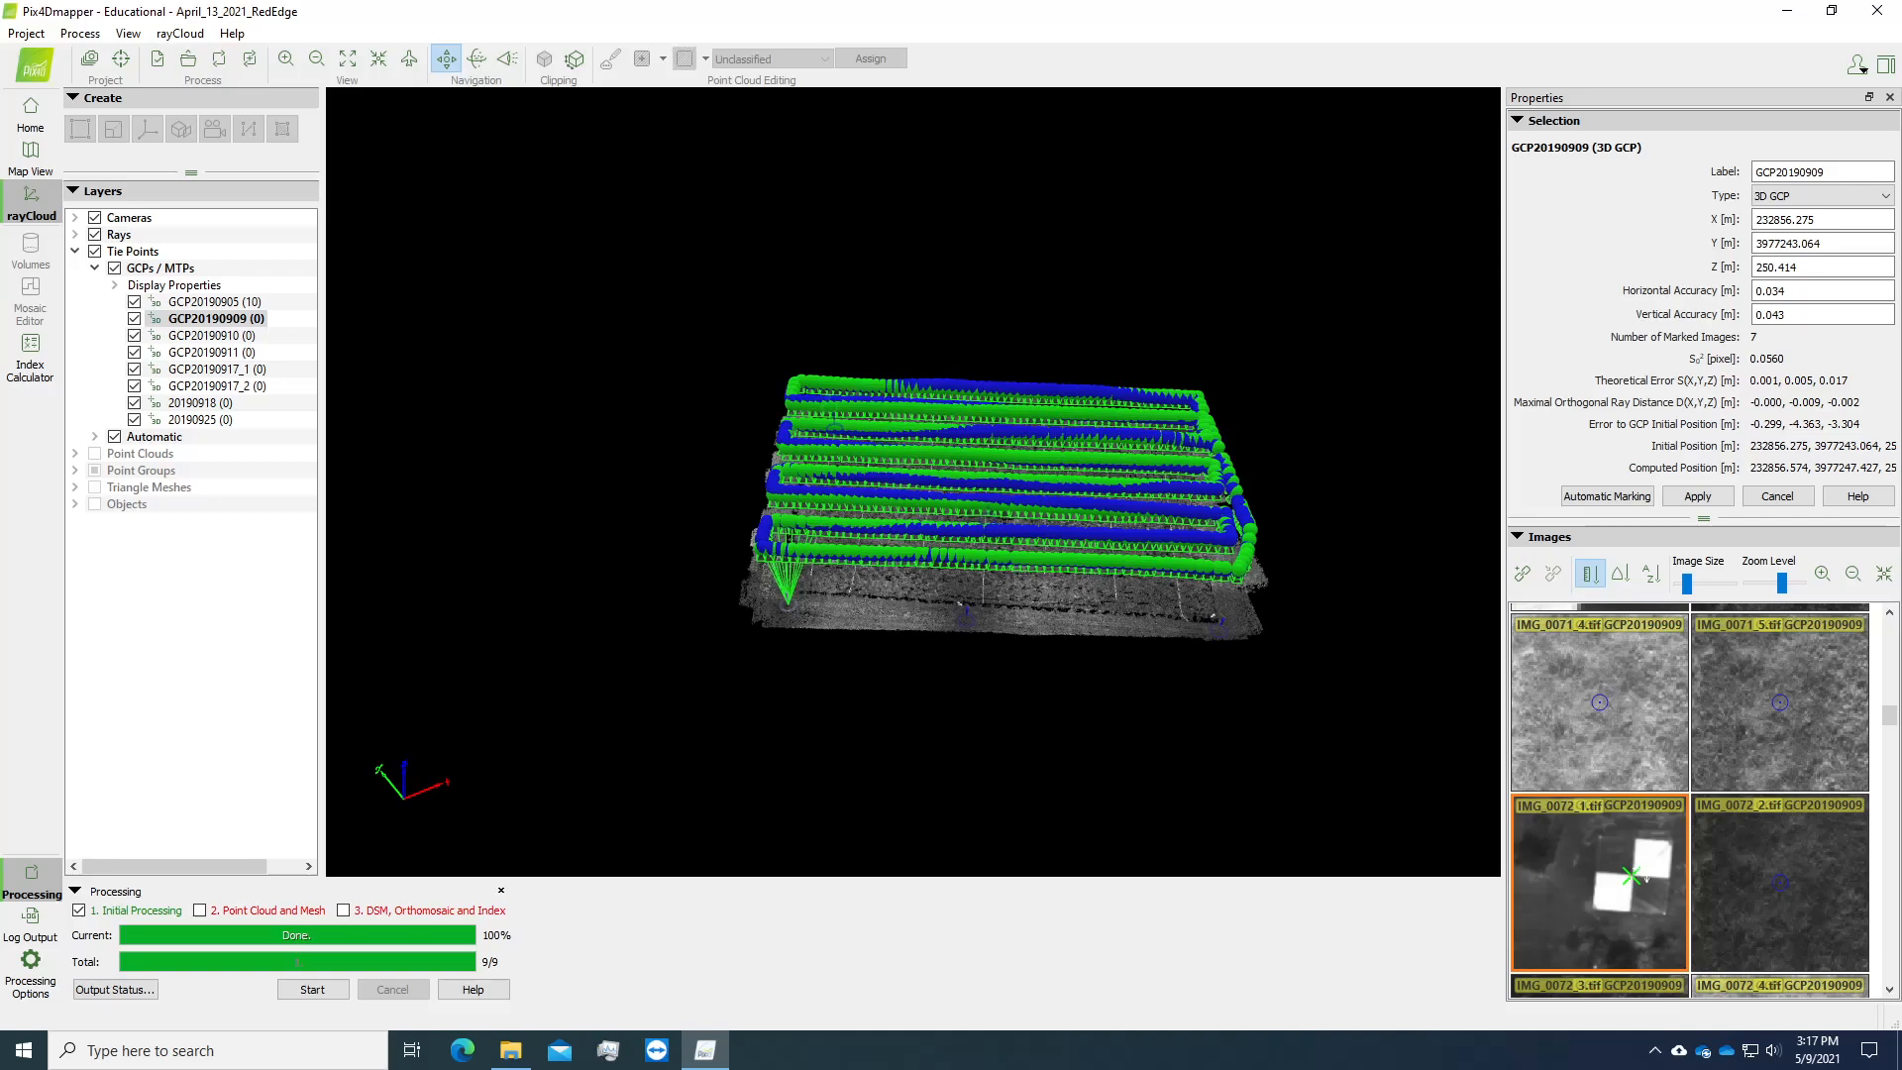
pyautogui.click(1890, 989)
pyautogui.click(1889, 989)
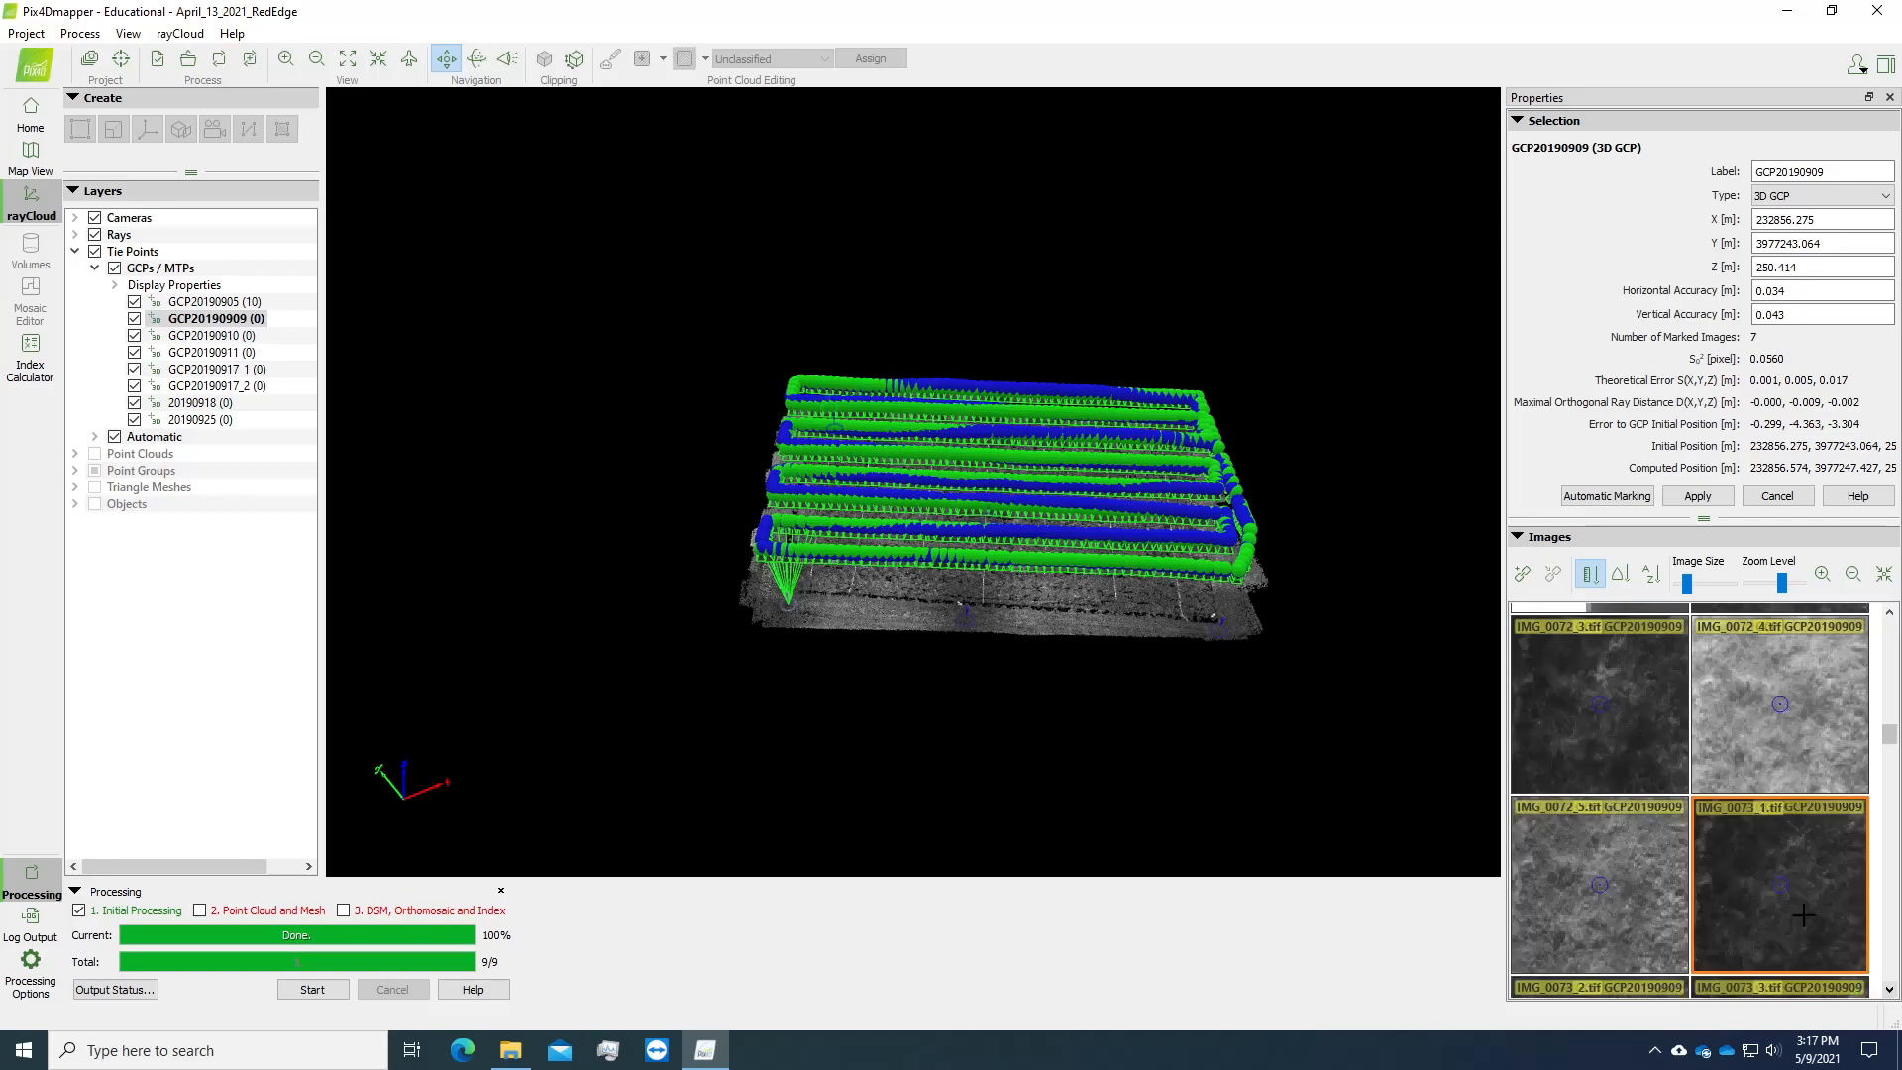
pyautogui.click(1822, 922)
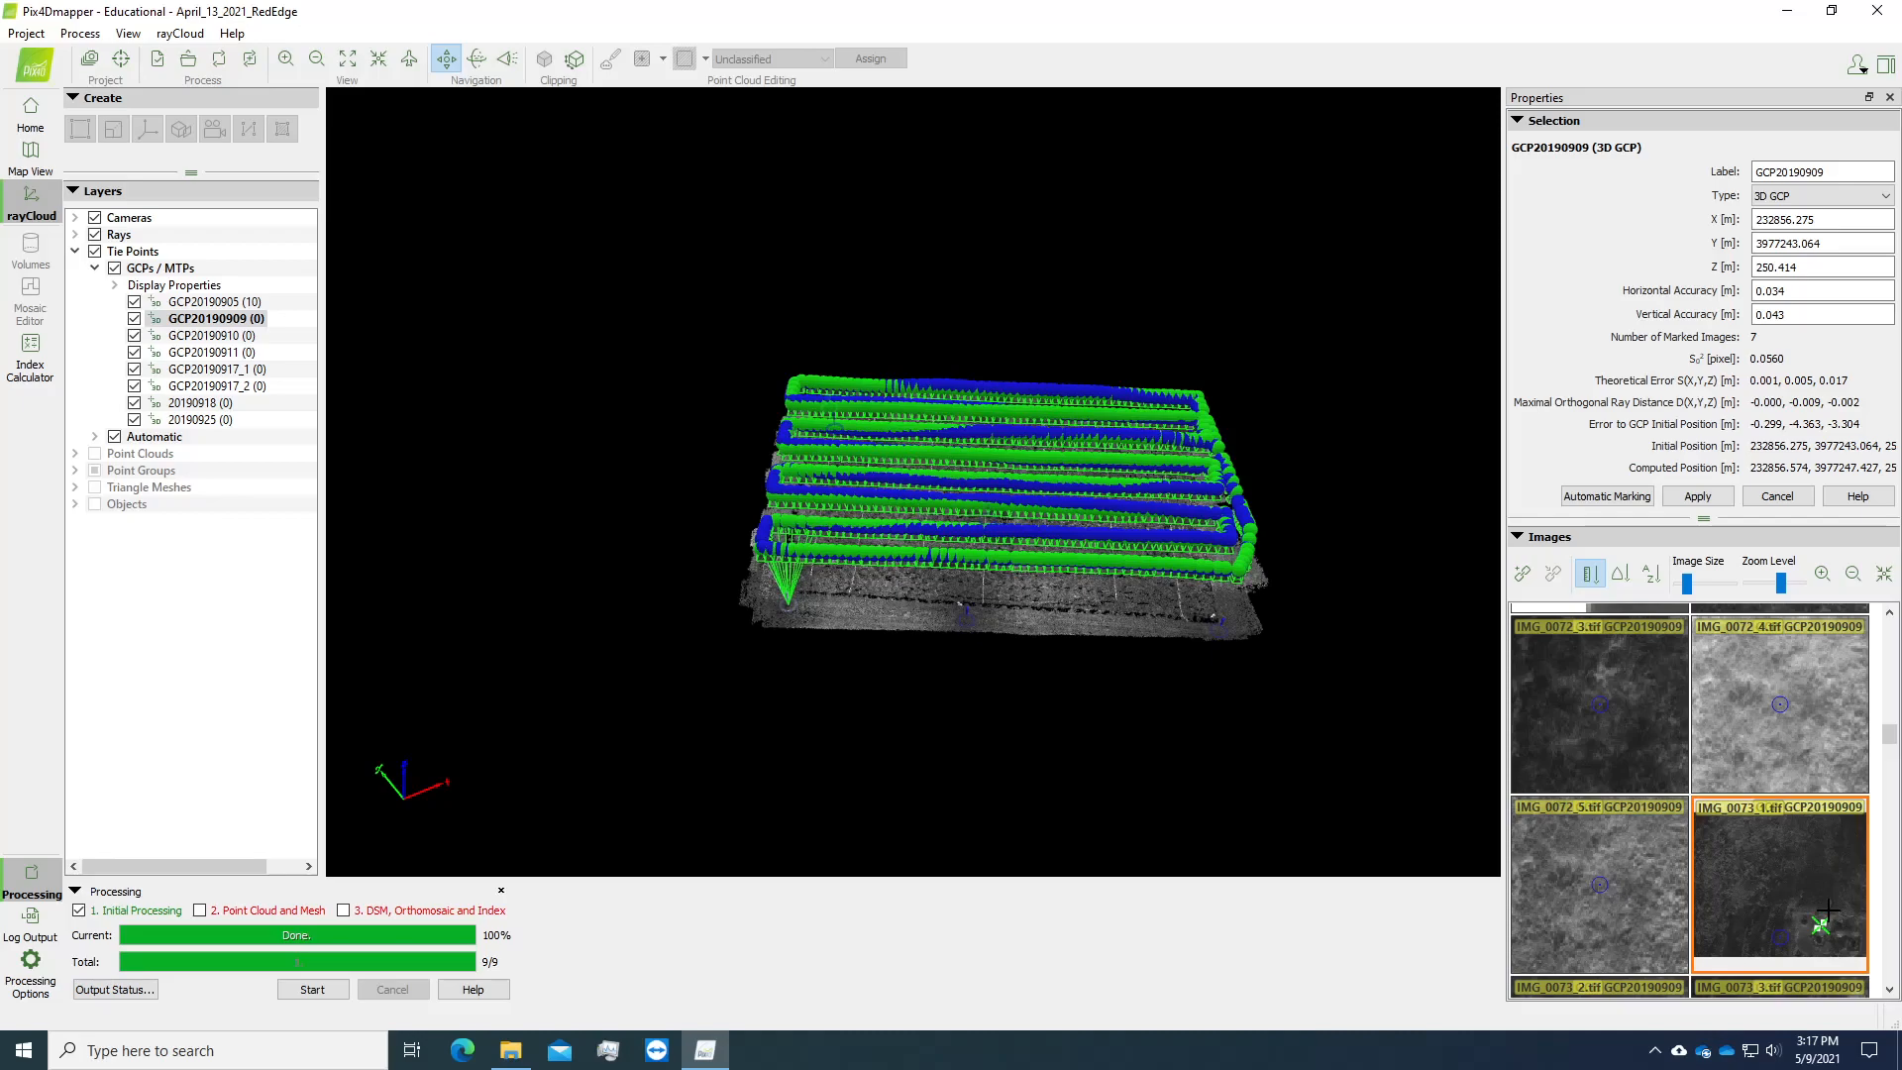
pyautogui.click(1889, 989)
pyautogui.click(1889, 990)
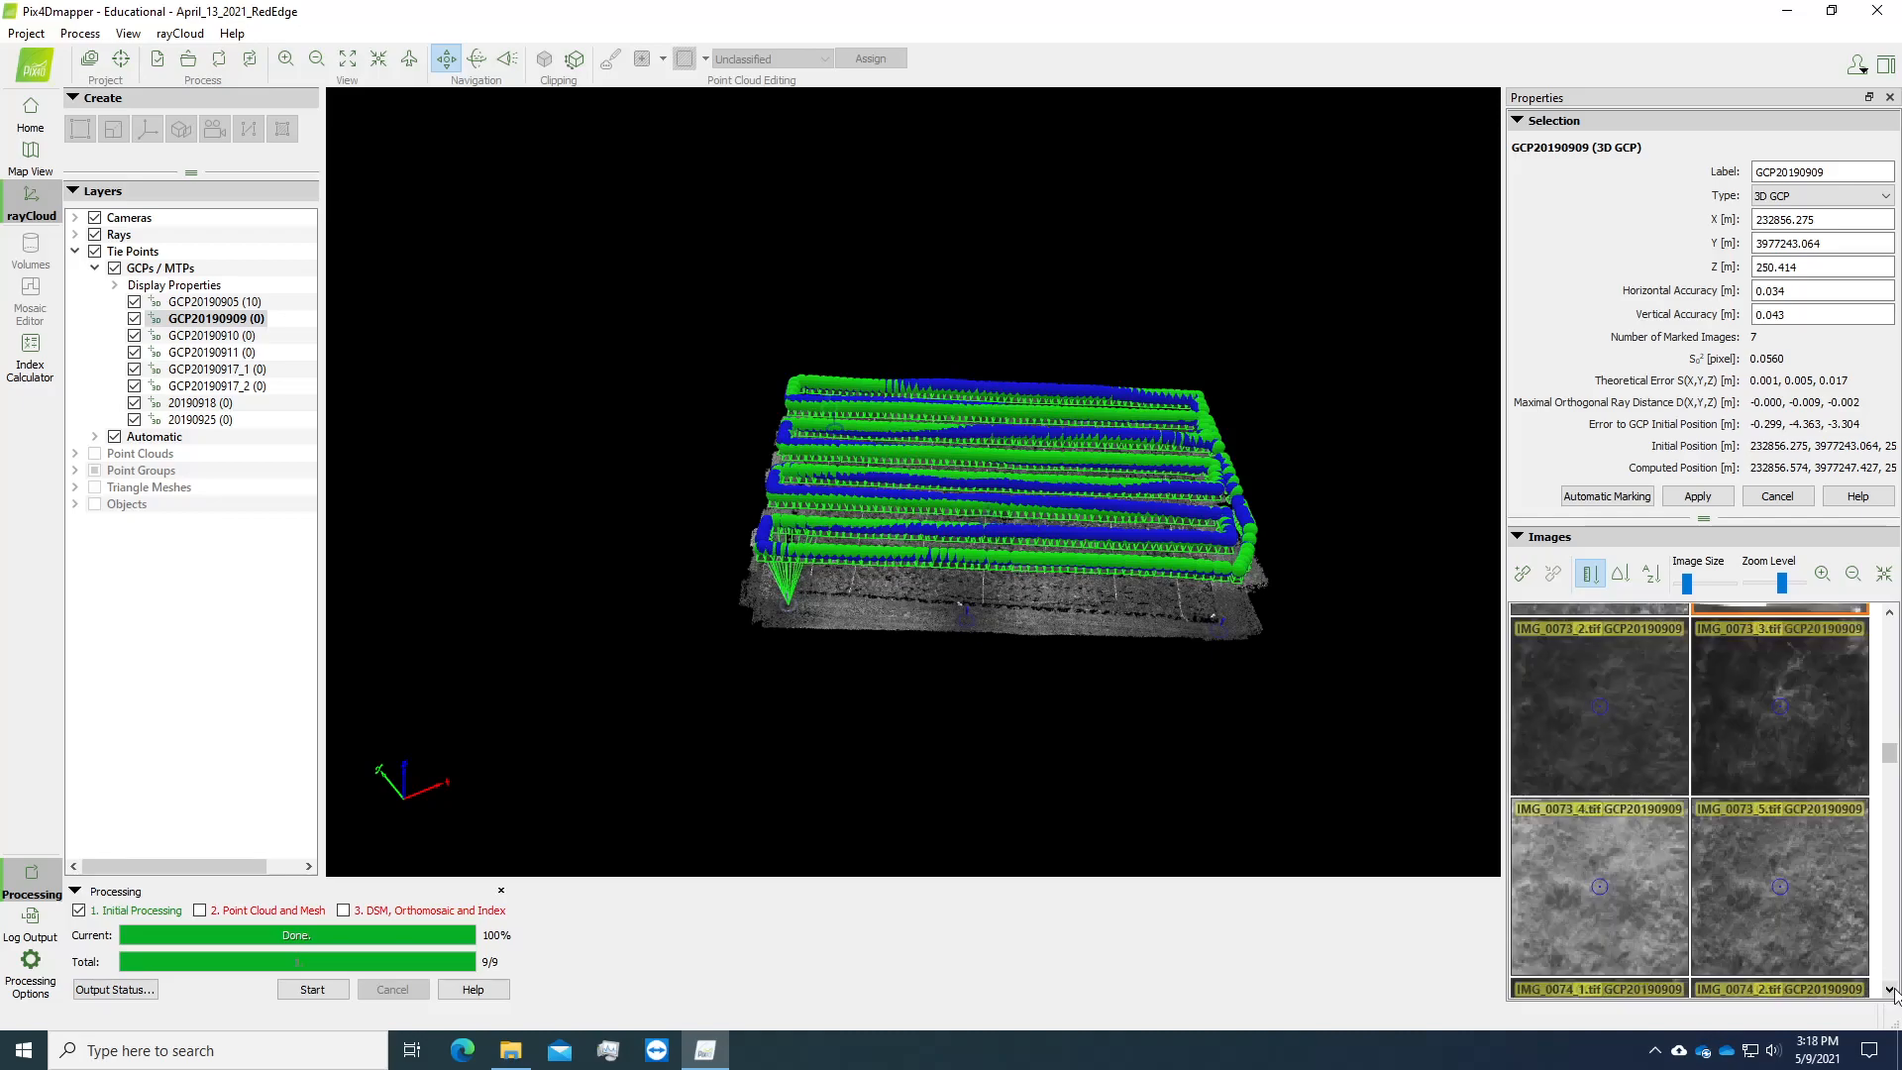
pyautogui.click(1889, 990)
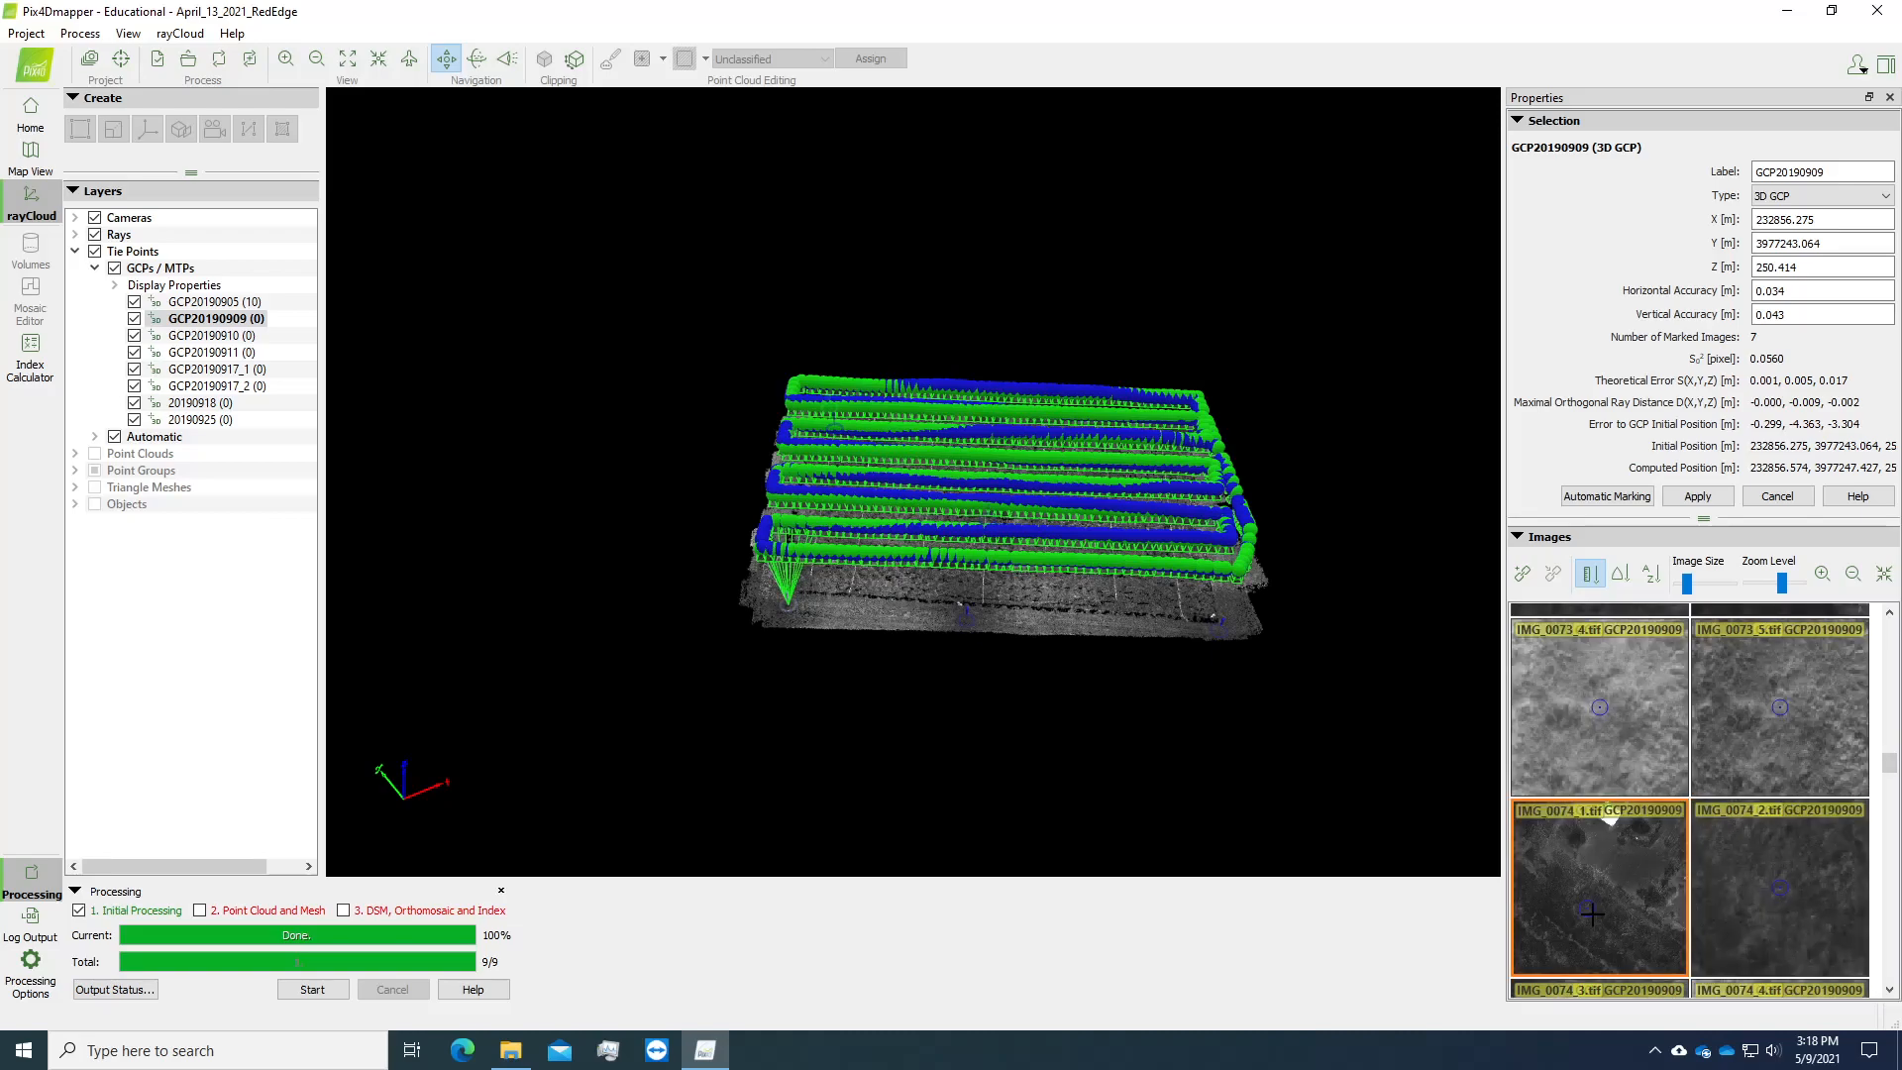
pyautogui.click(1889, 990)
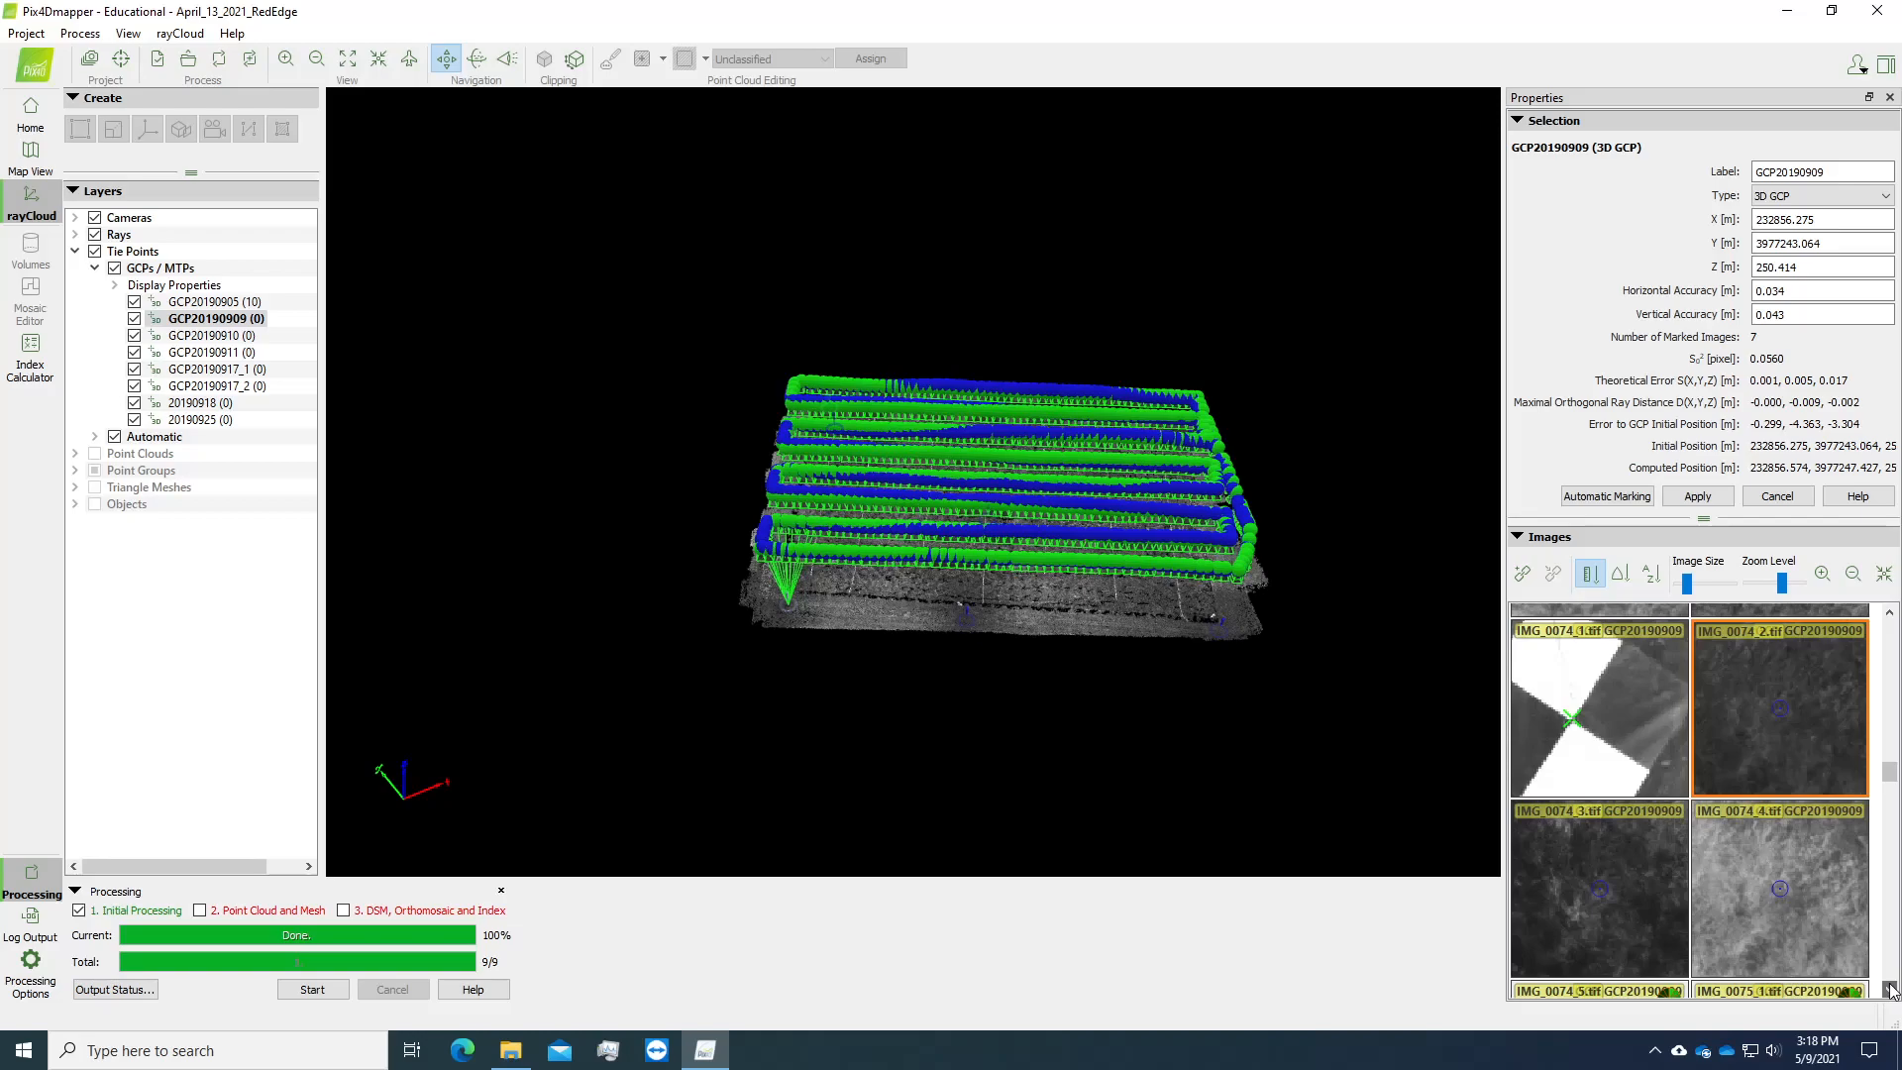
# Find the checkerboard target in image IMG_0075_1.tif and mark GCP20190909 at its centre.
pyautogui.click(1890, 989)
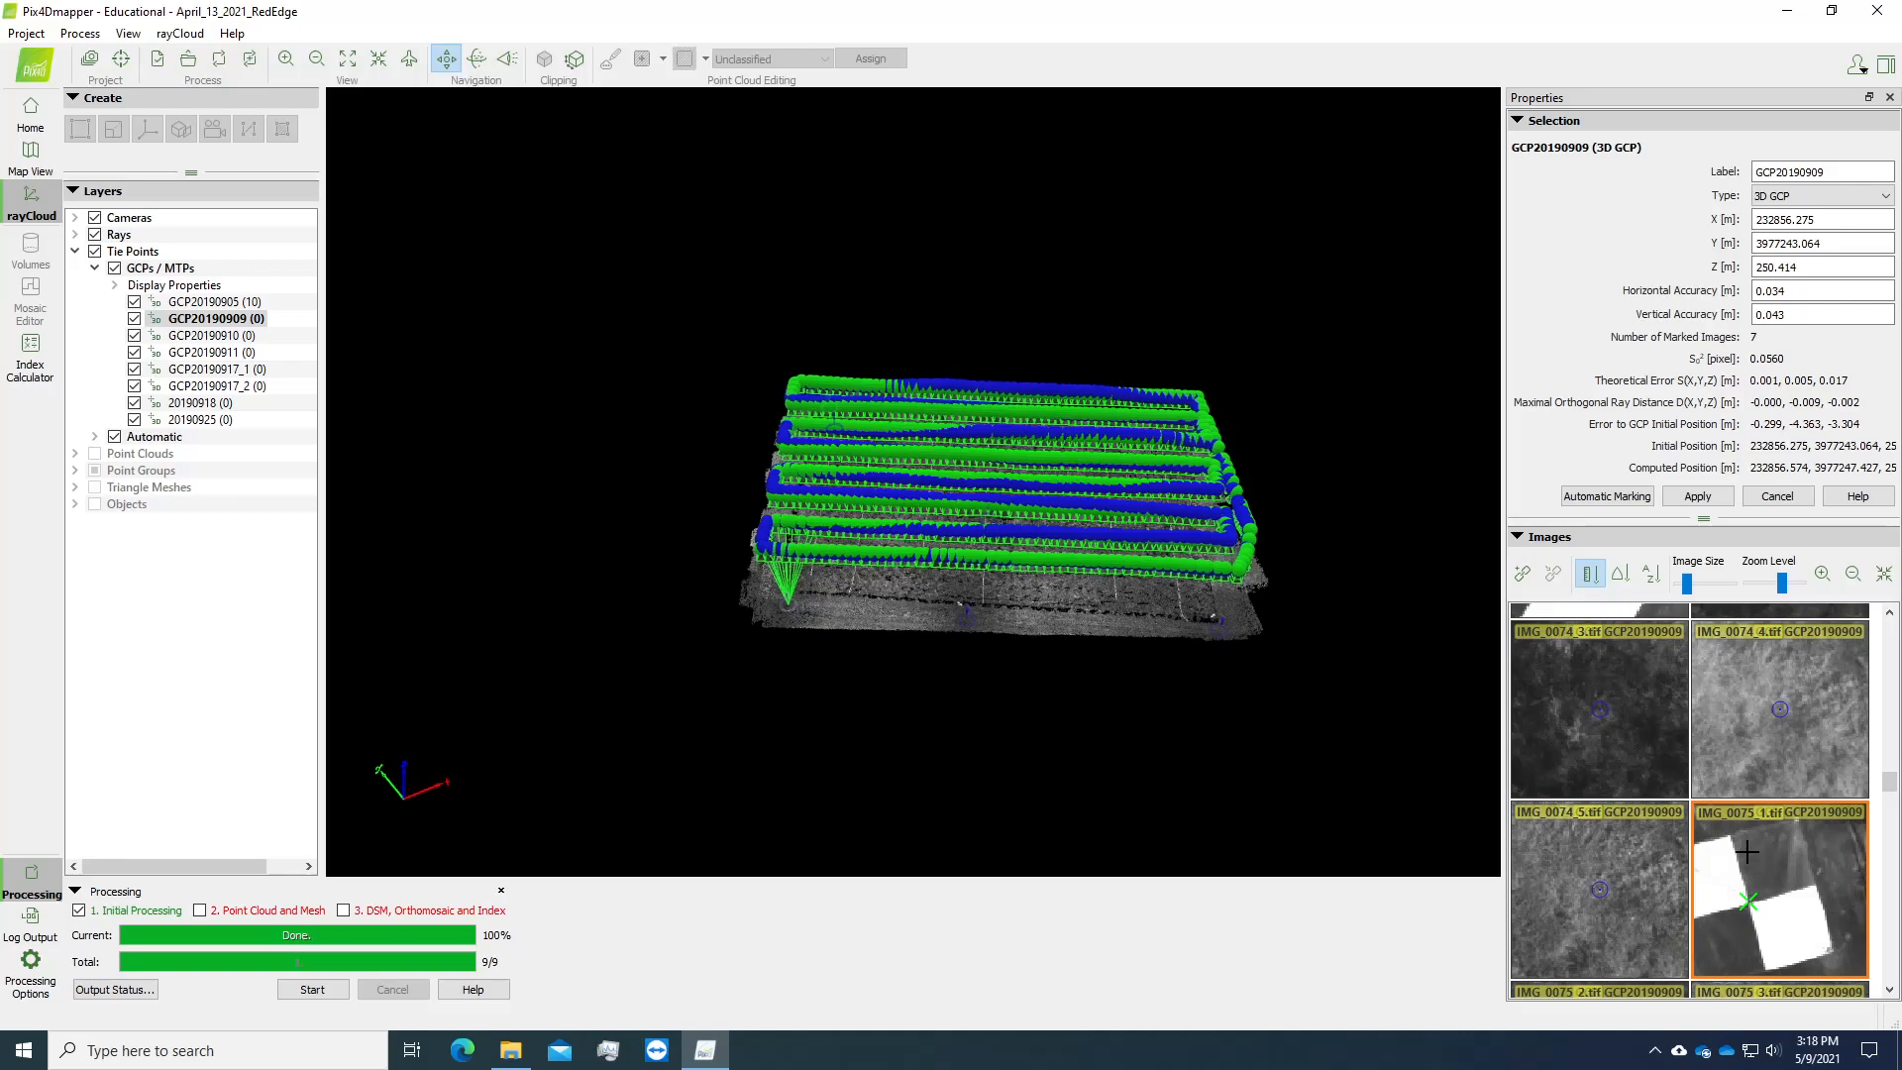
pyautogui.scroll(3, 1743, 917)
pyautogui.click(1744, 918)
pyautogui.moveTo(1803, 940); pyautogui.dragTo(1818, 933)
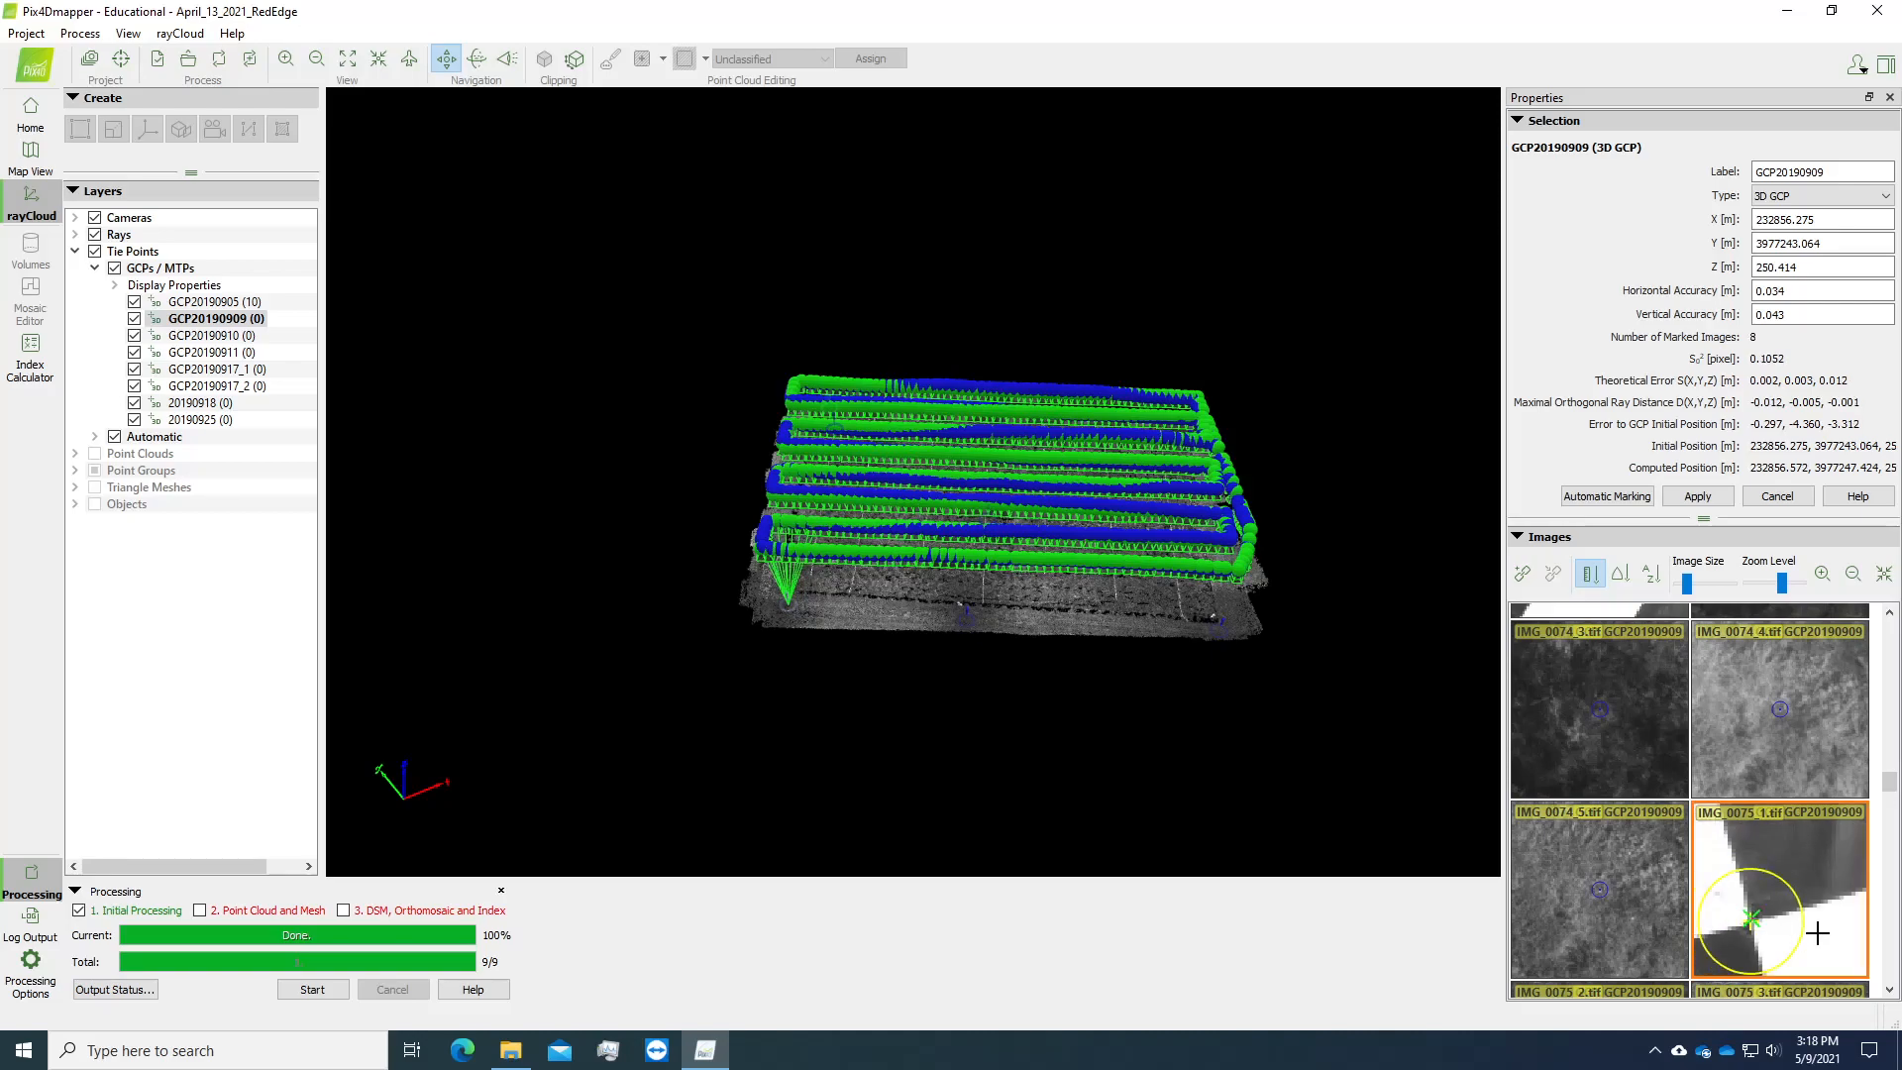
pyautogui.scroll(-3, 1817, 933)
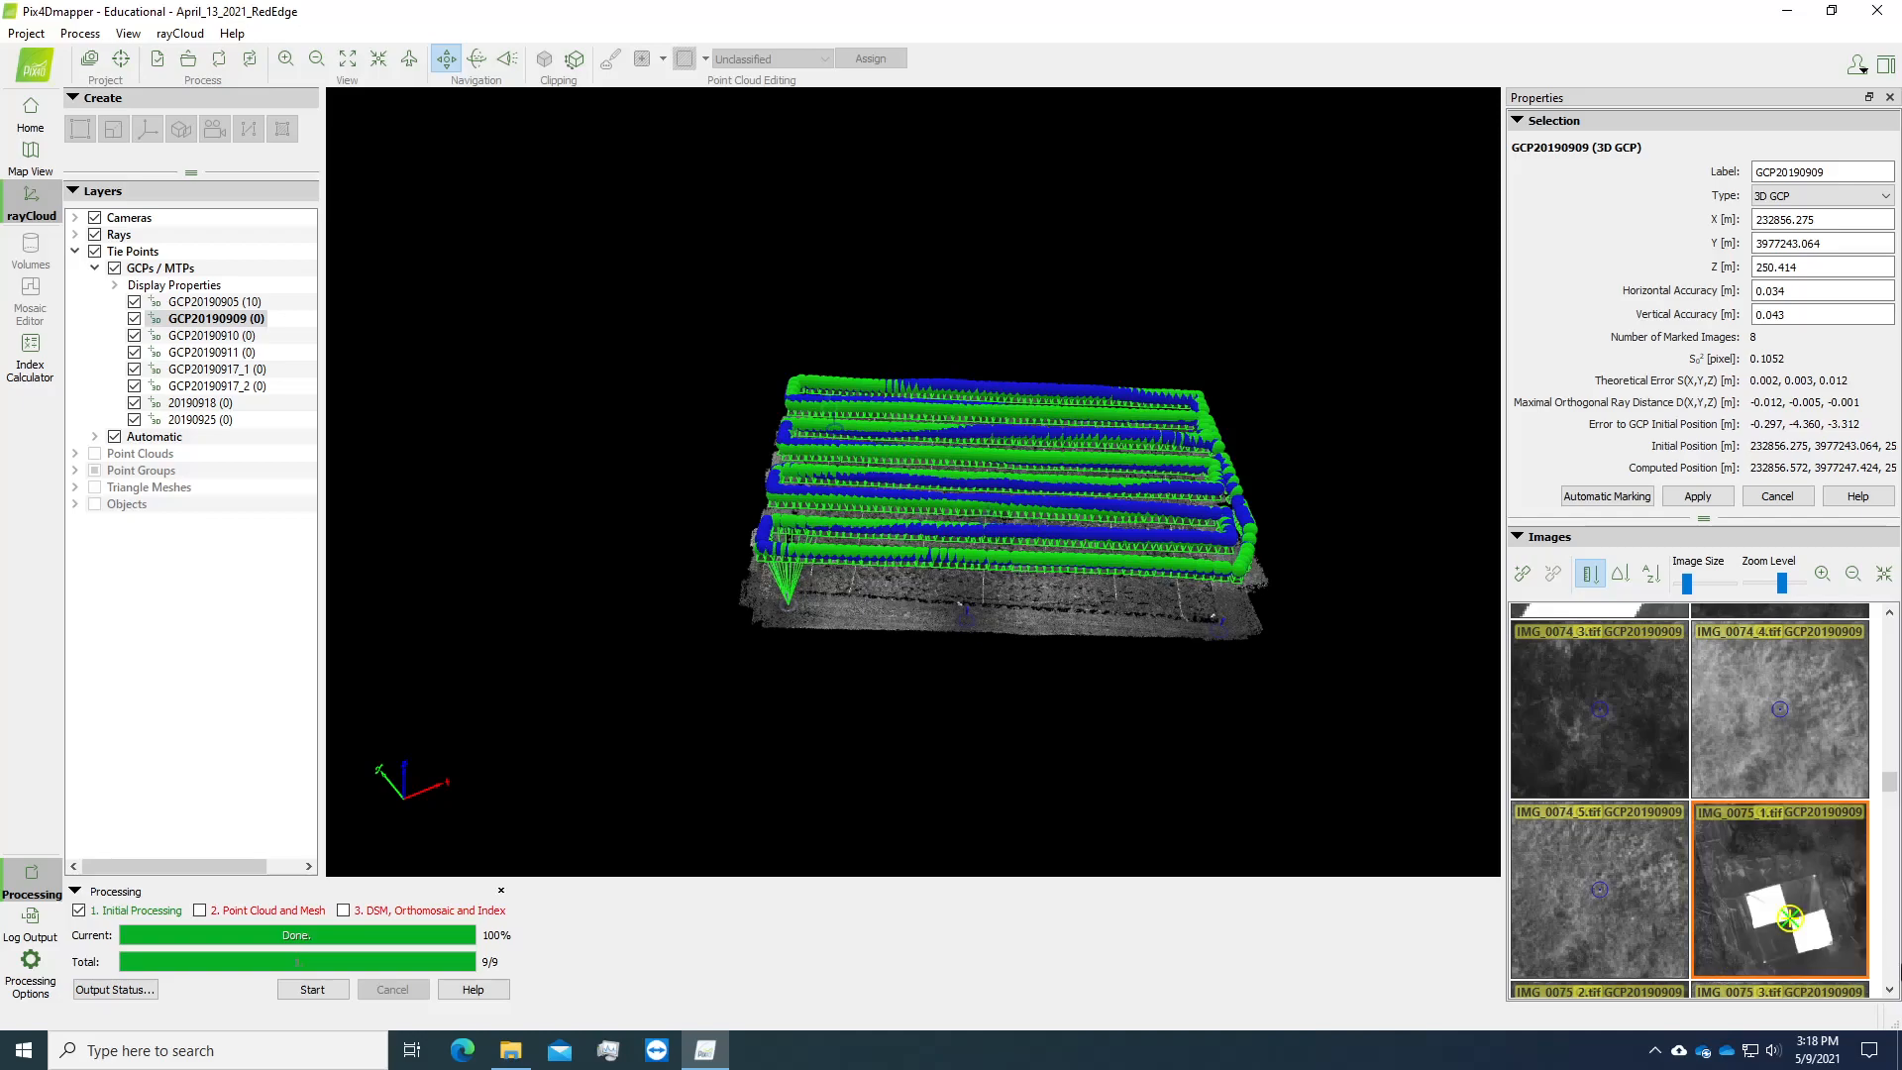
# Skip the remaining IMG_0075 bands and mark GCP20190909 at the checkerboard target's centre in image IMG_0076_1.tif.
pyautogui.click(1891, 990)
pyautogui.click(1890, 991)
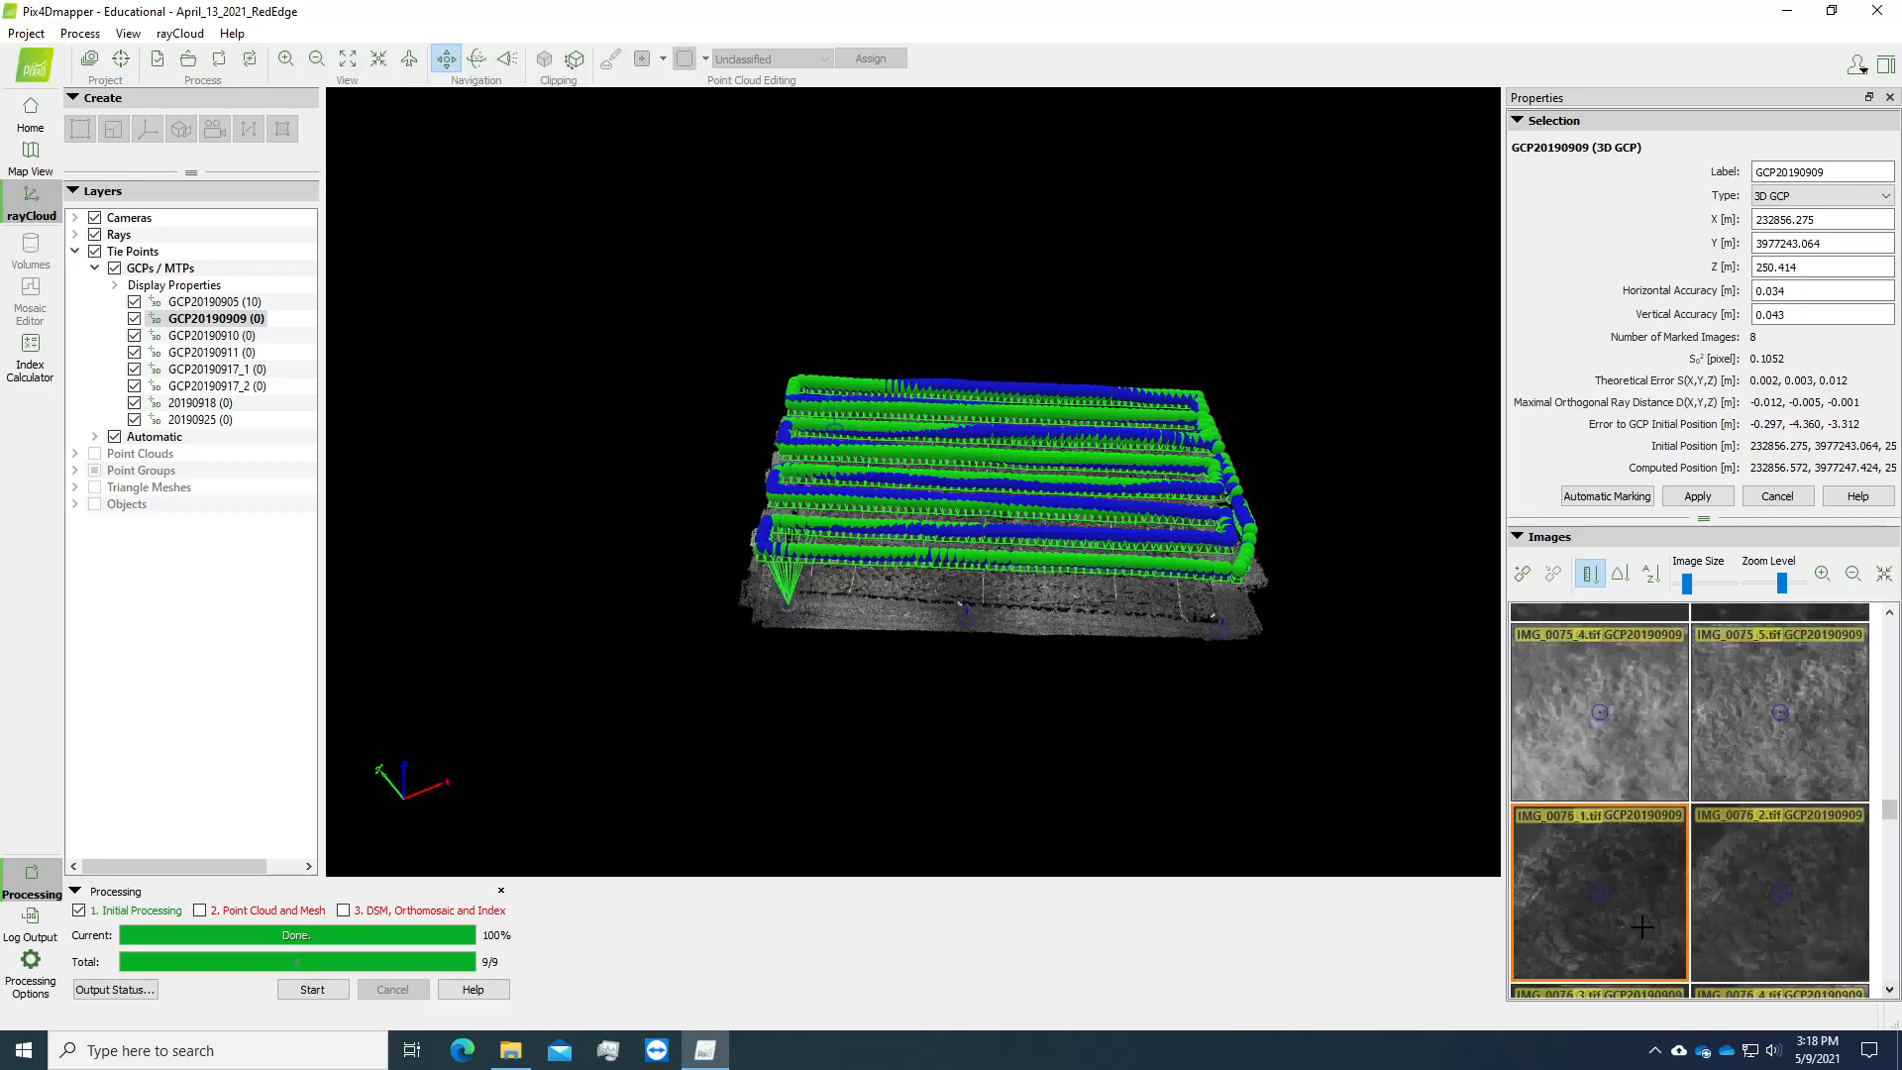
pyautogui.scroll(2, 1576, 900)
pyautogui.click(1575, 901)
pyautogui.scroll(3, 1585, 892)
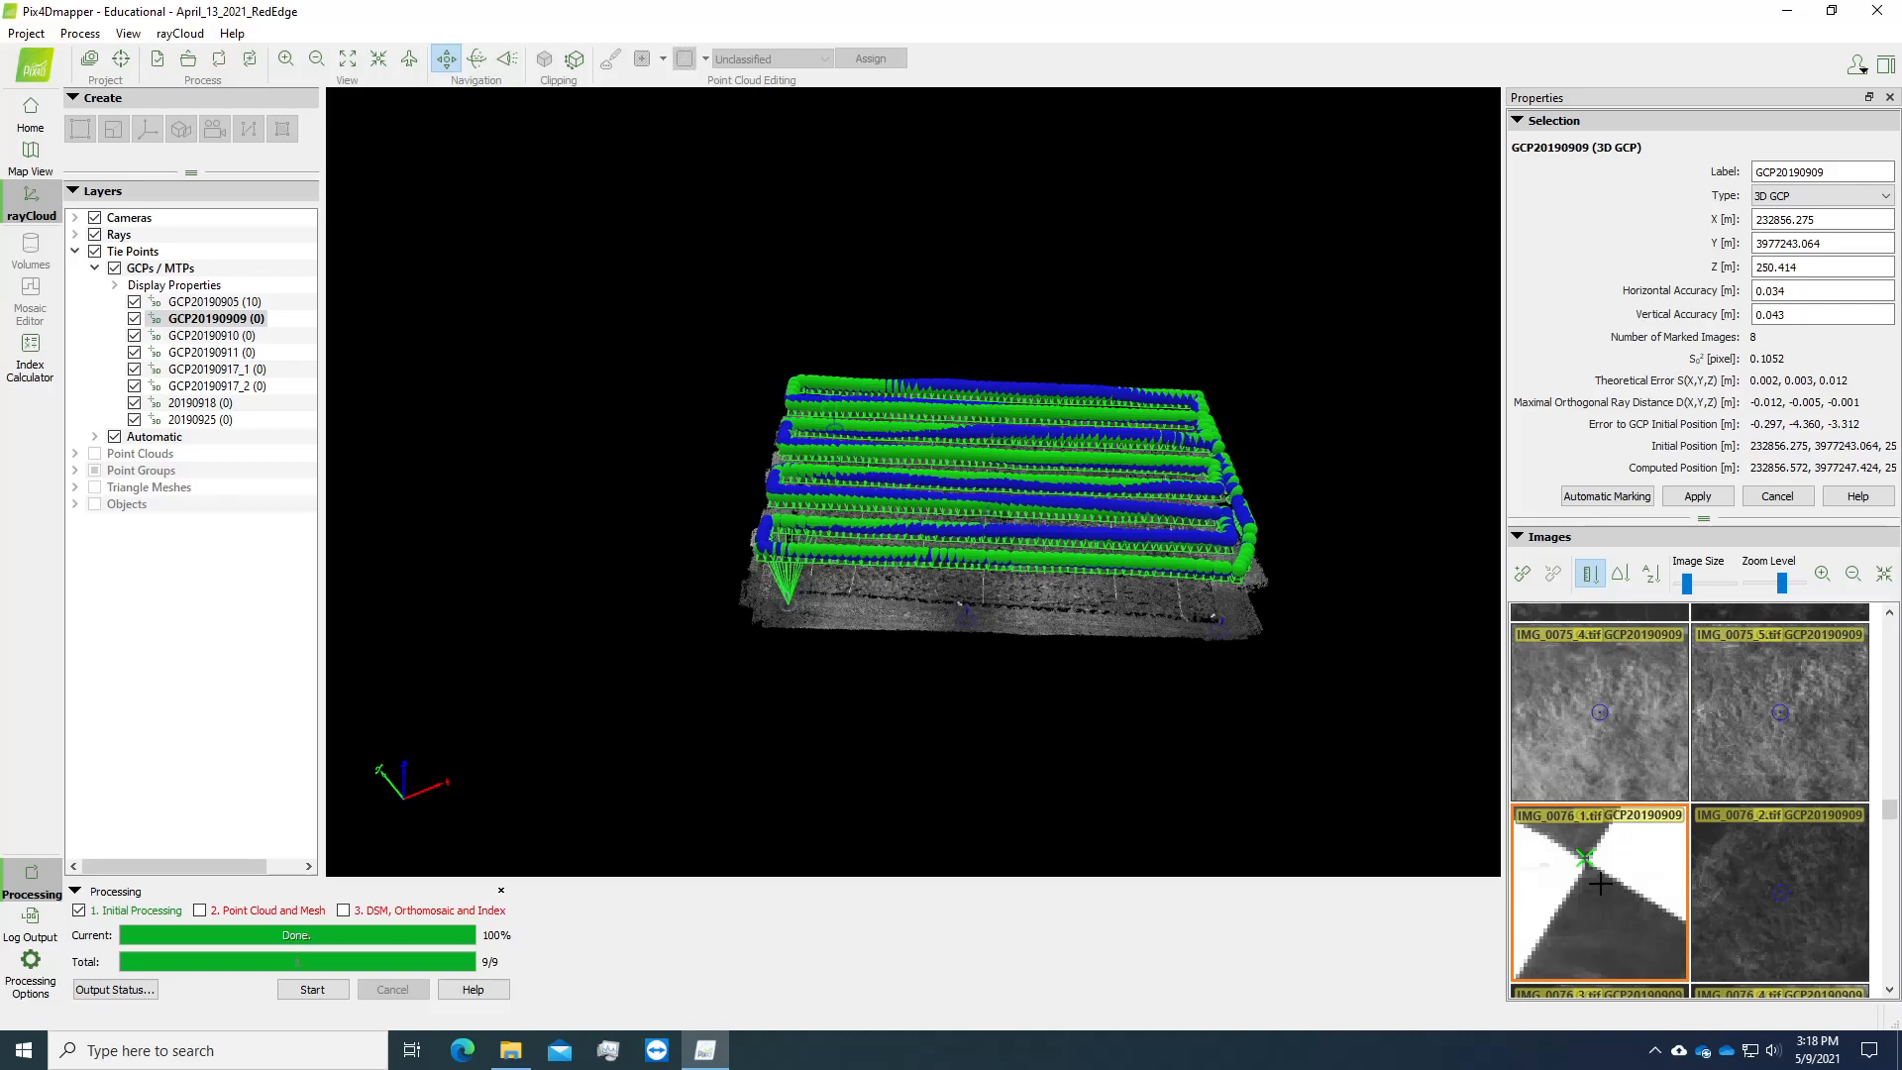
pyautogui.click(1600, 883)
# Locate the checkerboard target in image IMG_0078_1.tif and mark GCP20190909 at its centre.
pyautogui.click(1889, 989)
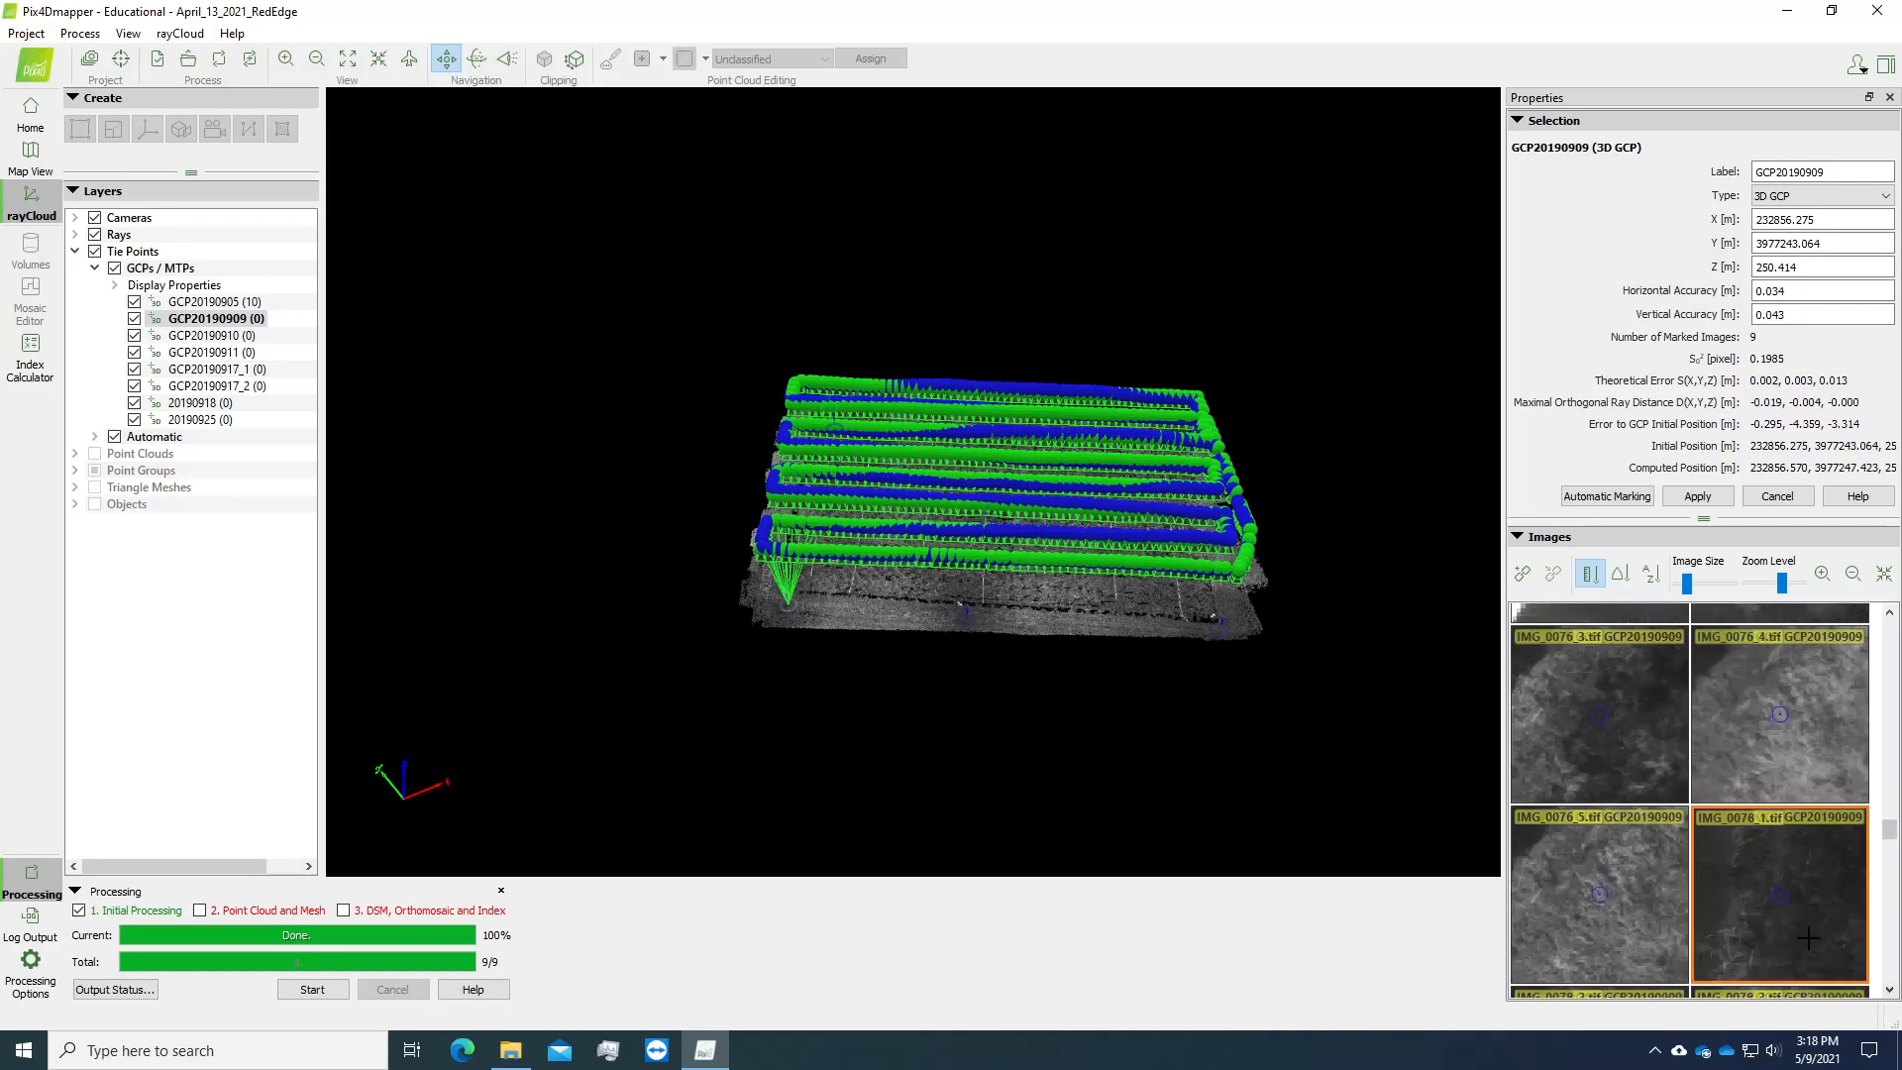
pyautogui.scroll(2, 1806, 902)
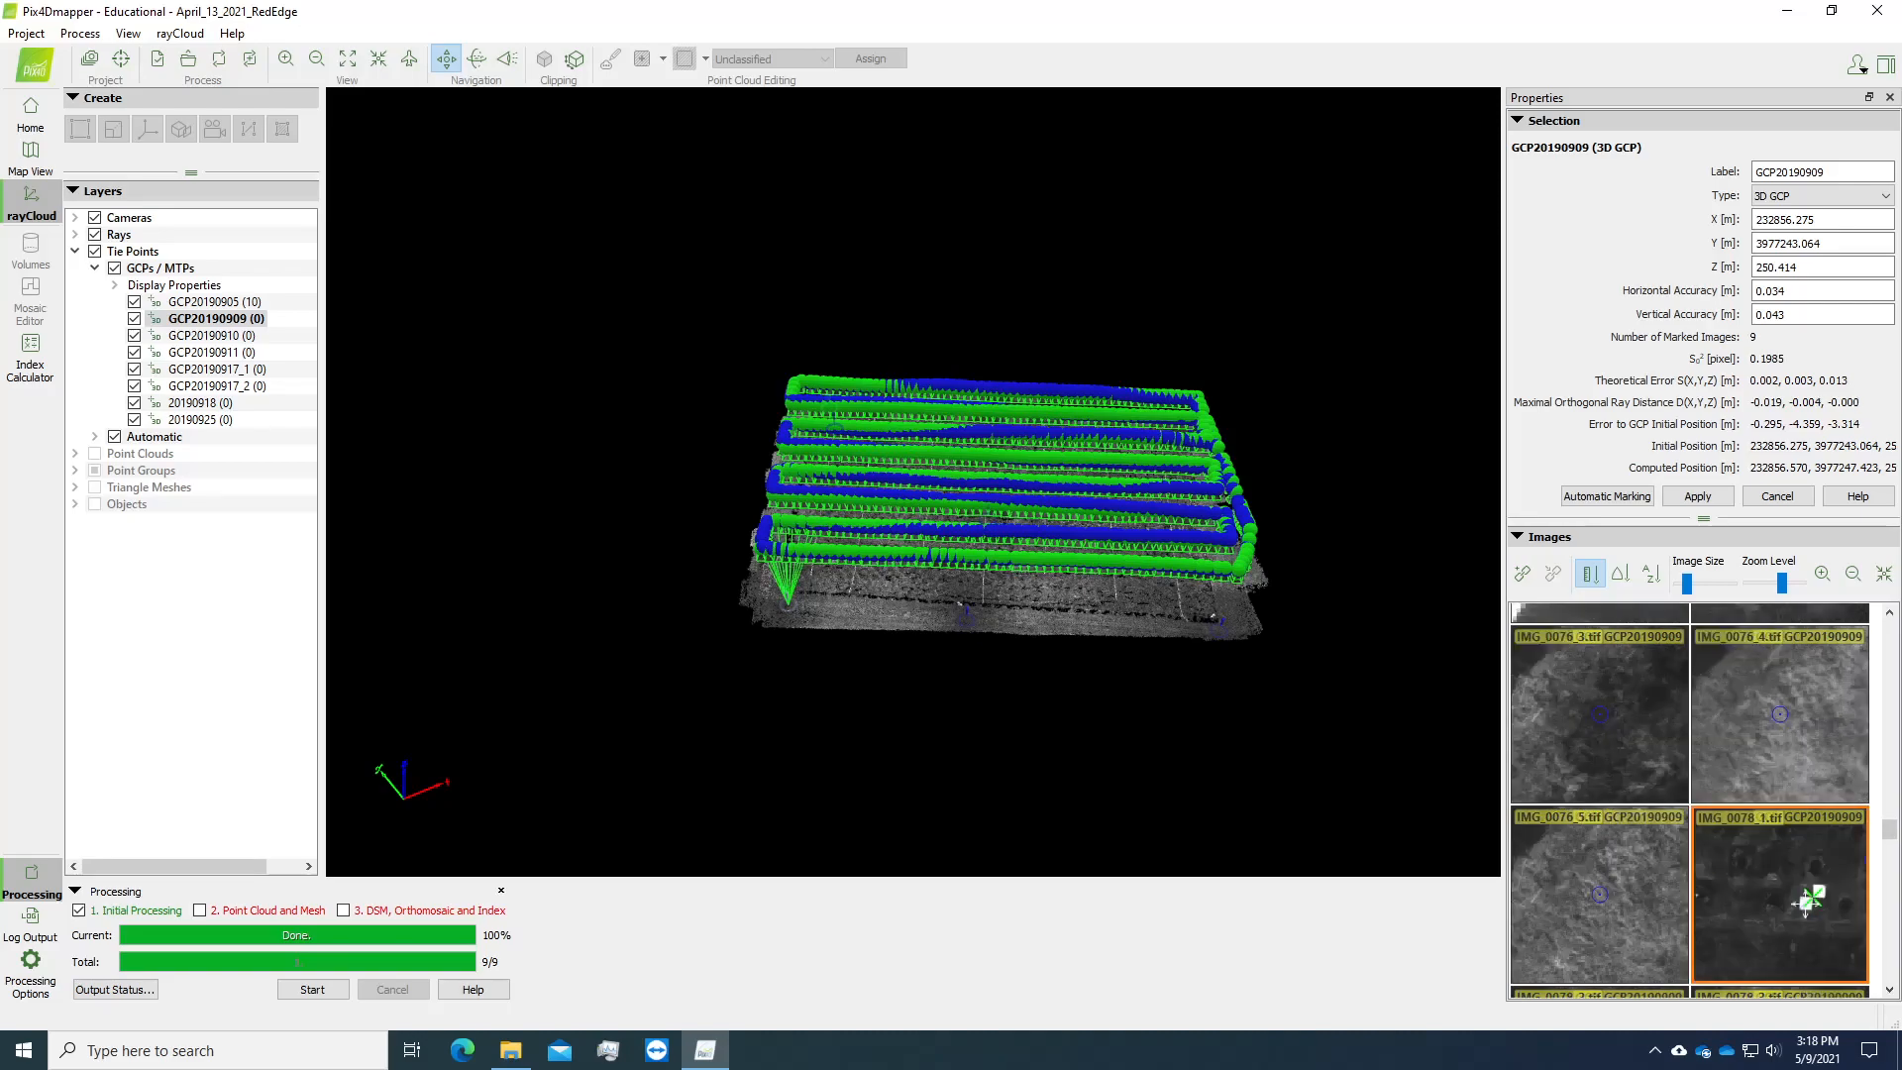
pyautogui.scroll(3, 1806, 904)
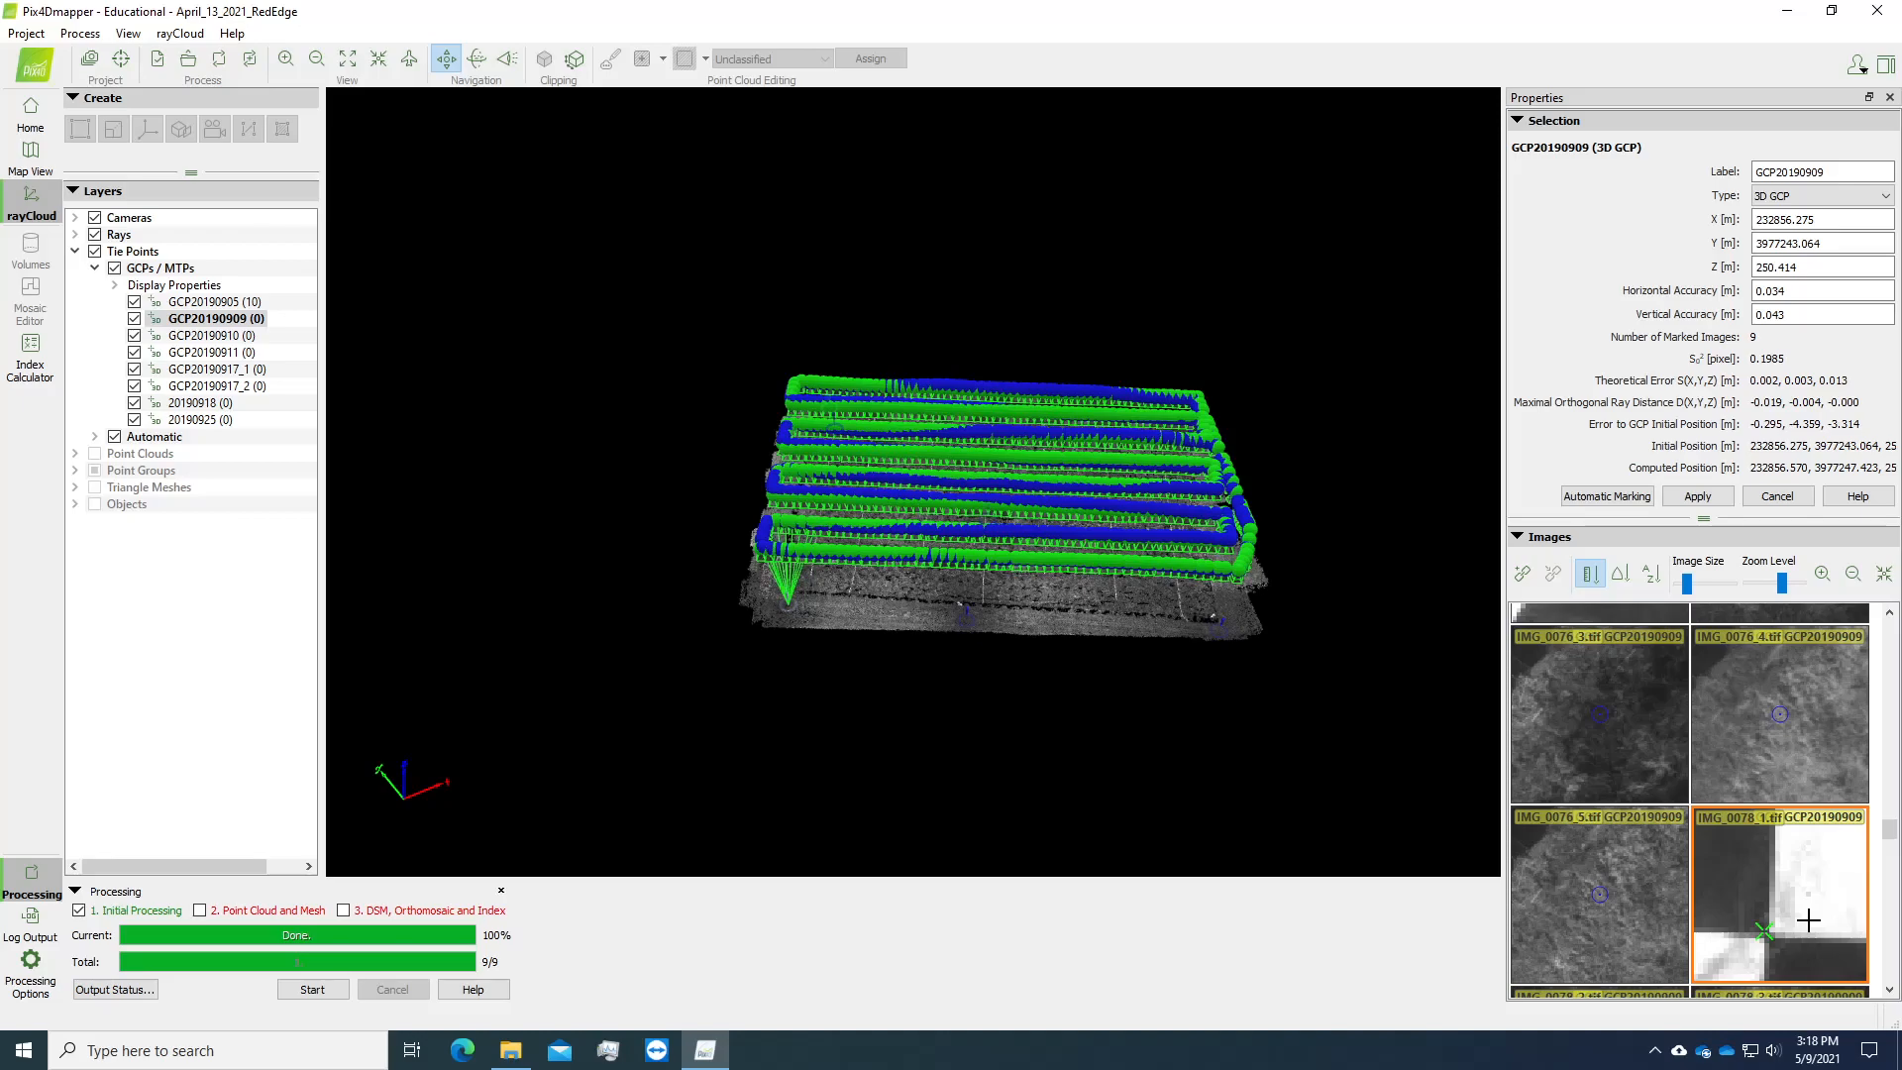
pyautogui.click(1809, 920)
# Try to mark GCP20190909 at the checkerboard target's centre in image IMG_0079_1.tif.
pyautogui.scroll(3, 1636, 926)
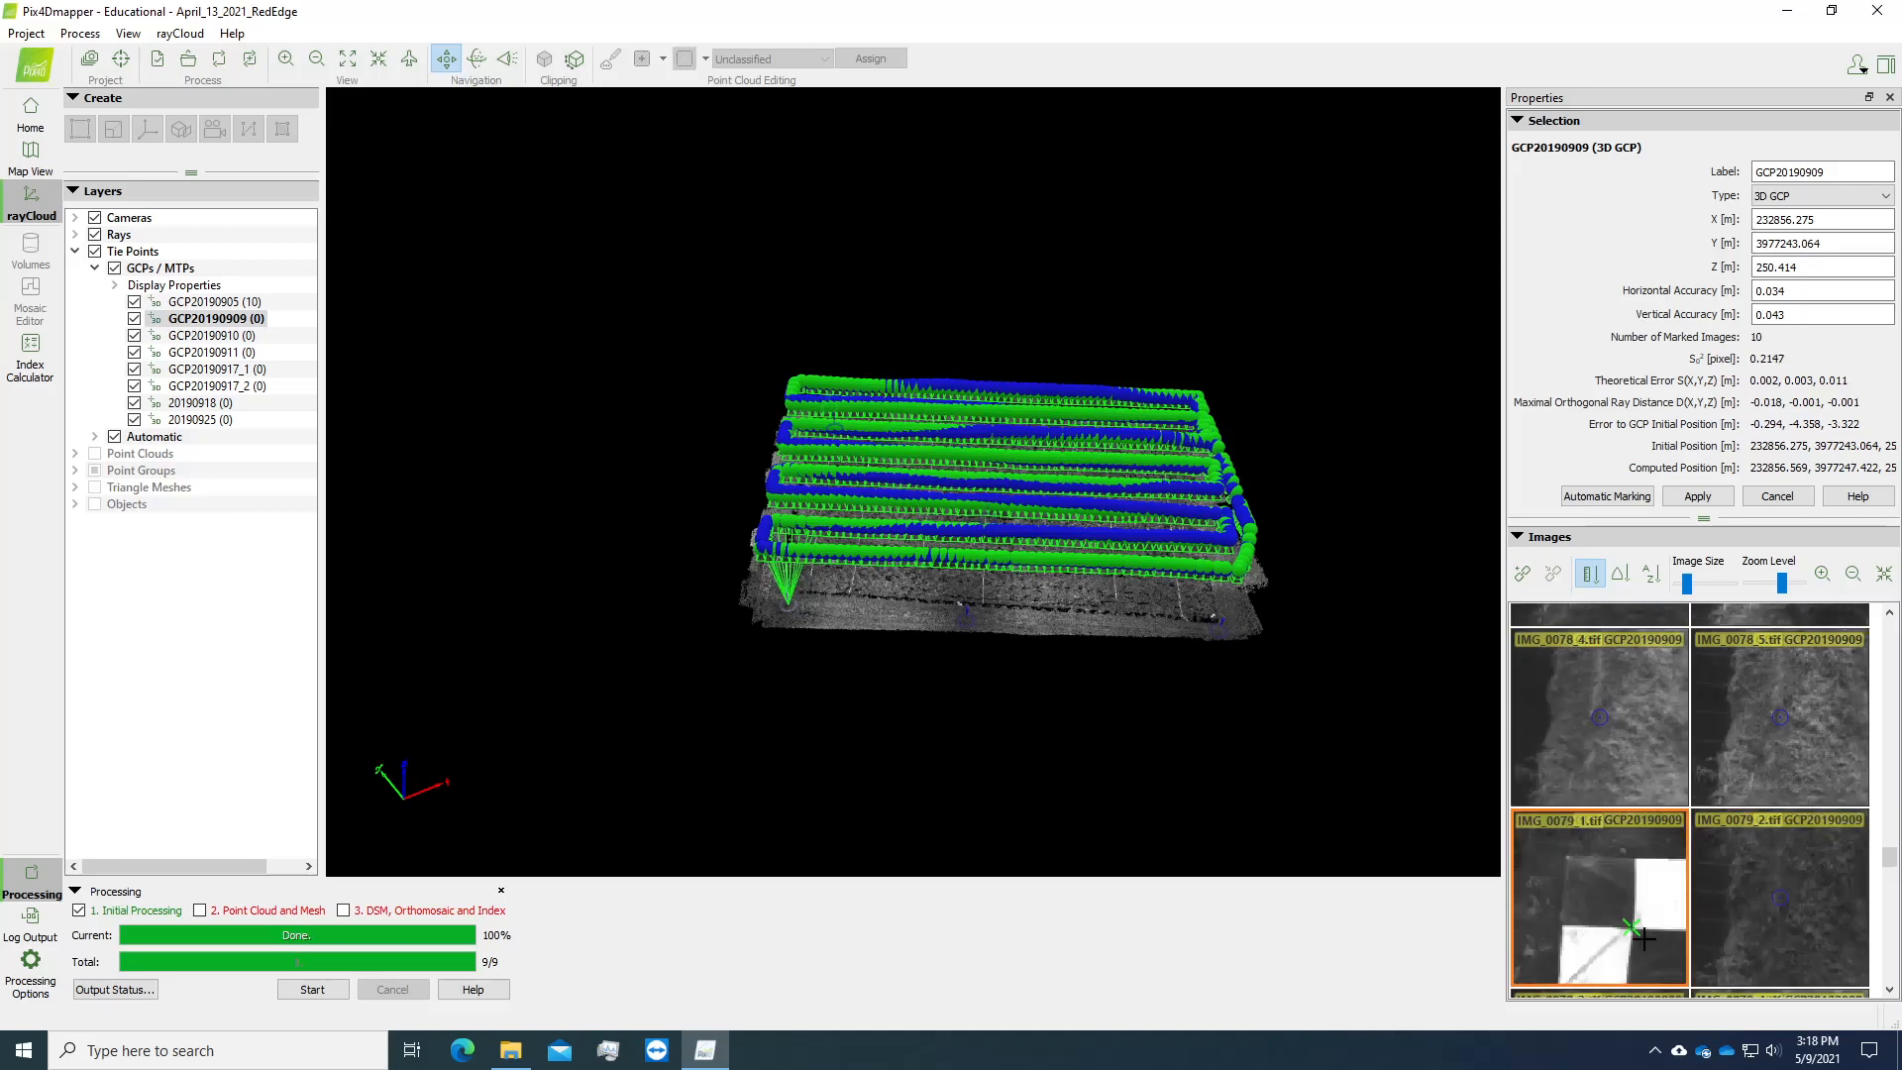
pyautogui.scroll(1, 1617, 911)
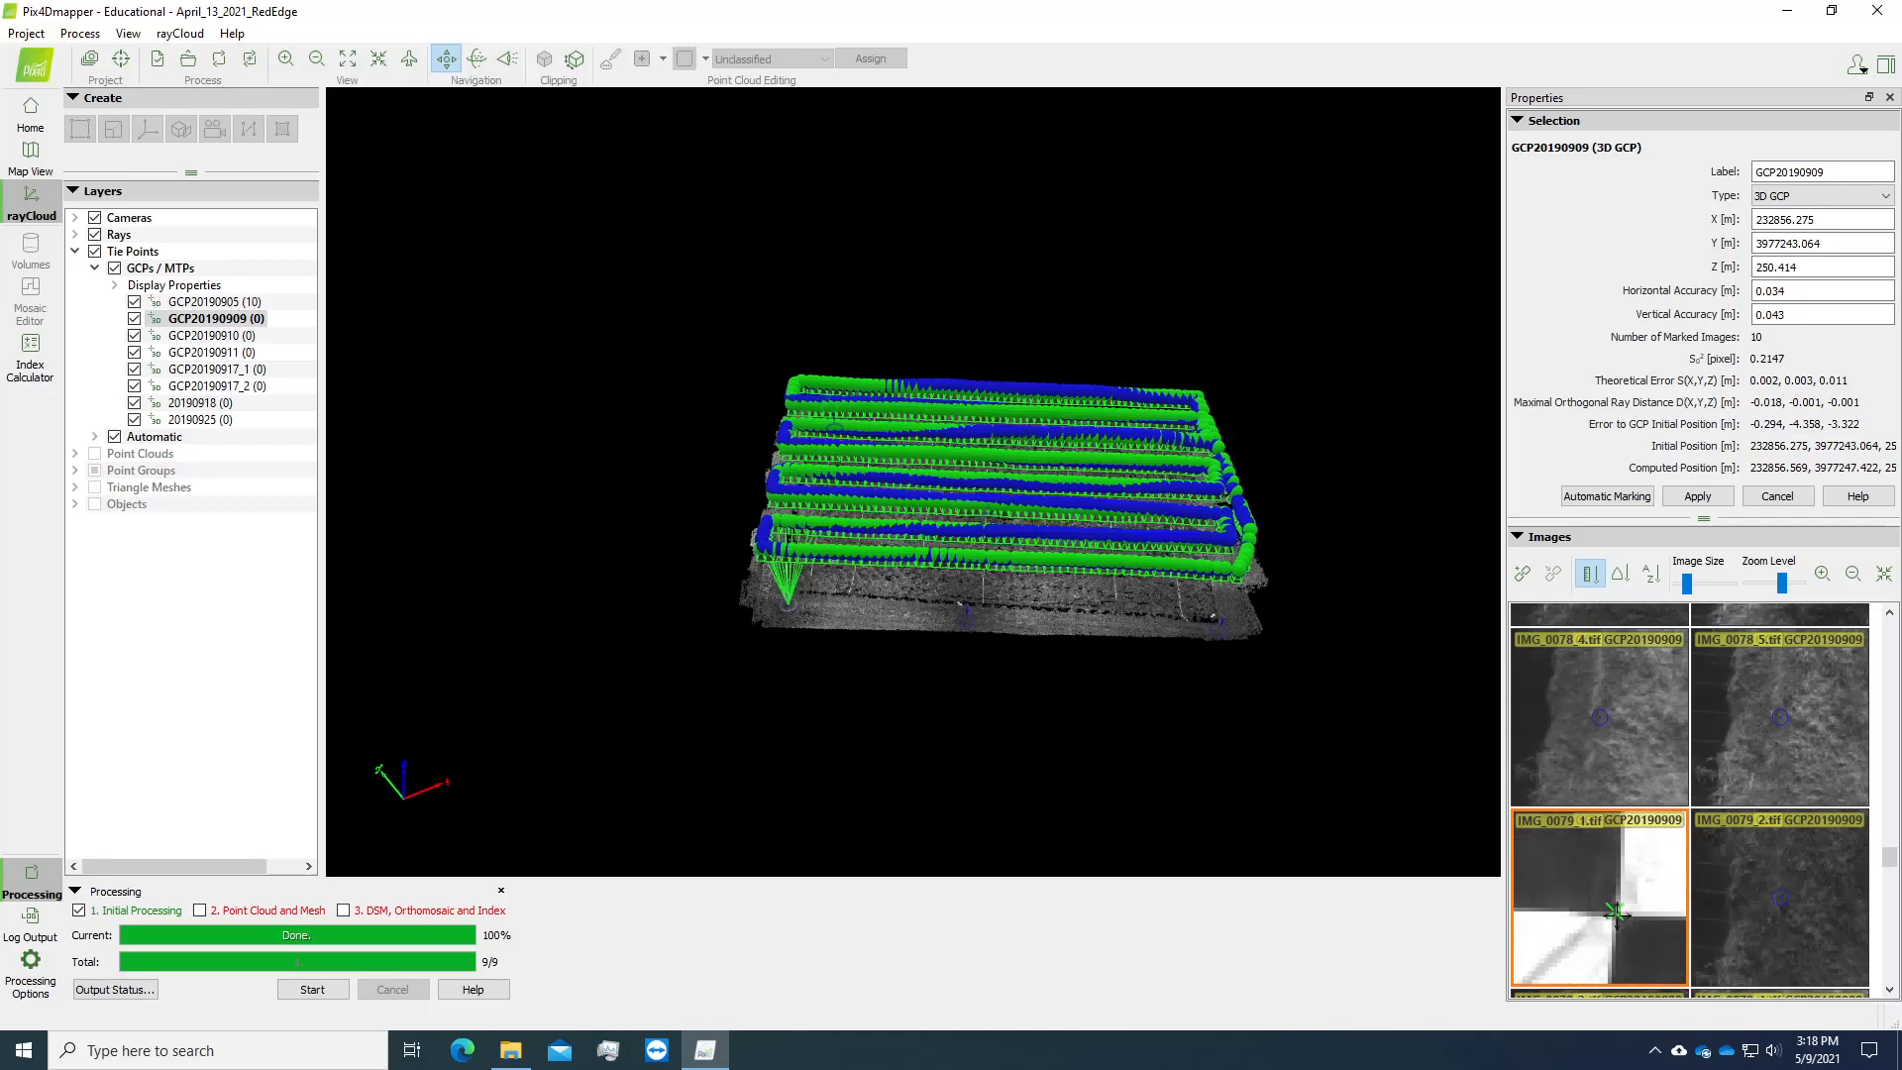
pyautogui.click(1617, 912)
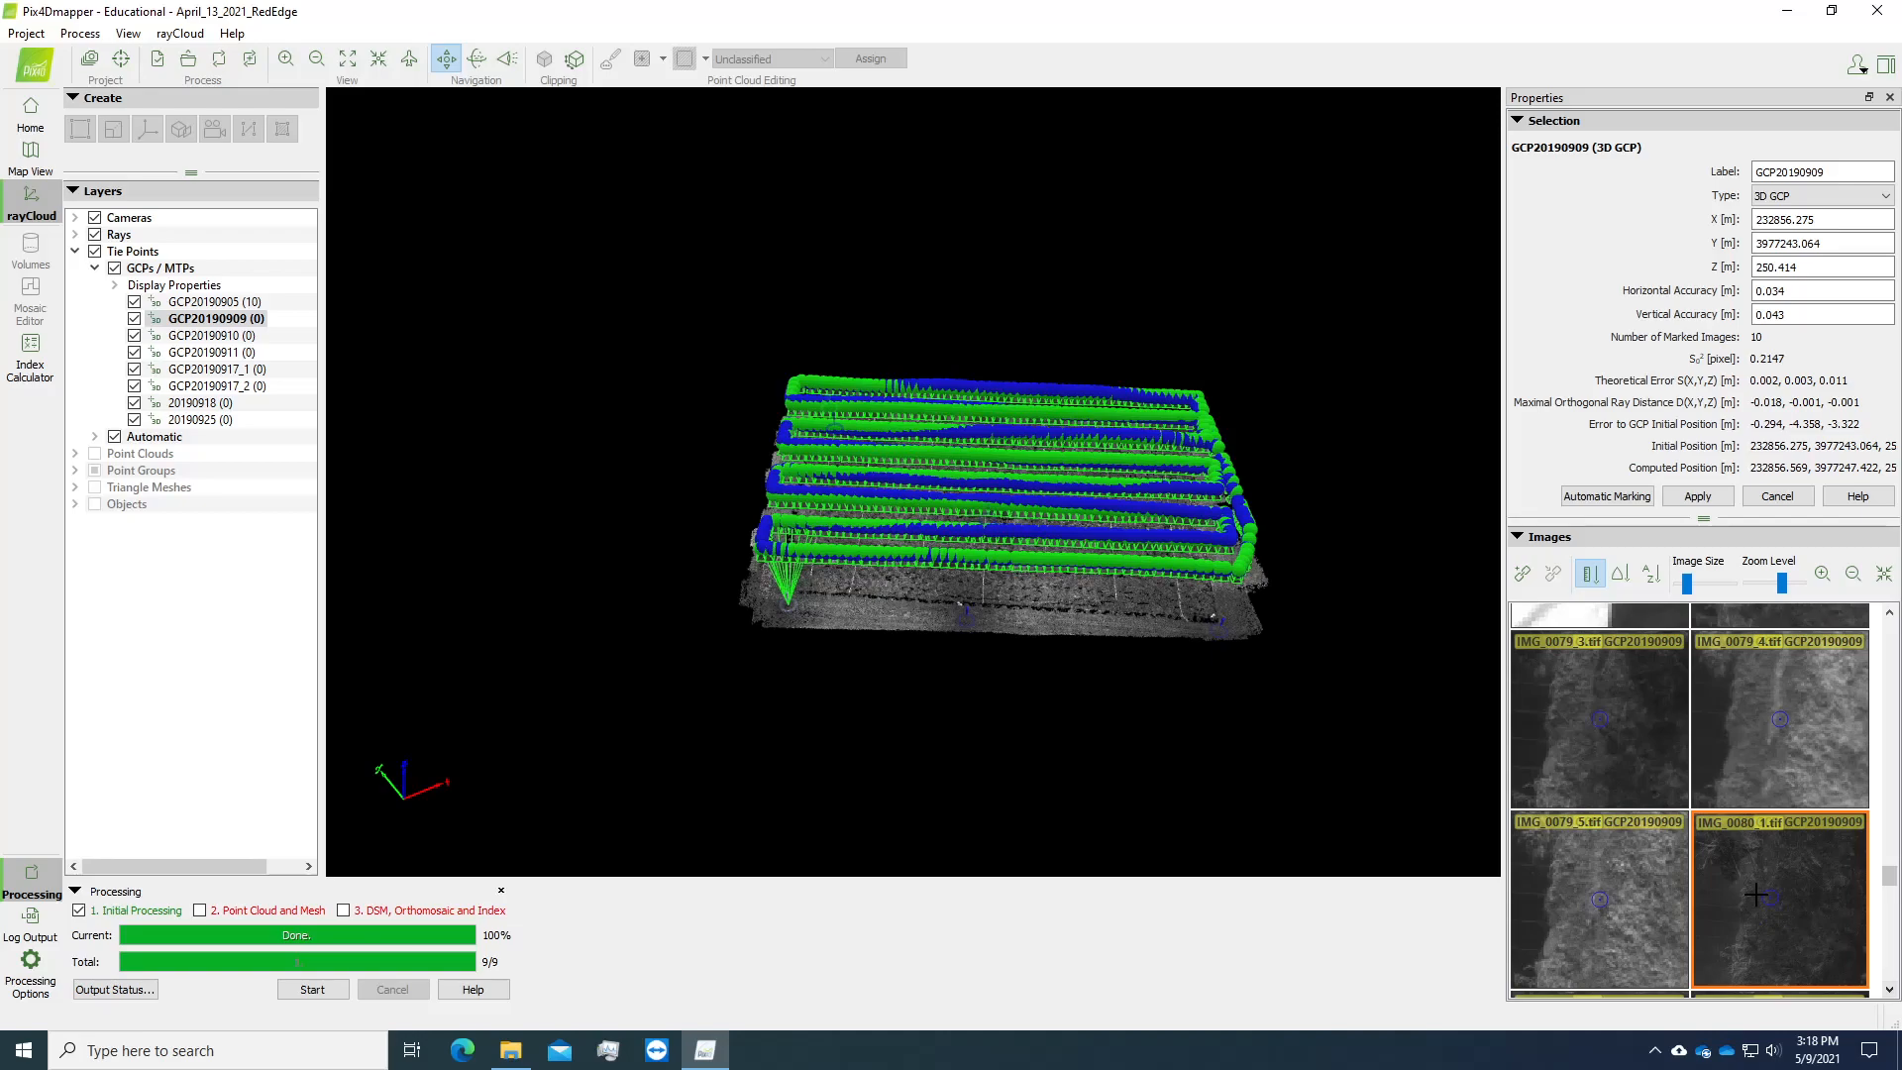
# Mark GCP20190909 at the checkerboard target's centre in image IMG_0080_1.tif and apply the point's image marks.
pyautogui.click(1756, 894)
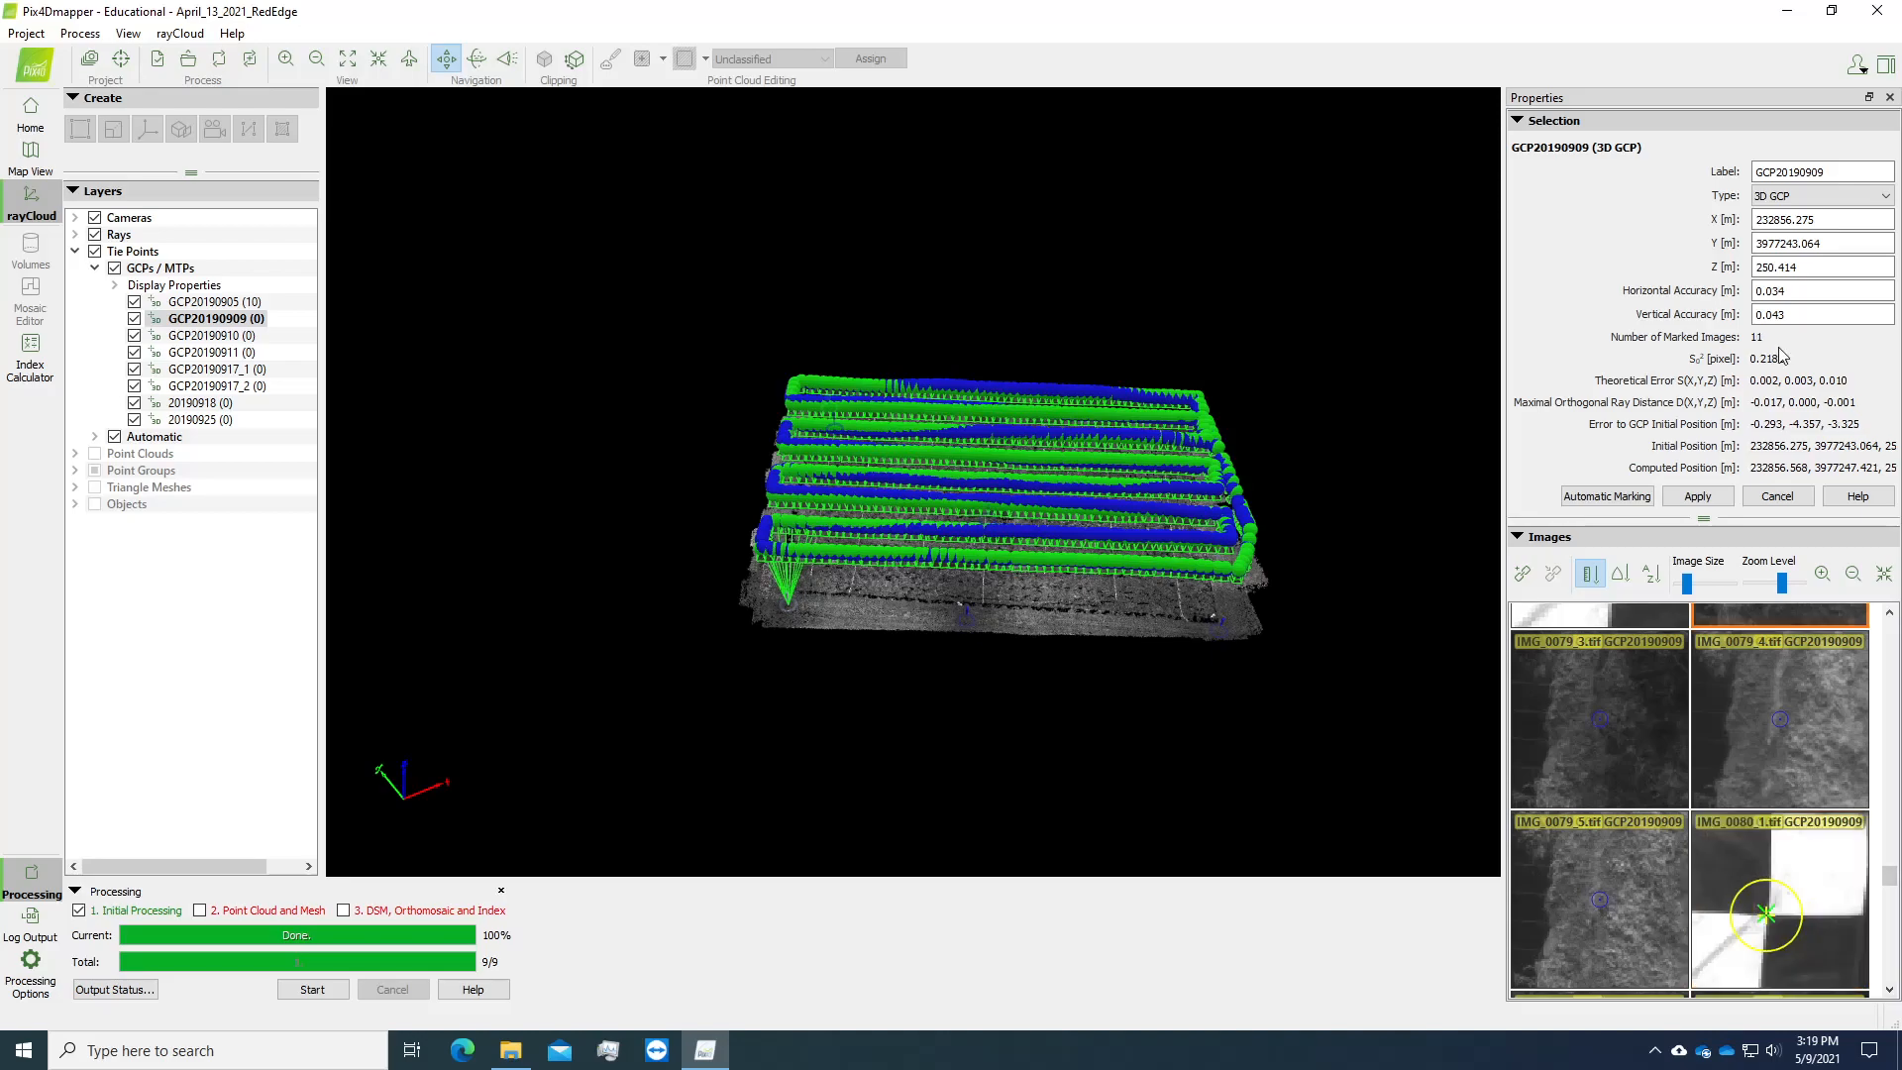
pyautogui.click(1698, 497)
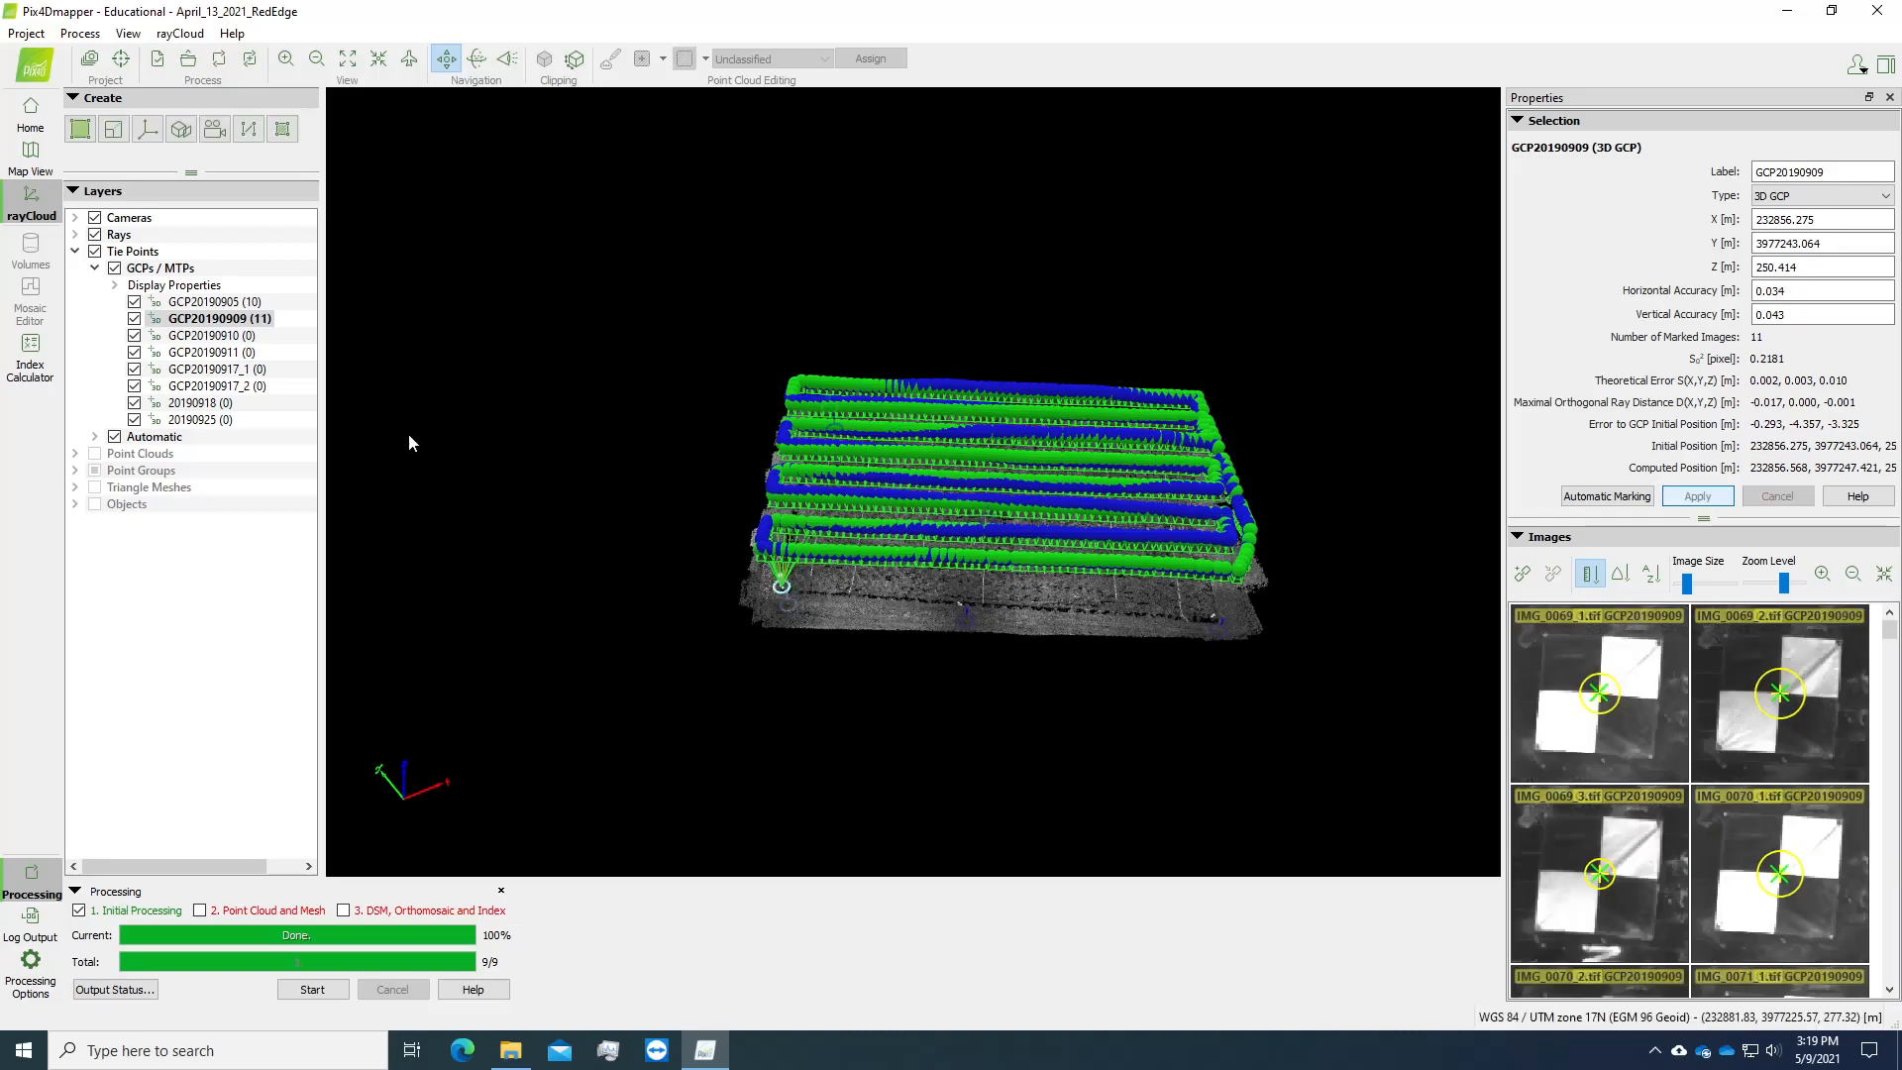
# Select GCP20190910 and mark it at the checkerboard target's centre in images IMG_0519_1.tif, IMG_0519_2.tif and IMG_0519_3.tif.
pyautogui.click(243, 337)
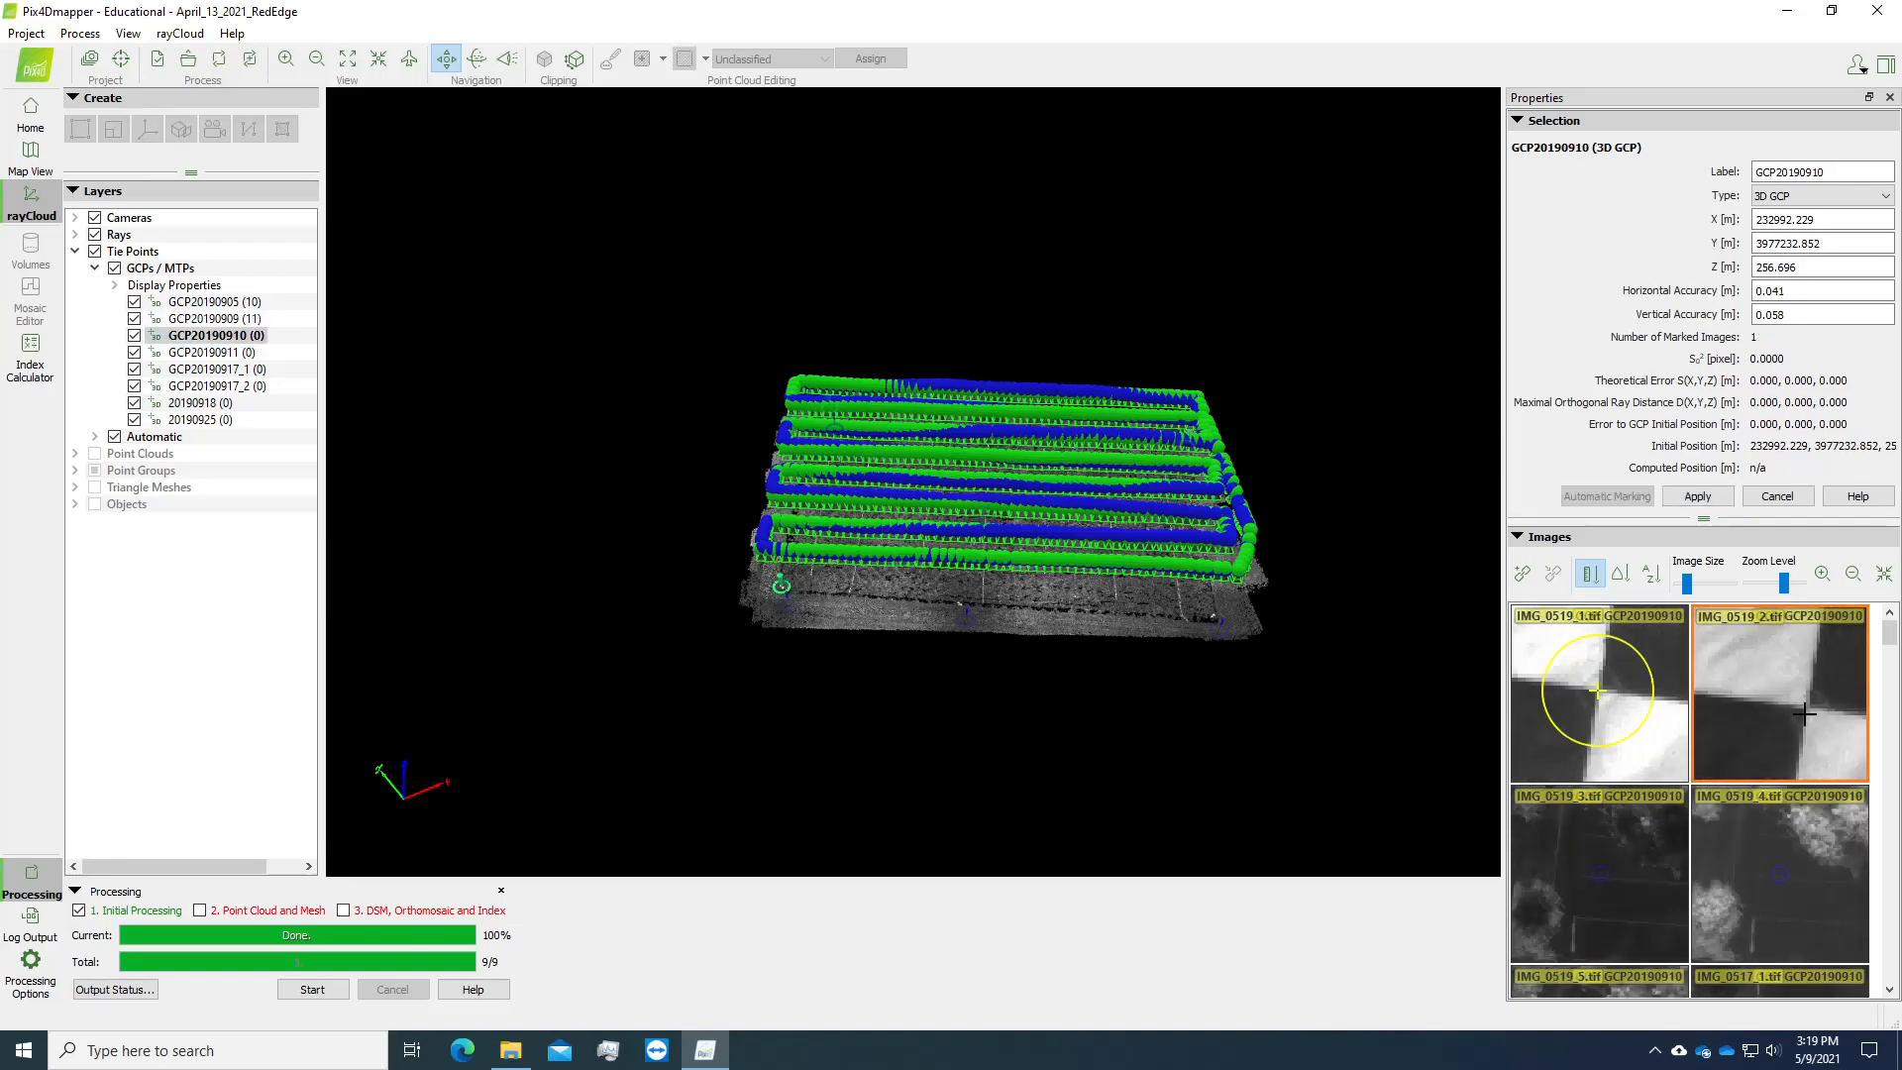
pyautogui.click(1807, 708)
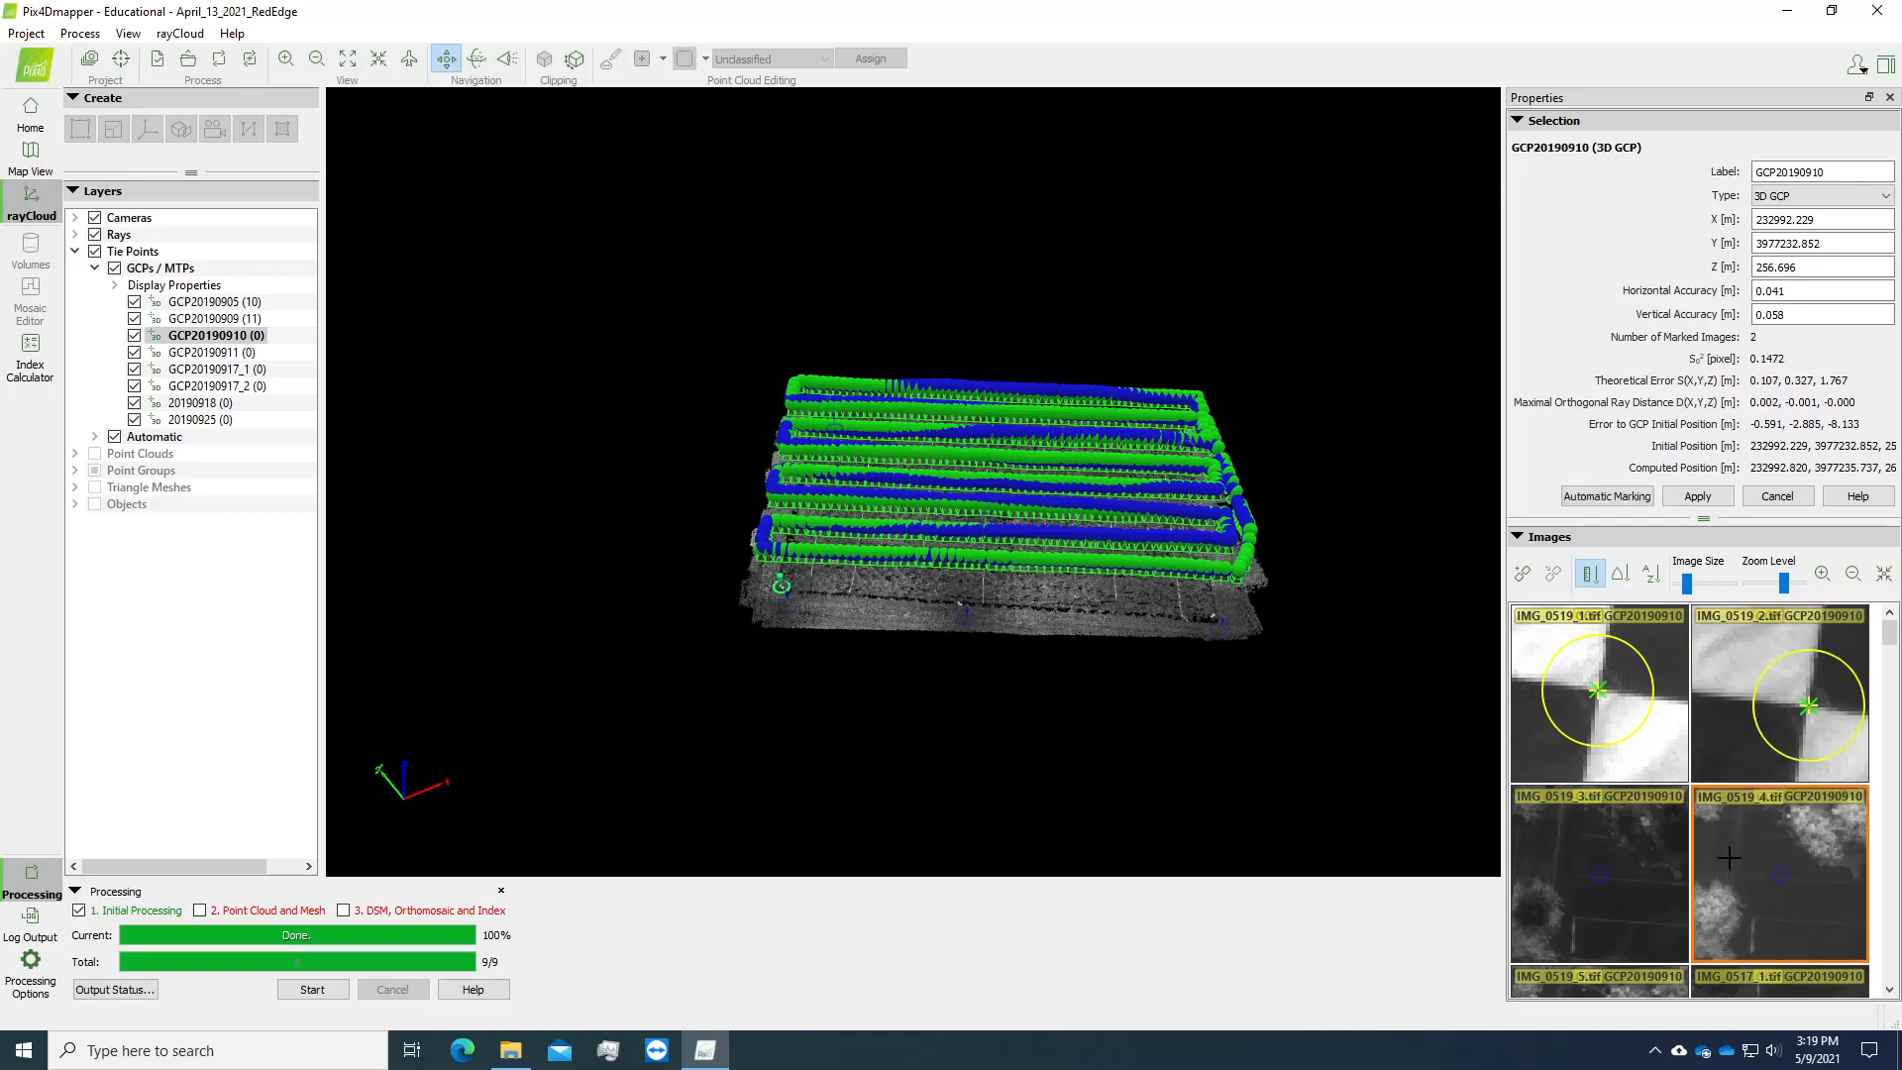
pyautogui.click(1602, 868)
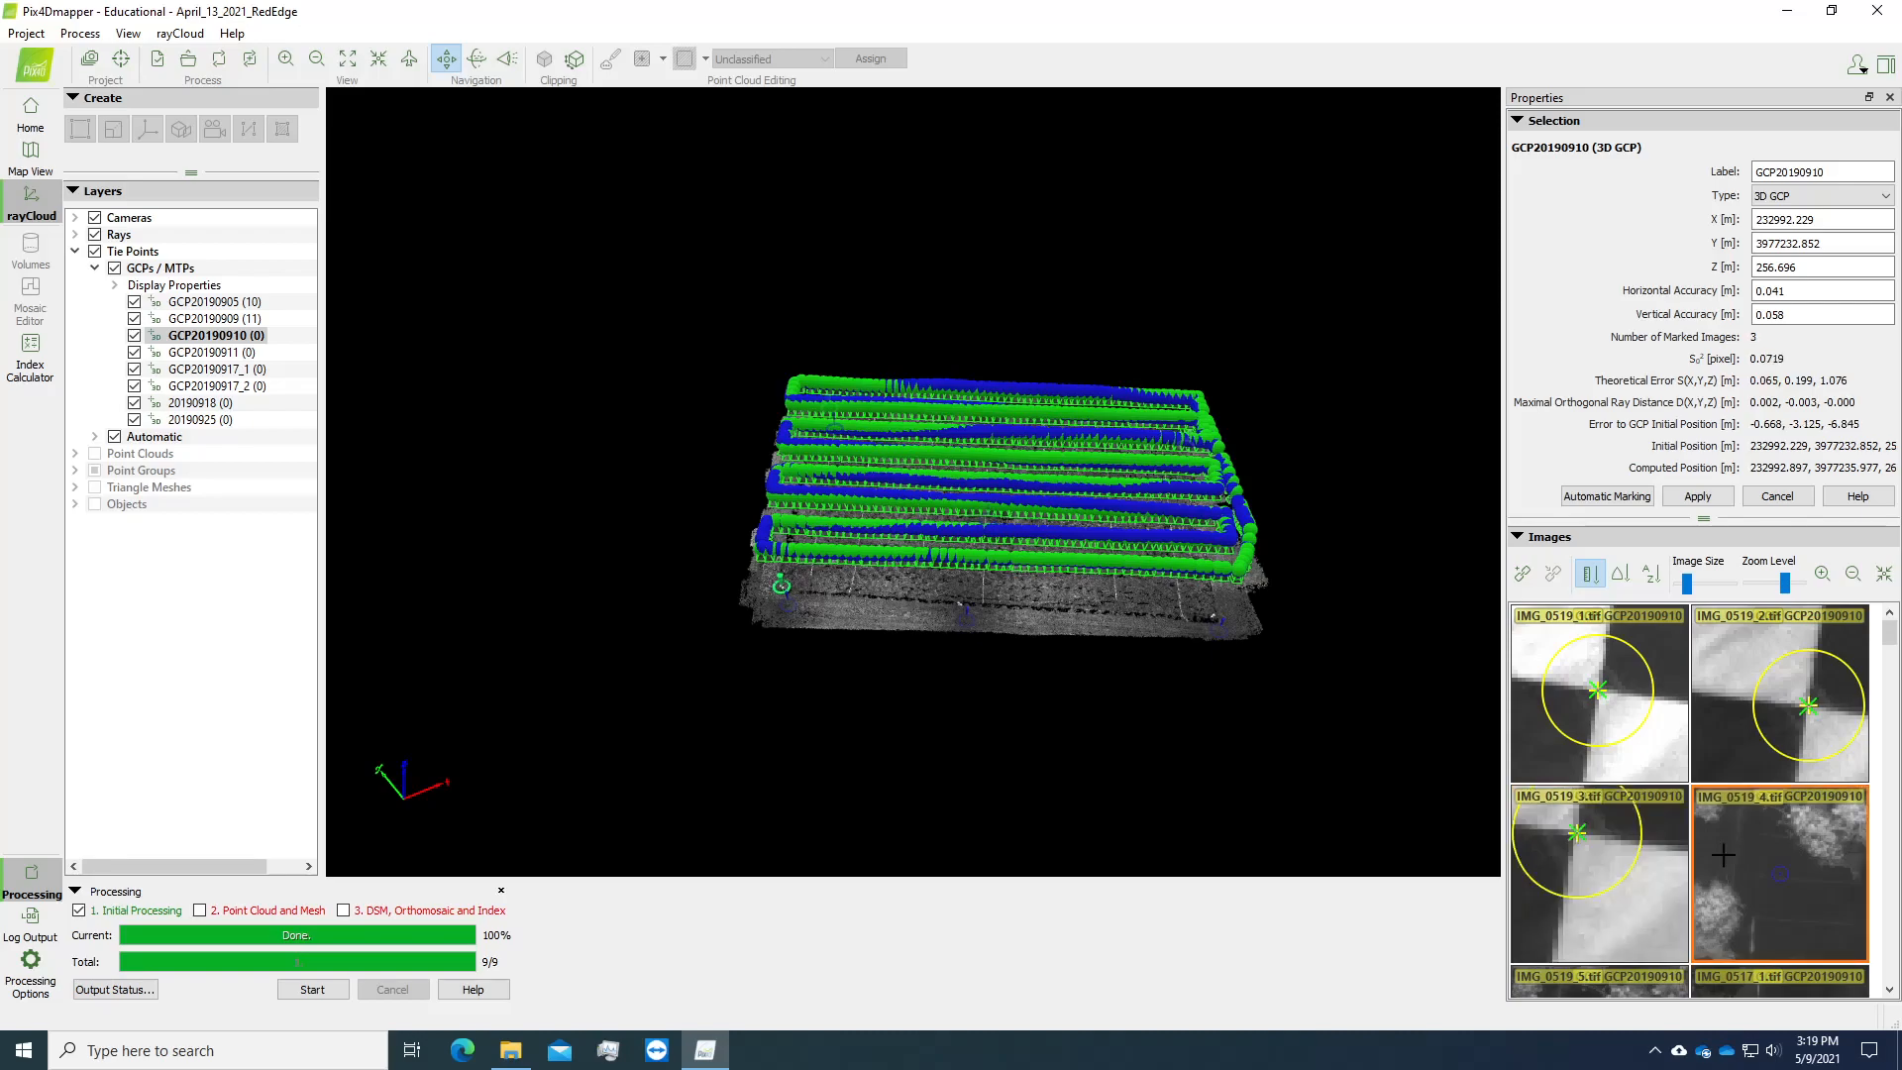
# Mark GCP20190910 at the checkerboard target's centre in images IMG_0519_4.tif, IMG_0517_1.tif and IMG_0517_2.tif.
pyautogui.scroll(-2, 1759, 882)
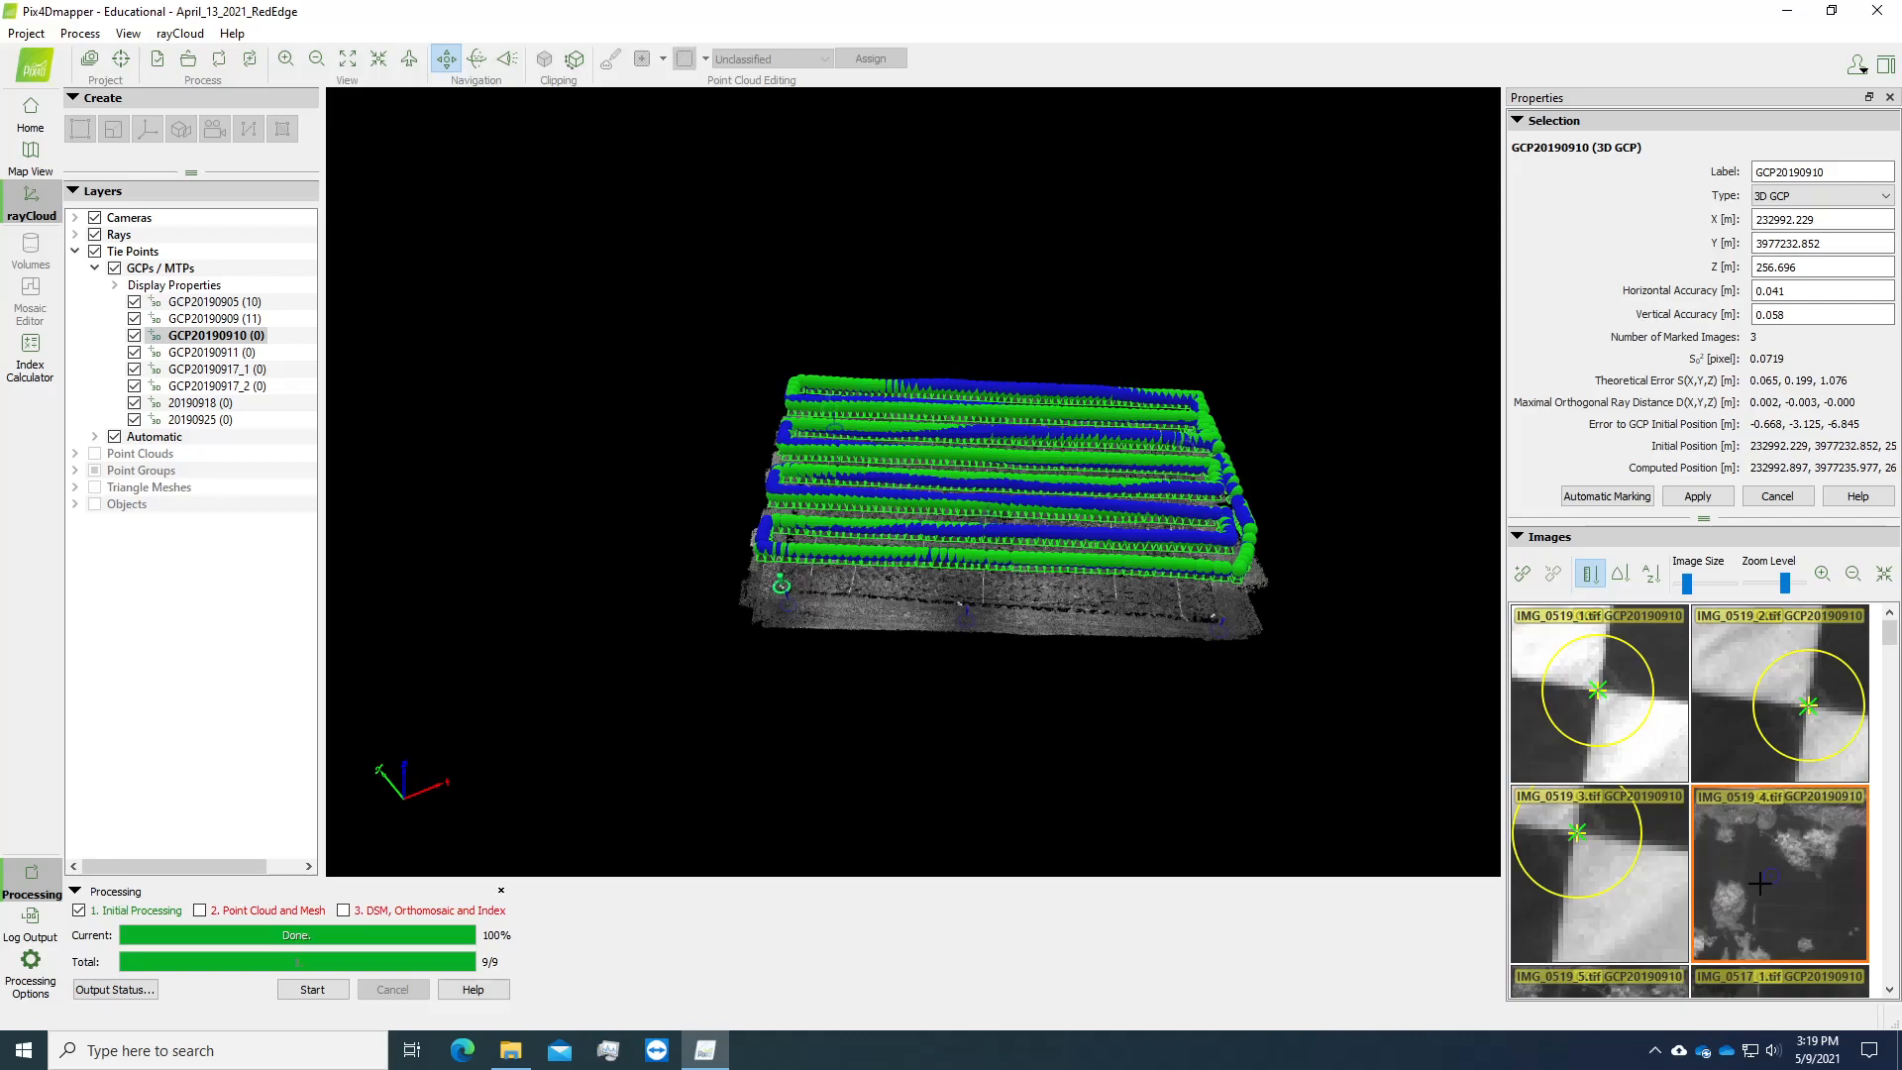
pyautogui.scroll(2, 1760, 882)
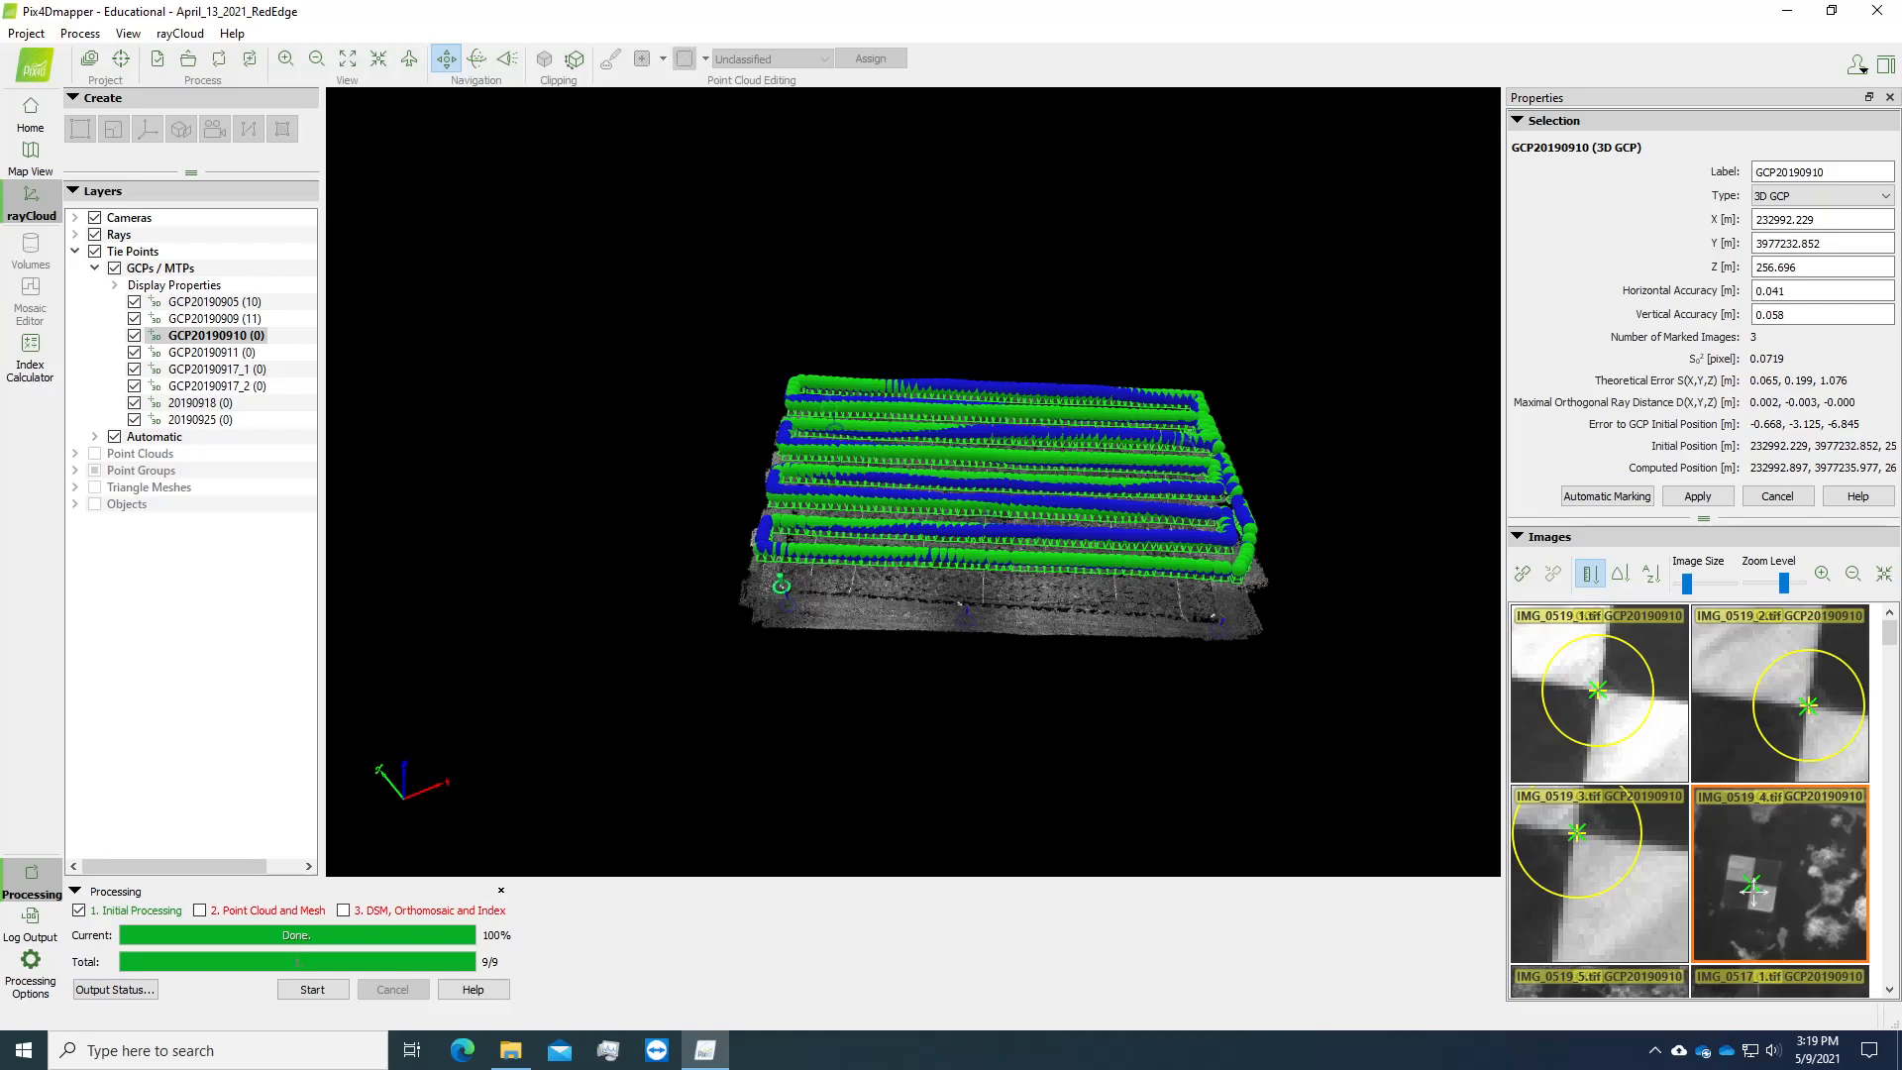
pyautogui.scroll(3, 1753, 889)
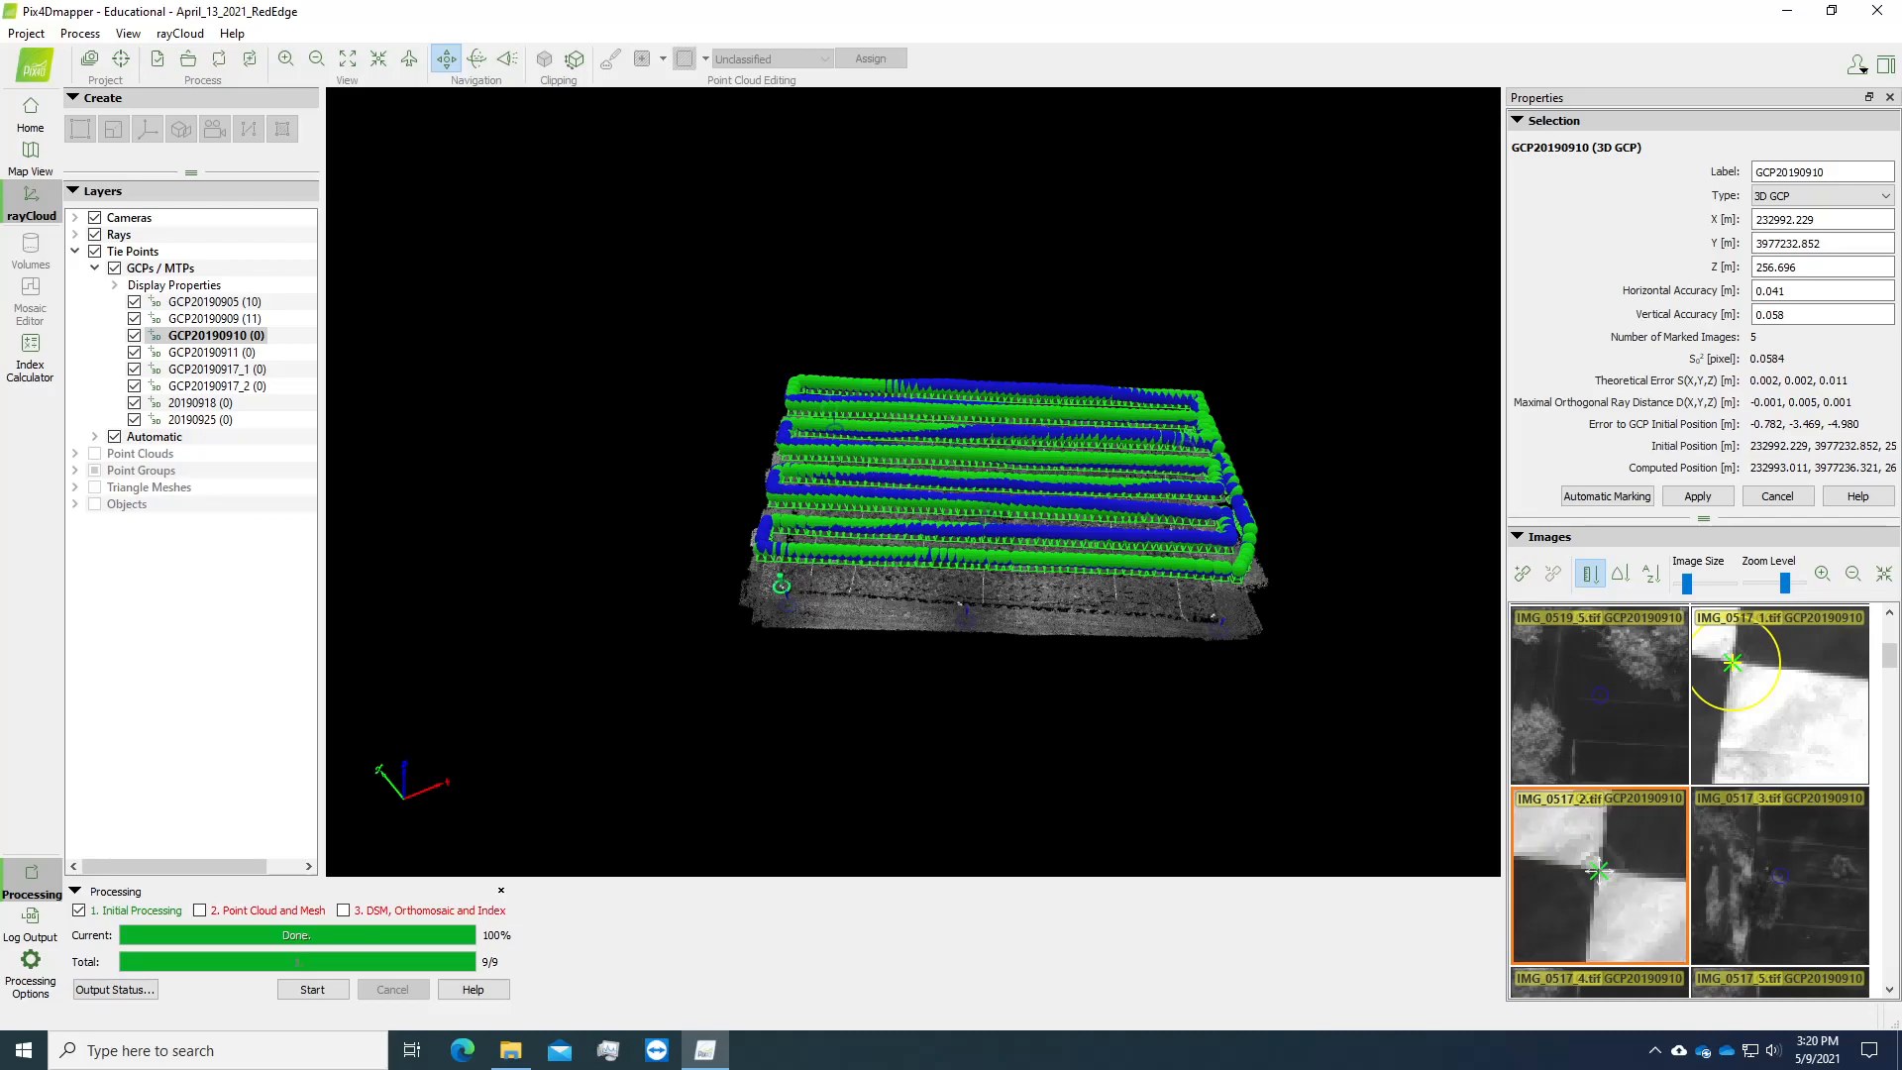
pyautogui.click(1598, 871)
# Skip the IMG_0518 images and mark GCP20190910 at the checkerboard target's centre in image IMG_0520_1.tif.
pyautogui.click(1890, 990)
pyautogui.click(1891, 989)
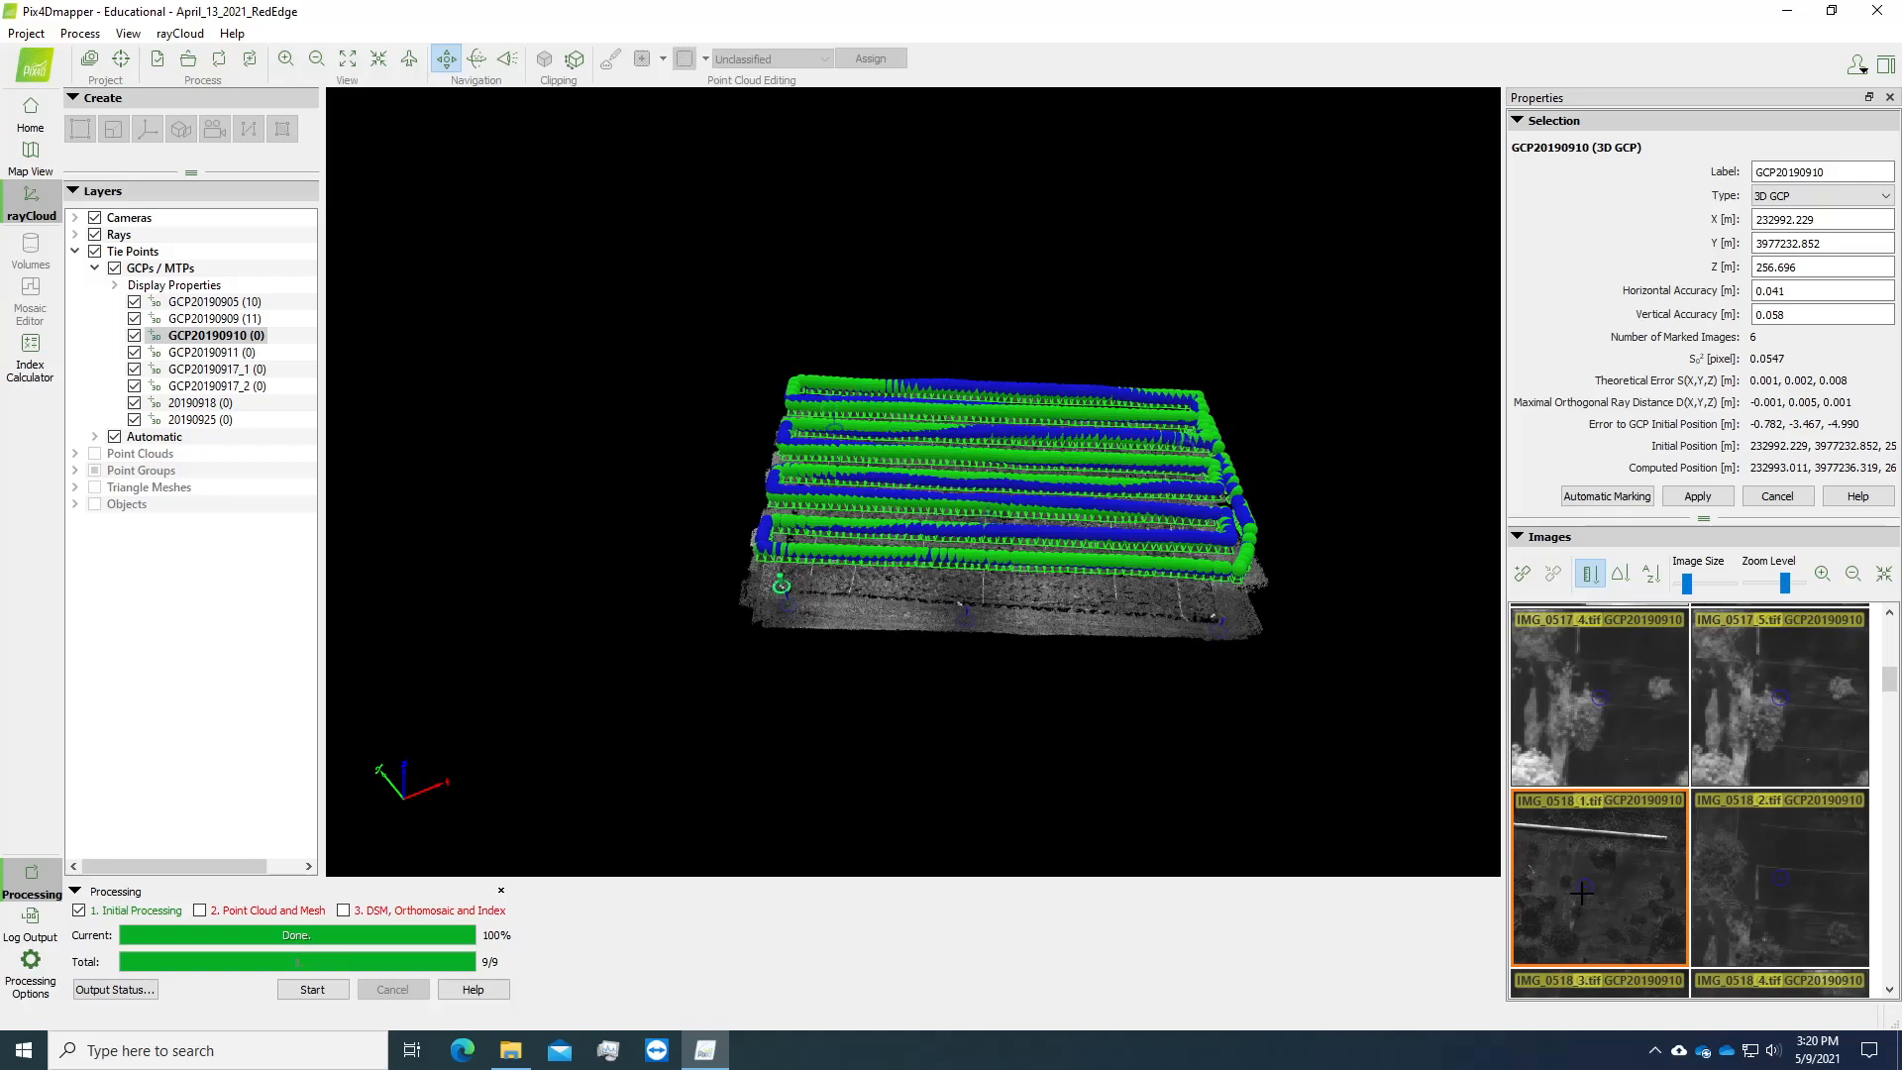
pyautogui.scroll(-2, 1582, 892)
pyautogui.click(1810, 916)
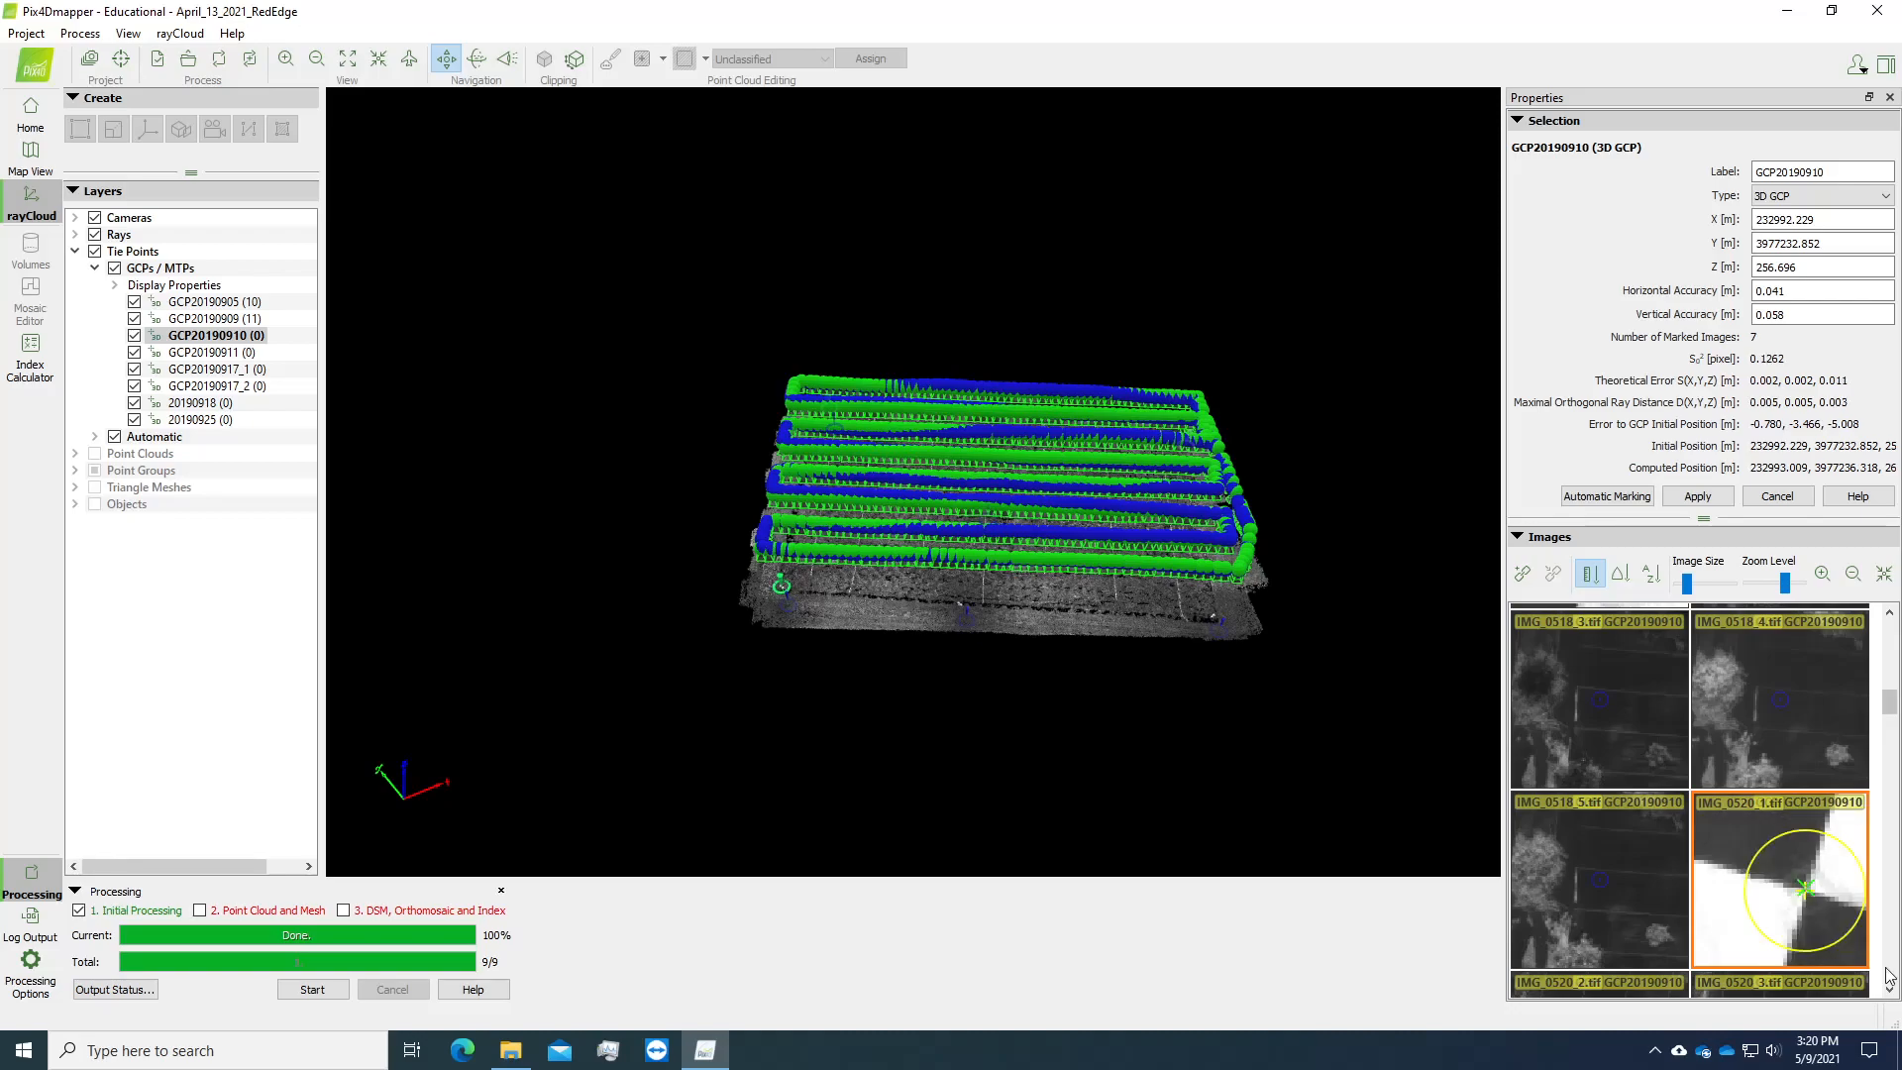
# Check the remaining GCP20190910 images from IMG_0521_1.tif through the IMG_0522 set for the target and apply the point's image marks.
pyautogui.scroll(-3, 1637, 915)
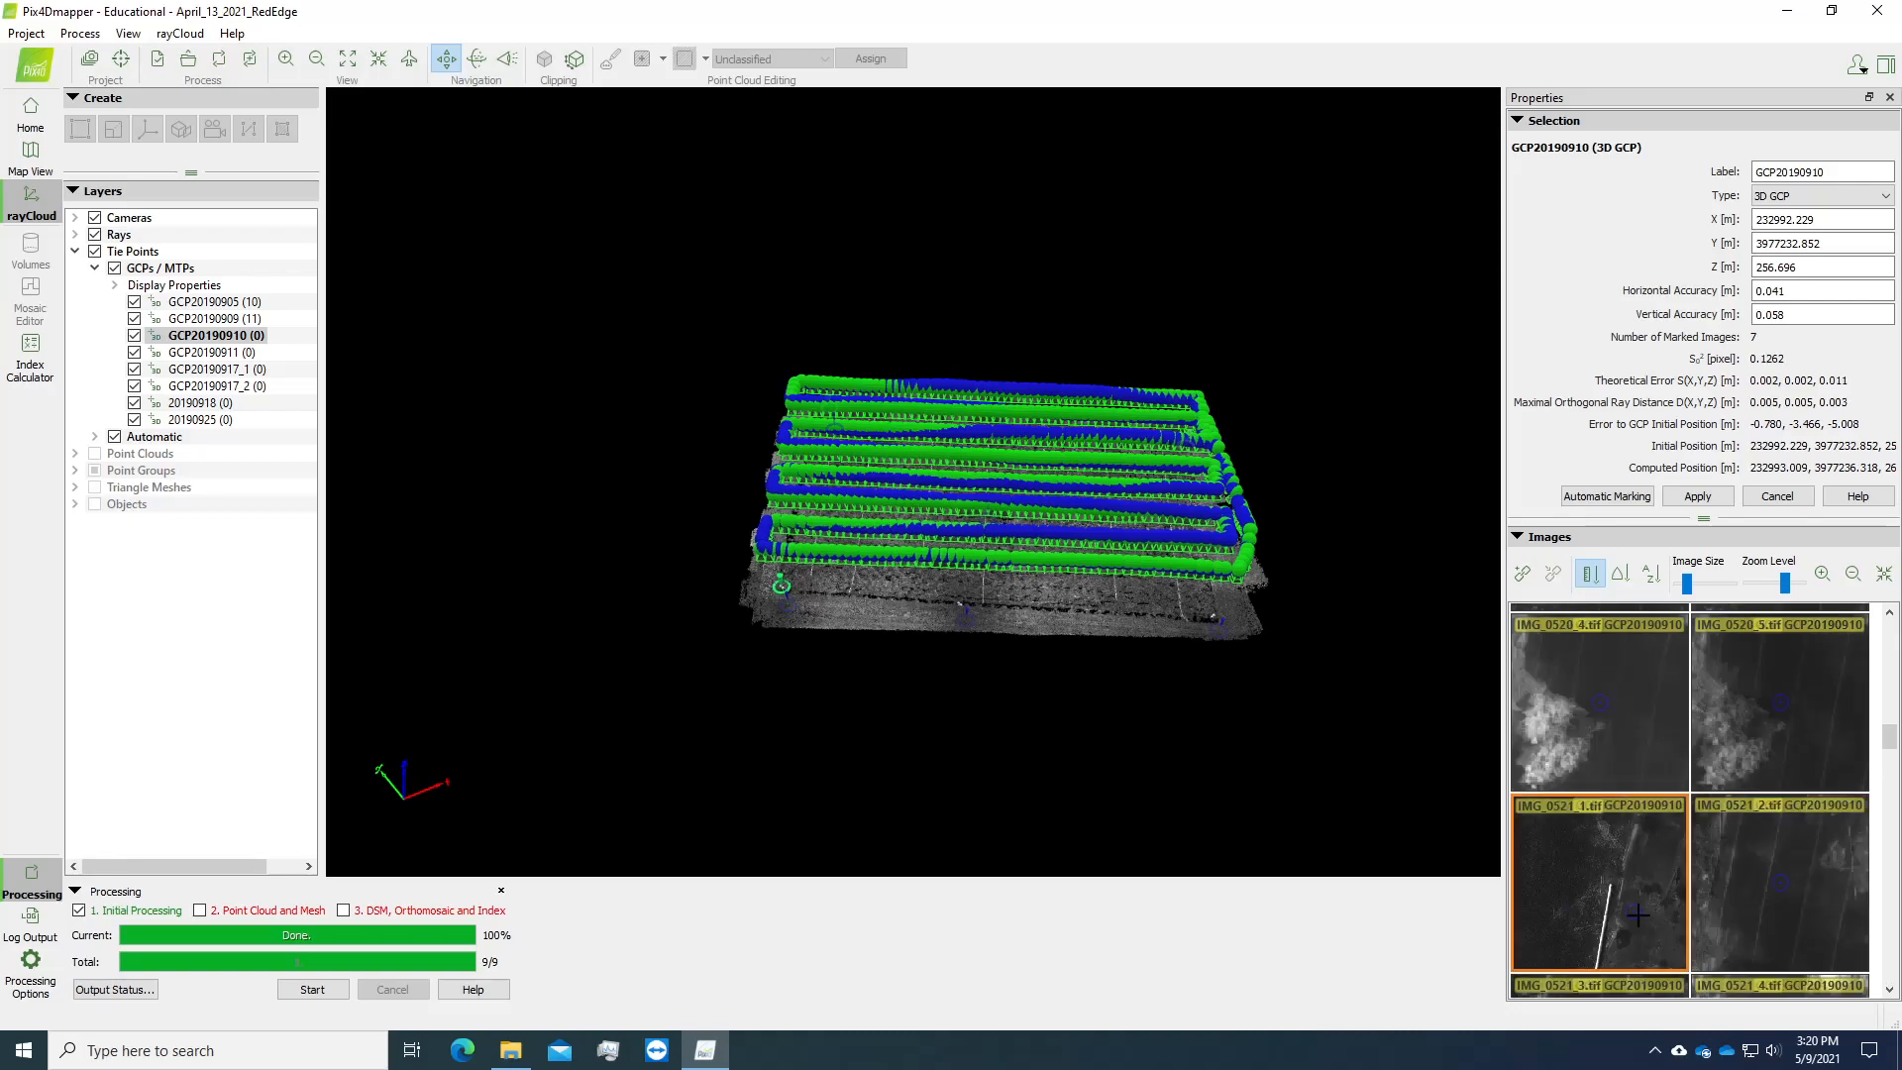
pyautogui.click(1638, 914)
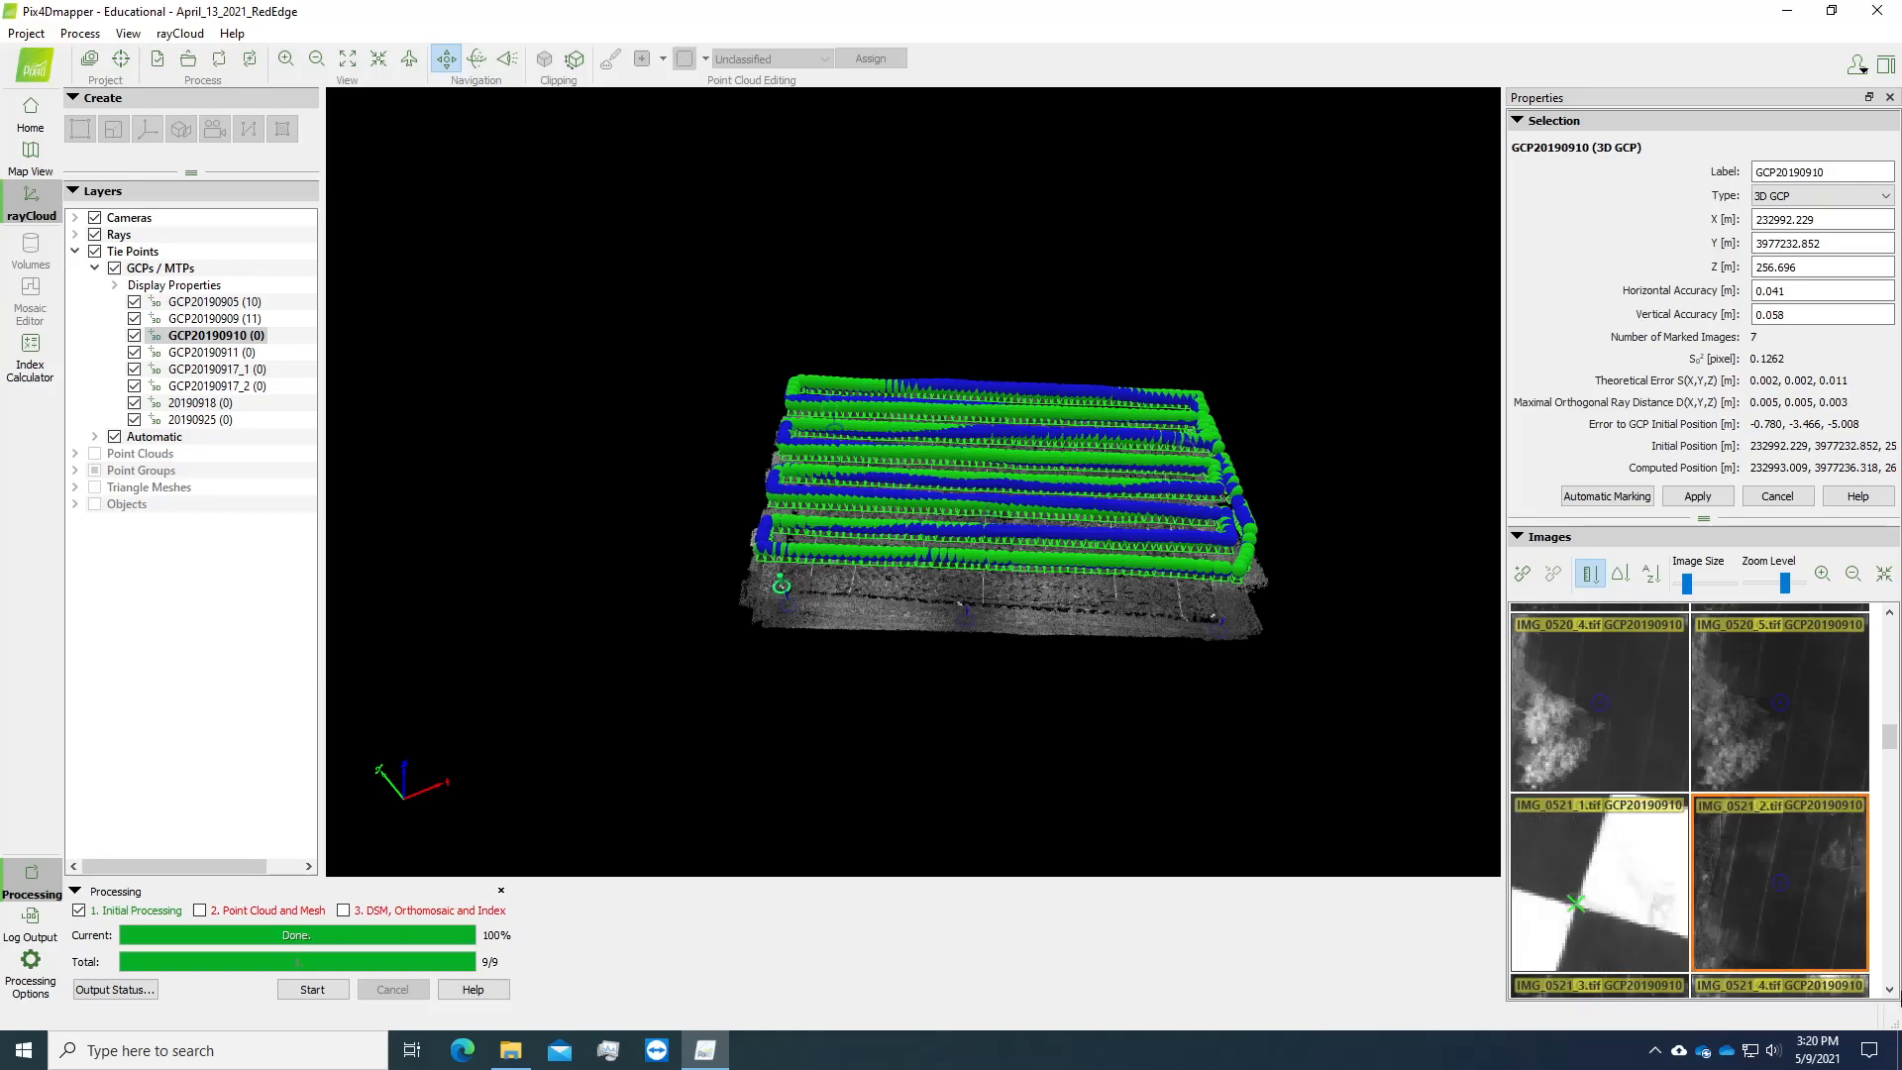
pyautogui.scroll(-2, 1843, 922)
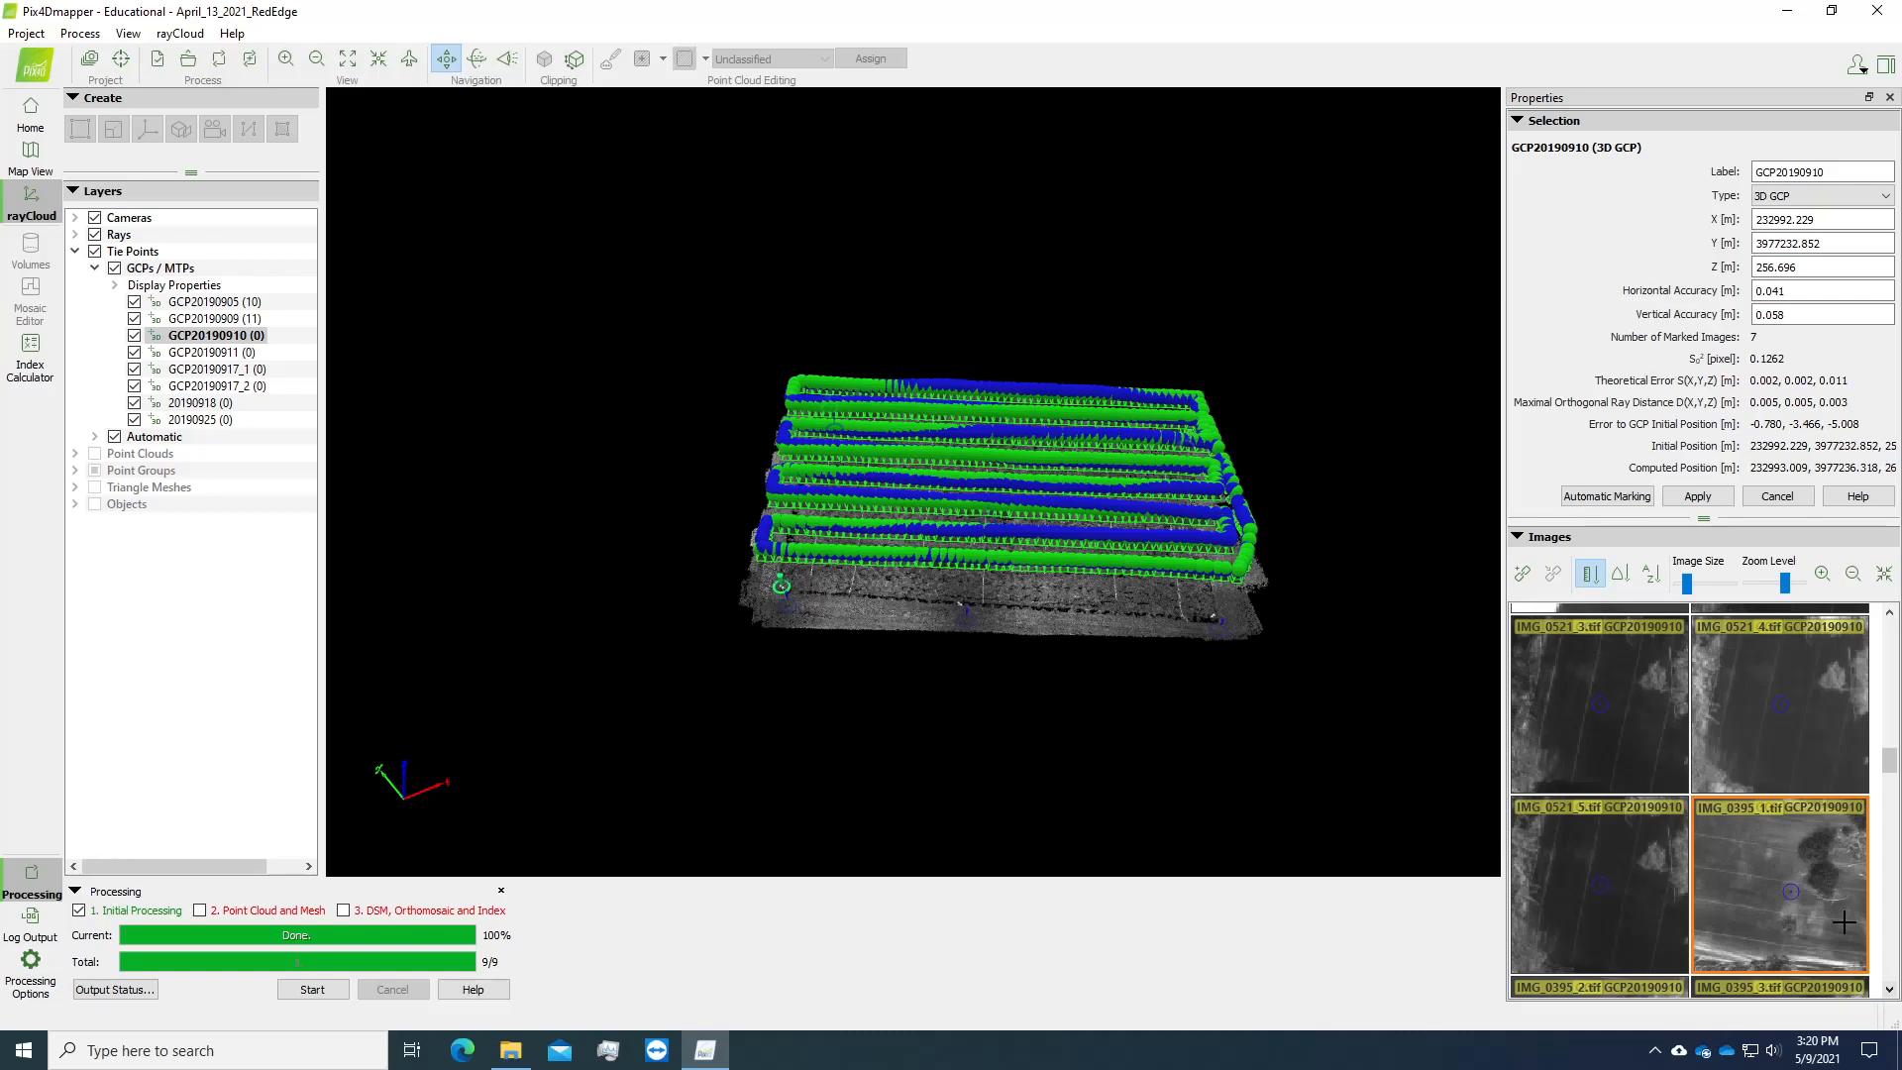
pyautogui.click(1890, 989)
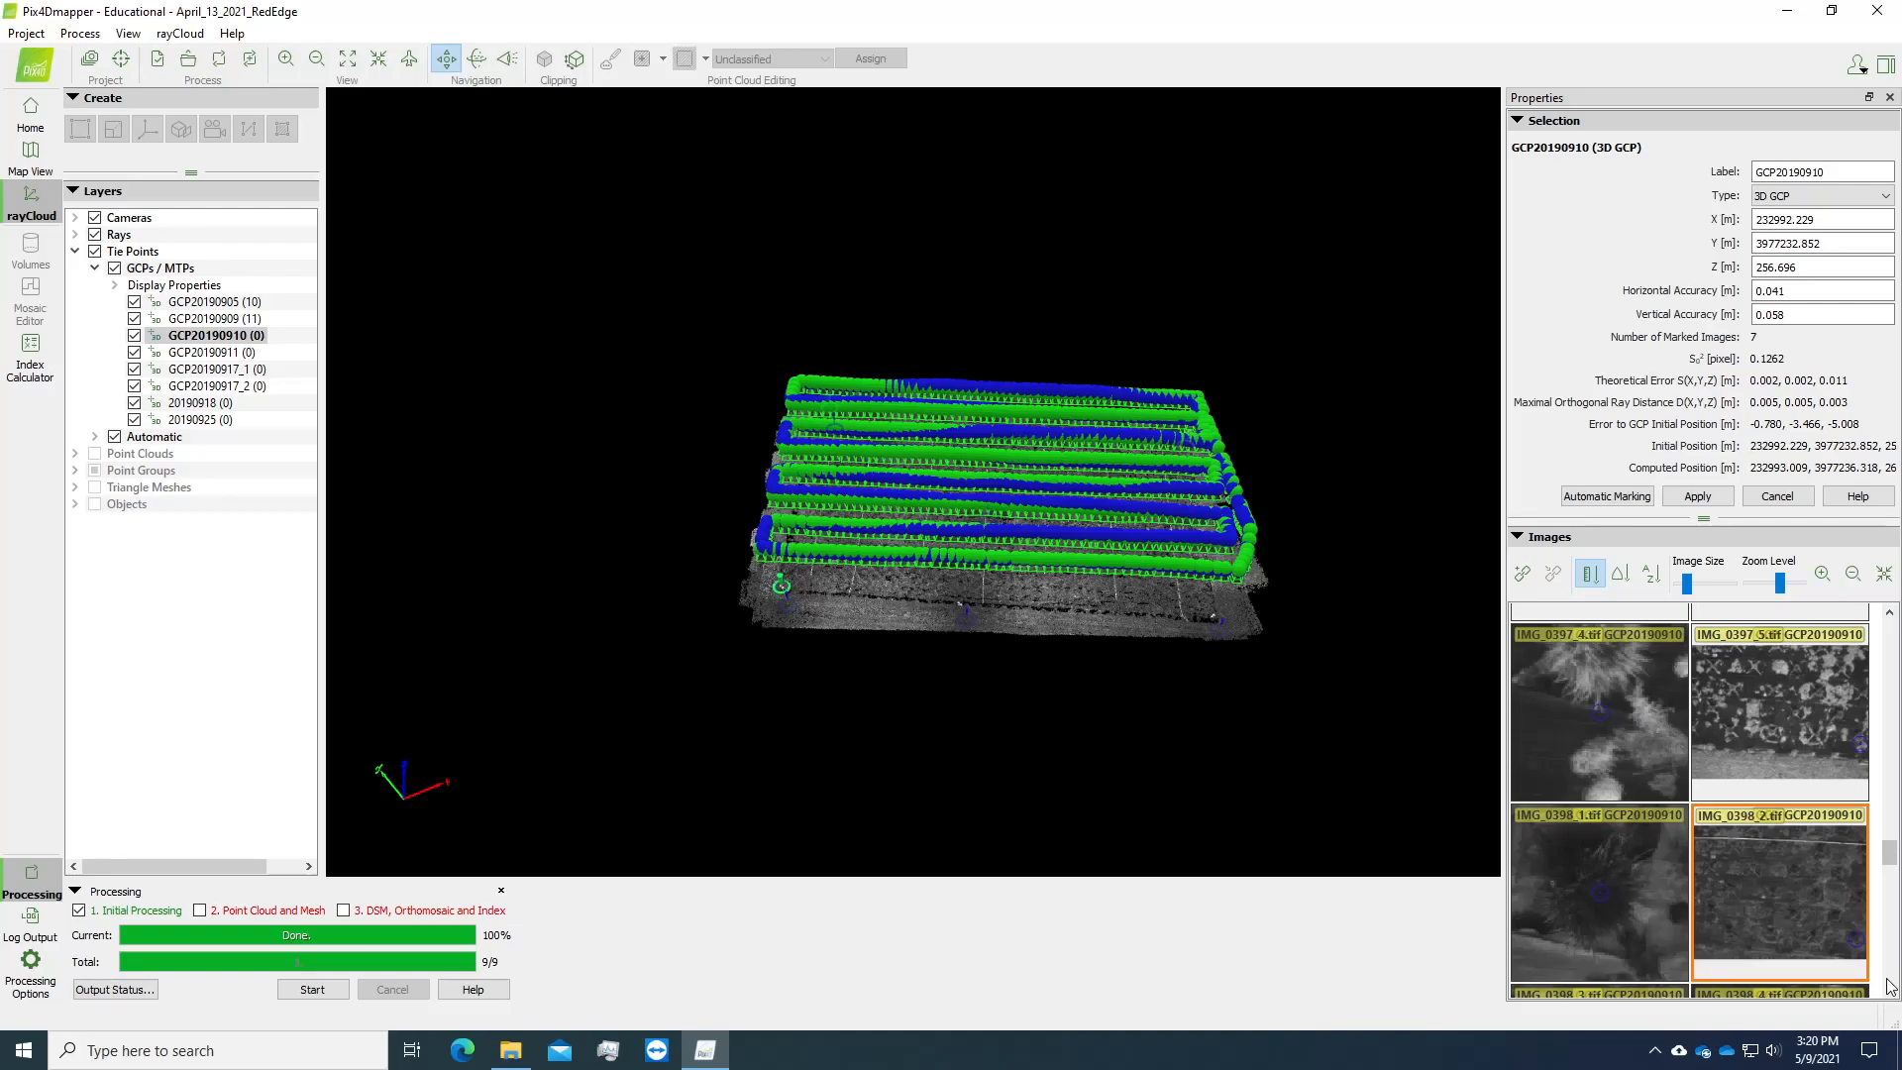
pyautogui.click(1890, 988)
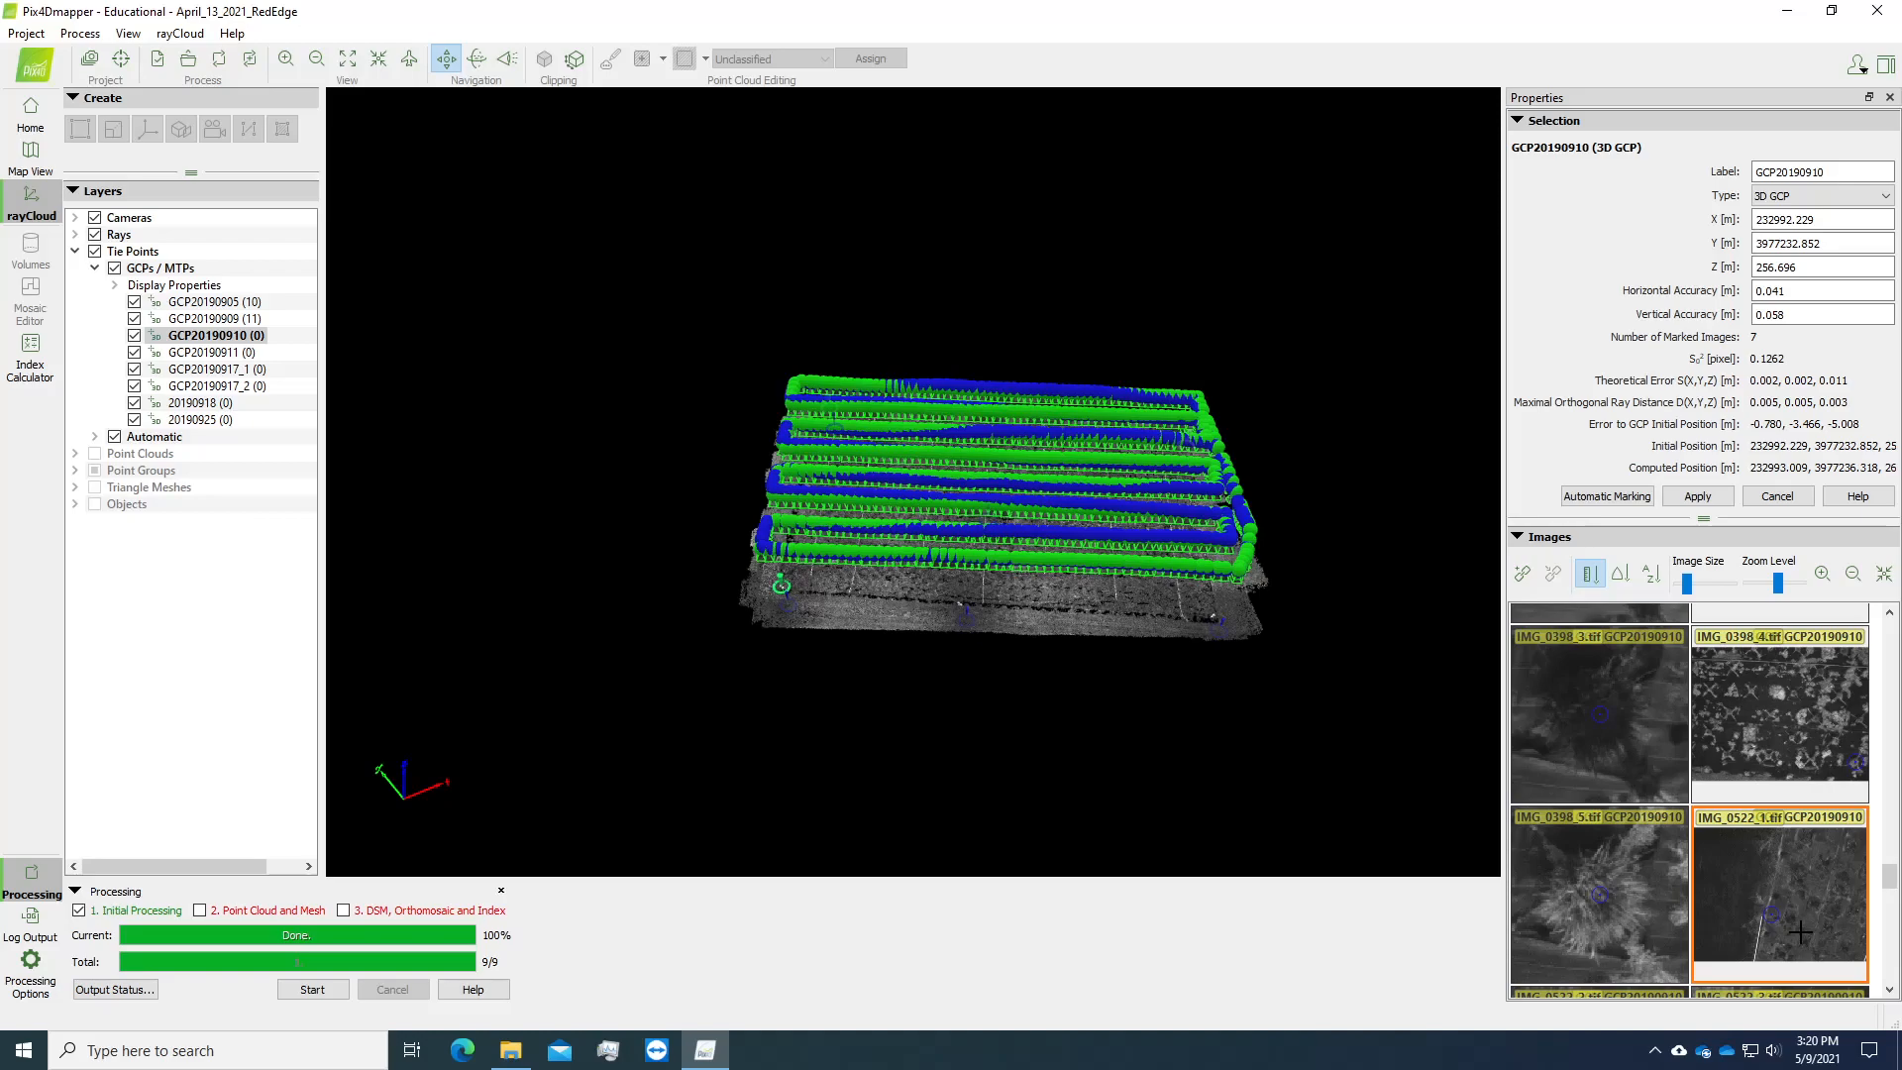
pyautogui.scroll(-1, 1684, 926)
pyautogui.click(1625, 923)
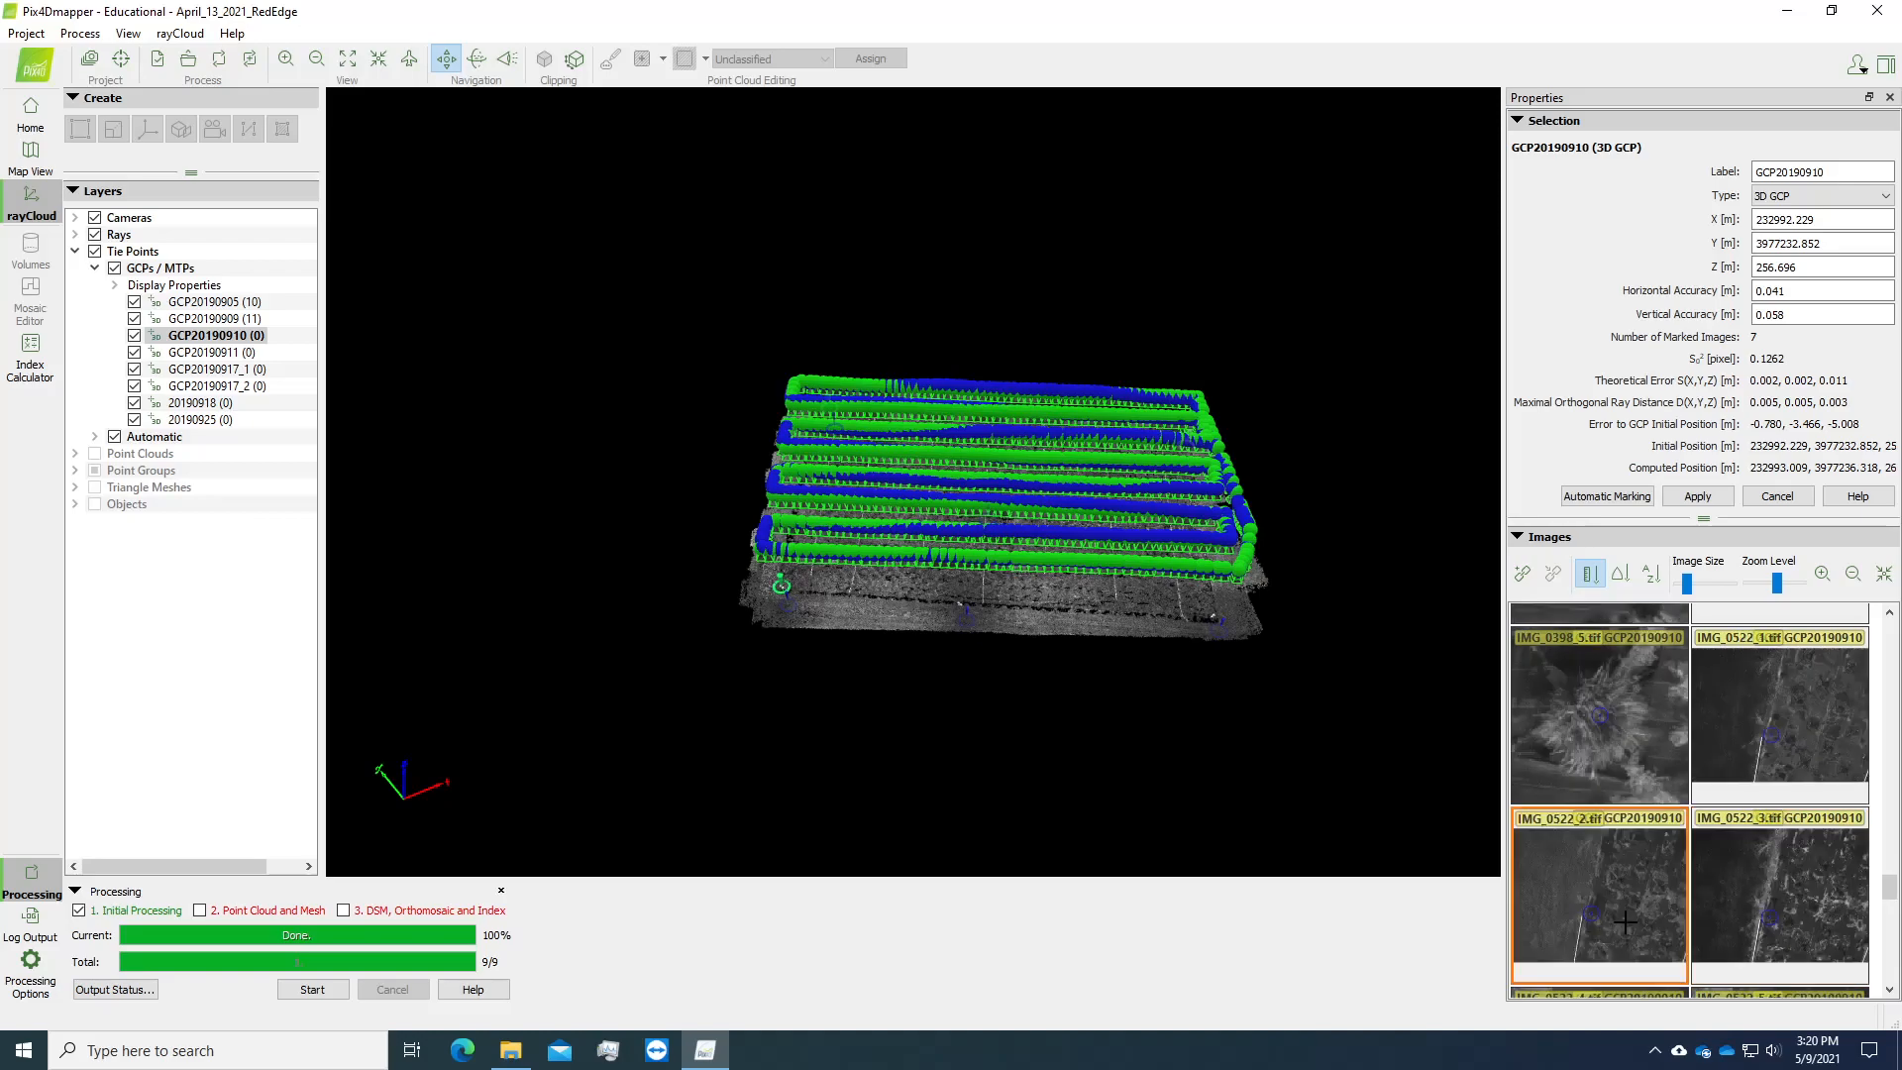
pyautogui.click(1891, 989)
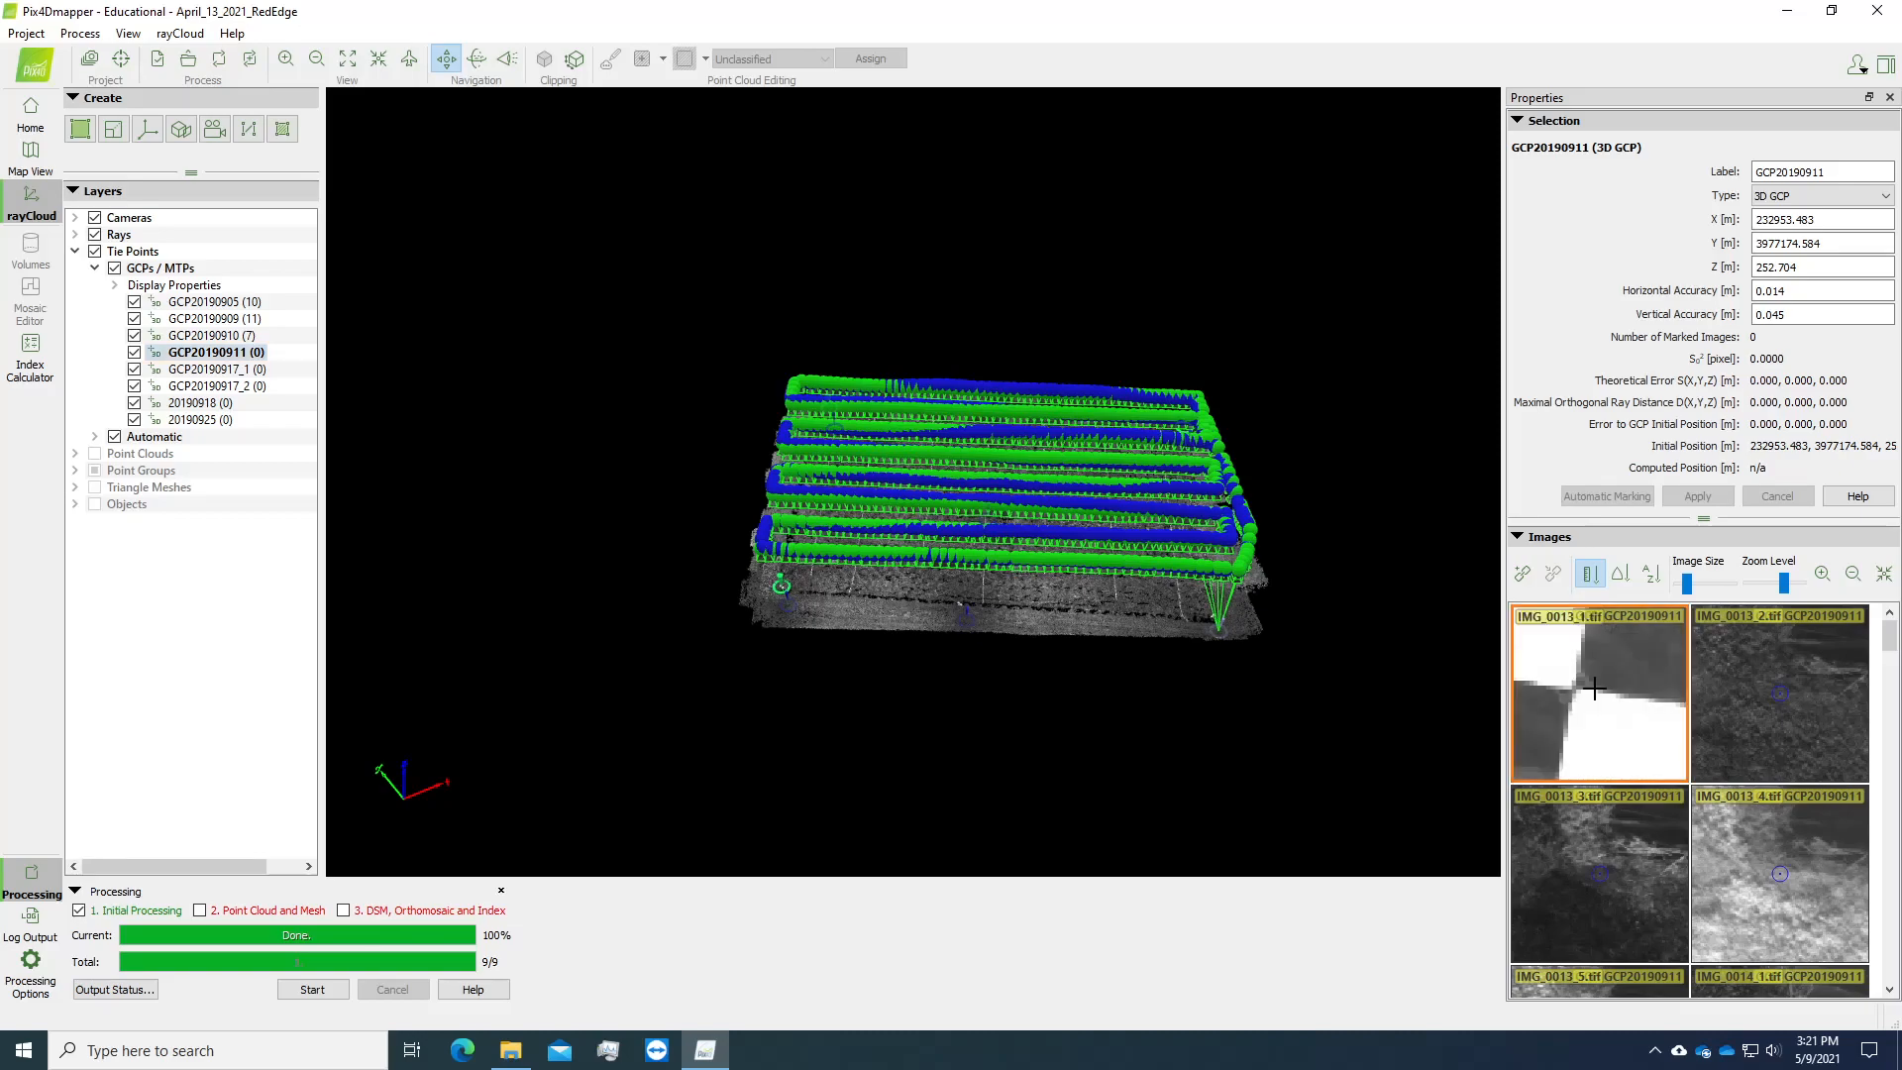
# Mark GCP20190911 at the checkerboard target's centre in images IMG_0013_1.tif, IMG_0013_2.tif, IMG_0013_3.tif, IMG_0014_1.tif and IMG_0014_2.tif.
pyautogui.click(1577, 691)
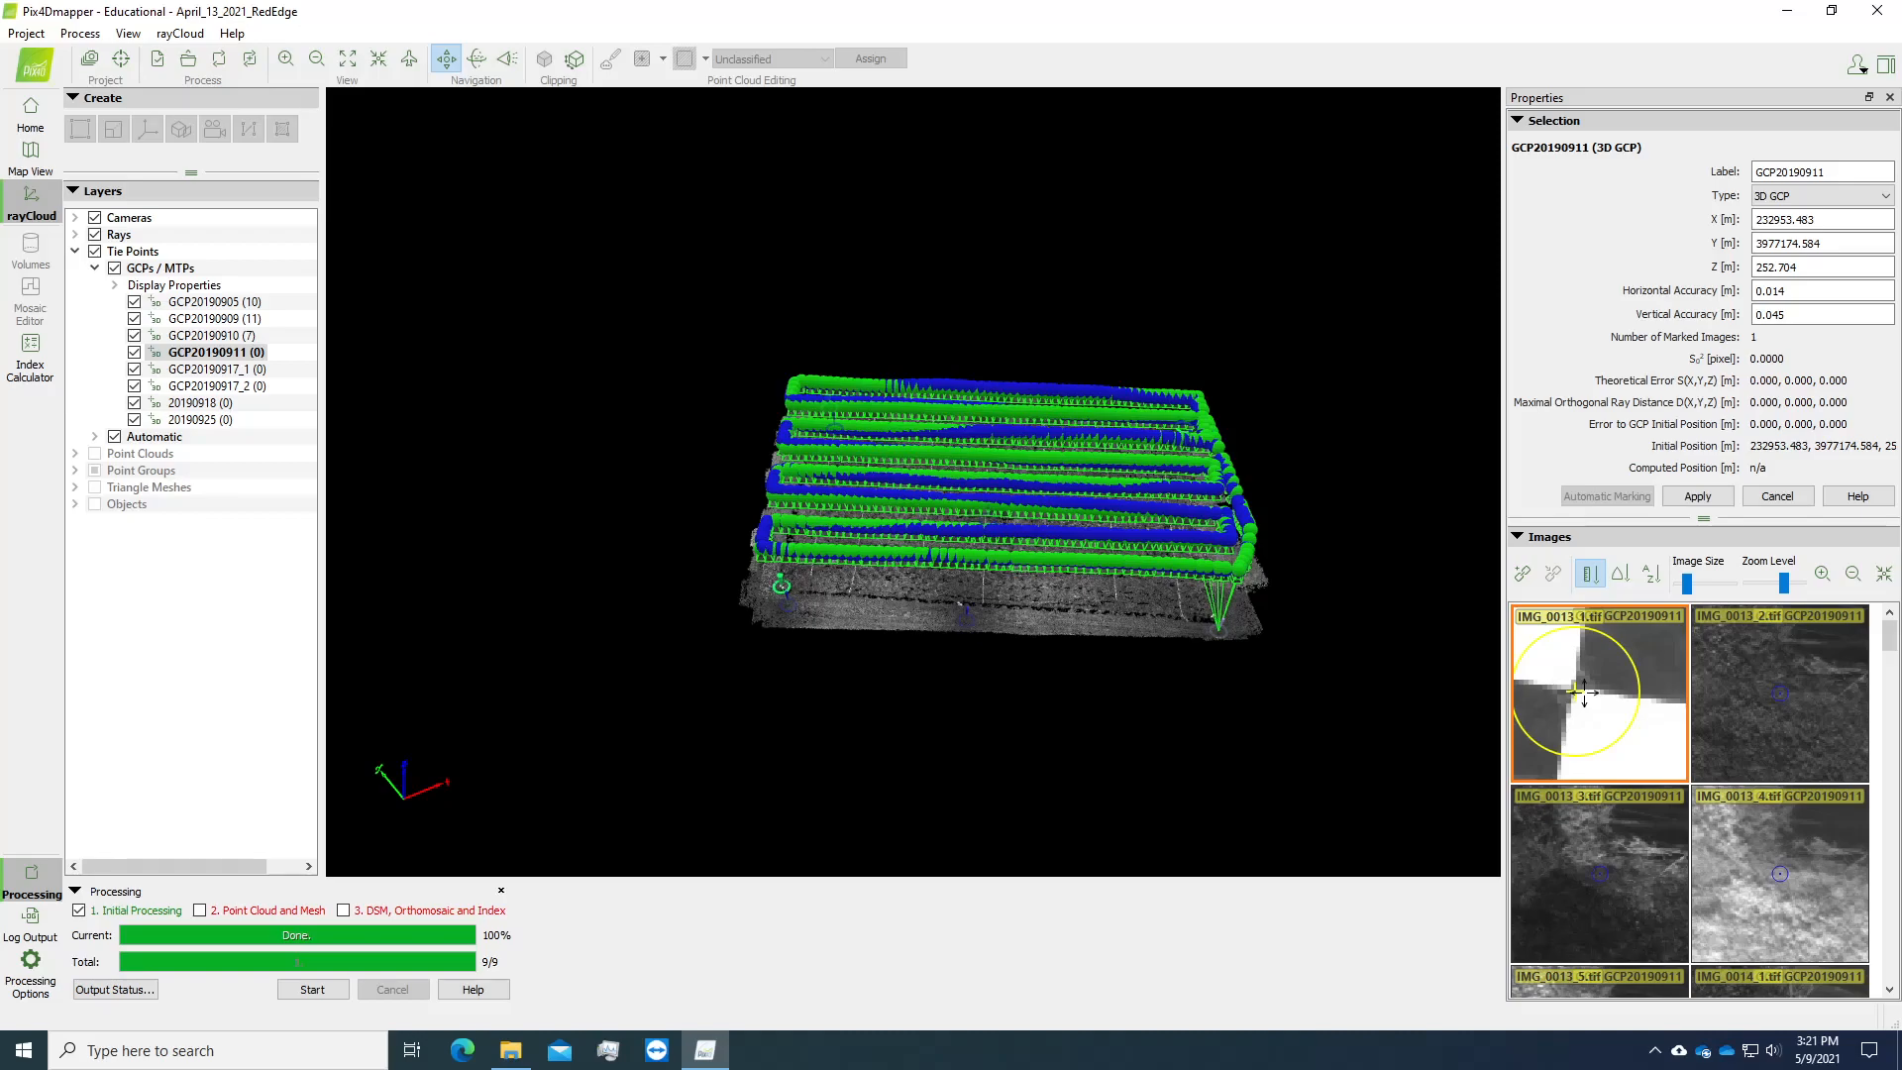
pyautogui.click(1795, 722)
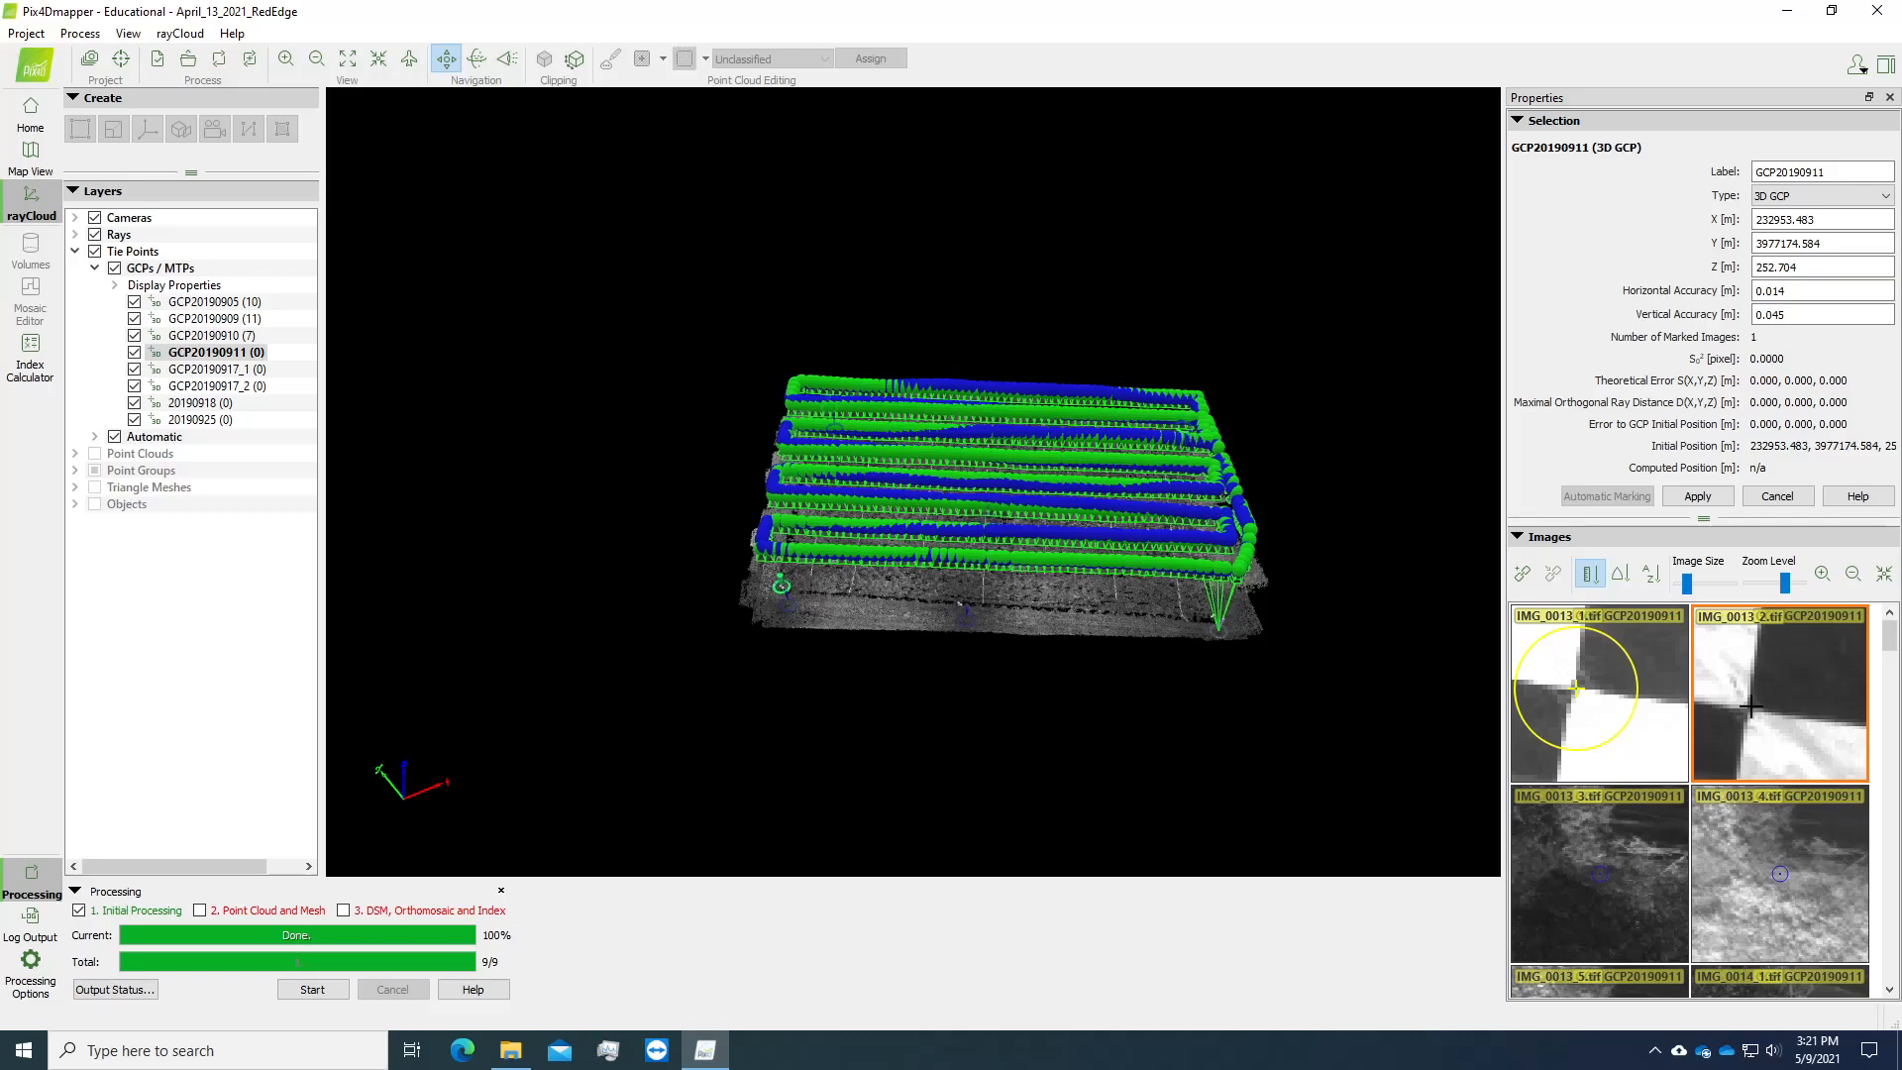
pyautogui.click(1751, 706)
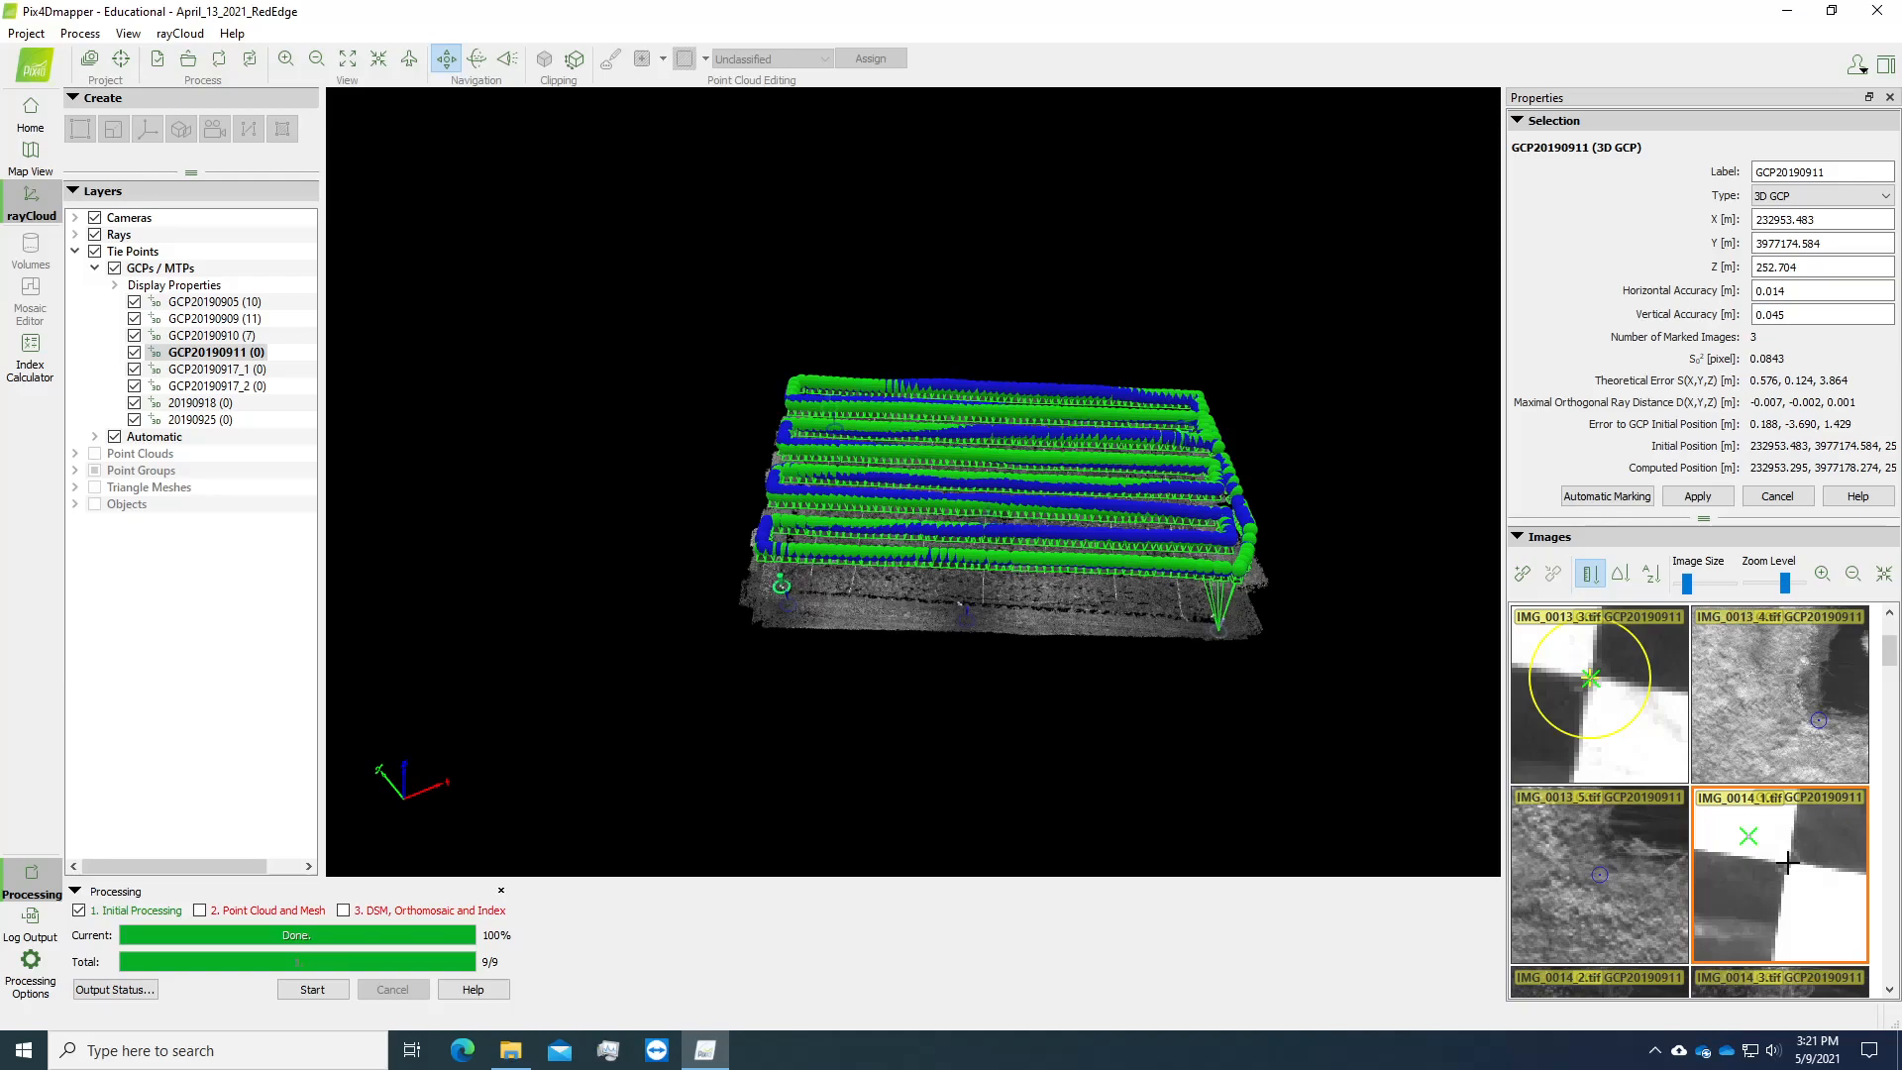
pyautogui.click(1788, 864)
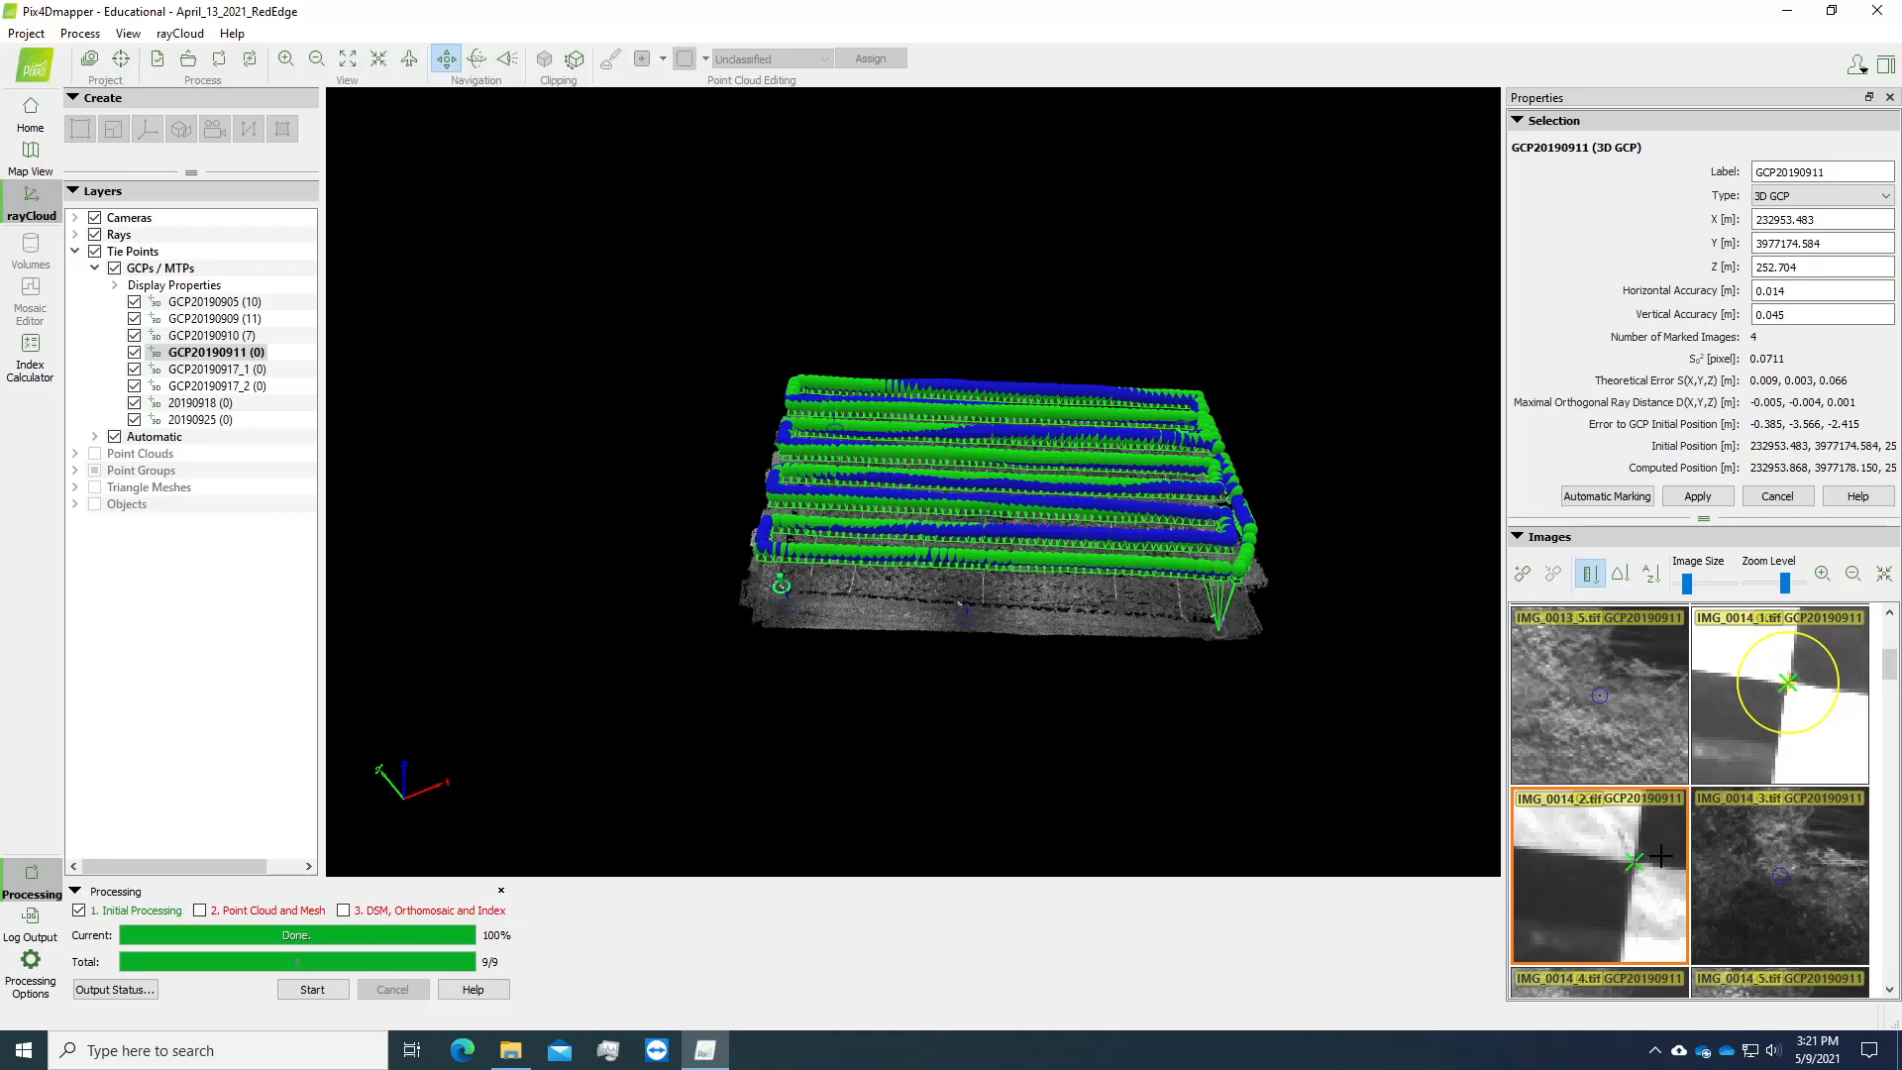
pyautogui.click(1660, 855)
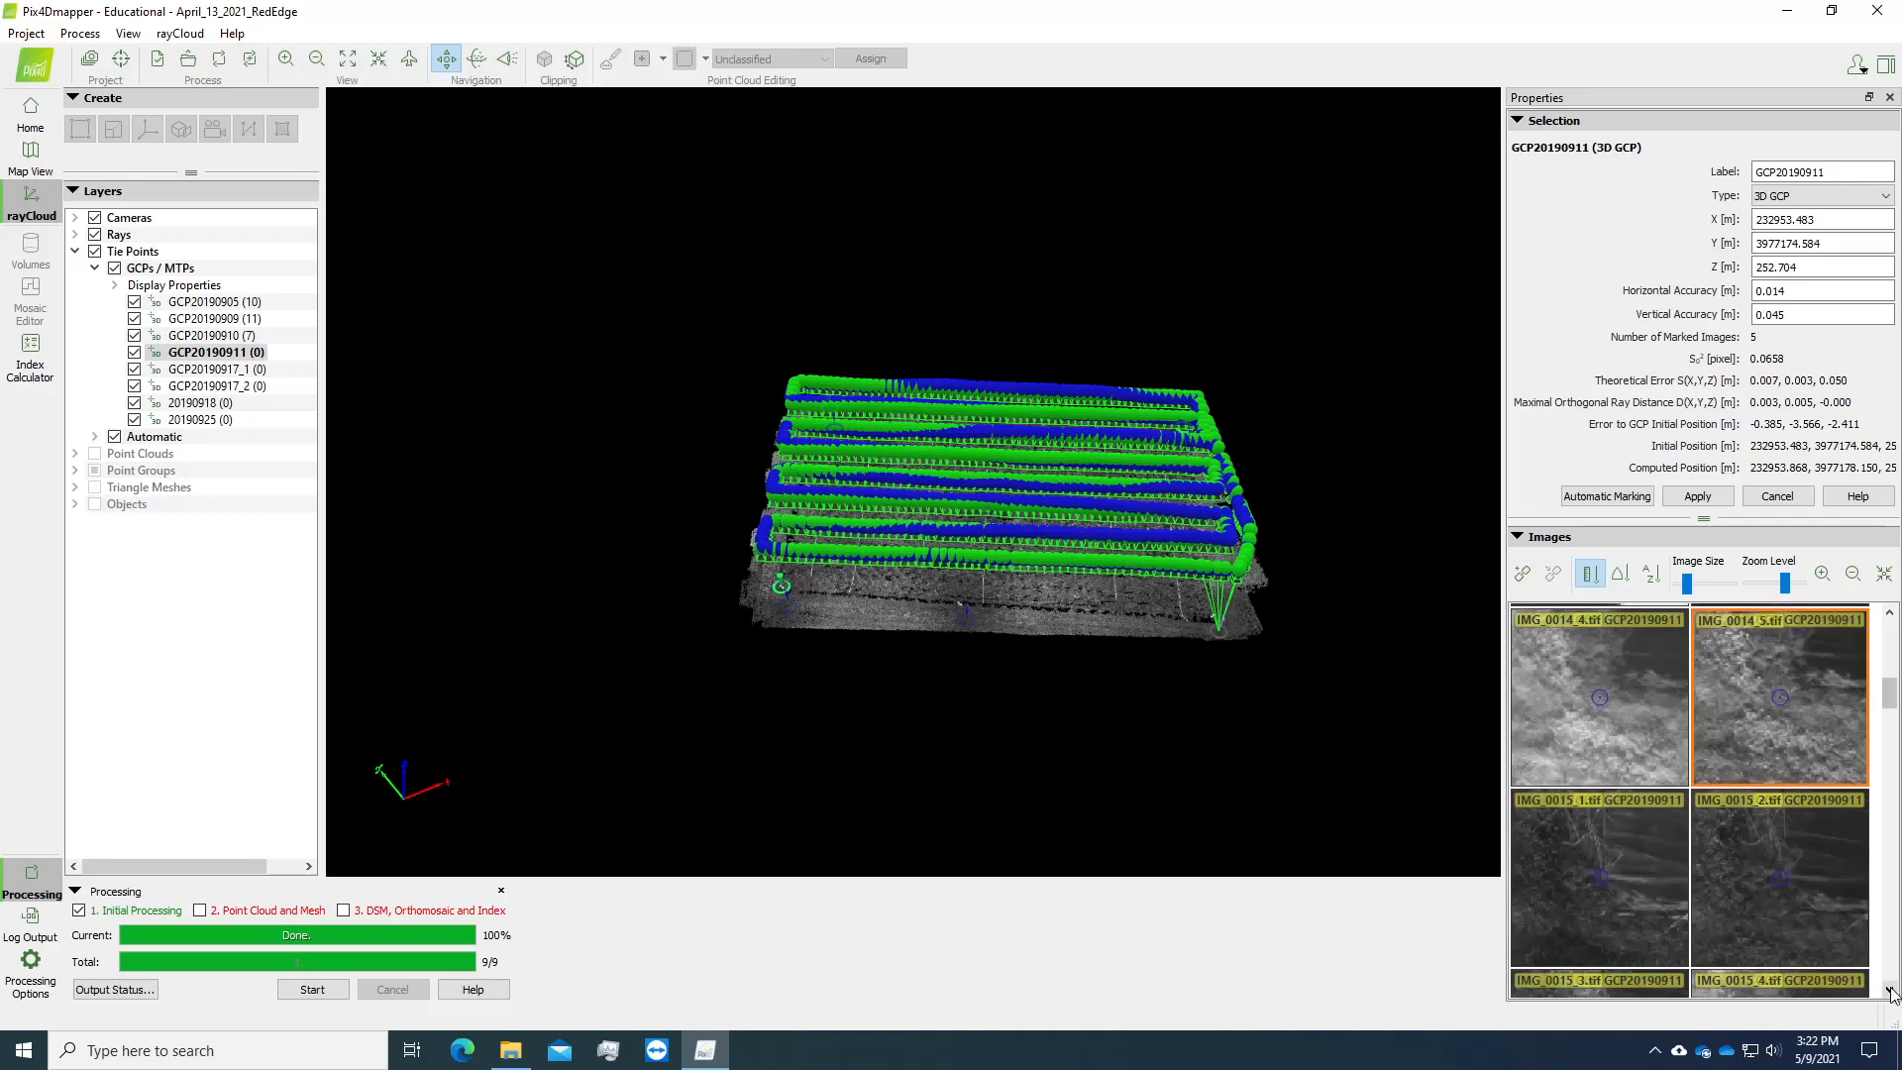
# Mark GCP20190911 at the checkerboard target's centre in images IMG_0015_1.tif, IMG_0015_2.tif and IMG_0012_1.tif.
pyautogui.click(1606, 875)
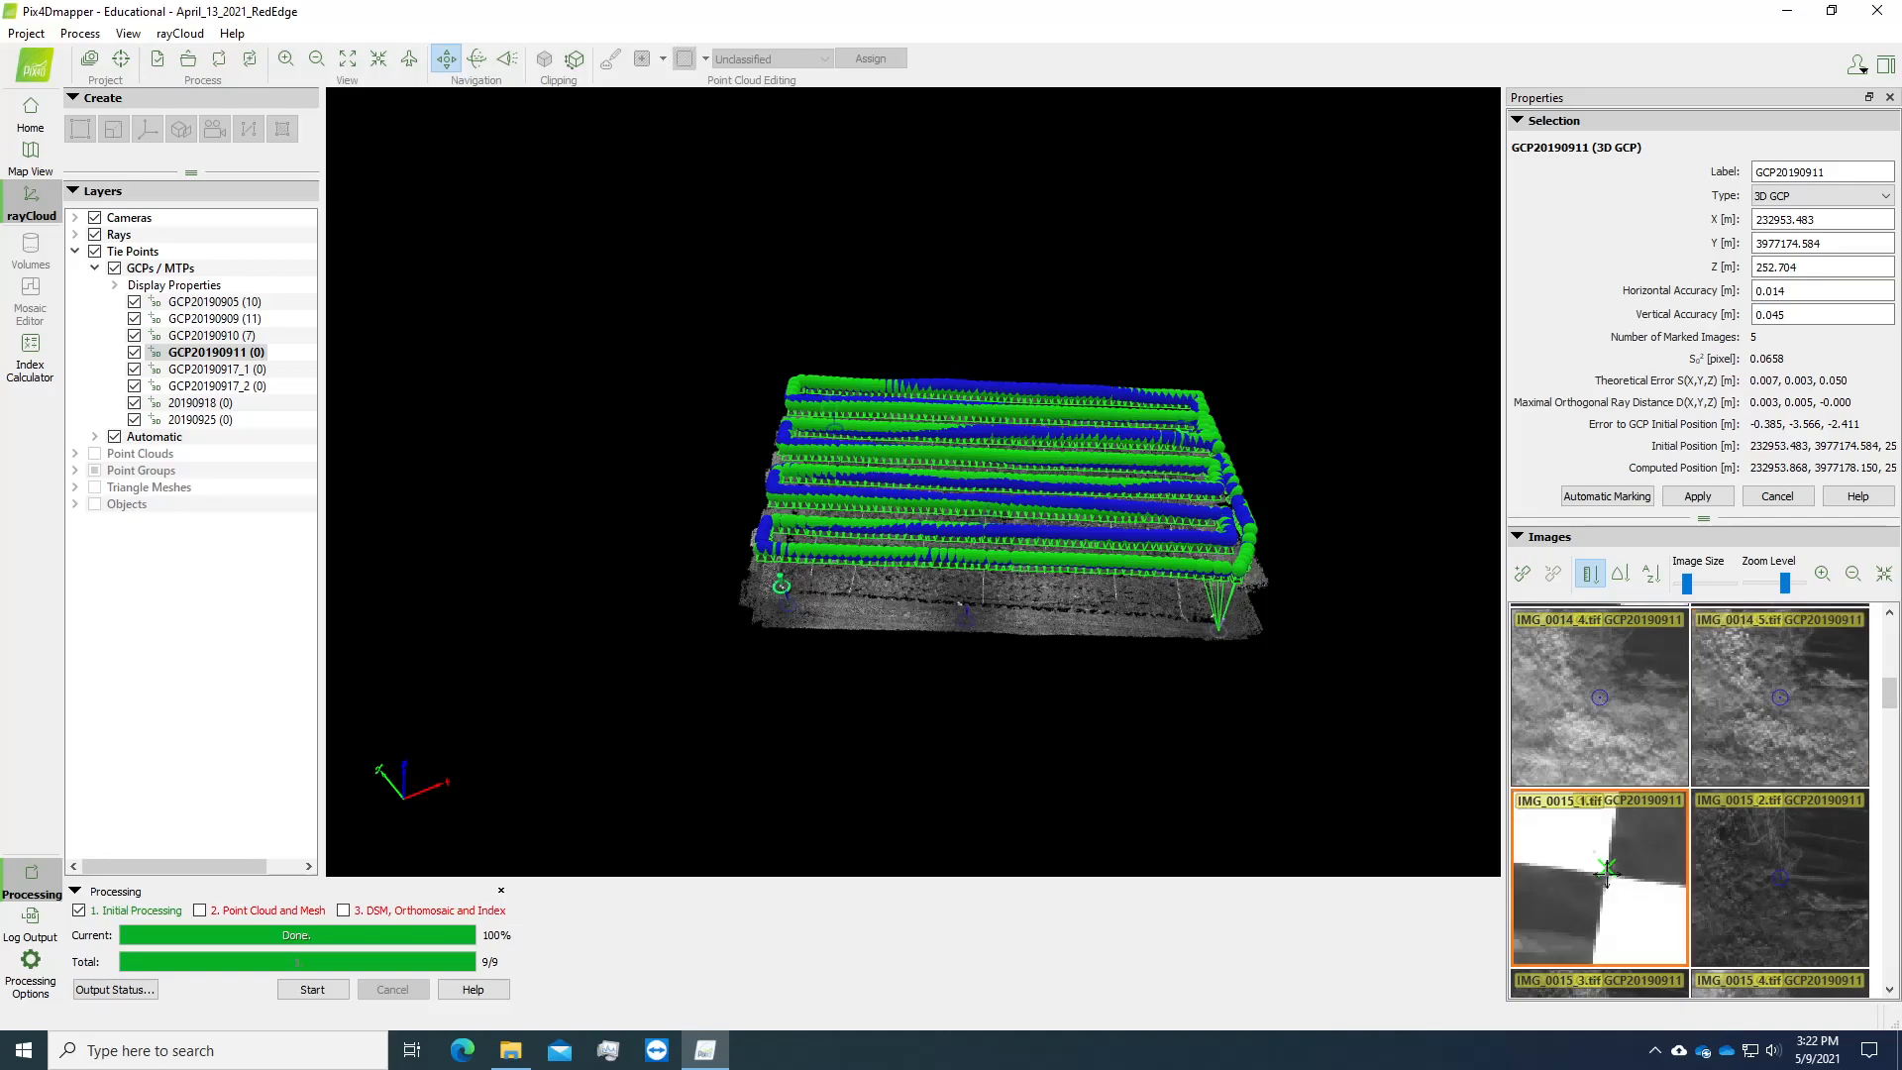
pyautogui.click(1778, 896)
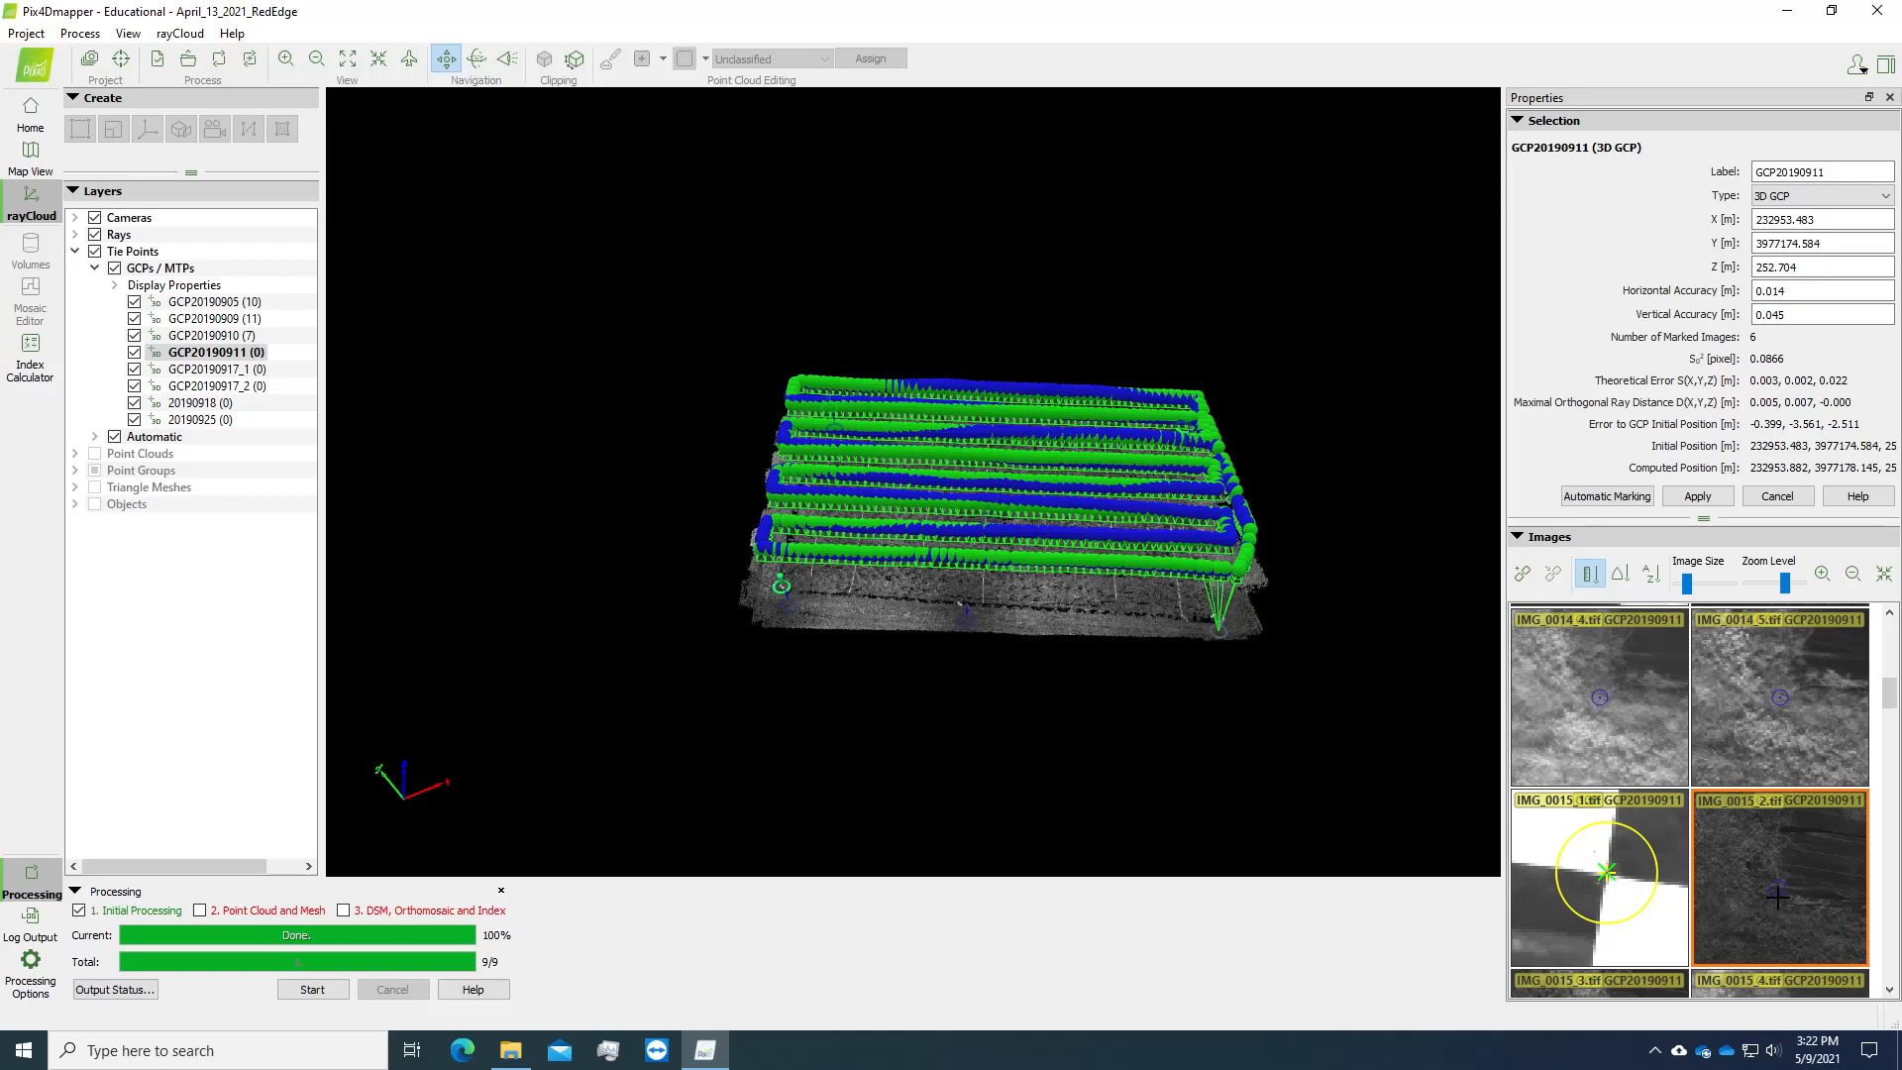
pyautogui.click(1779, 896)
pyautogui.scroll(-2, 1778, 896)
pyautogui.click(1781, 883)
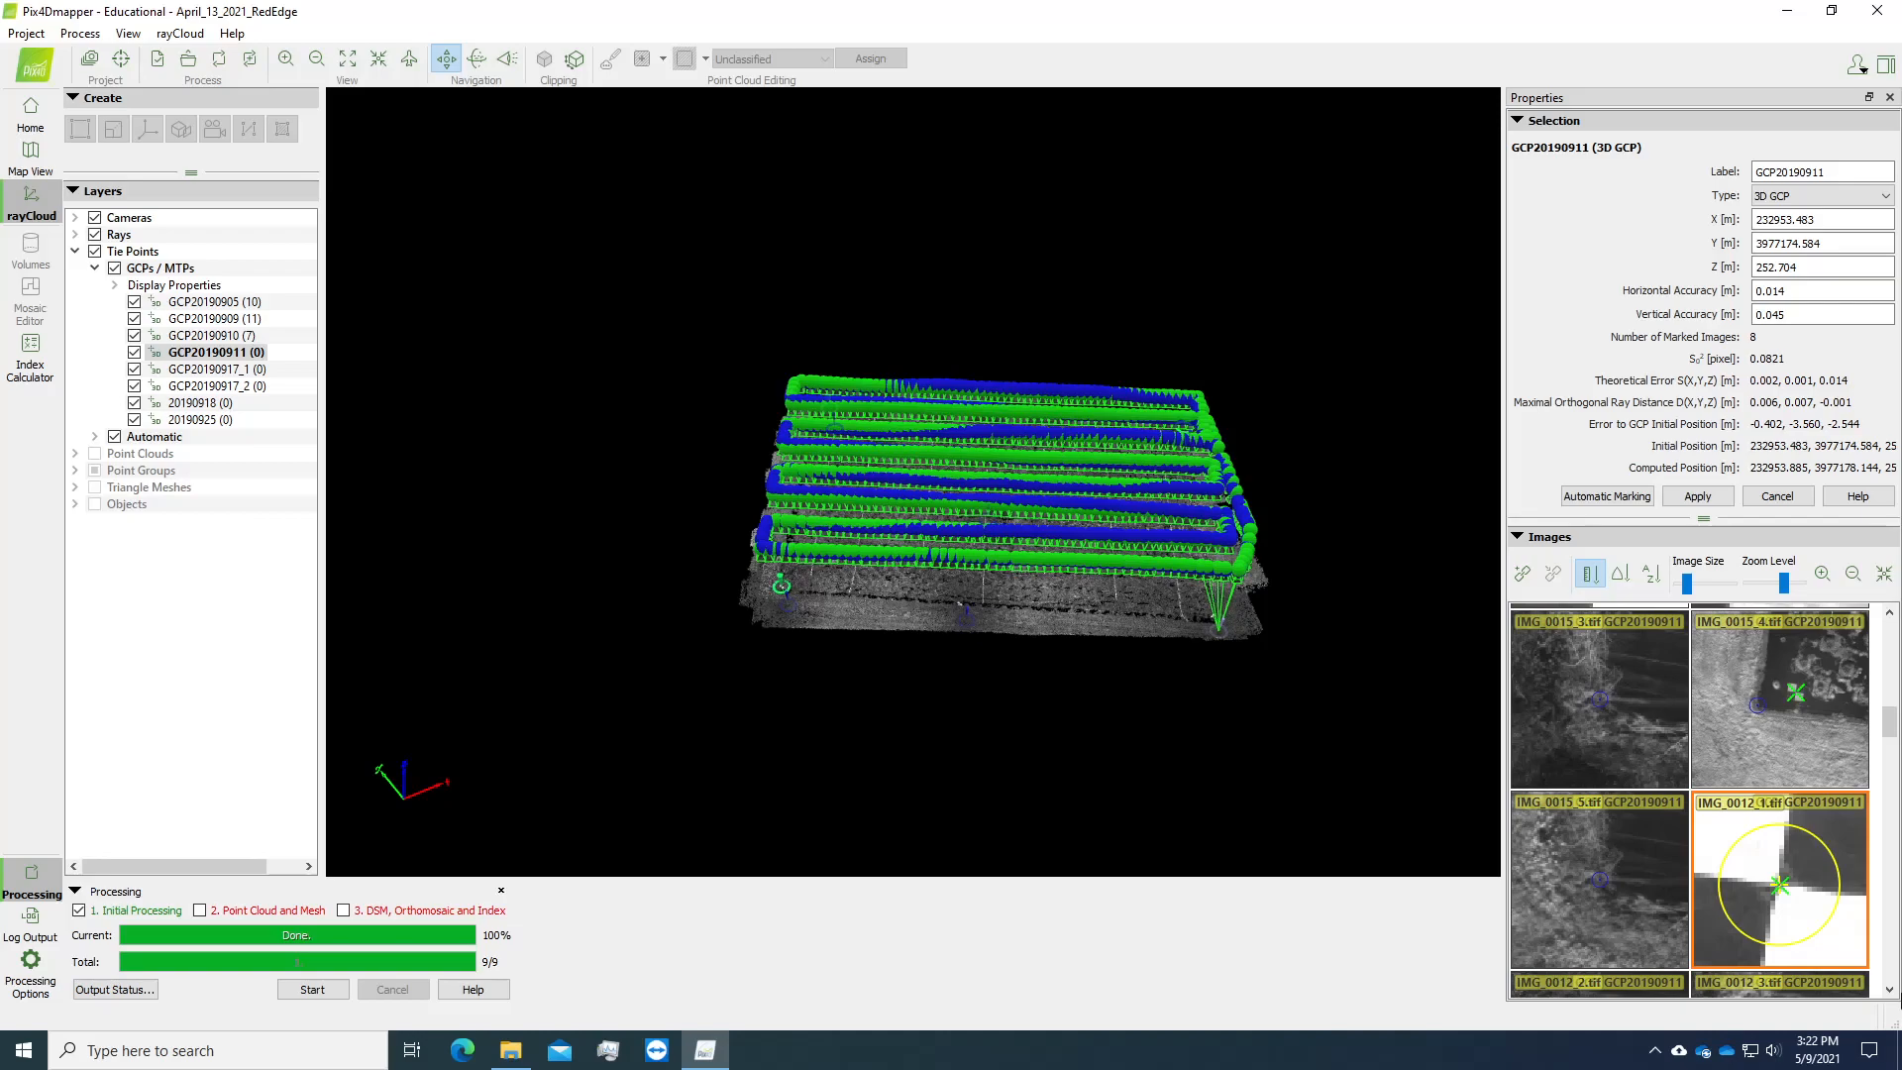
# Mark GCP20190911 at the checkerboard target's centre in image IMG_0016_1.tif, check the neighbouring images and apply the point's image marks.
pyautogui.scroll(-3, 1781, 884)
pyautogui.click(1613, 894)
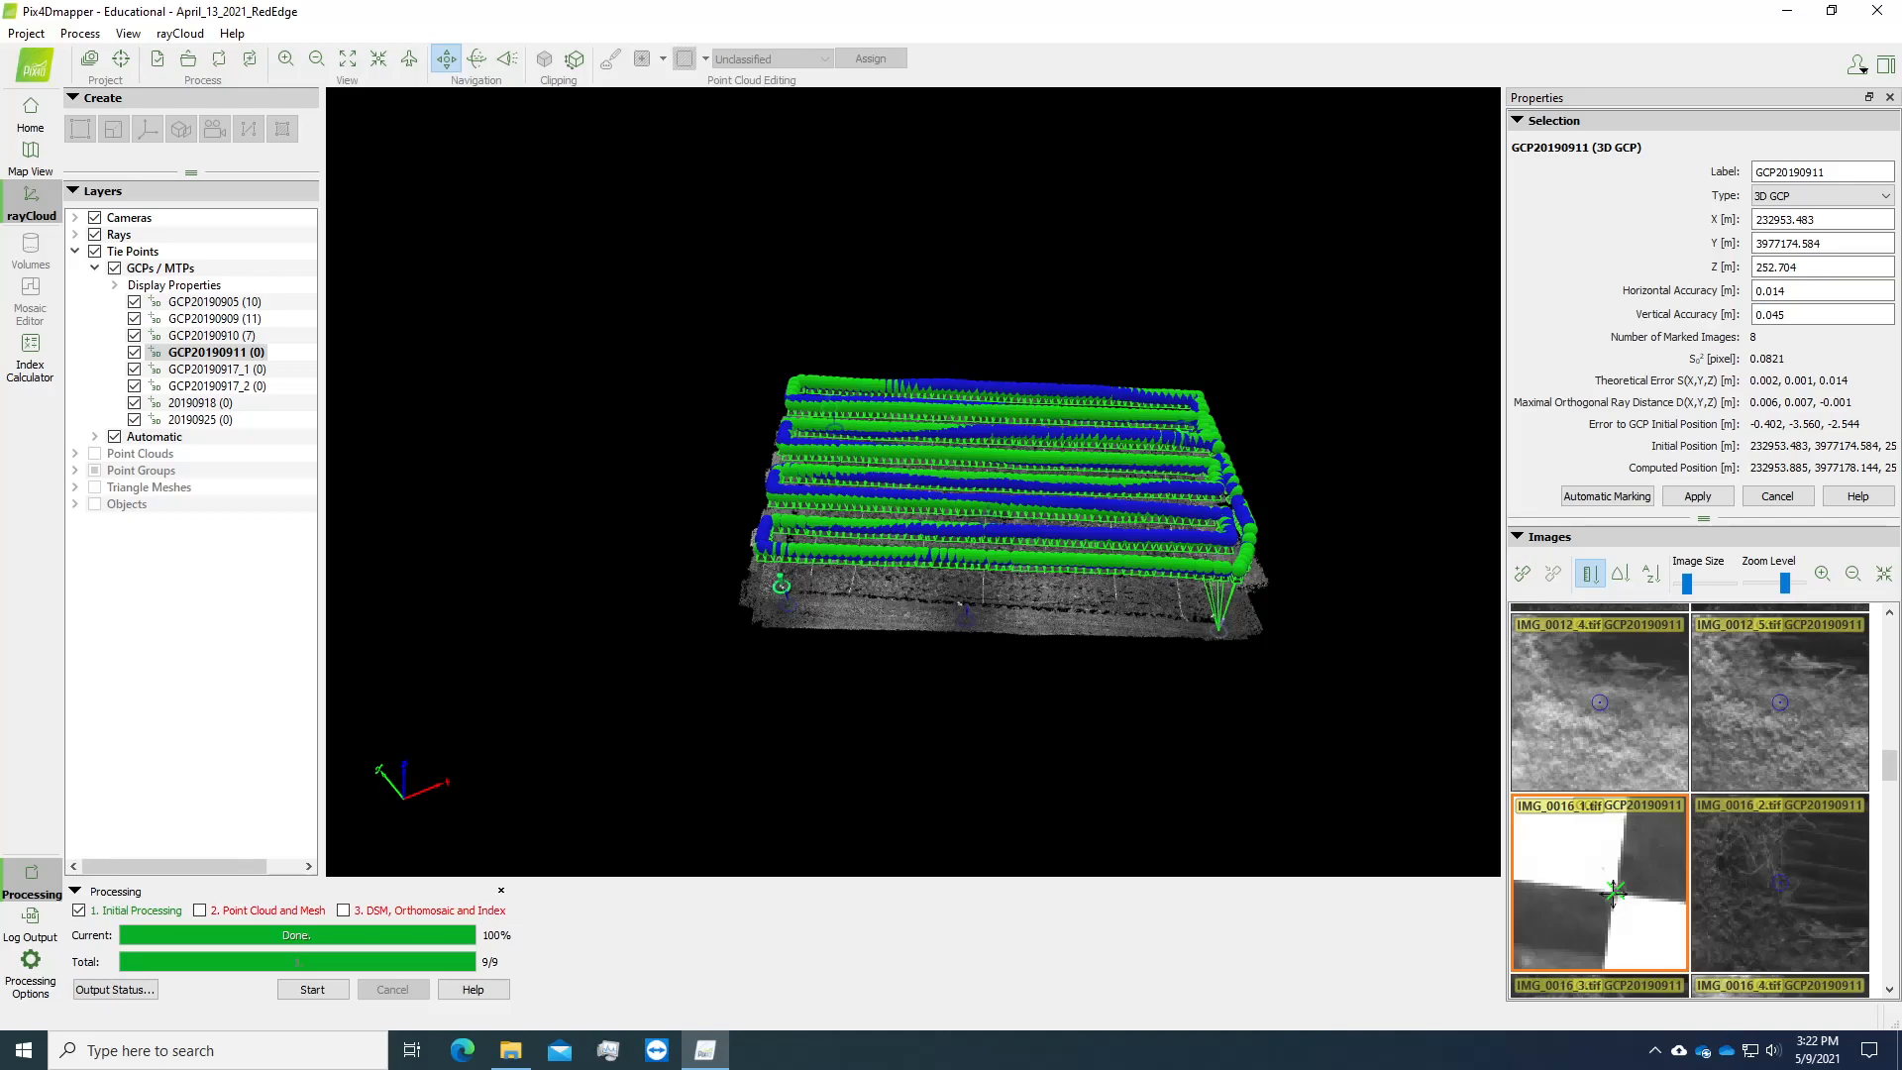
pyautogui.click(1613, 894)
pyautogui.click(1891, 617)
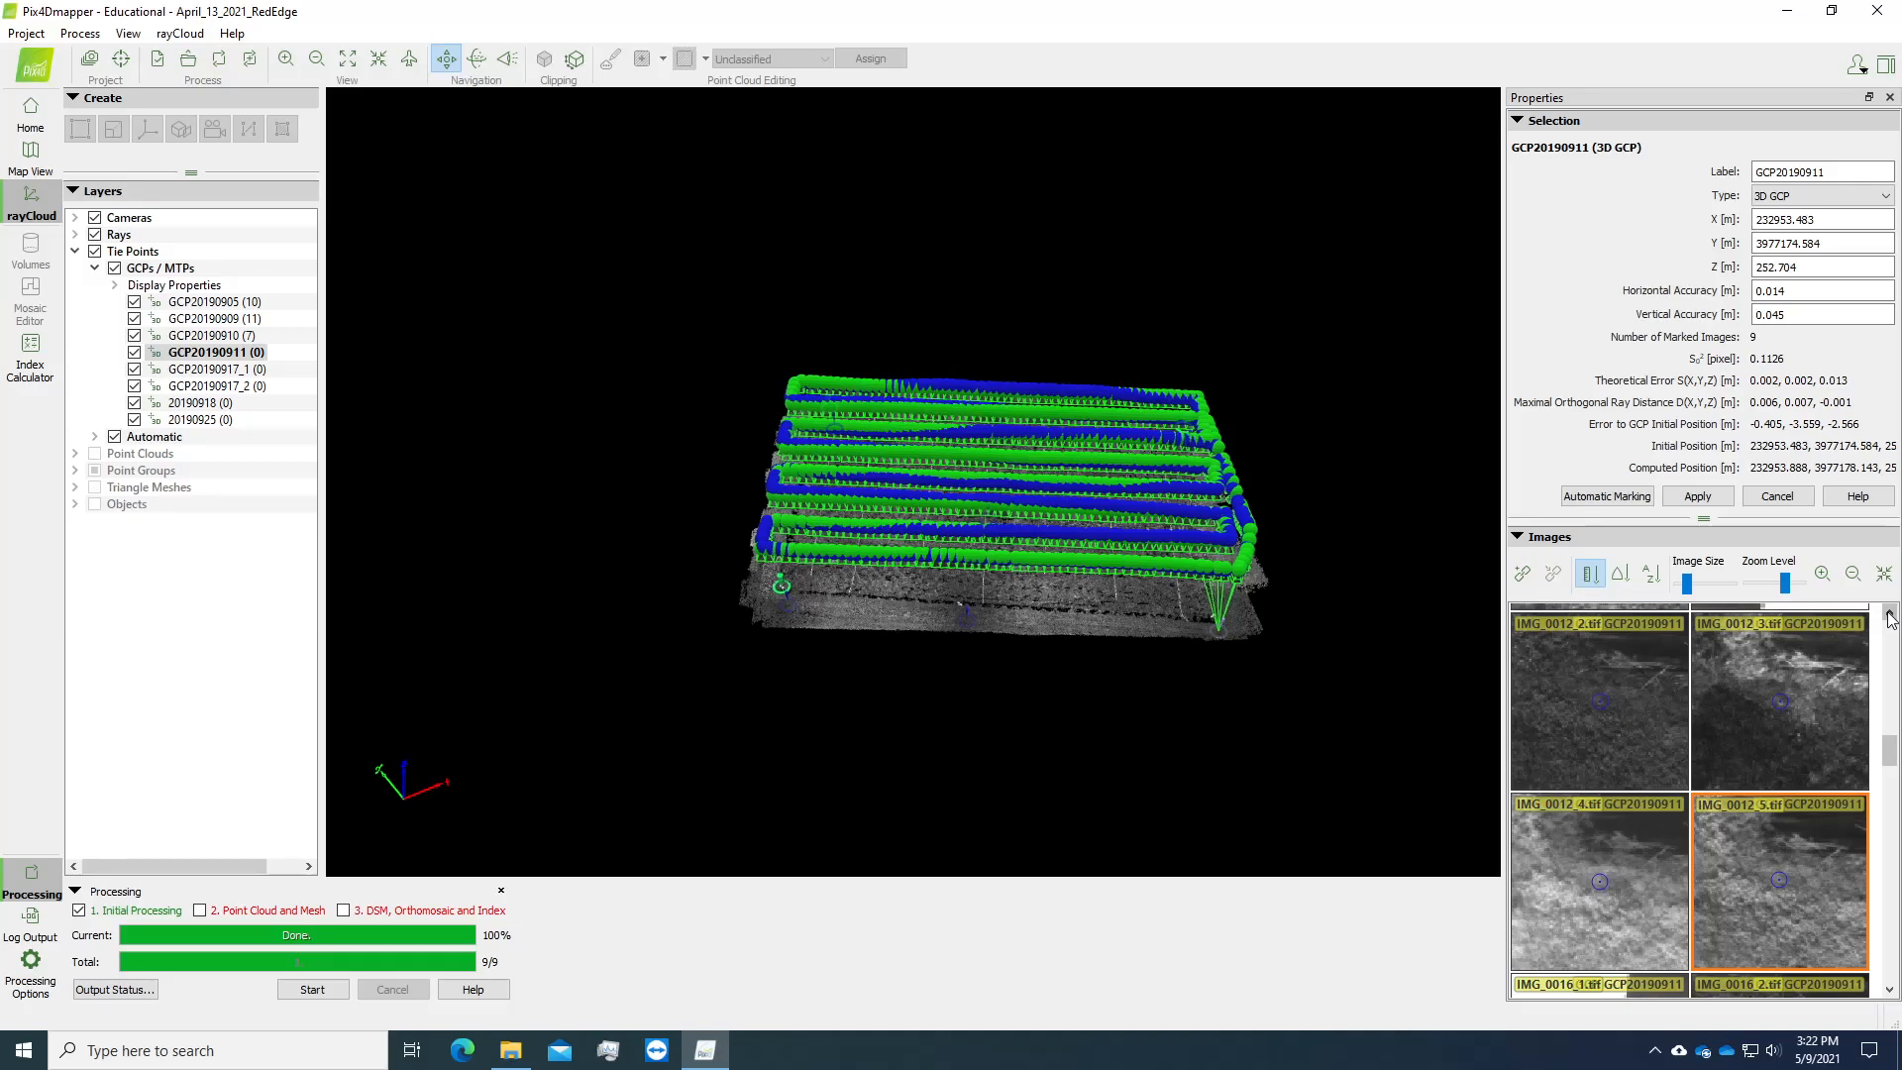
pyautogui.click(1890, 989)
pyautogui.click(1890, 989)
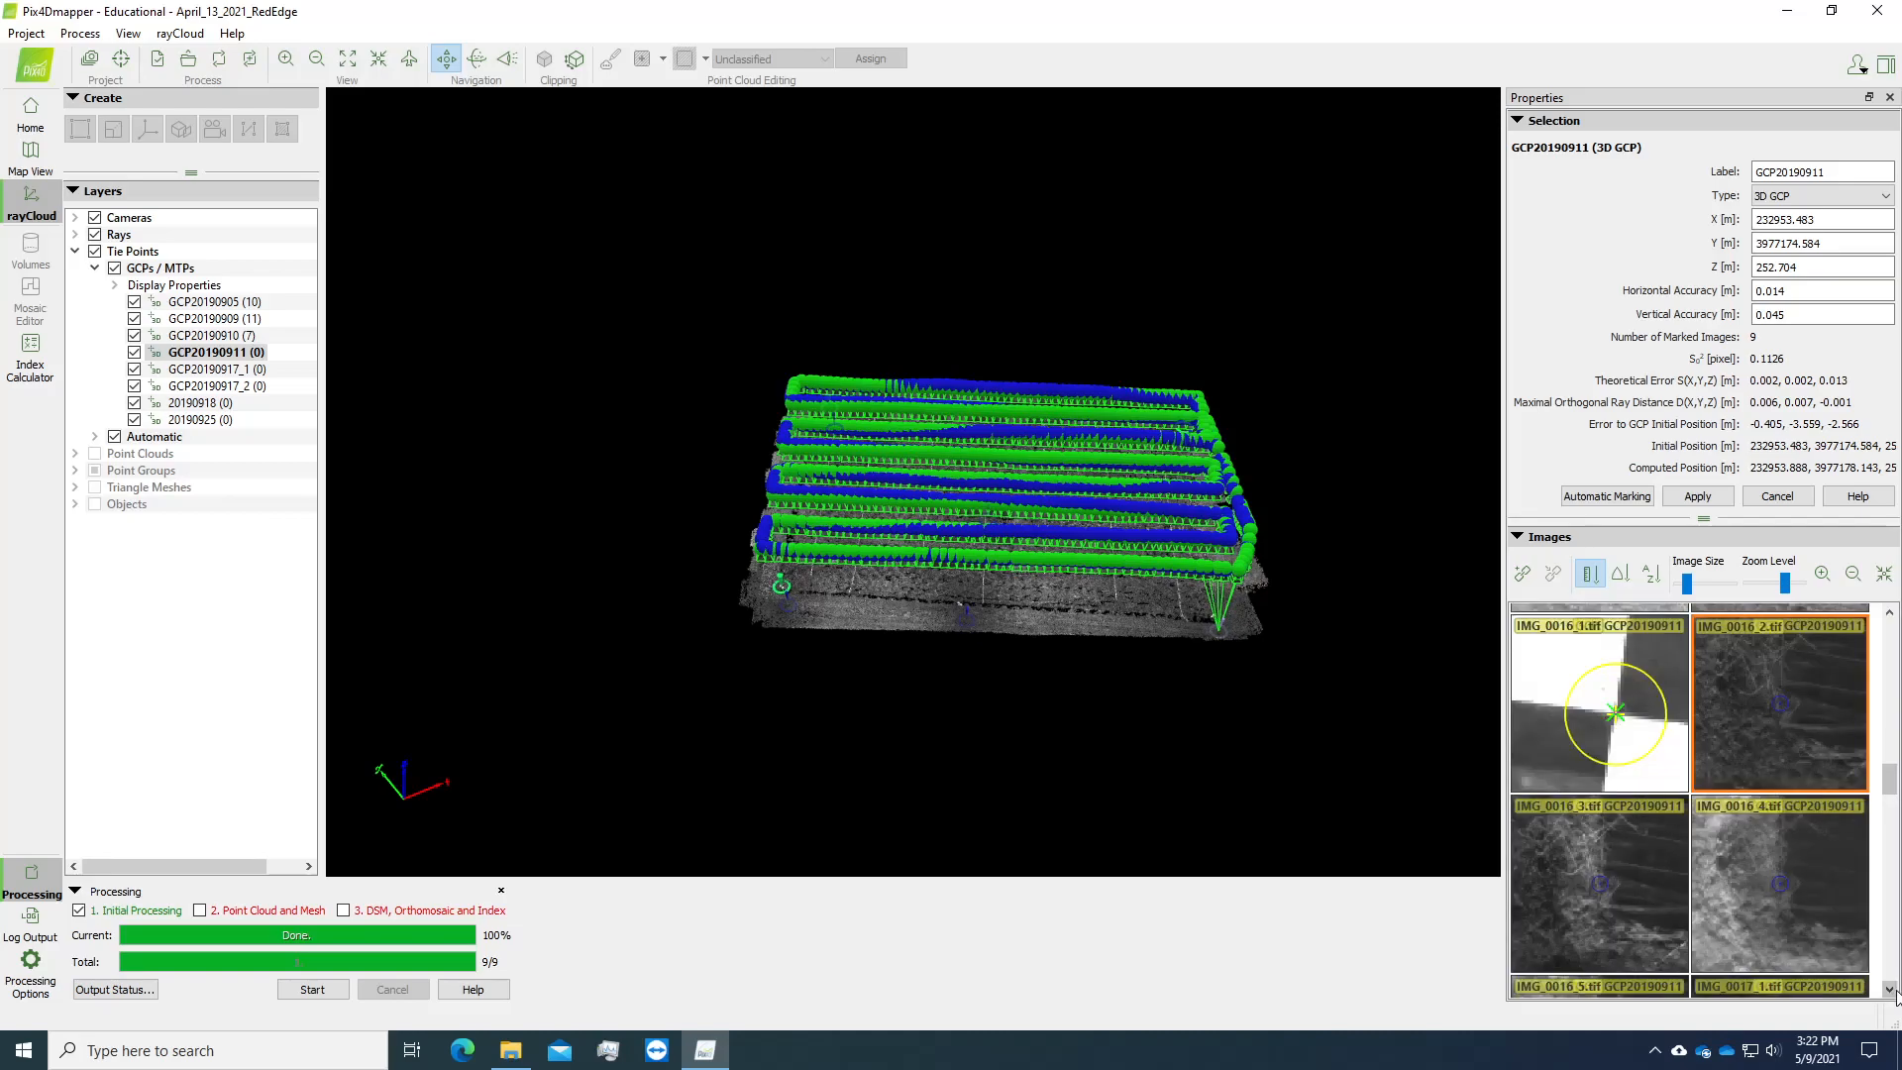
pyautogui.click(1890, 989)
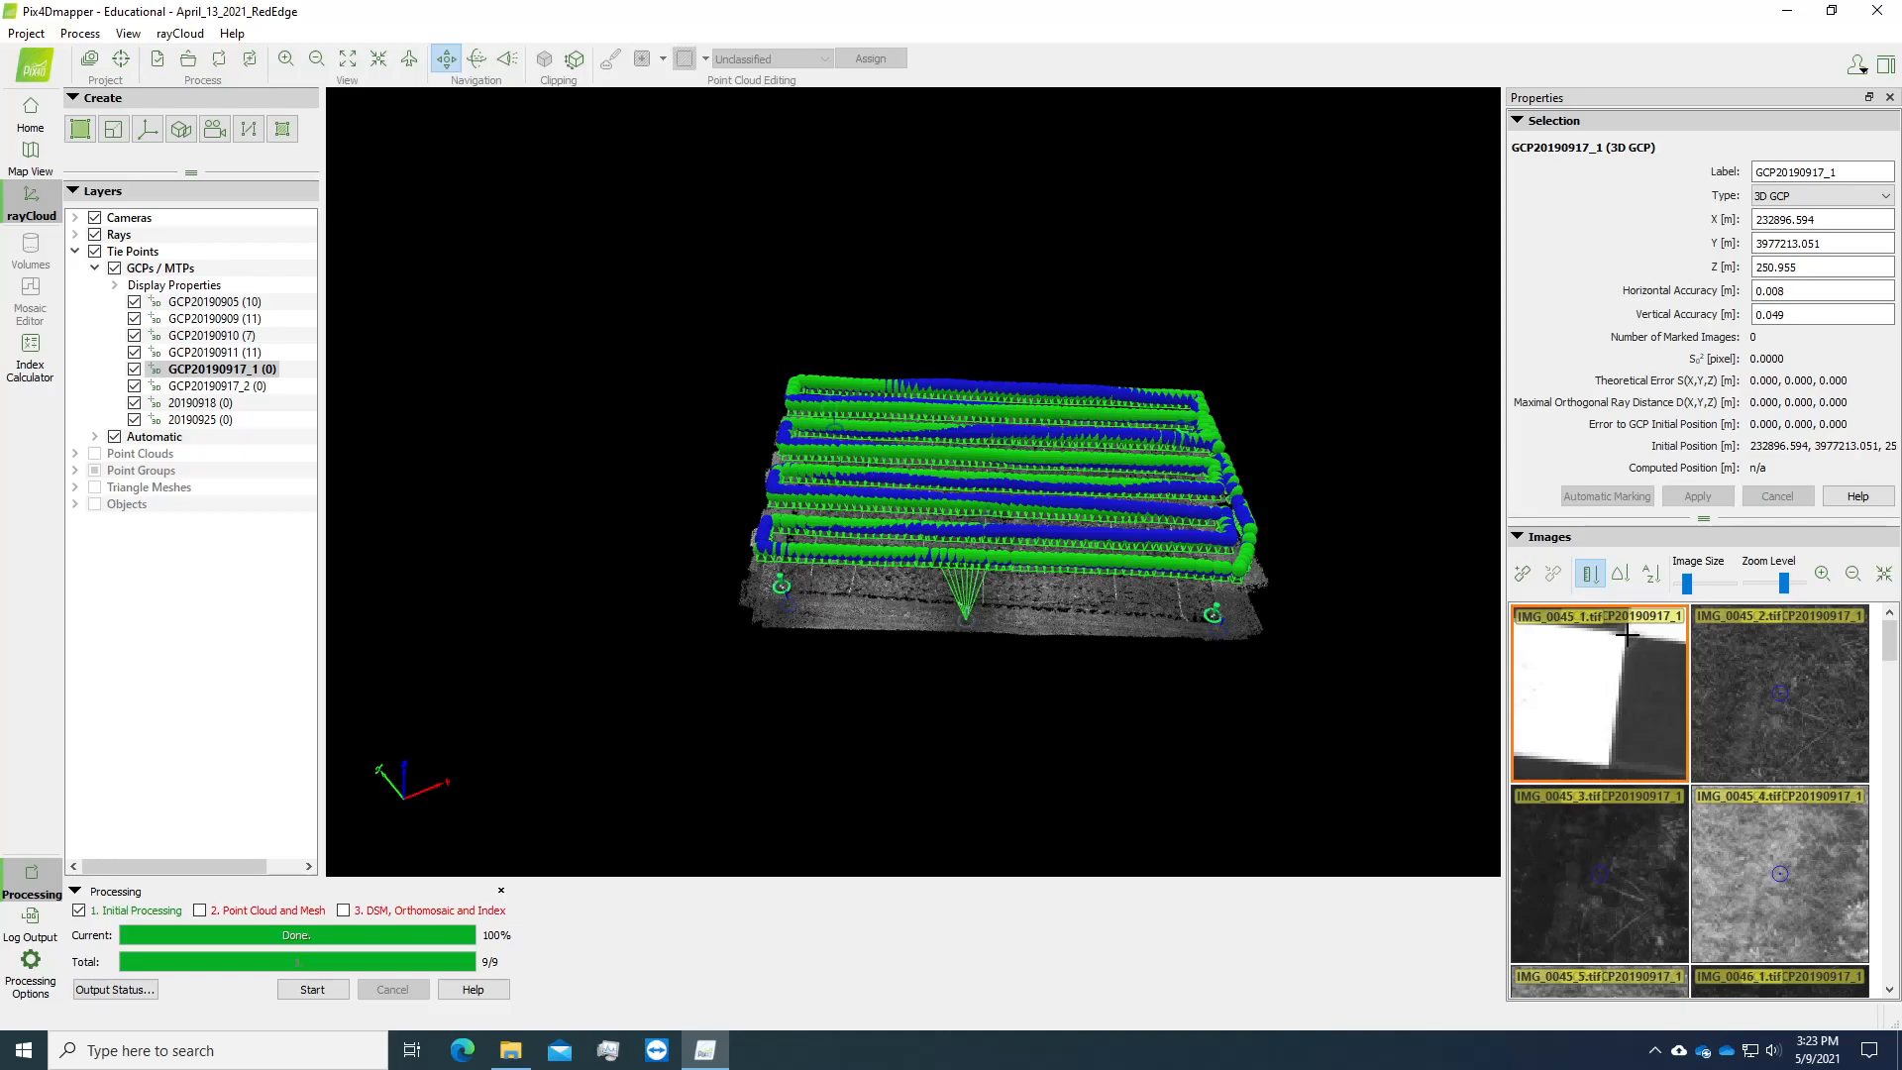
# Mark GCP20190917_1 at the checkerboard target's centre in images IMG_0045_1.tif, IMG_0045_3.tif, IMG_0045_5.tif, IMG_0046_4.tif and IMG_0047_1.tif.
pyautogui.click(1627, 635)
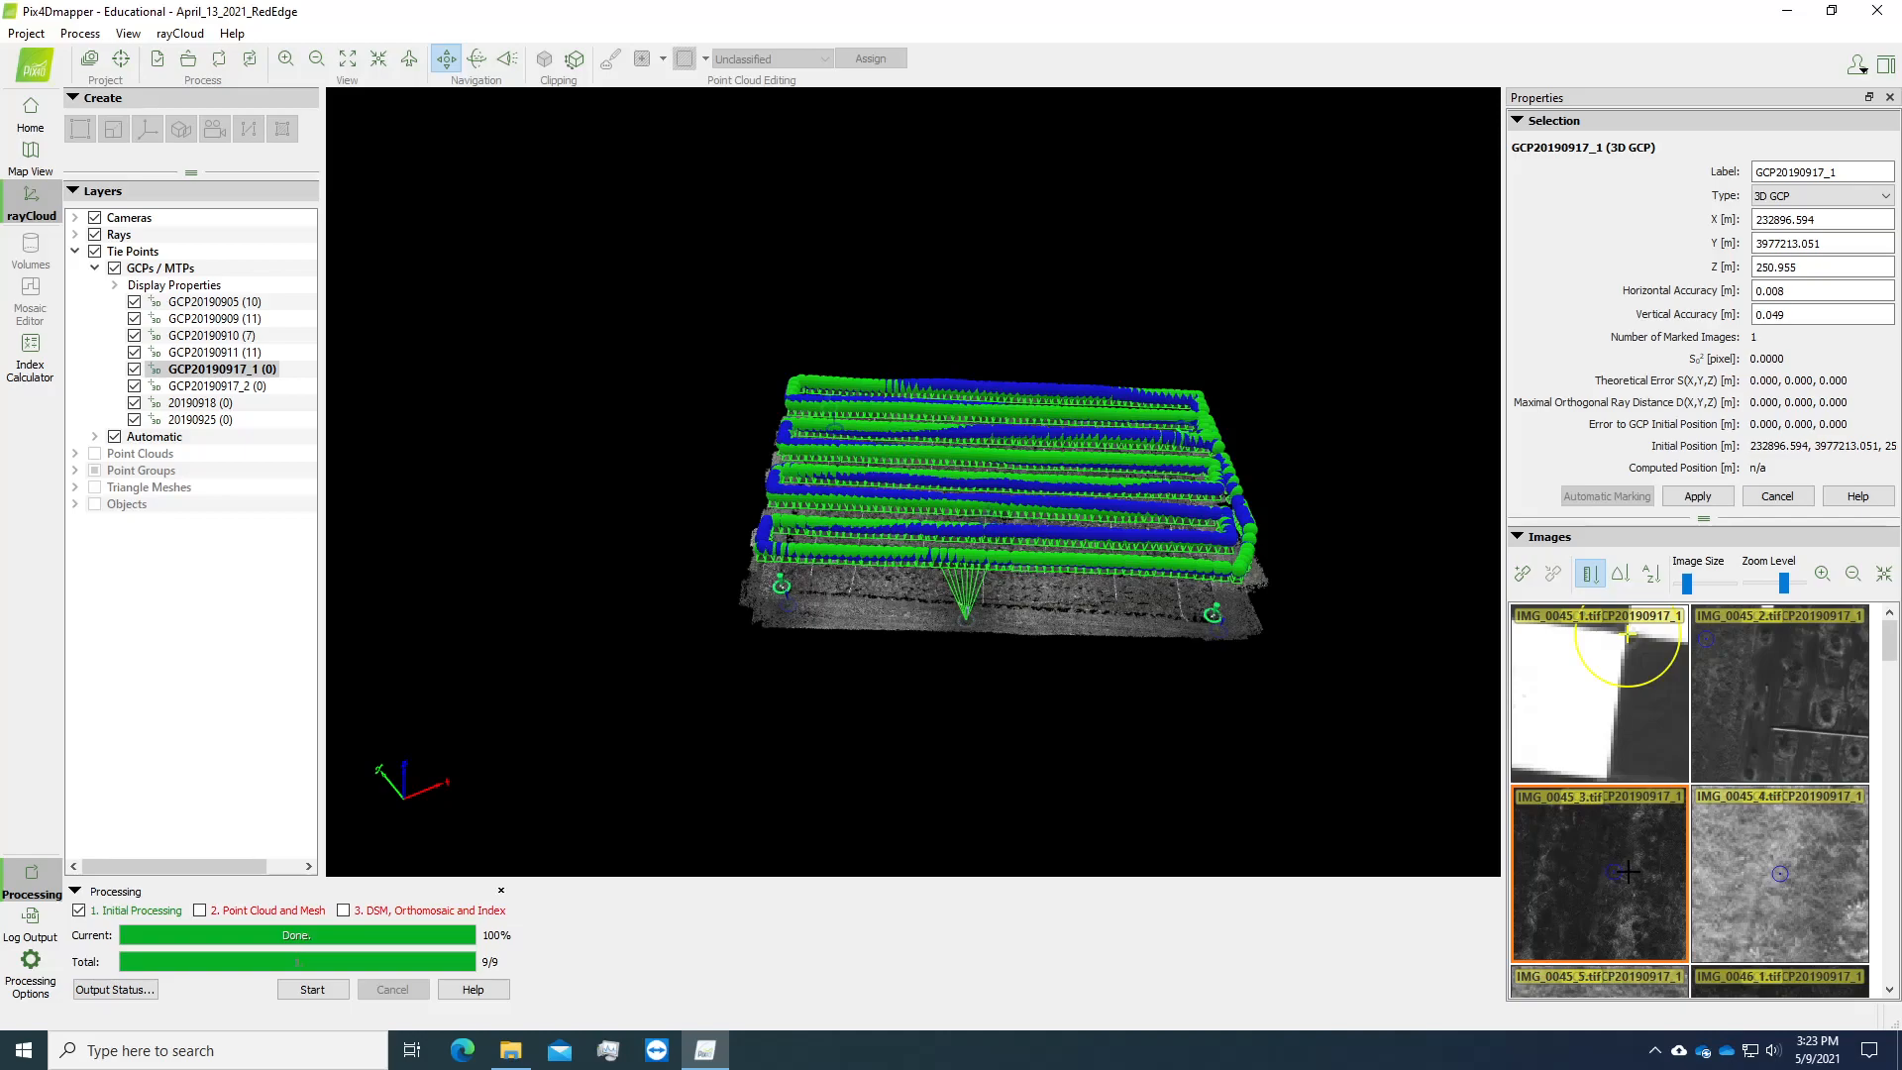
pyautogui.scroll(3, 1629, 871)
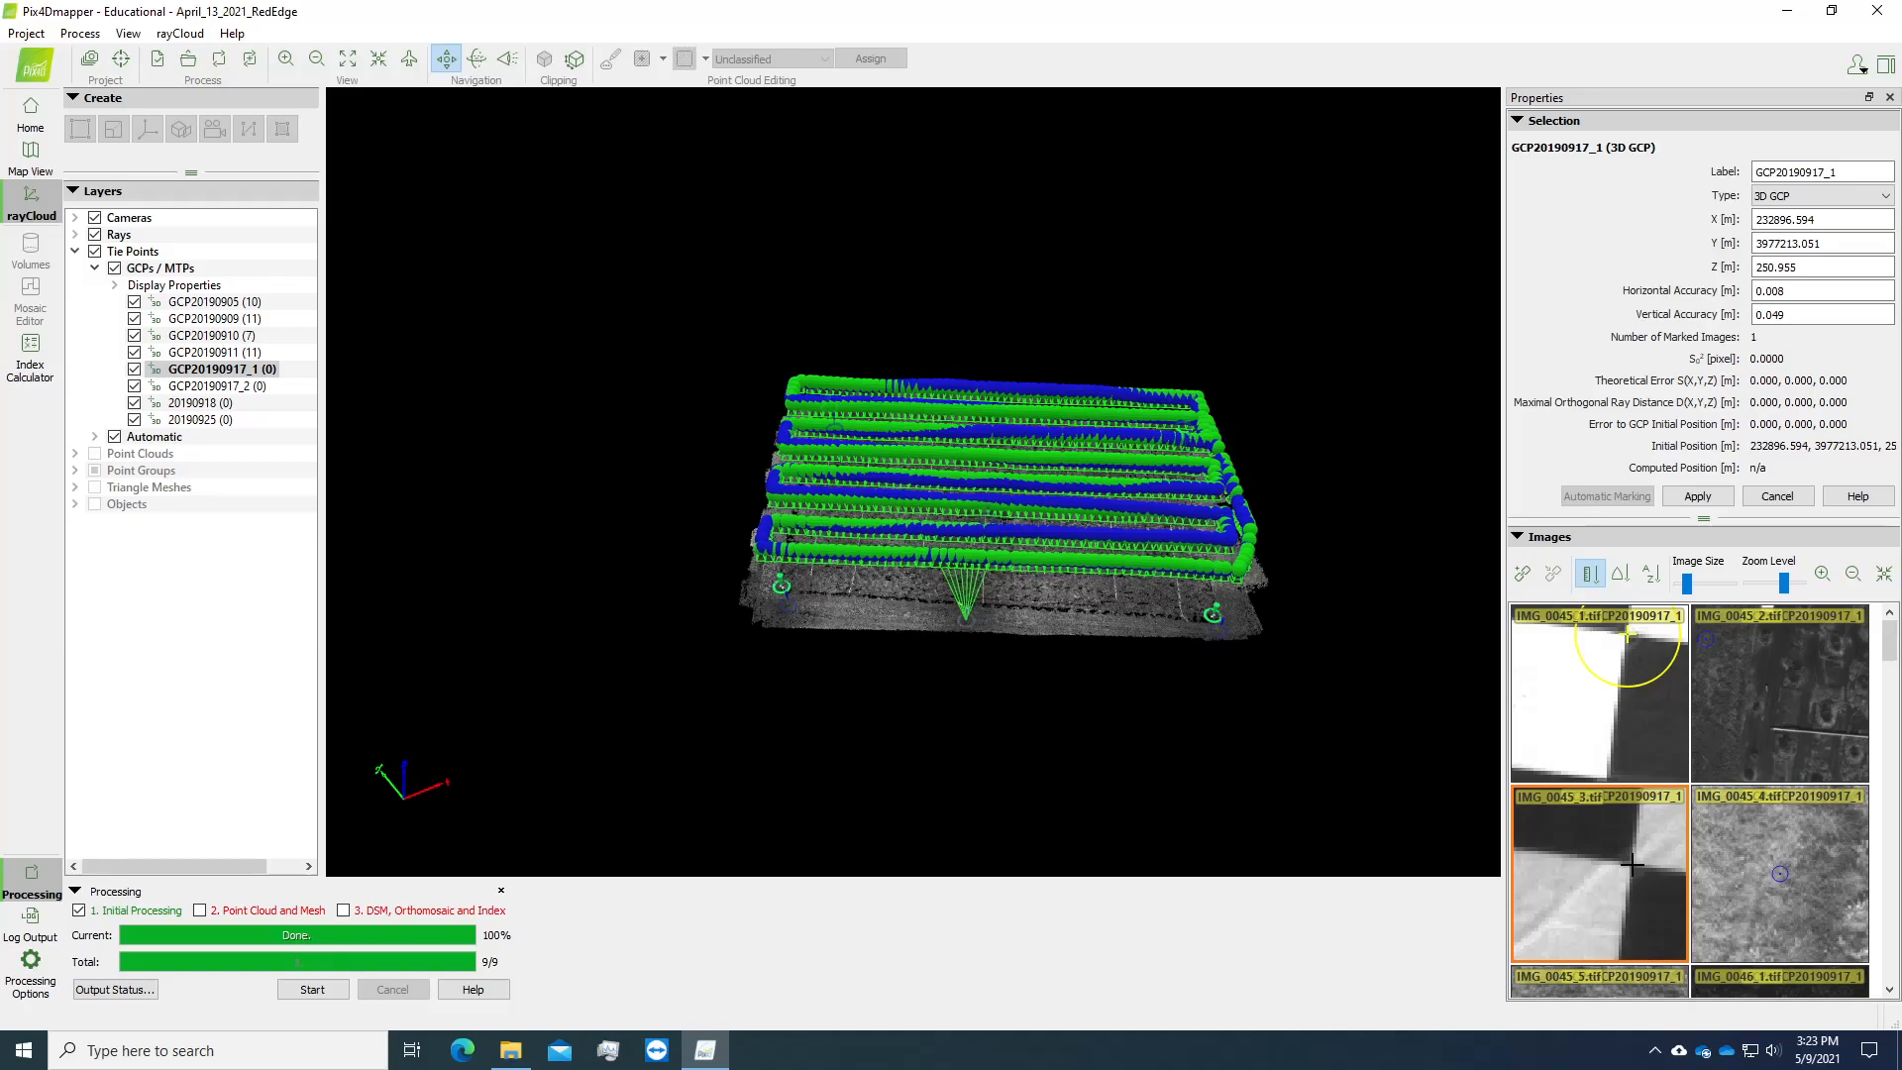
pyautogui.click(1631, 865)
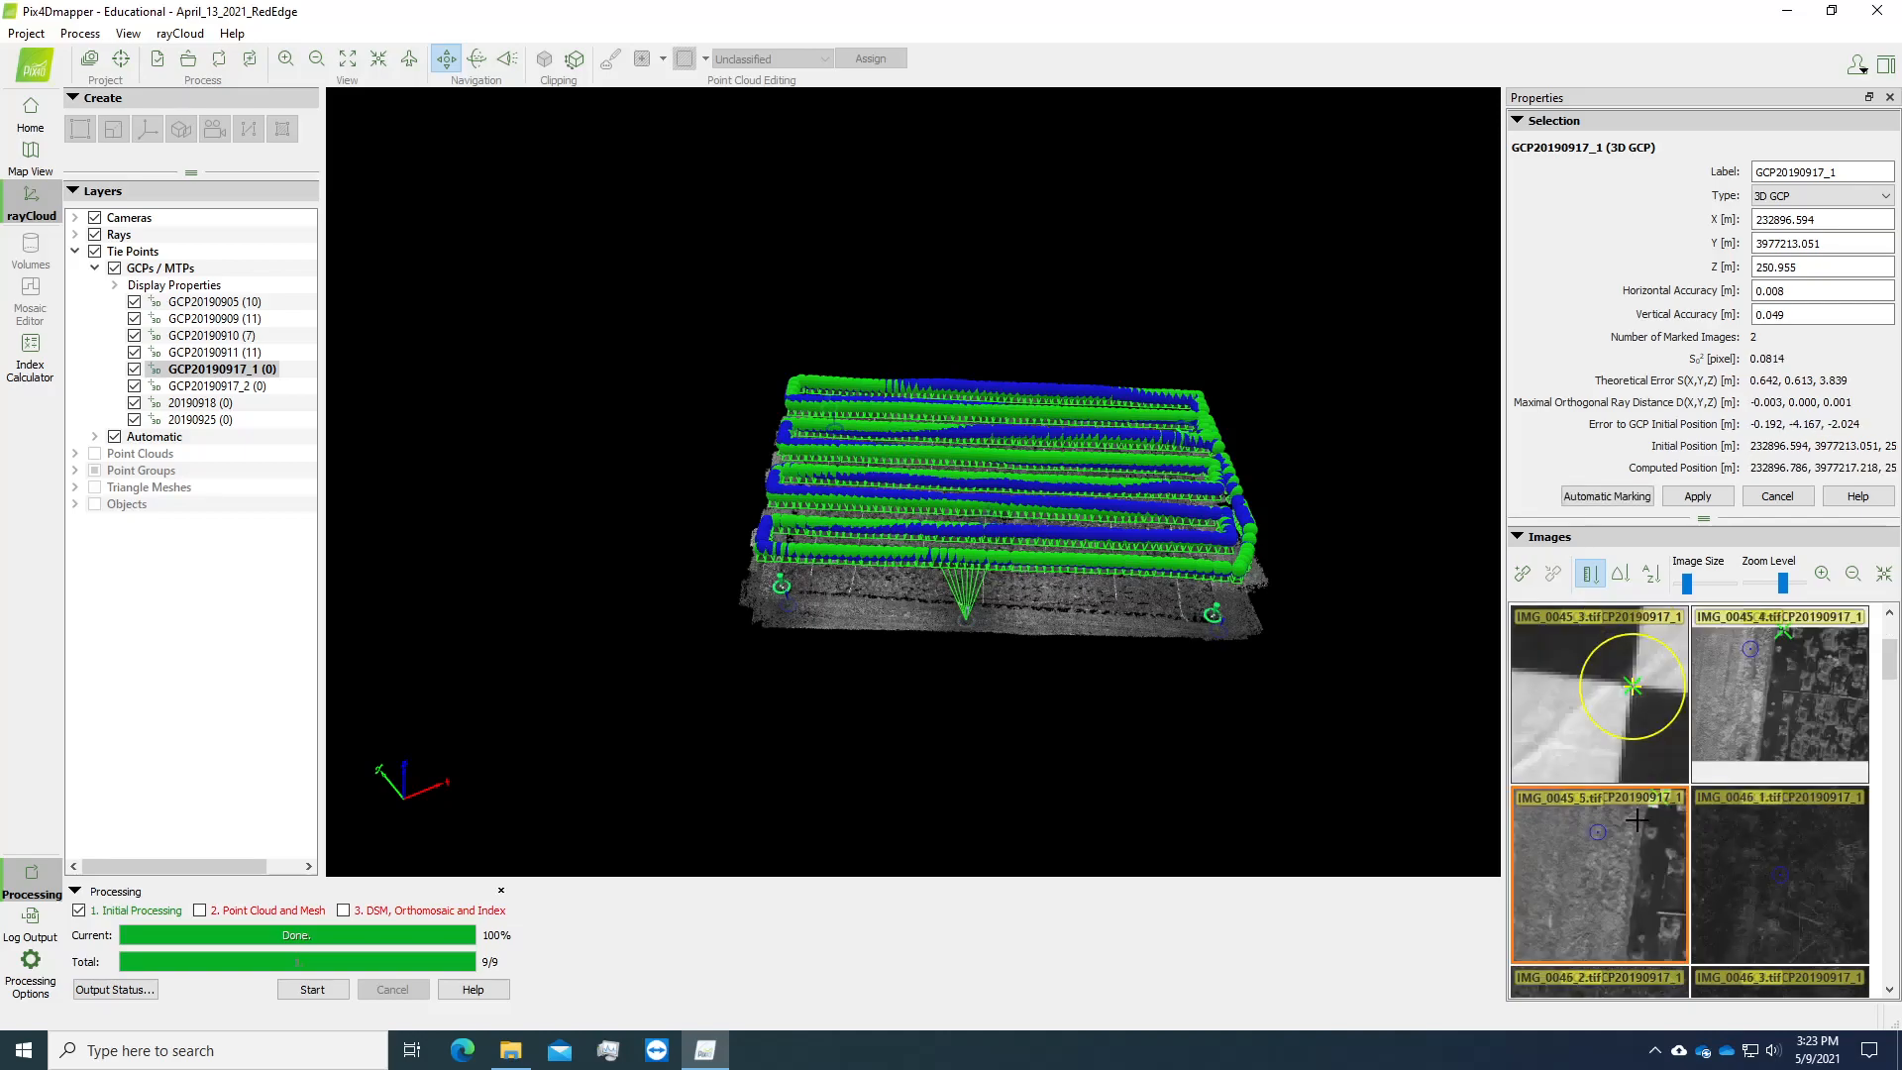
pyautogui.scroll(3, 1636, 820)
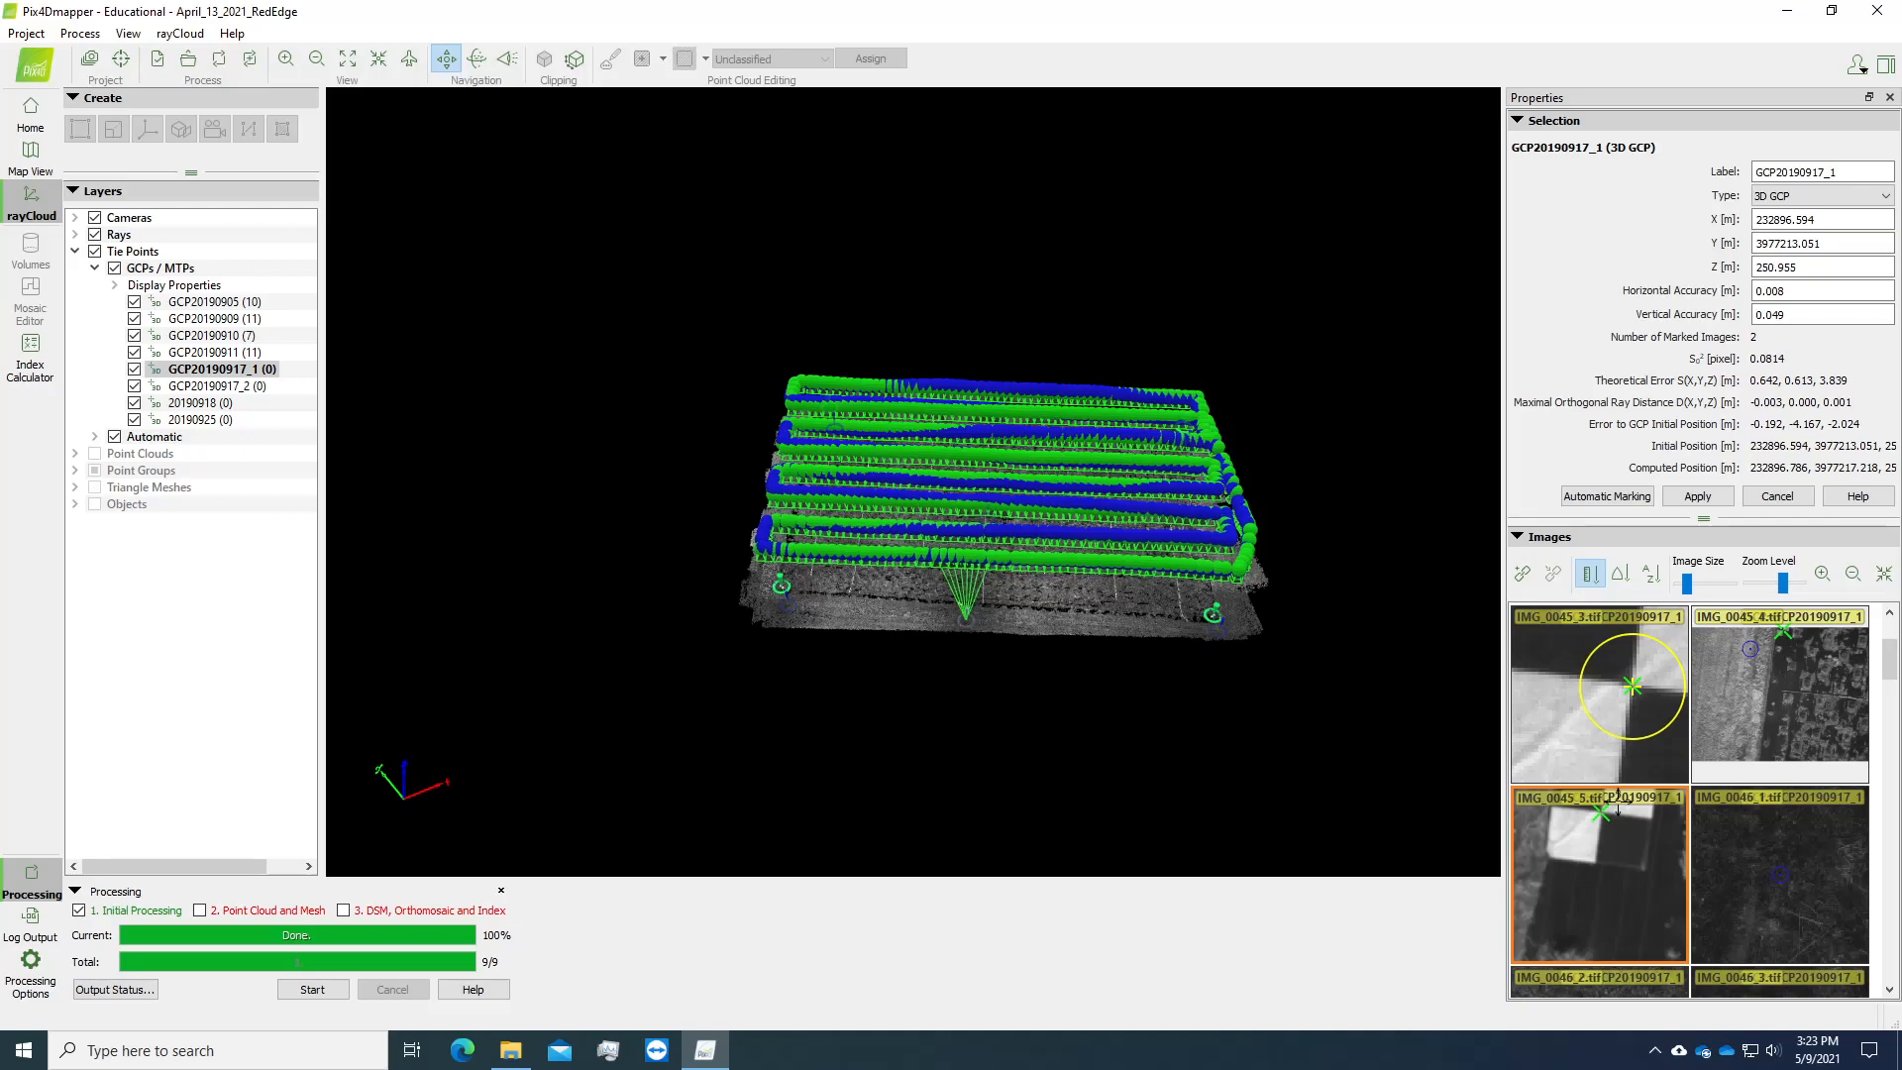
pyautogui.click(1615, 811)
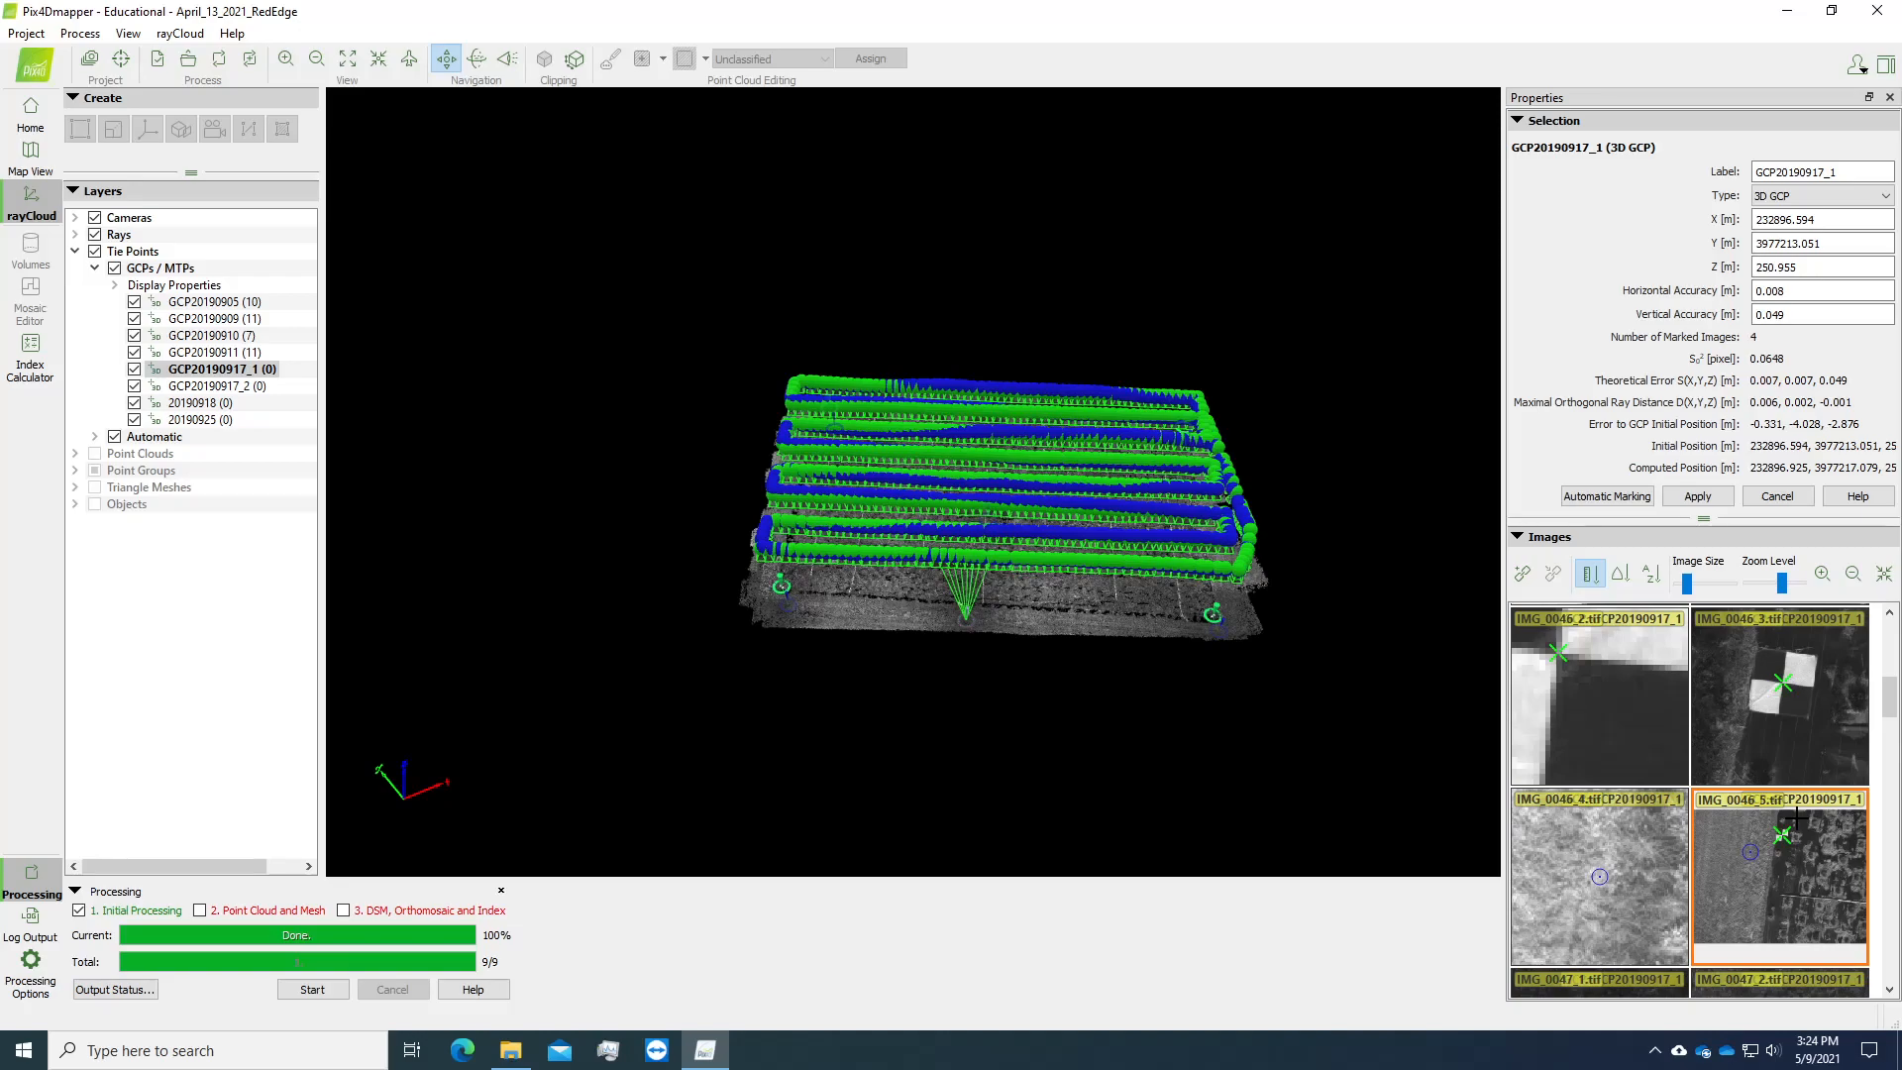
pyautogui.click(1573, 871)
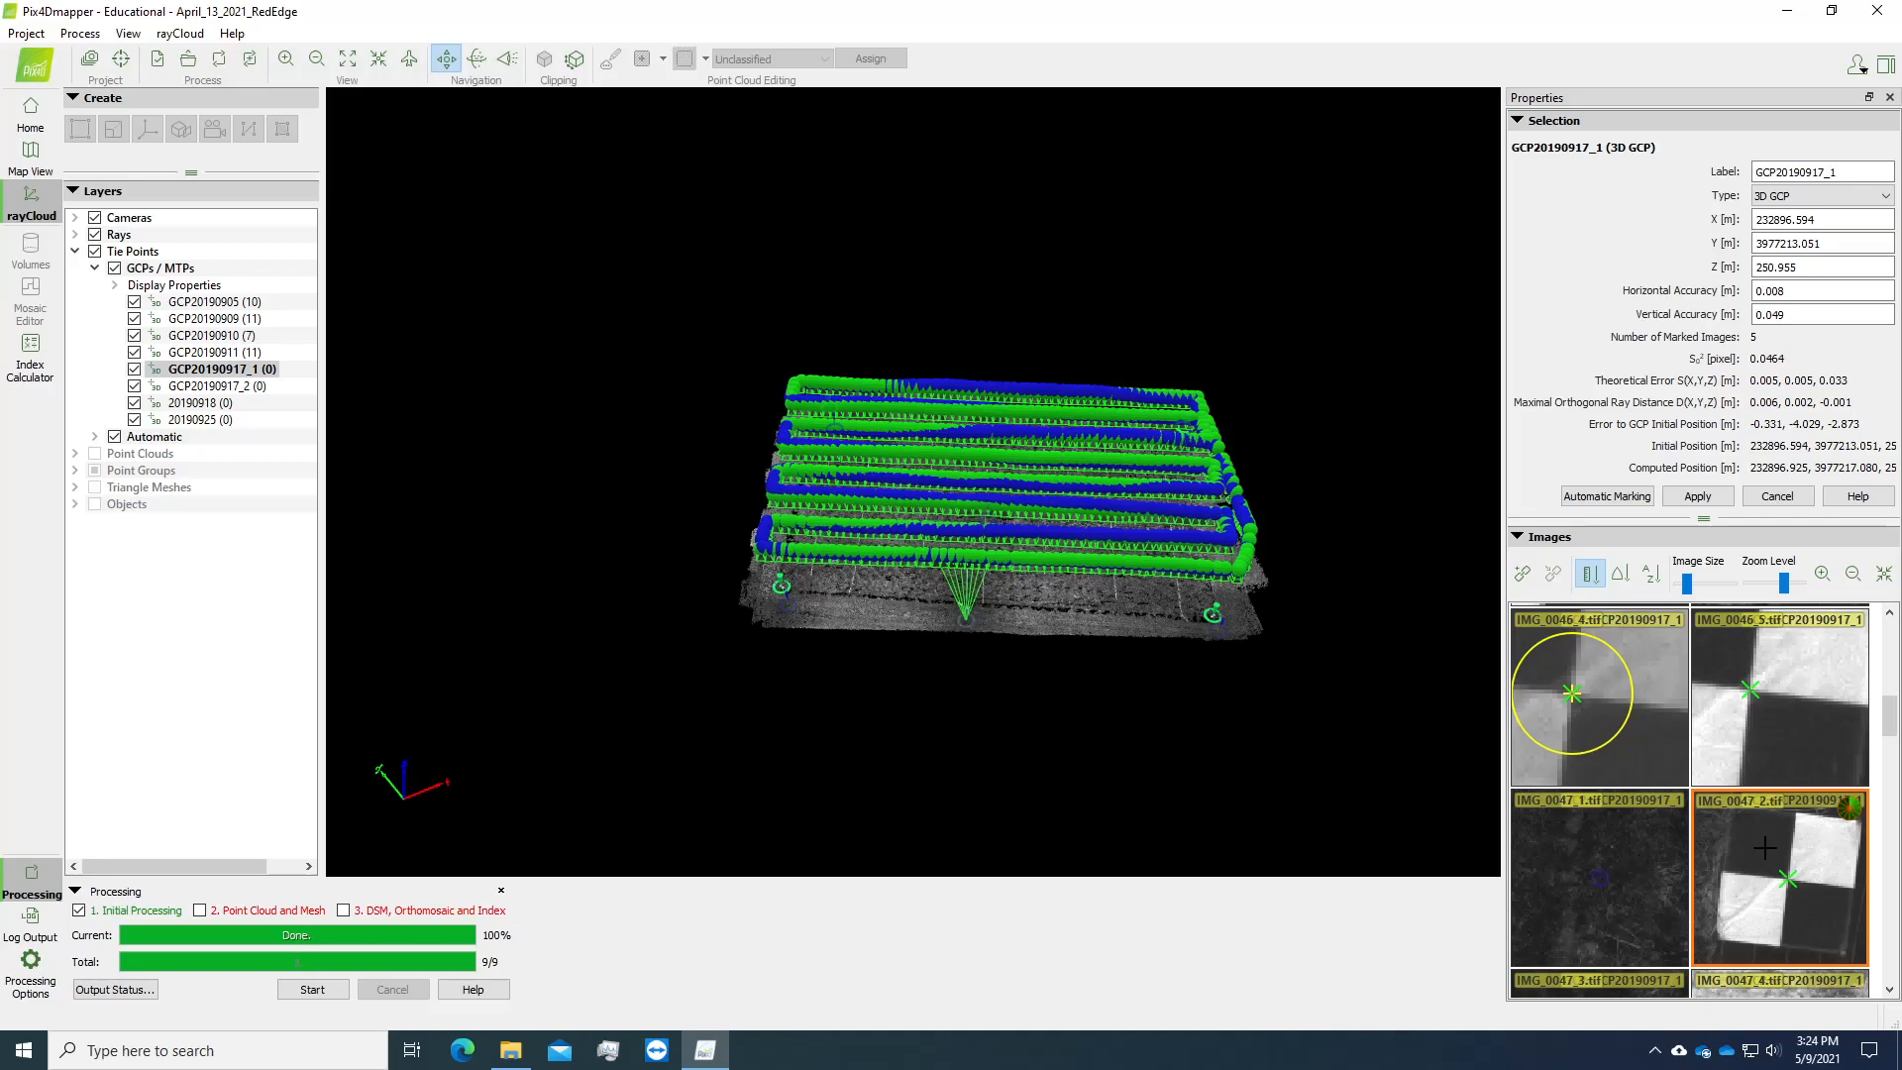
pyautogui.click(1607, 898)
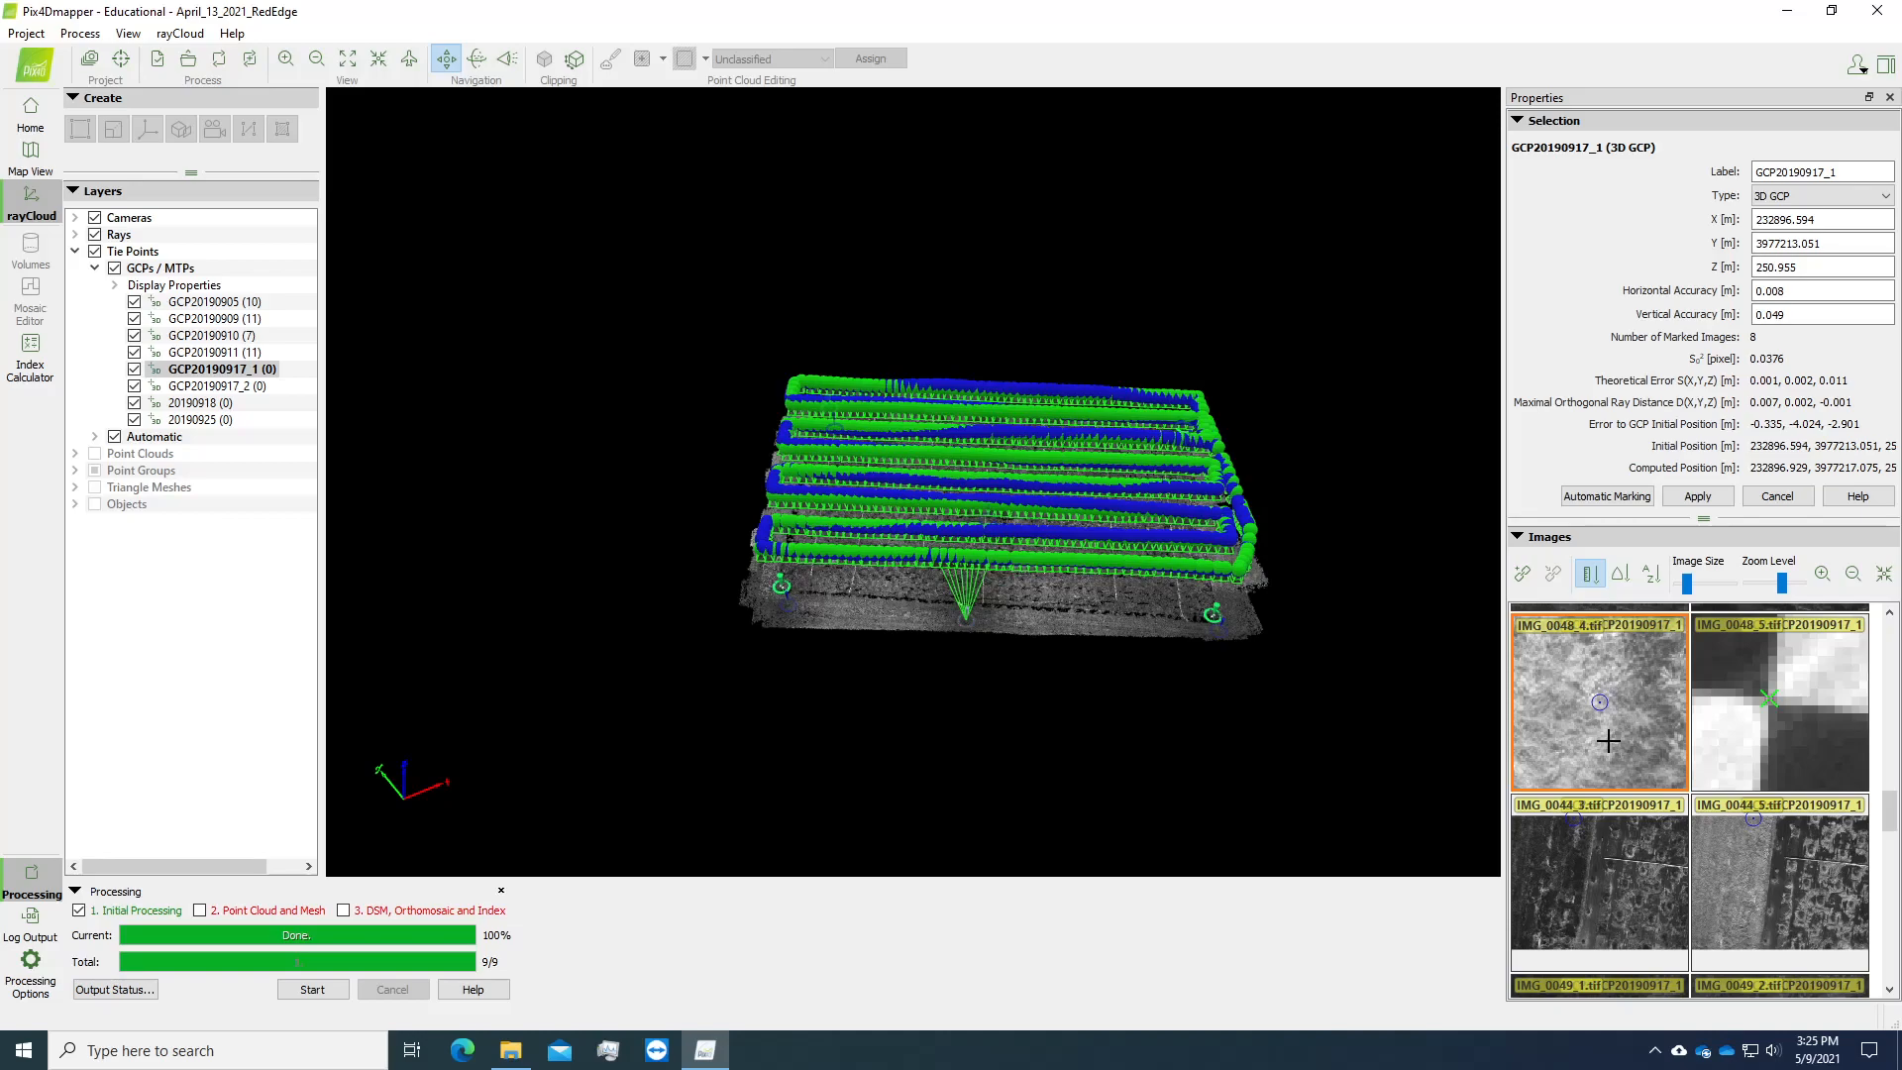
# Mark GCP20190917_1 at the checkerboard target's centre in images IMG_0049_2.tif and IMG_0049_1.tif and apply the point's image marks.
pyautogui.scroll(-1, 1737, 882)
pyautogui.click(1737, 882)
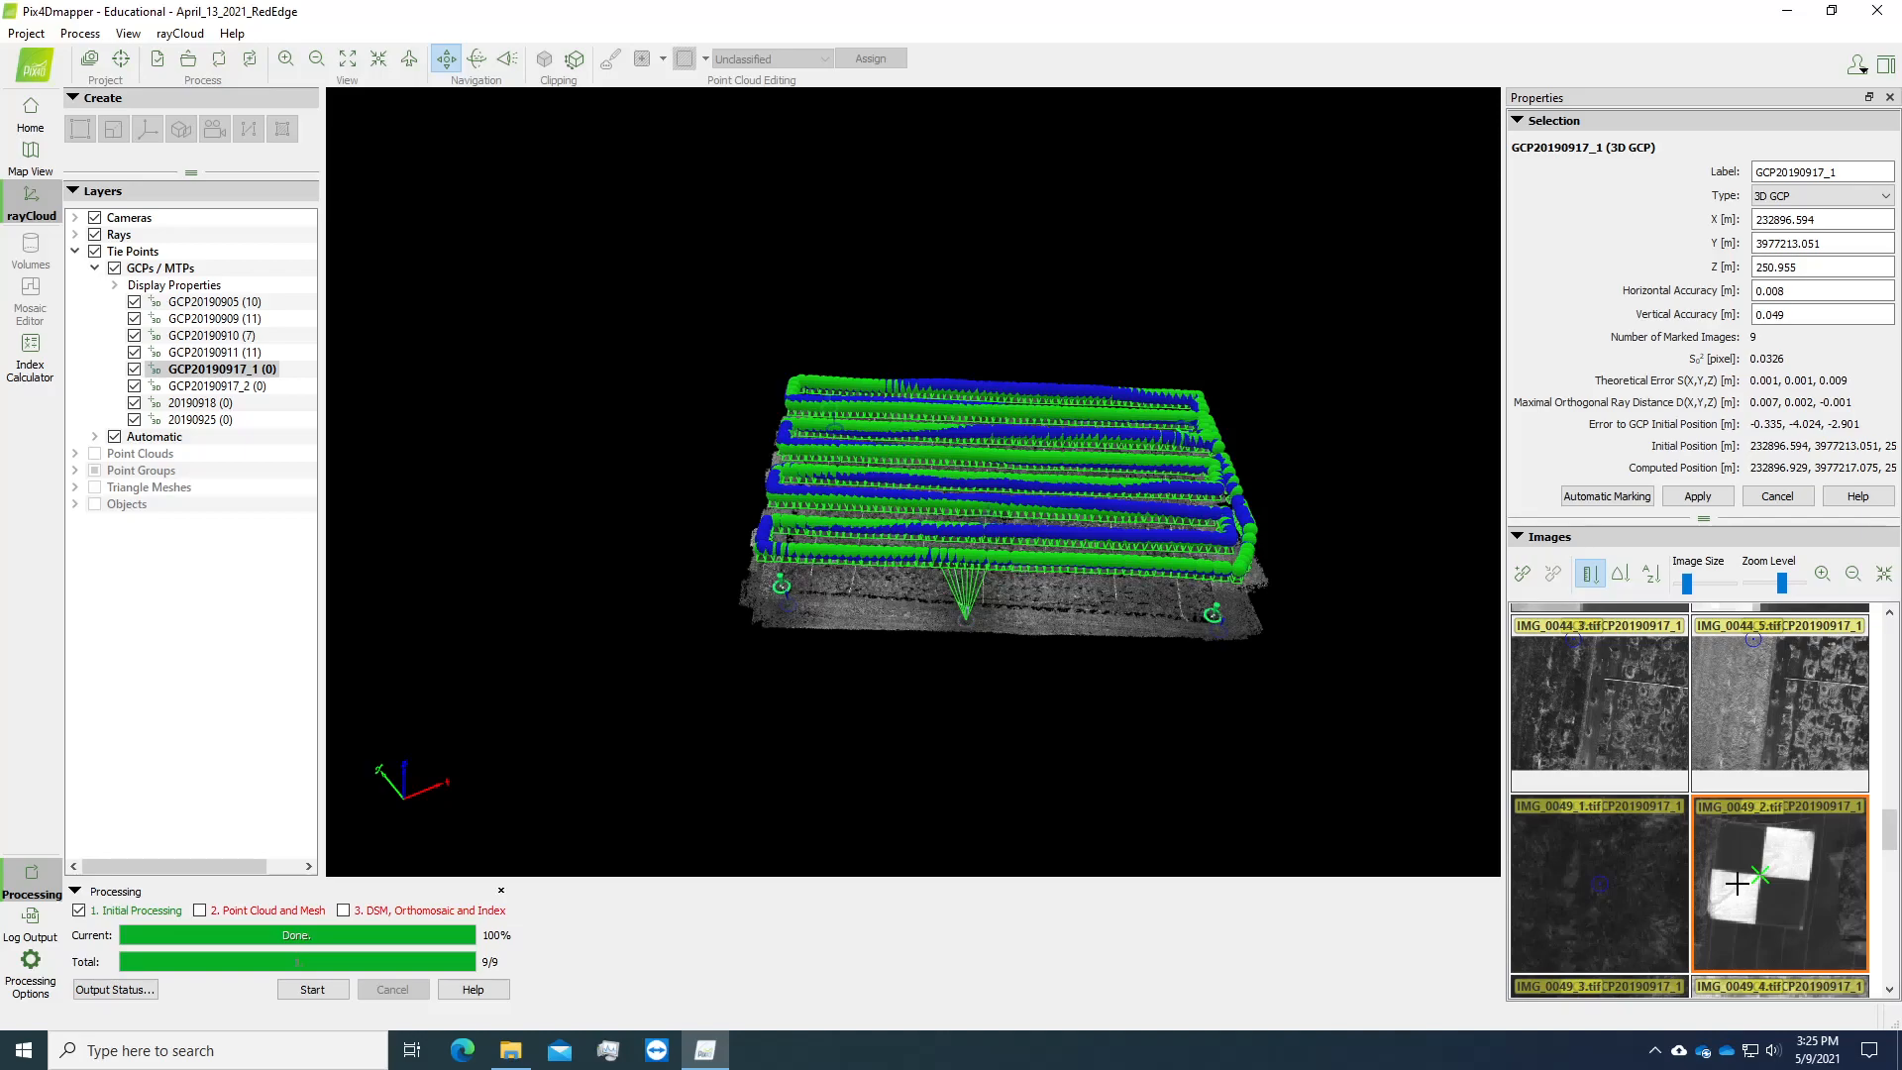
pyautogui.click(1592, 876)
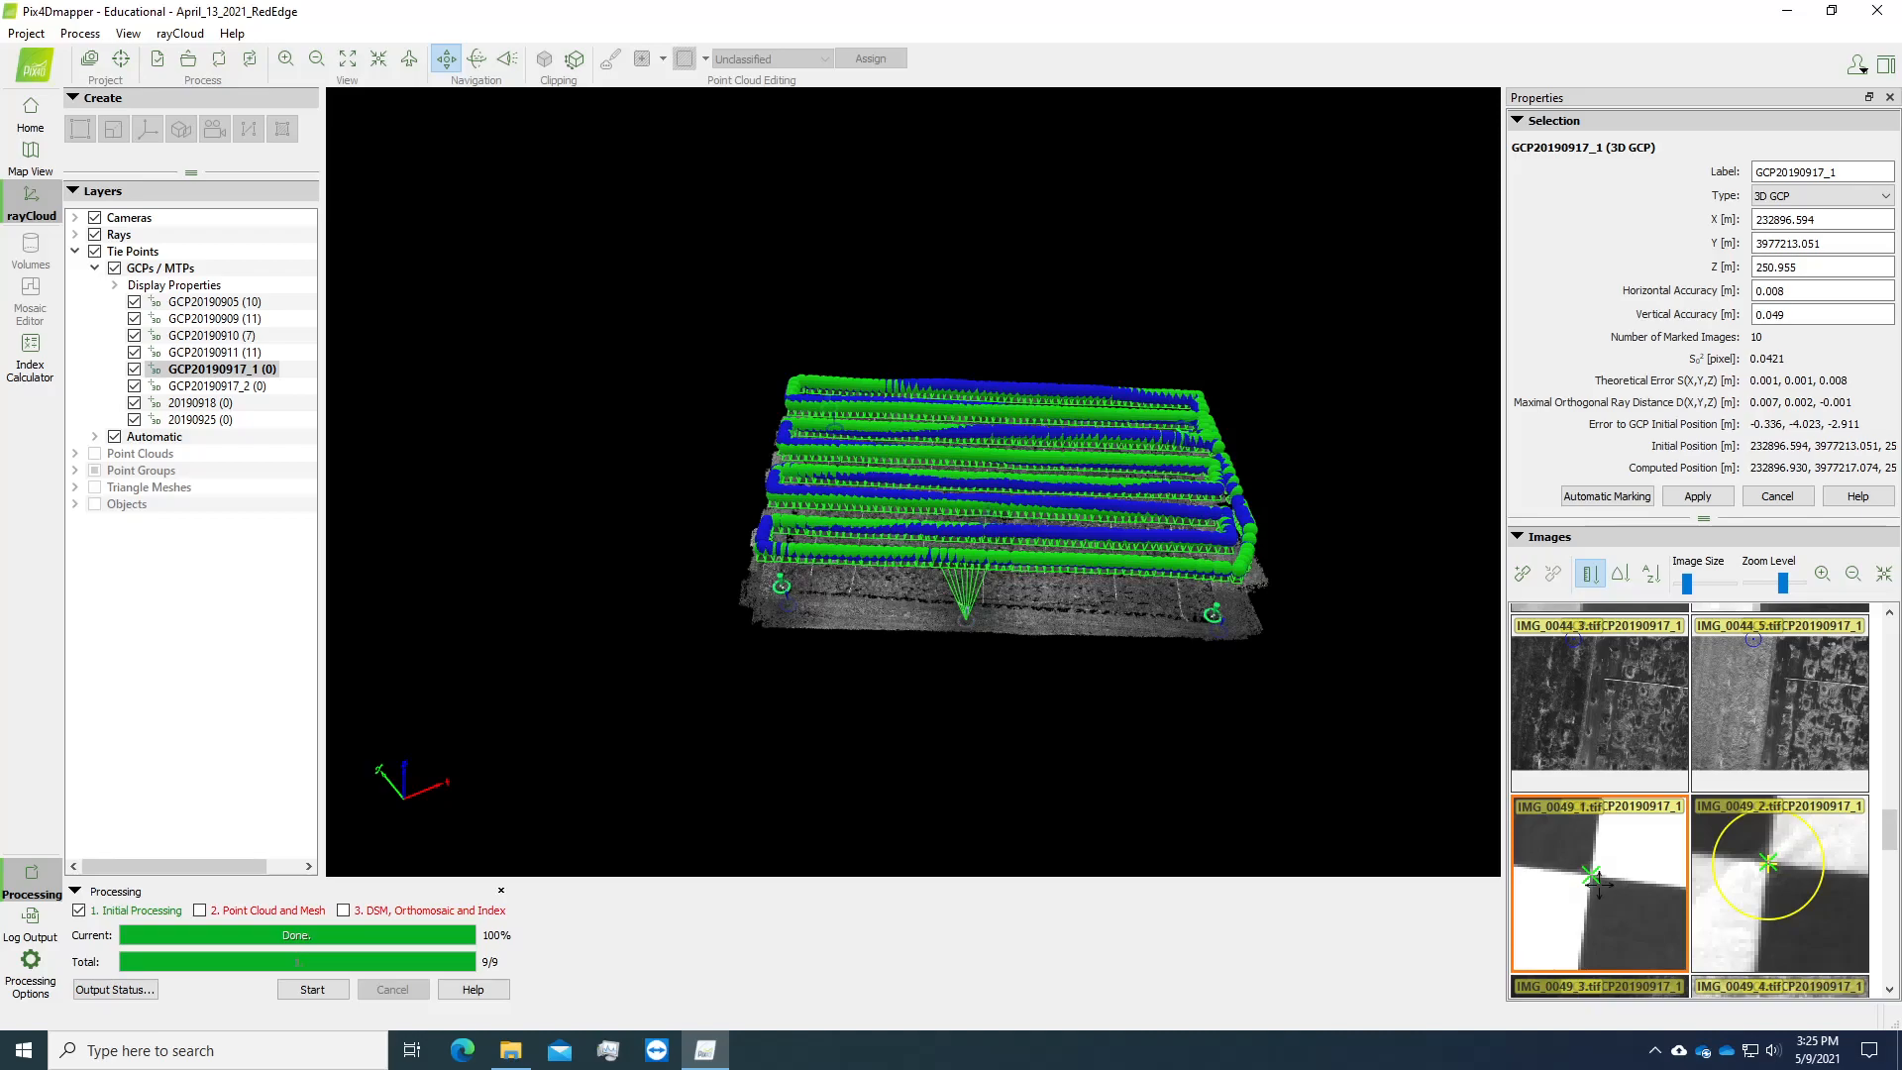
pyautogui.click(1598, 884)
pyautogui.scroll(-1, 1805, 917)
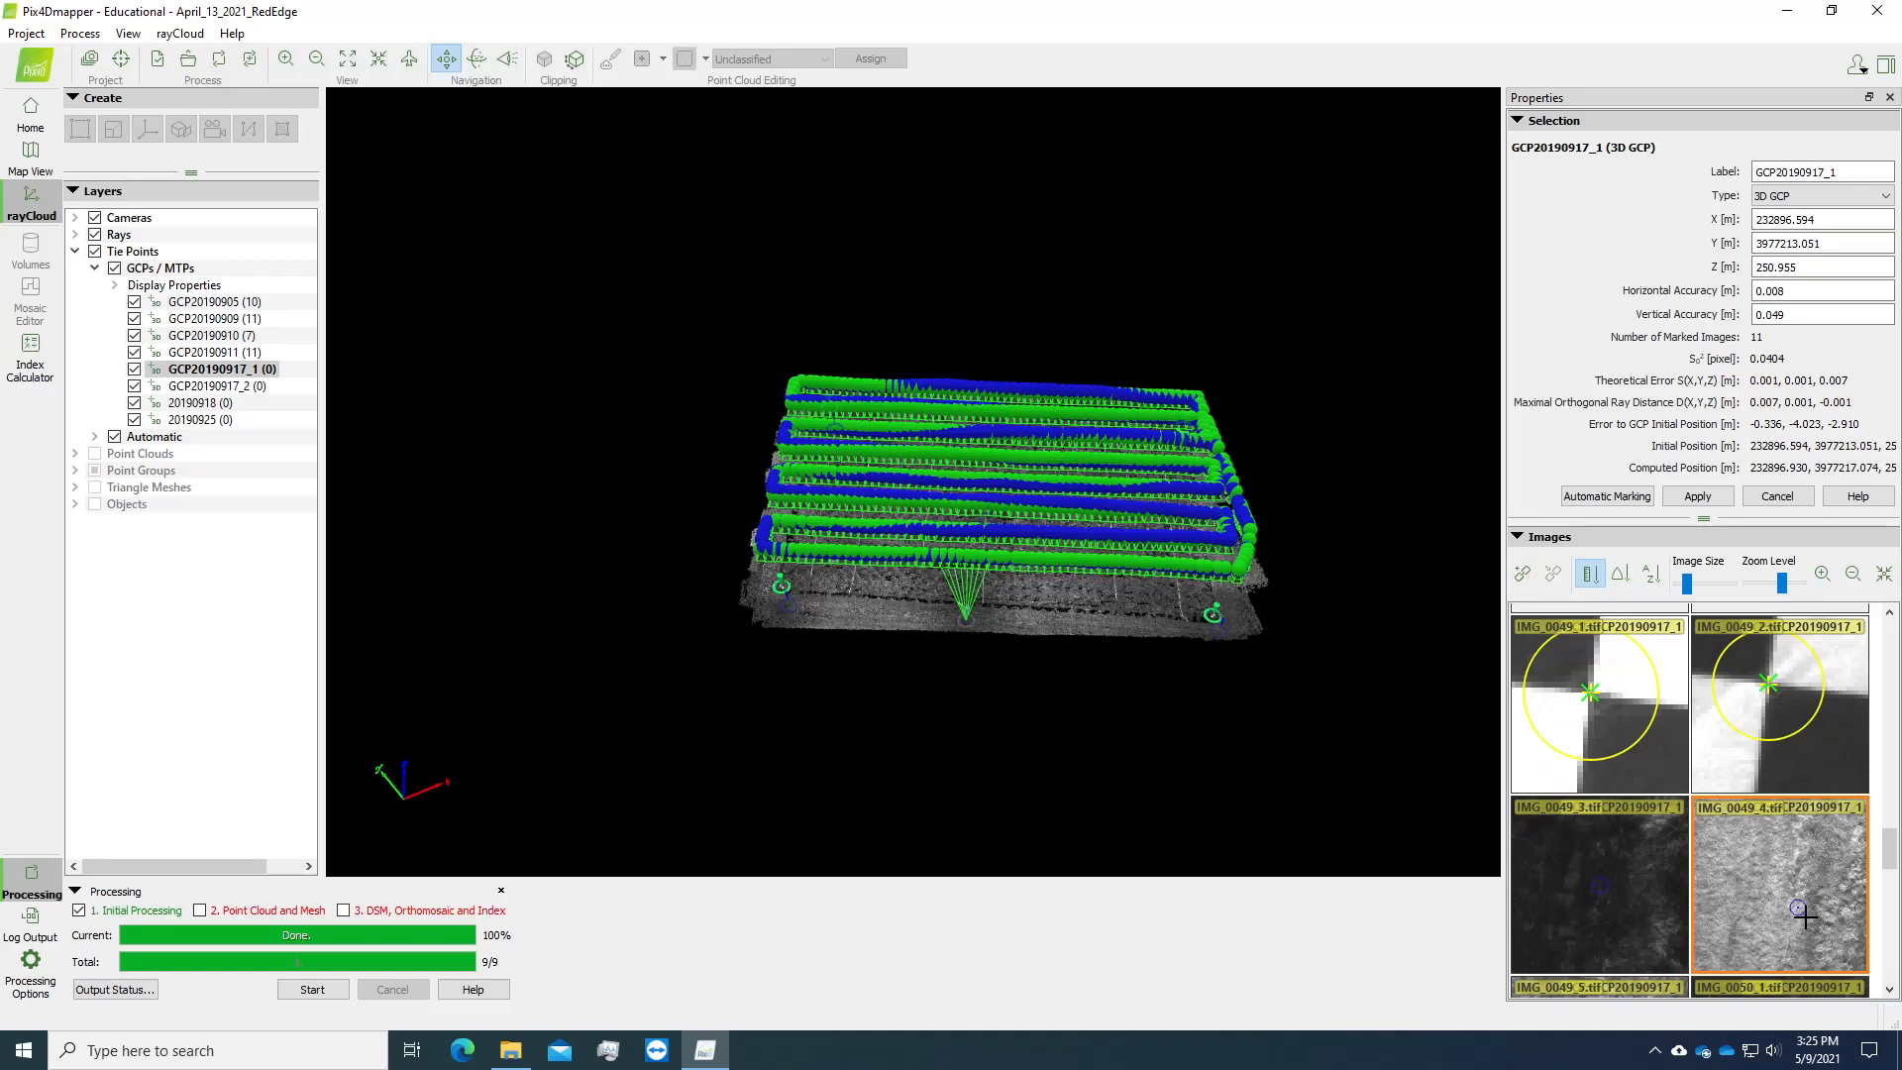
pyautogui.click(1697, 496)
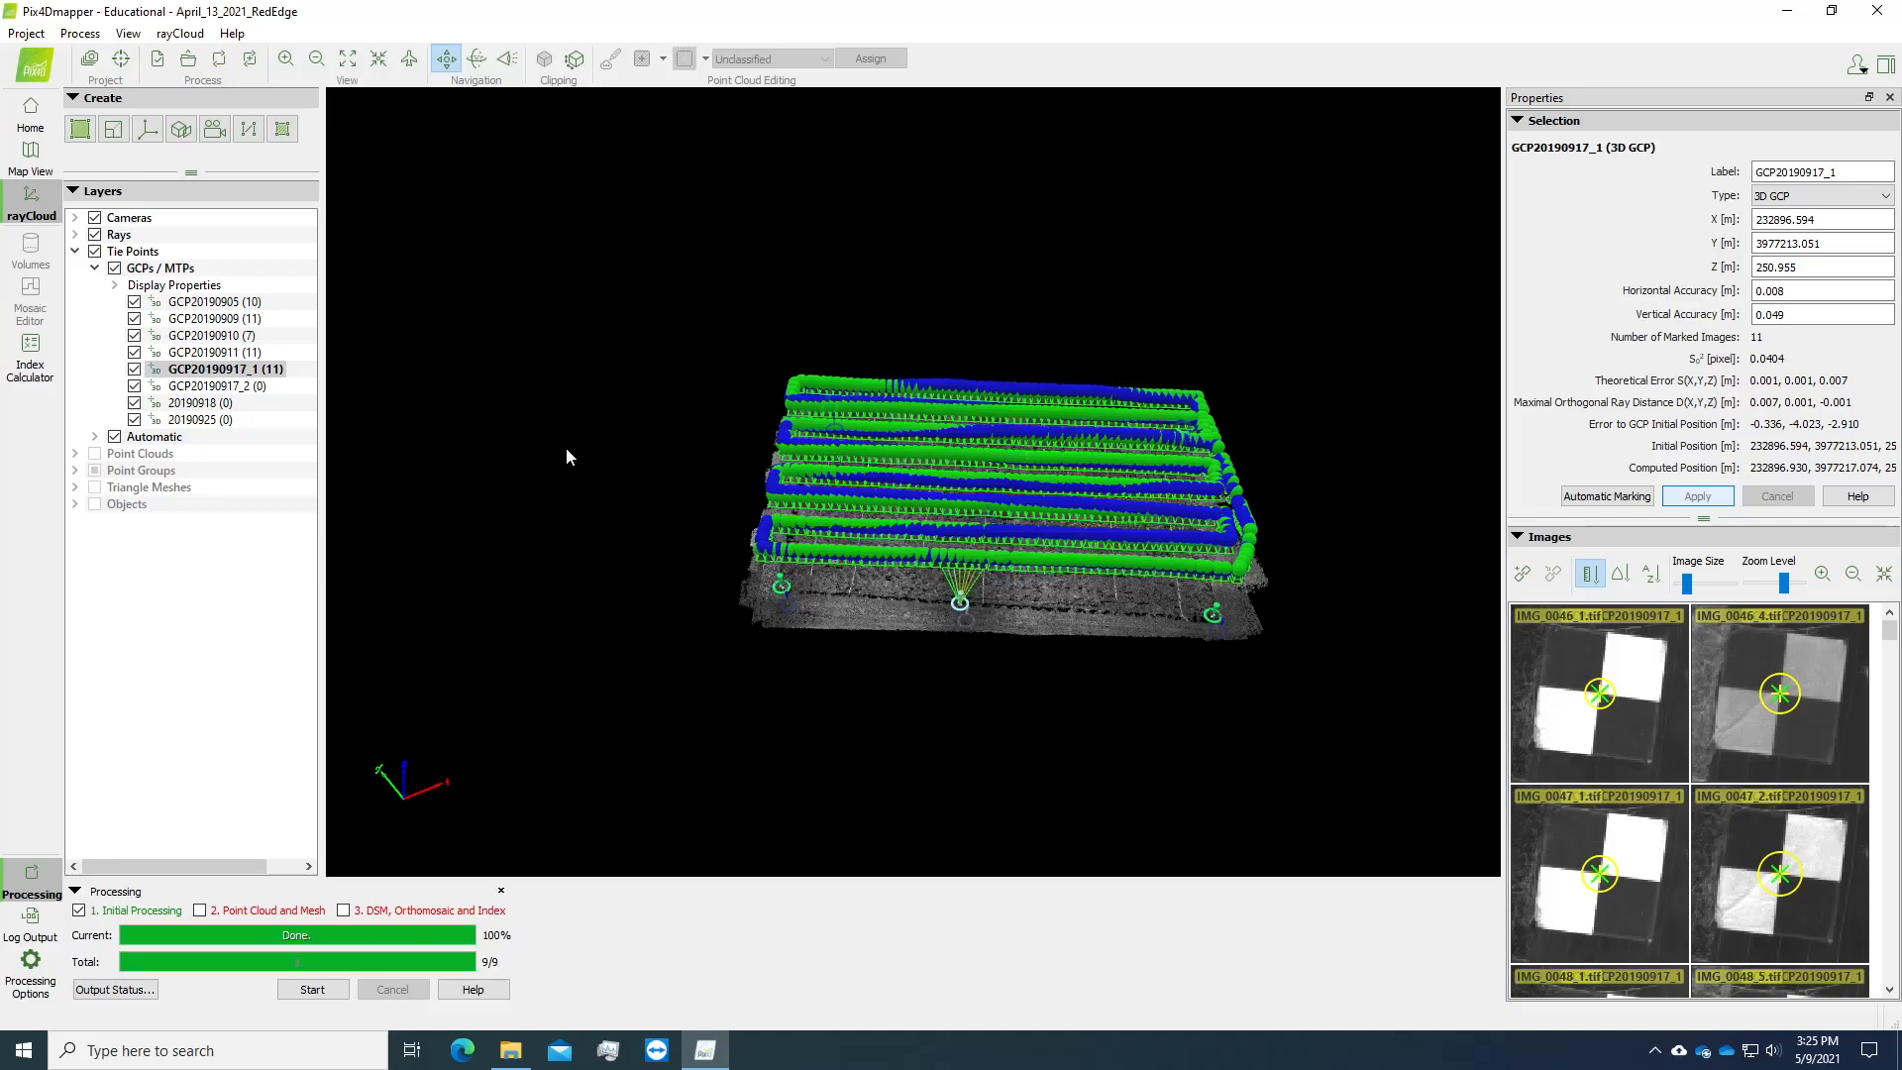
# Select GCP20190917_2 and mark it at the target's centre in images IMG_0488_3.tif, IMG_0489_1.tif and IMG_0489_2.tif.
pyautogui.press('Down')
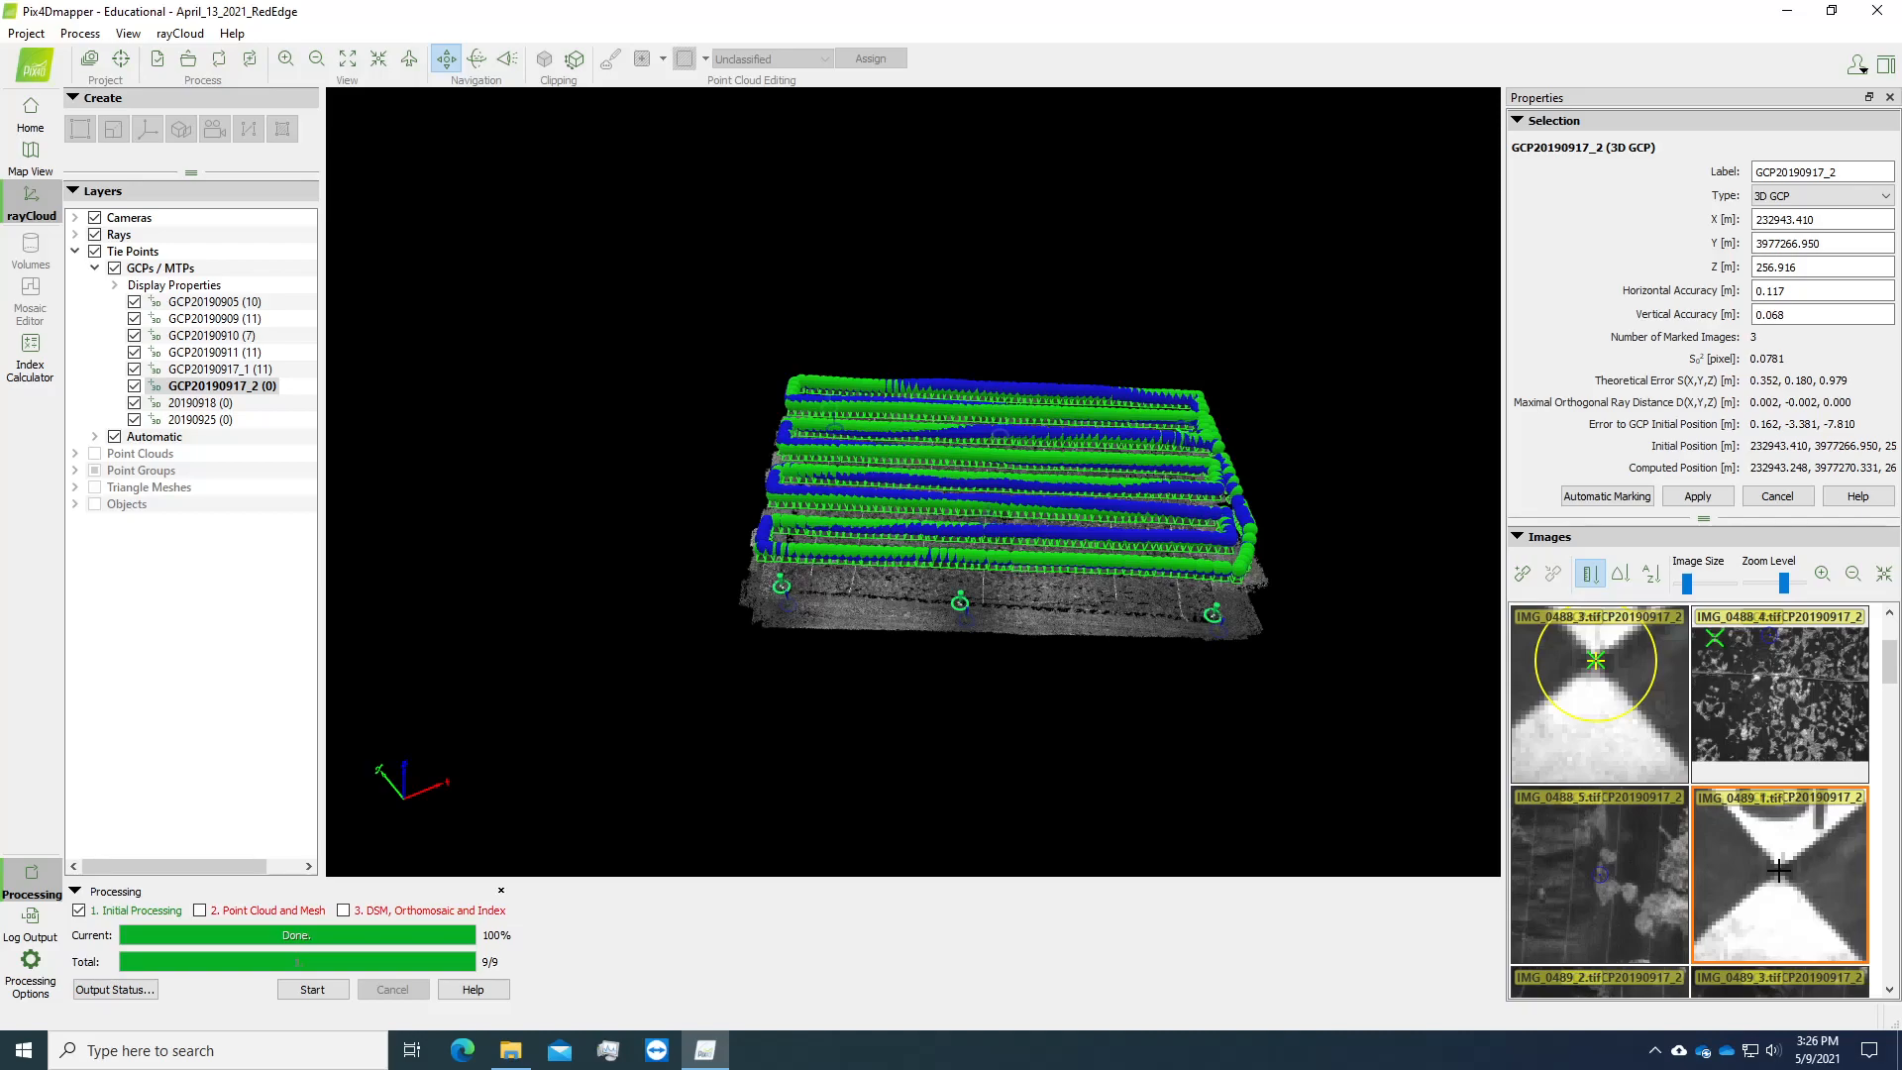
pyautogui.click(1780, 870)
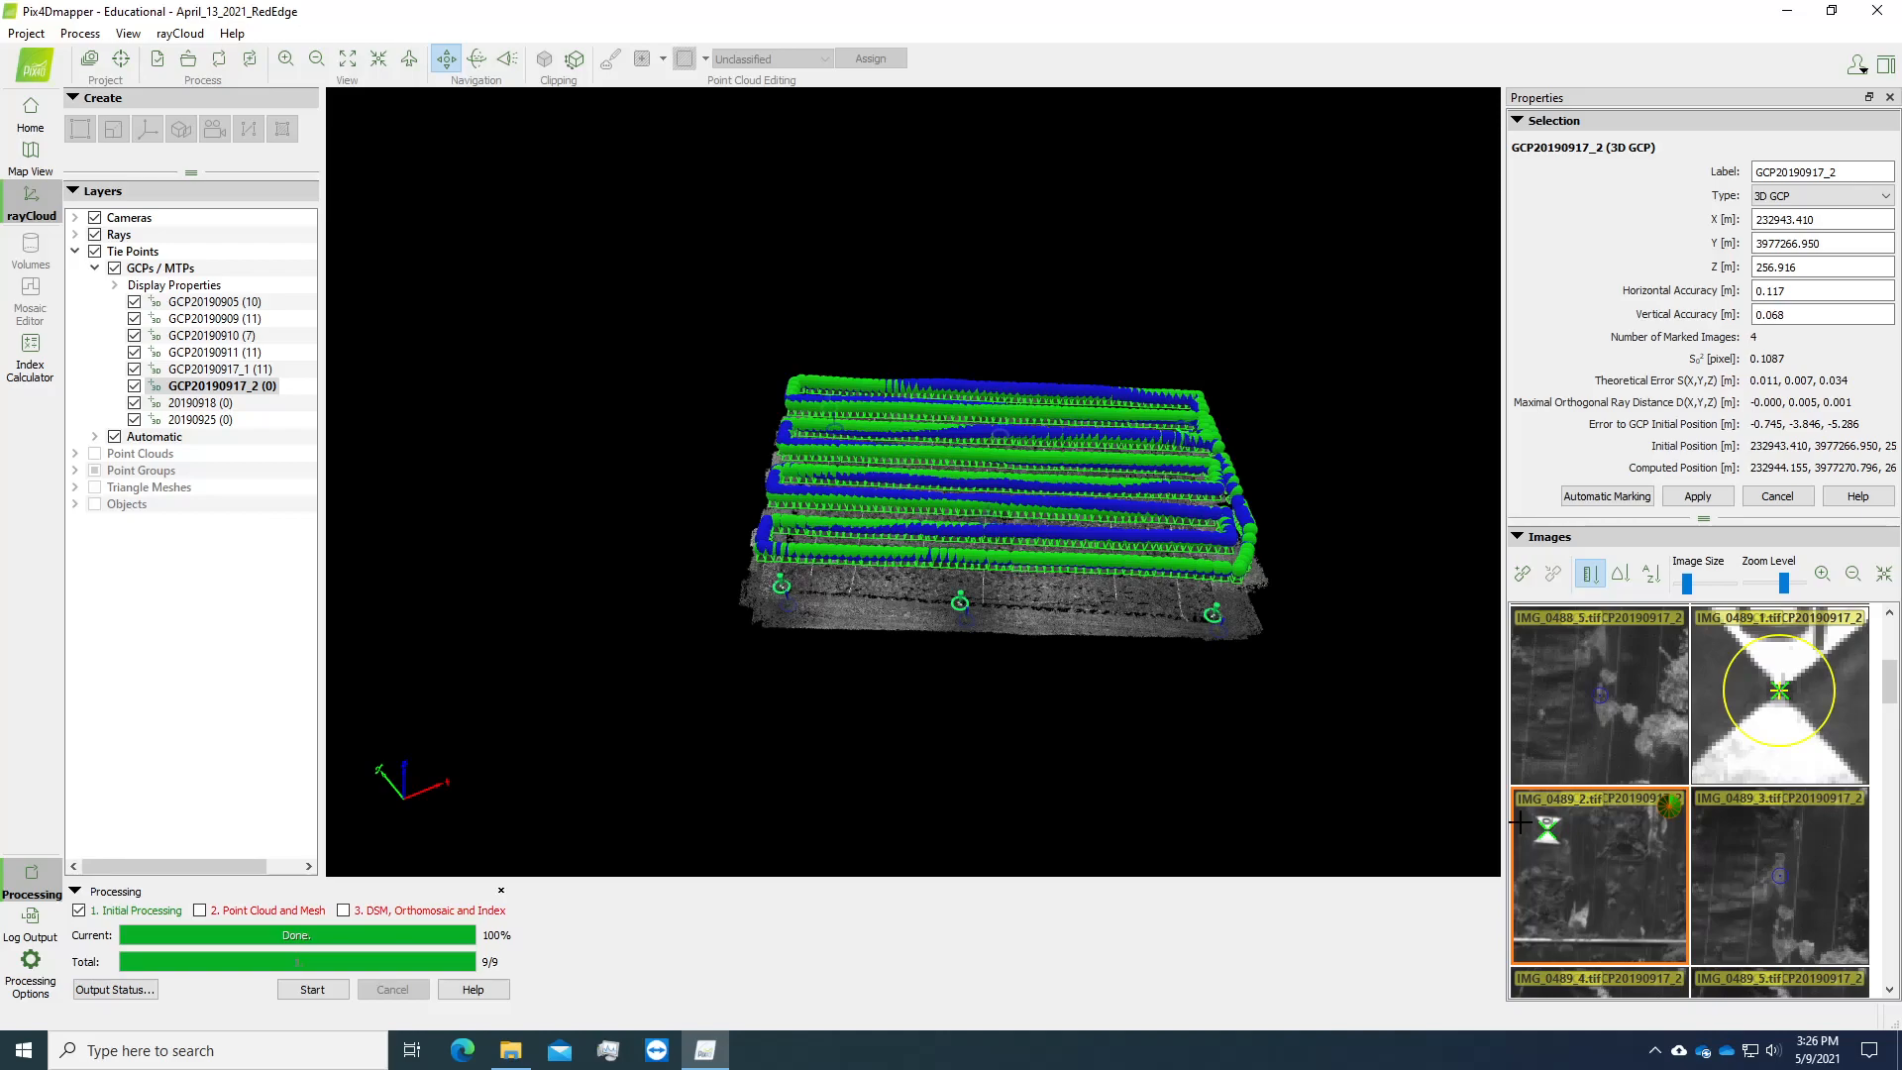
pyautogui.click(1521, 821)
# Mark GCP20190917_2 at the target's centre in images IMG_0490_1.tif and IMG_0490_2.tif, check the following images and apply the point's image marks.
pyautogui.scroll(-1, 1525, 867)
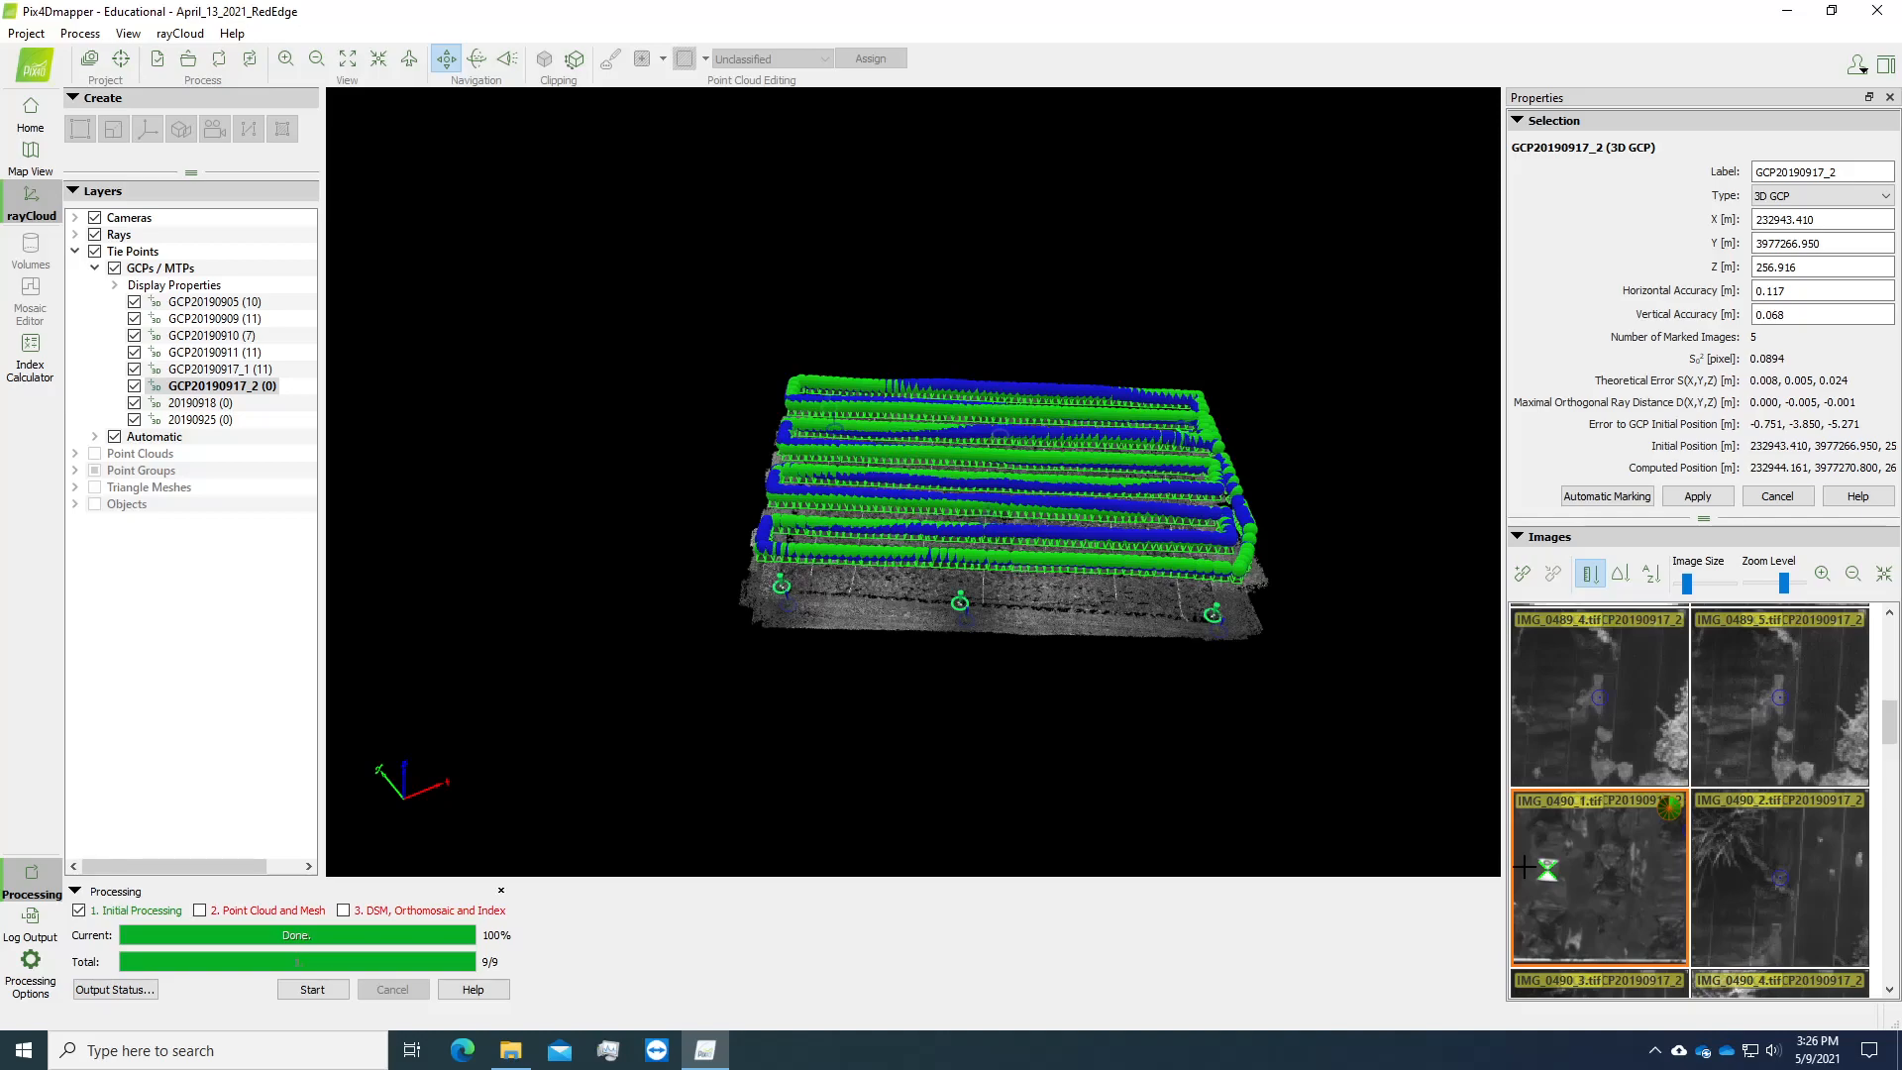
pyautogui.click(1825, 909)
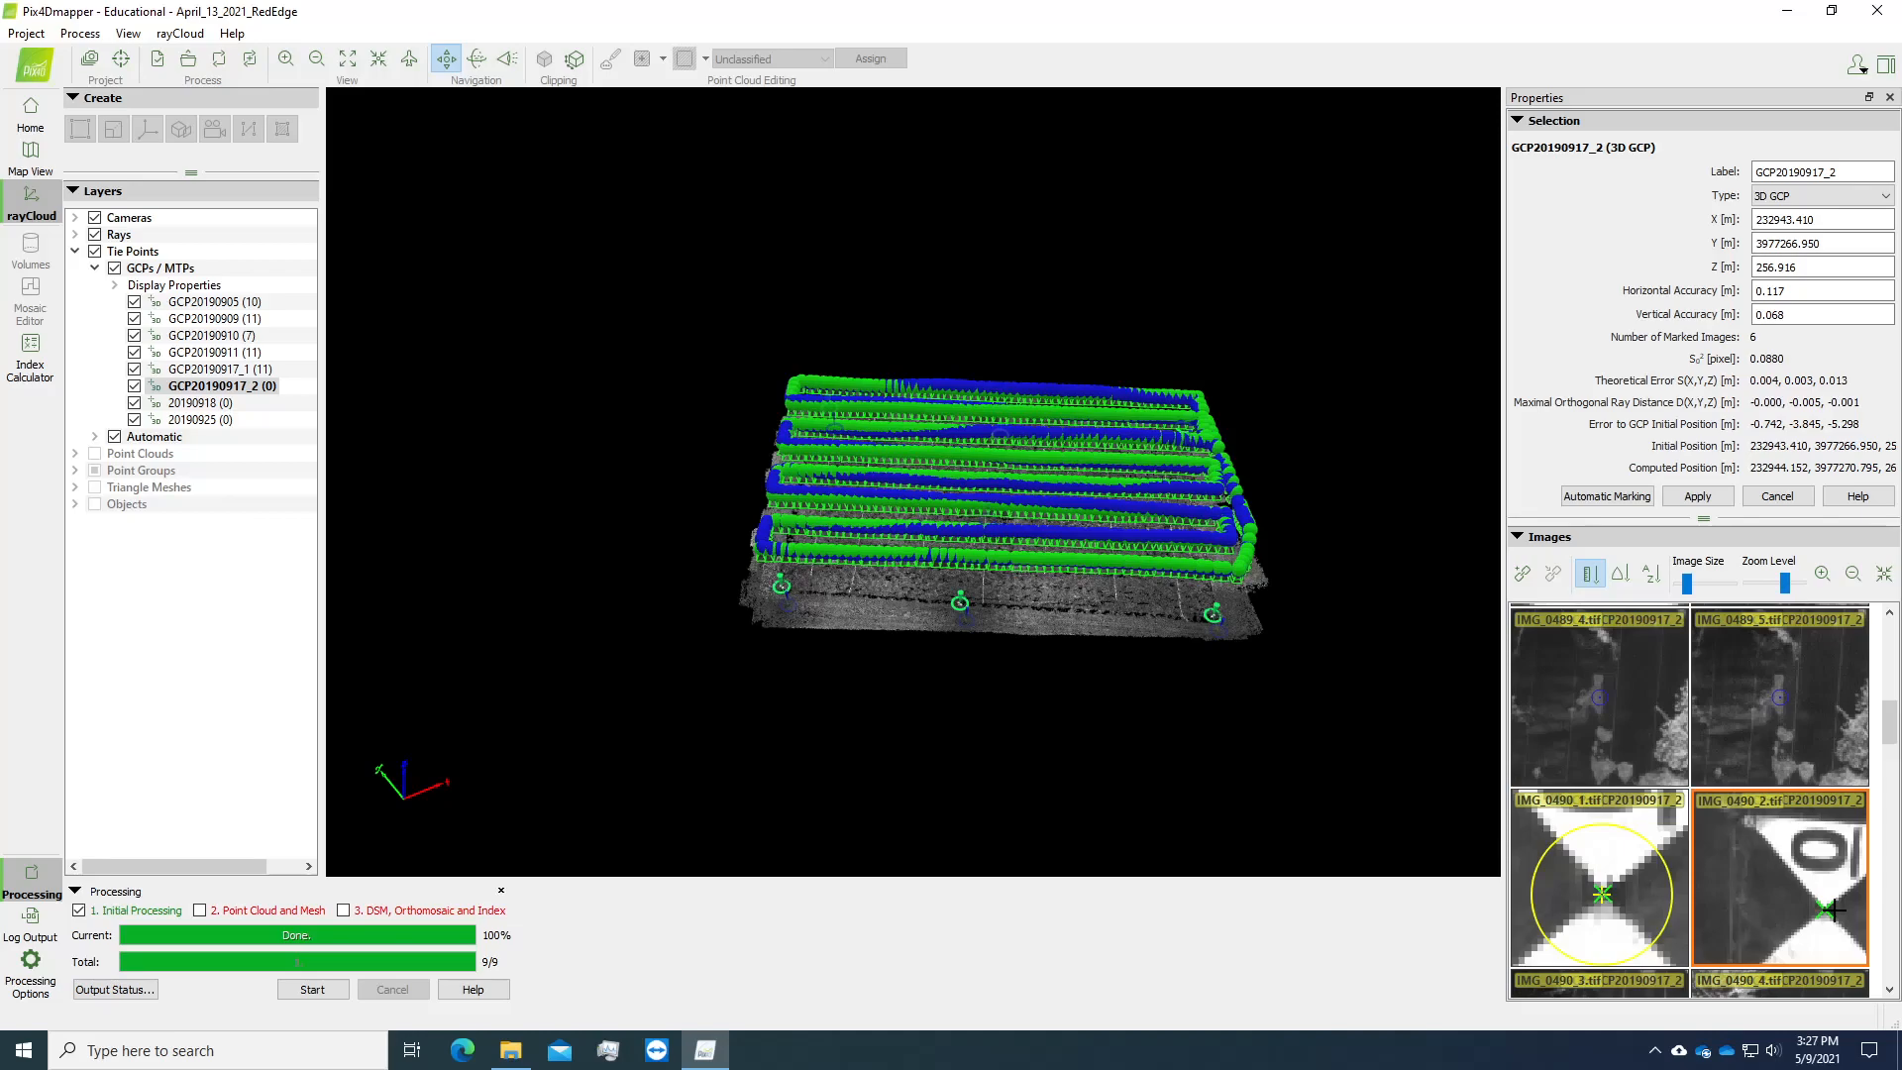
pyautogui.scroll(-2, 1833, 909)
pyautogui.click(1761, 873)
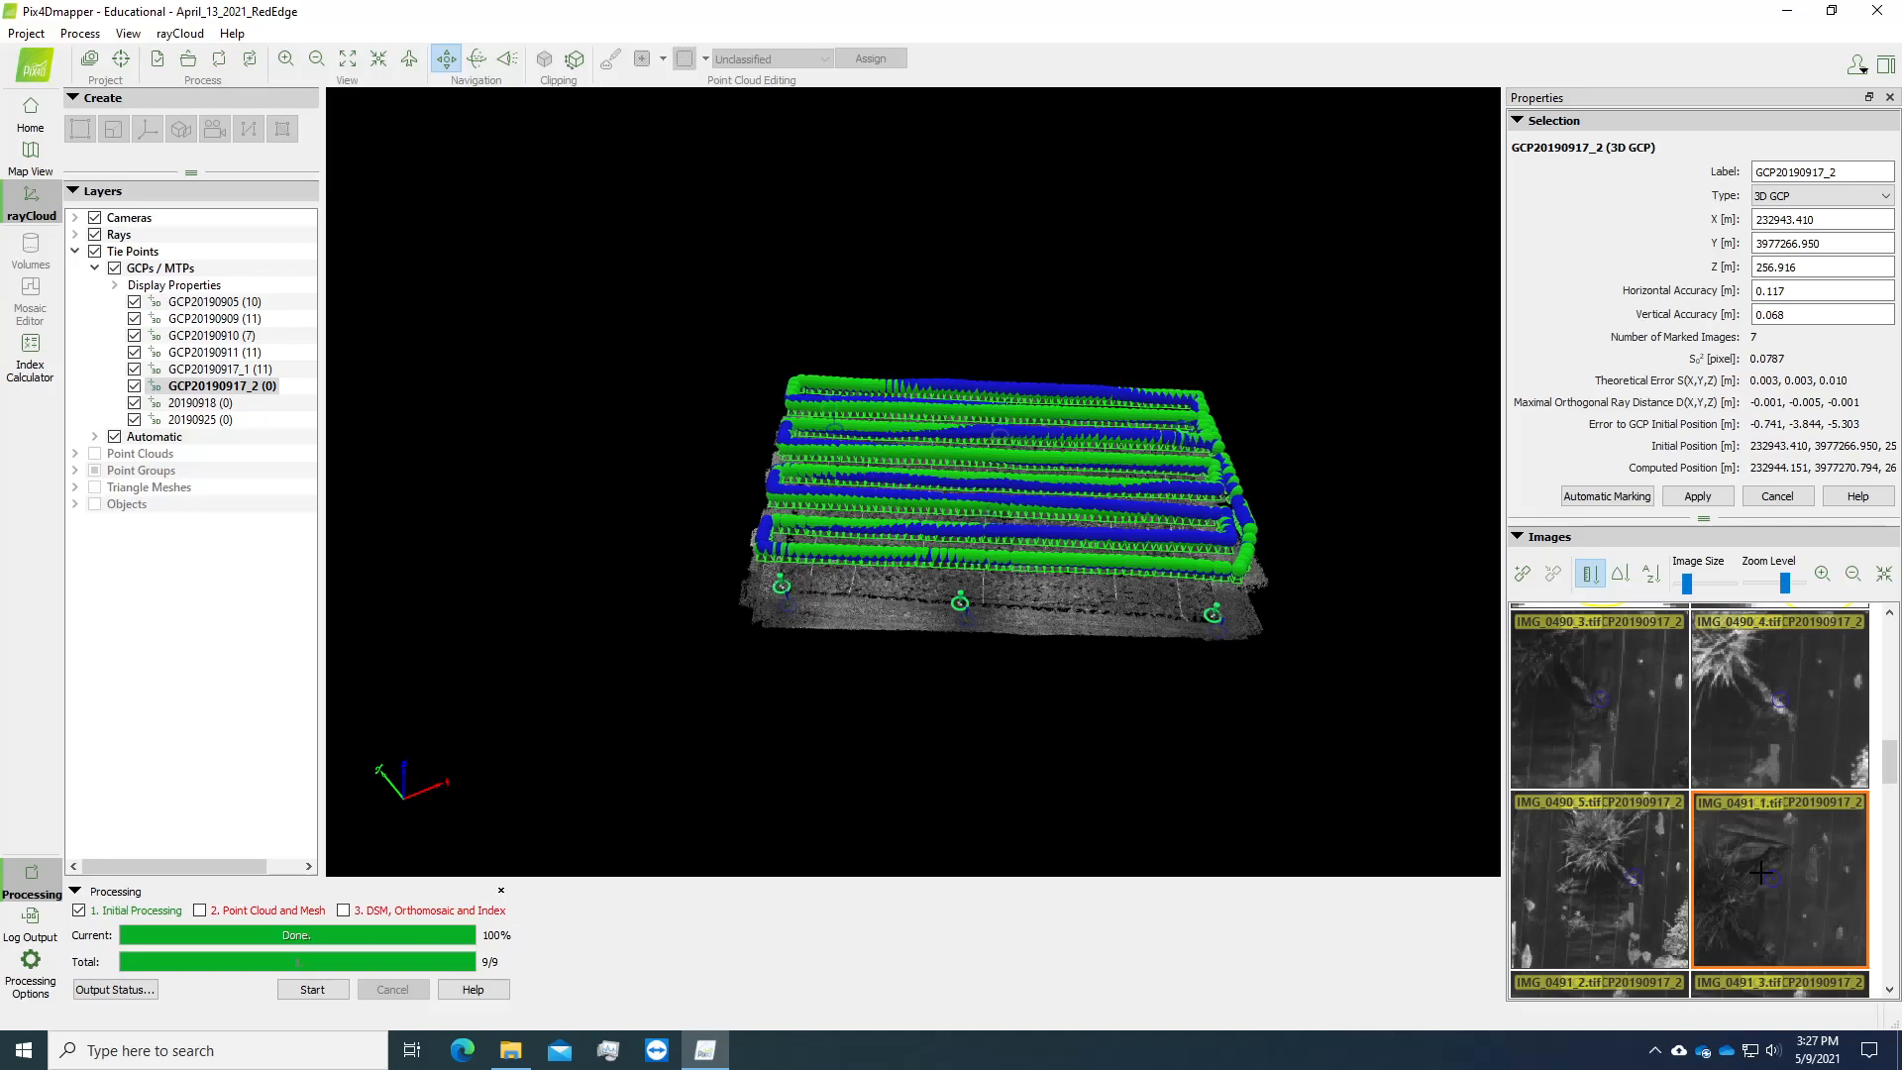
# Select point 20190918, look through its images for the target and mark its checkerboard centre in images IMG_0296_1.tif and IMG_0298_4.tif.
pyautogui.press('Down')
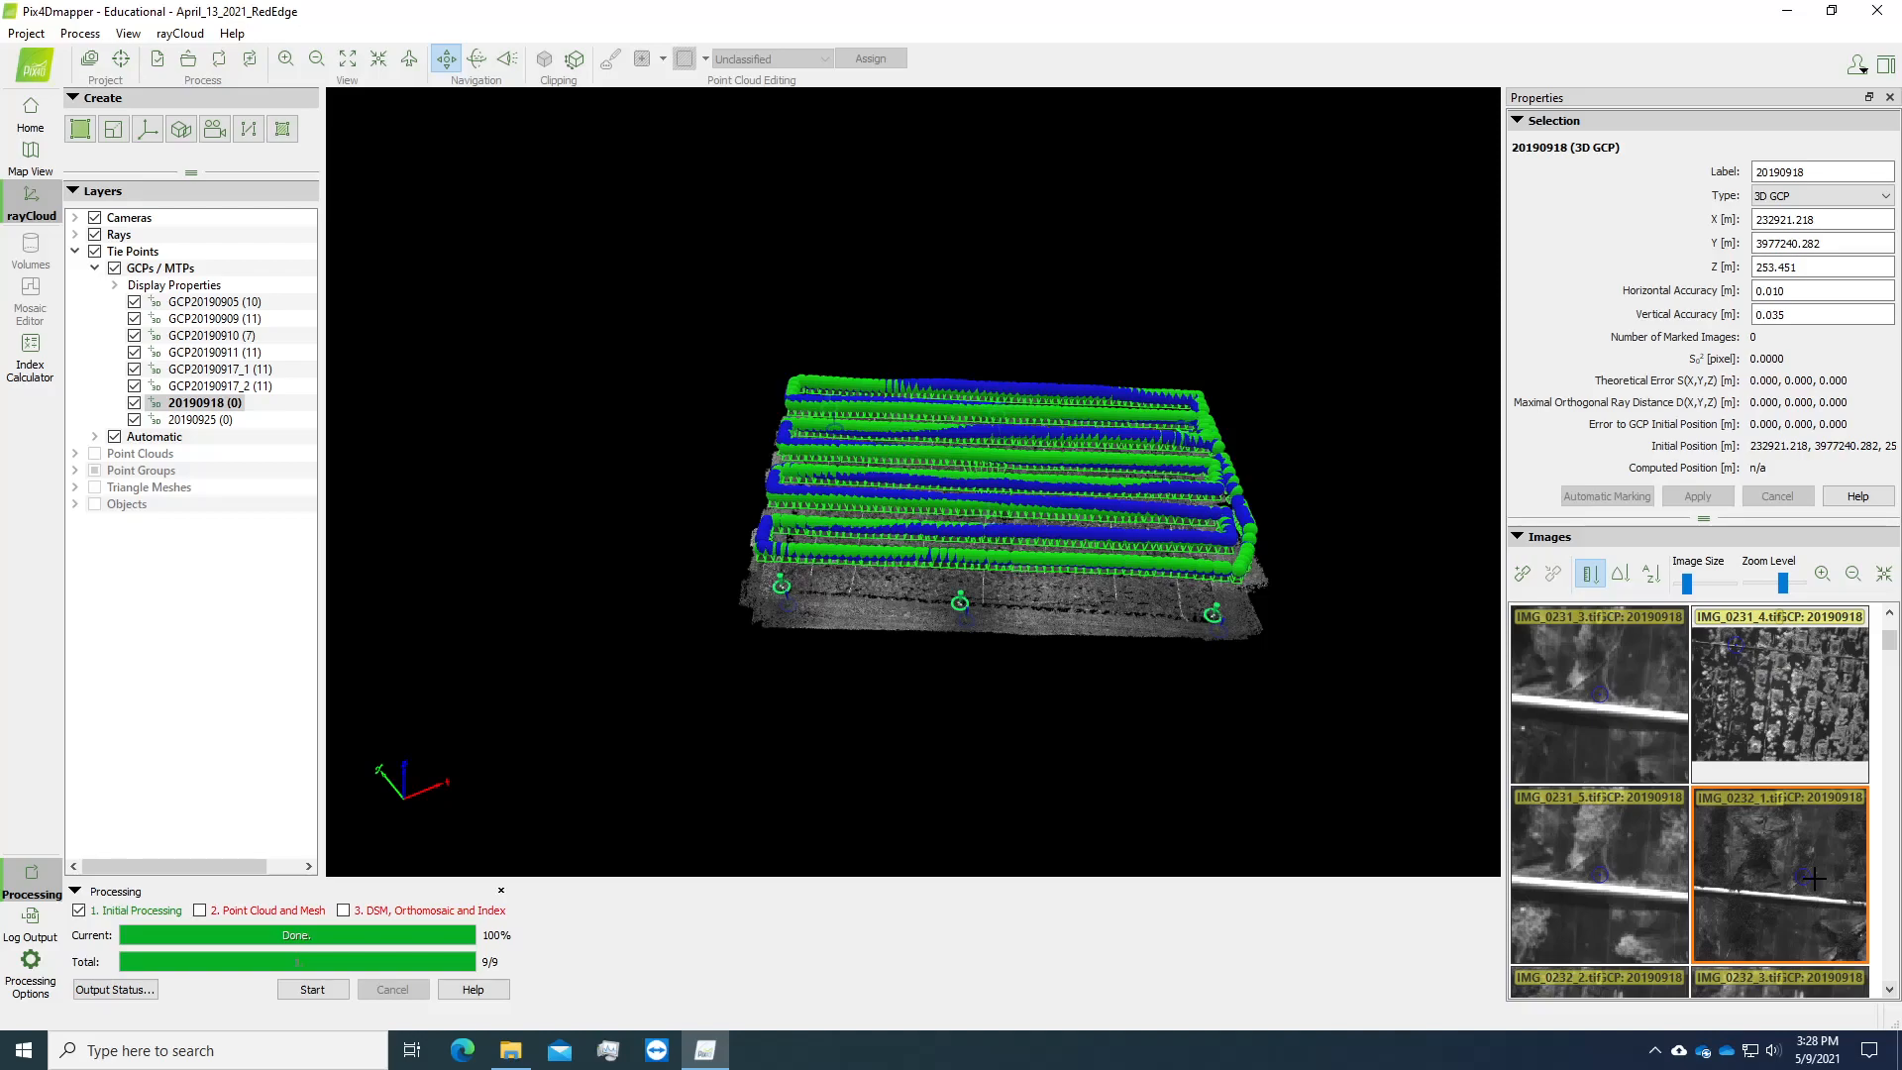
pyautogui.scroll(-3, 1622, 878)
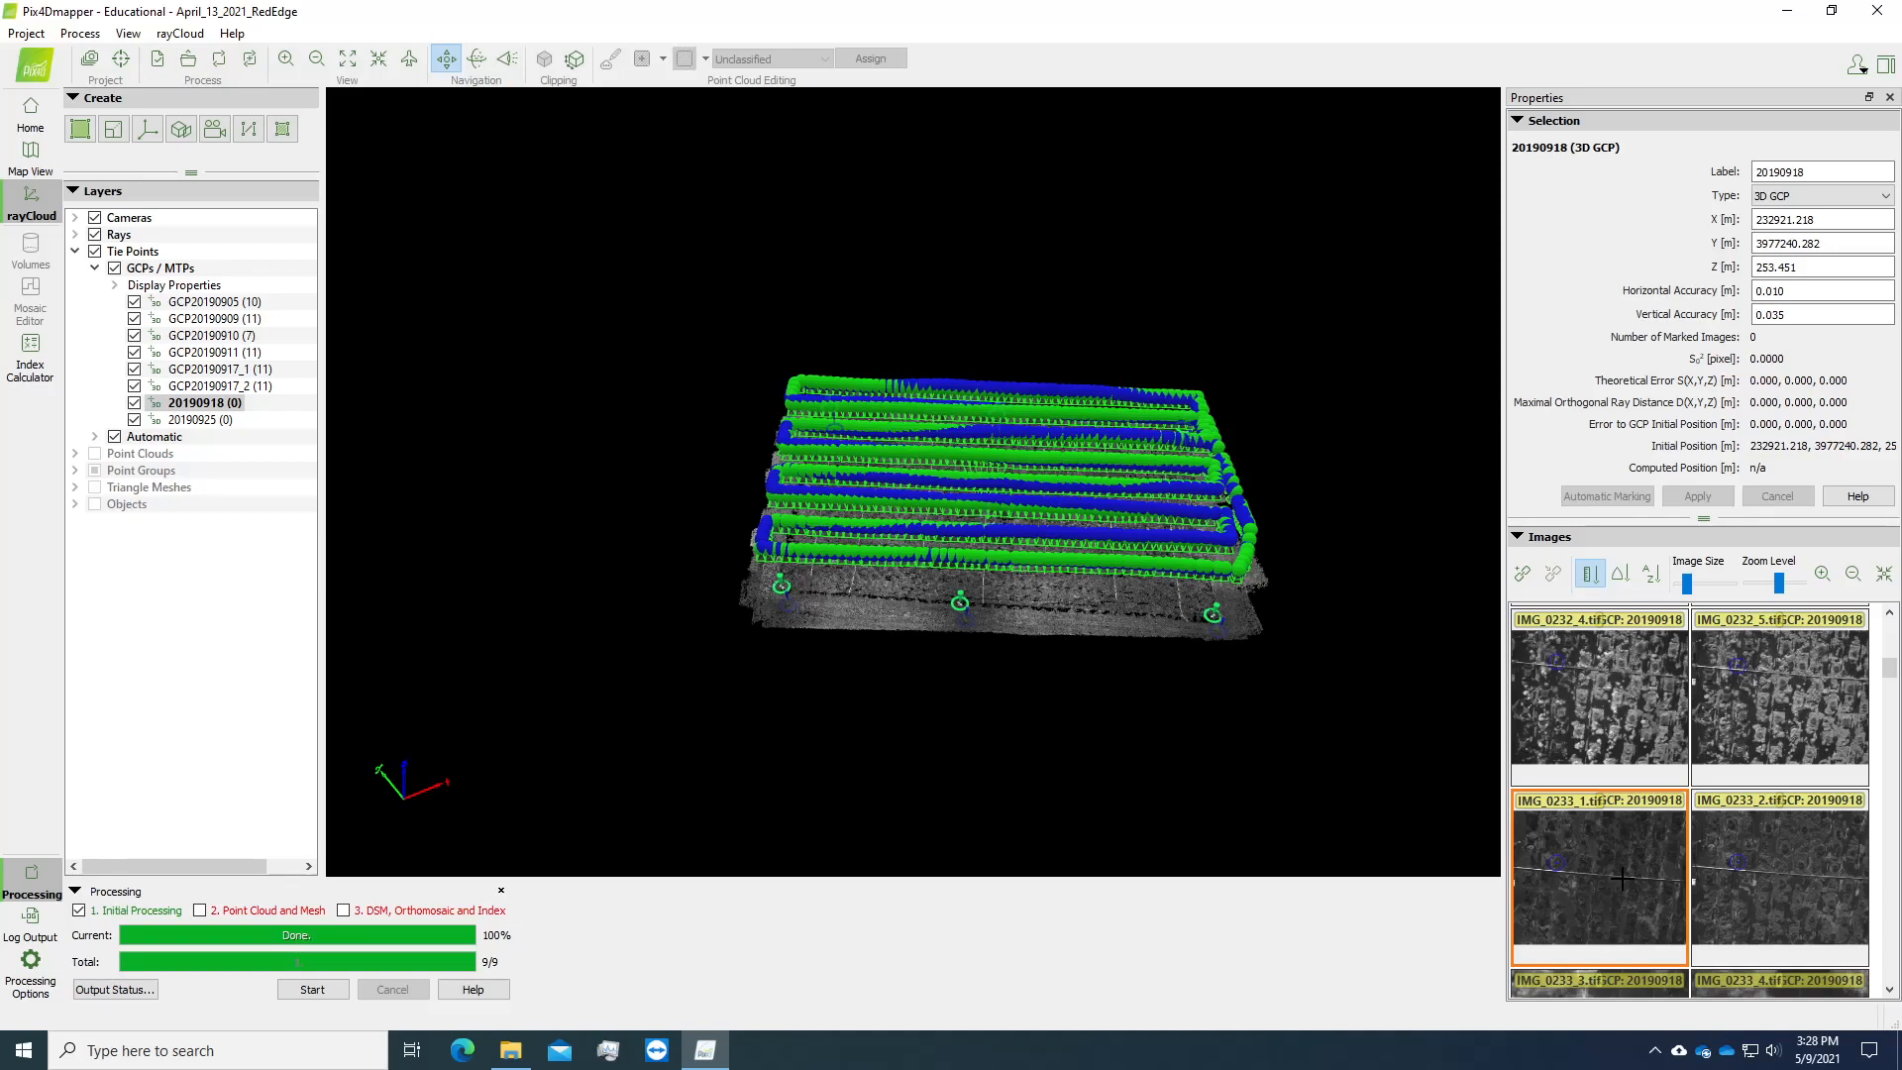
pyautogui.scroll(-2, 1622, 879)
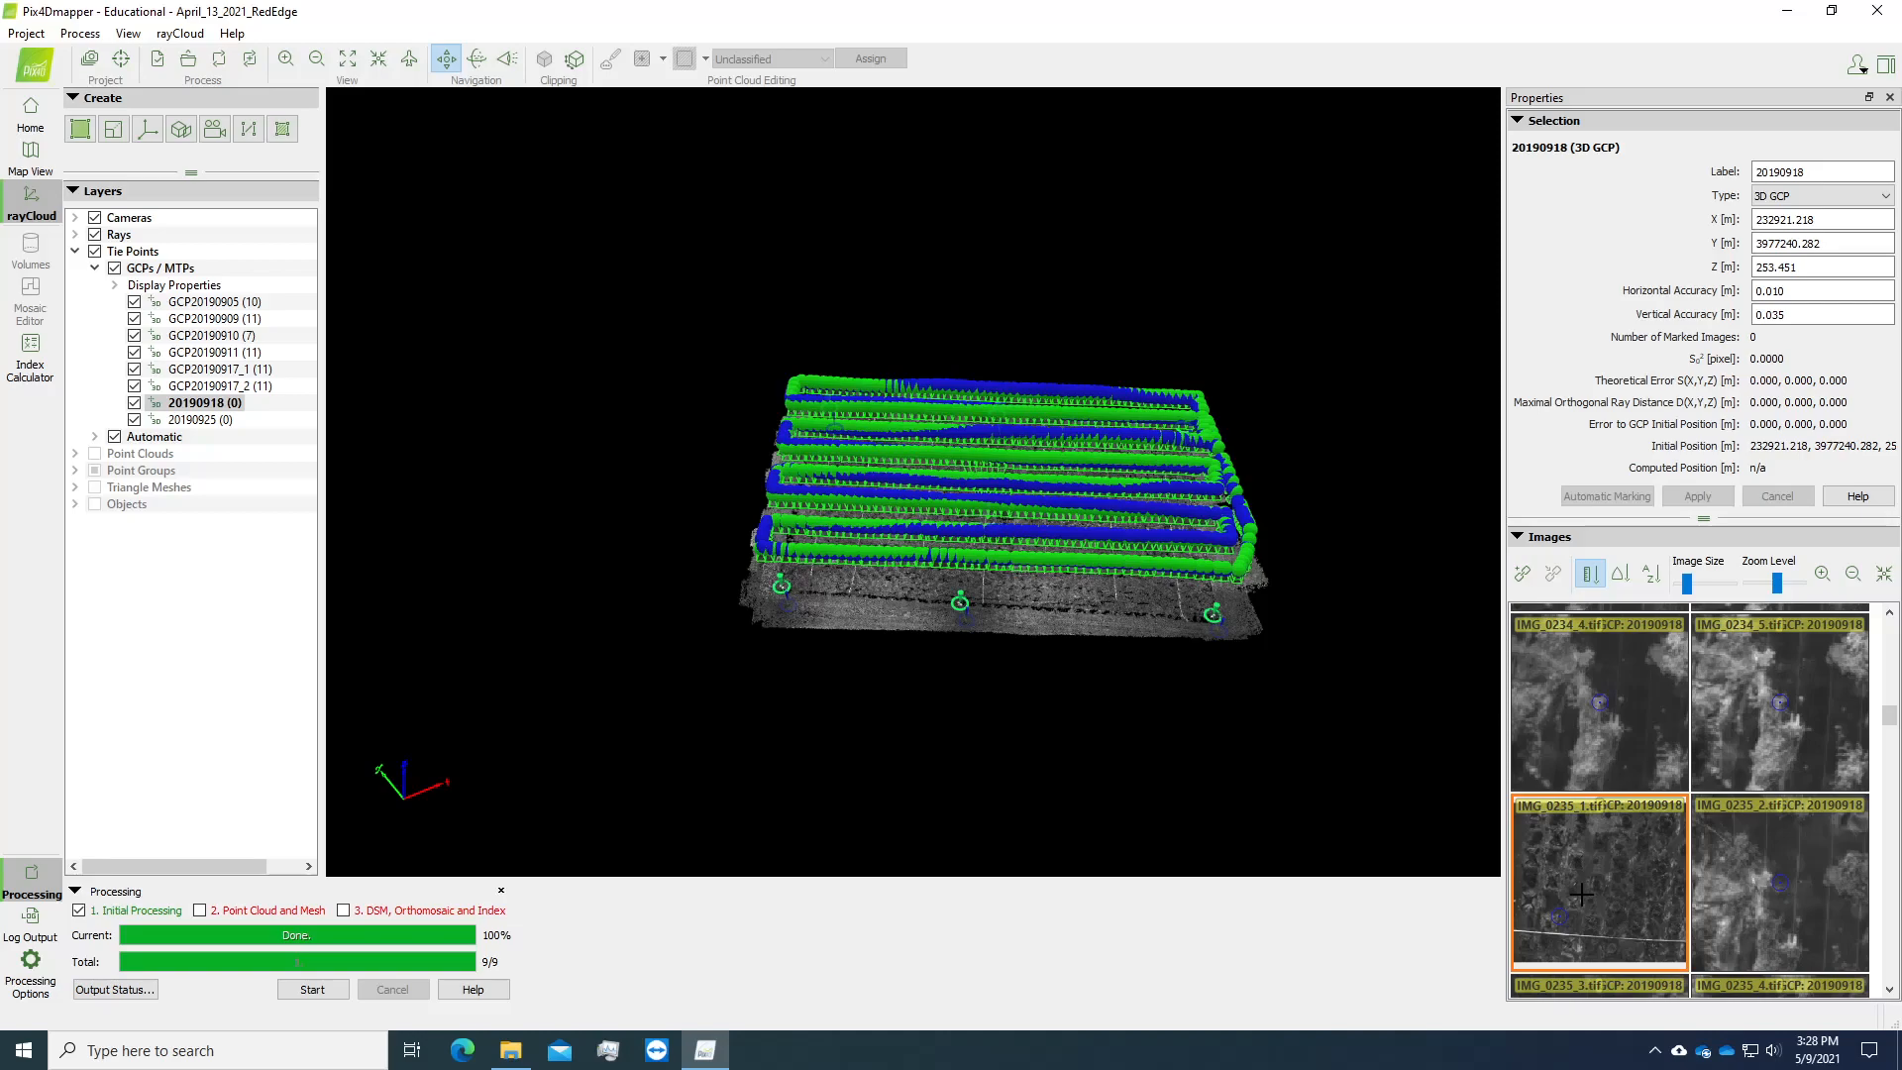
pyautogui.scroll(-5, 1585, 861)
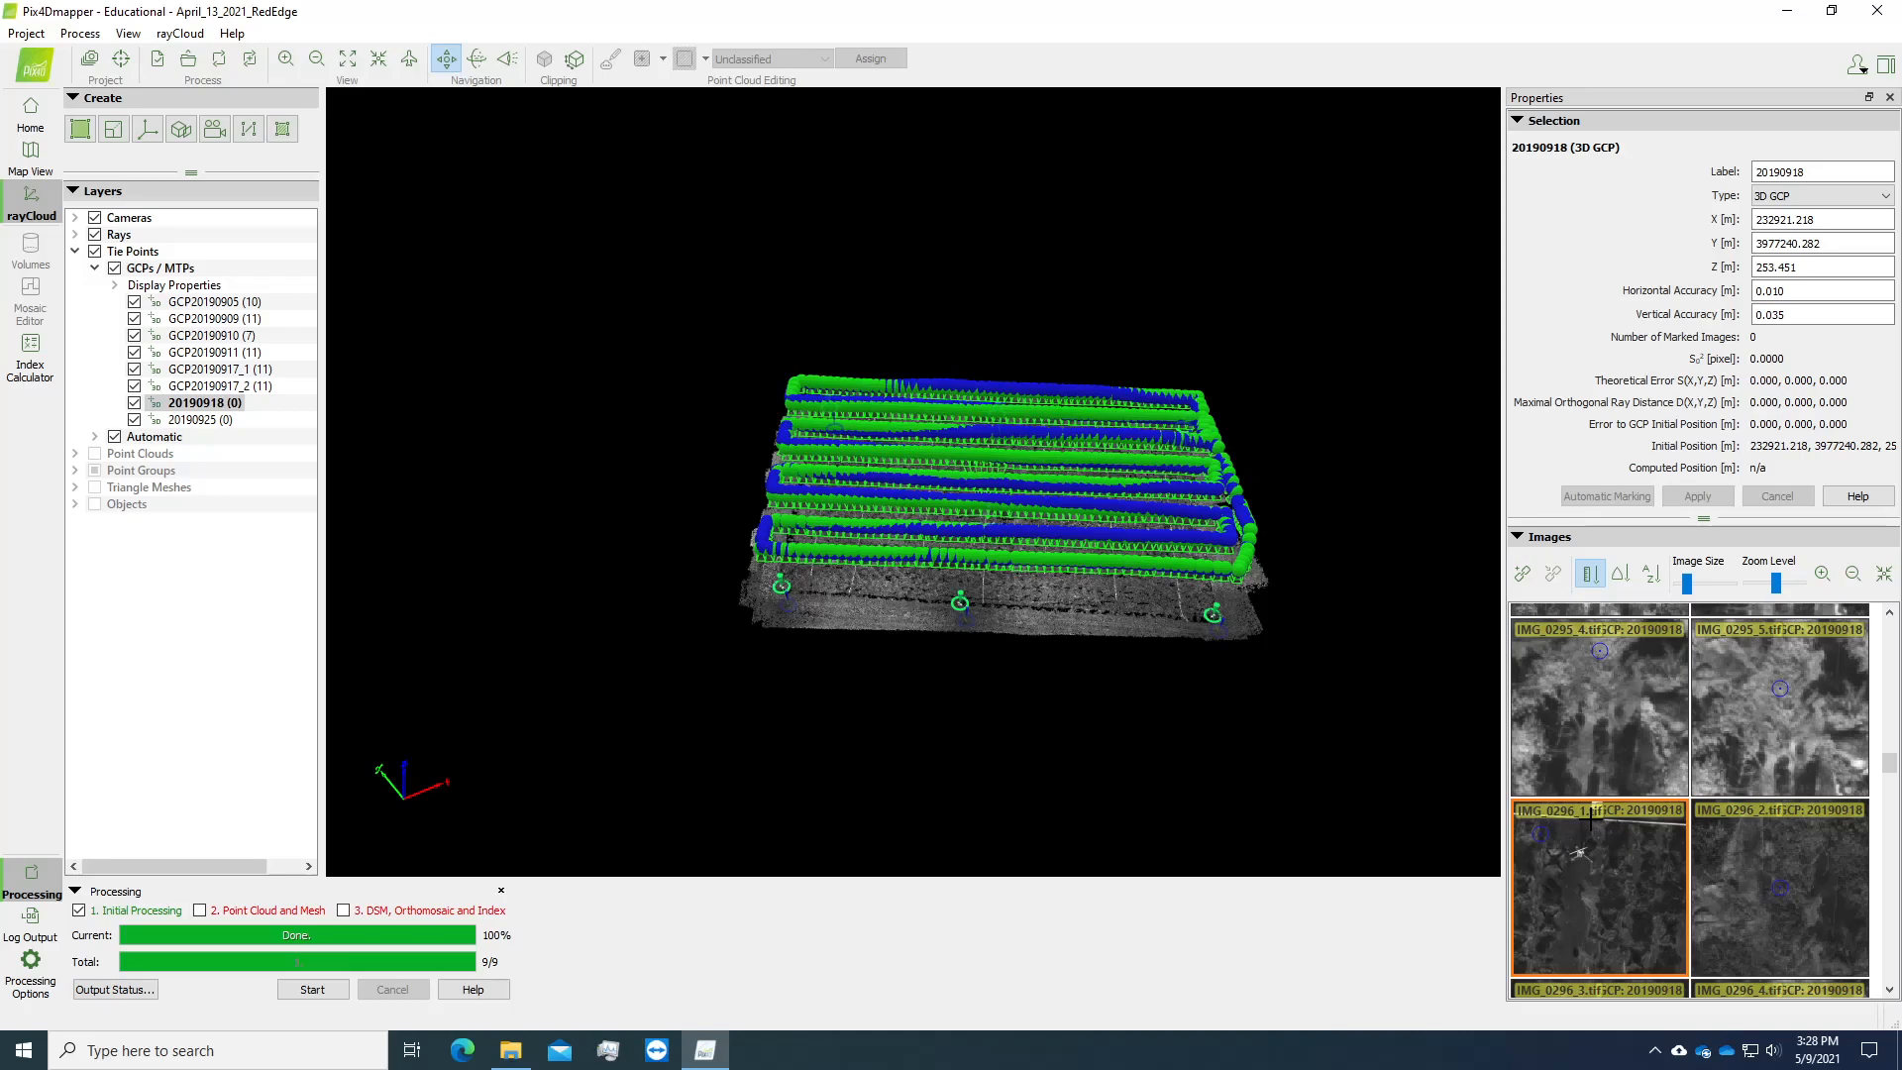
pyautogui.scroll(5, 1629, 843)
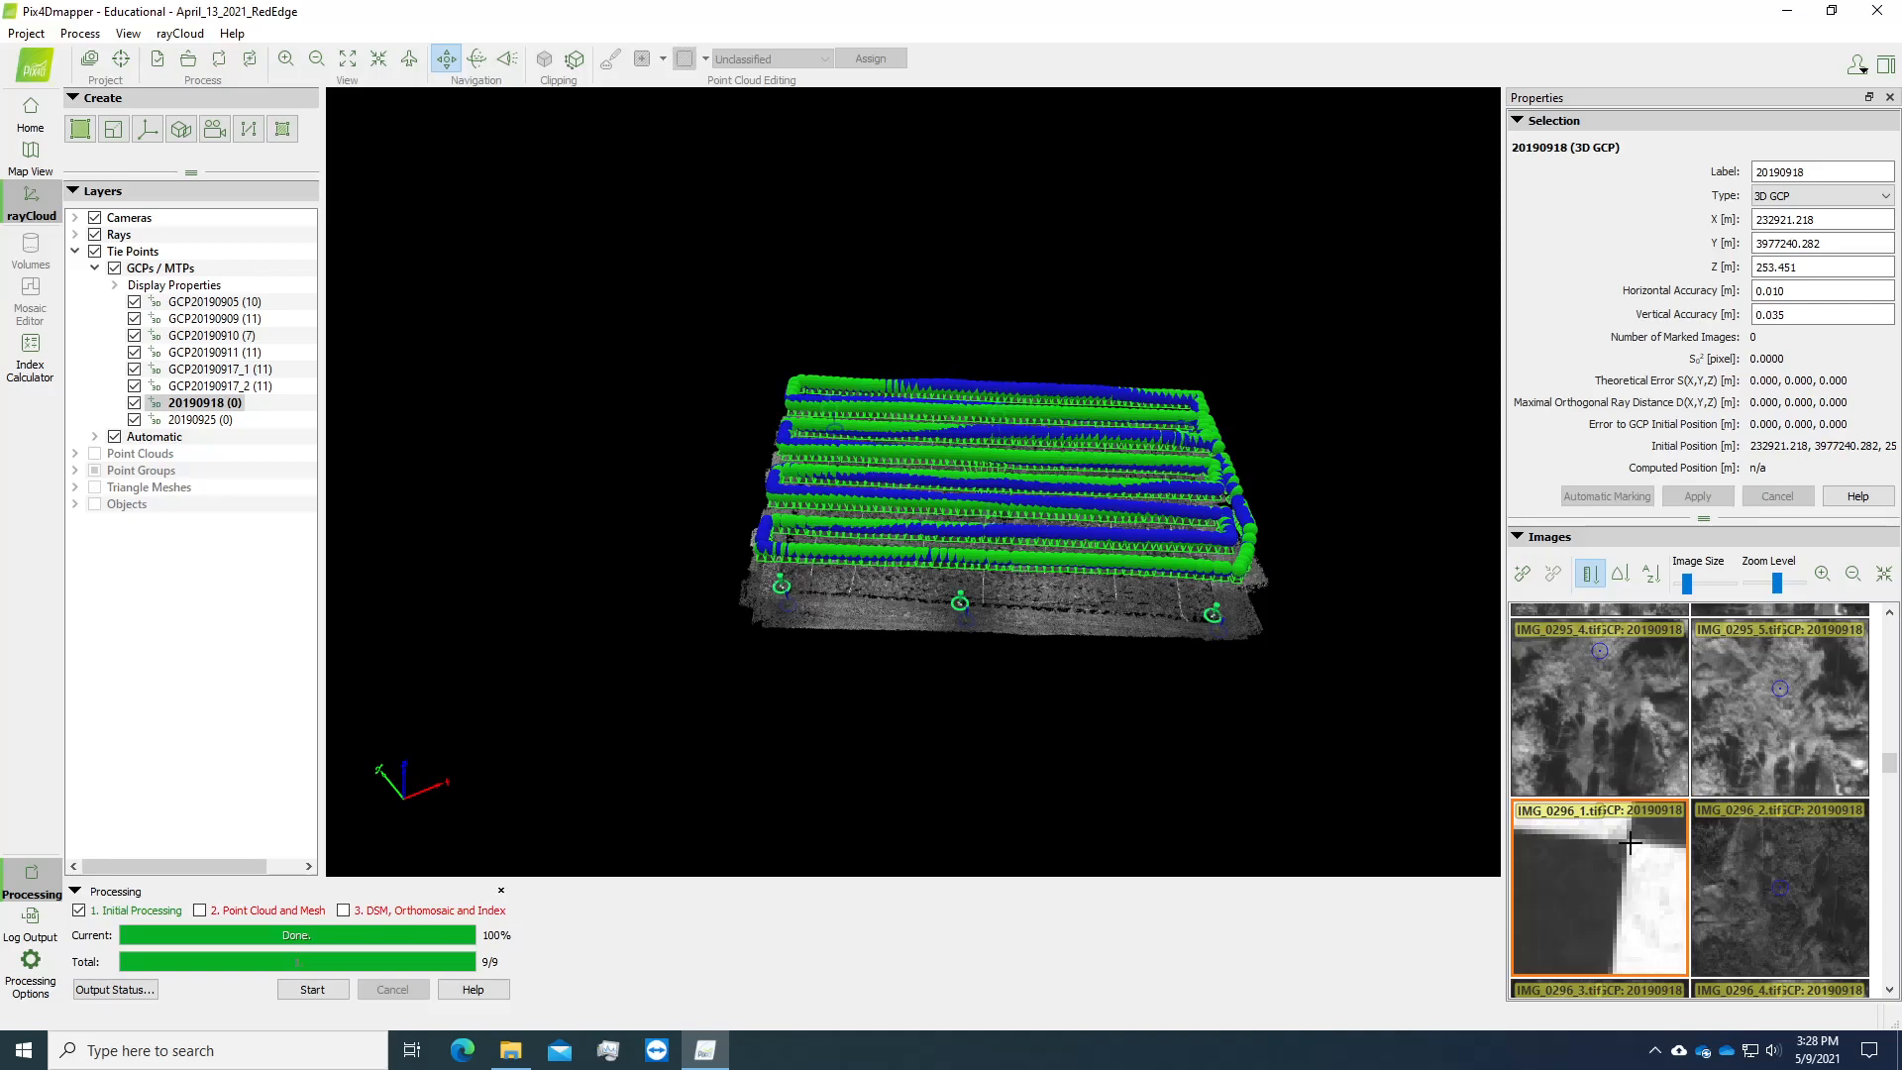
pyautogui.click(1630, 843)
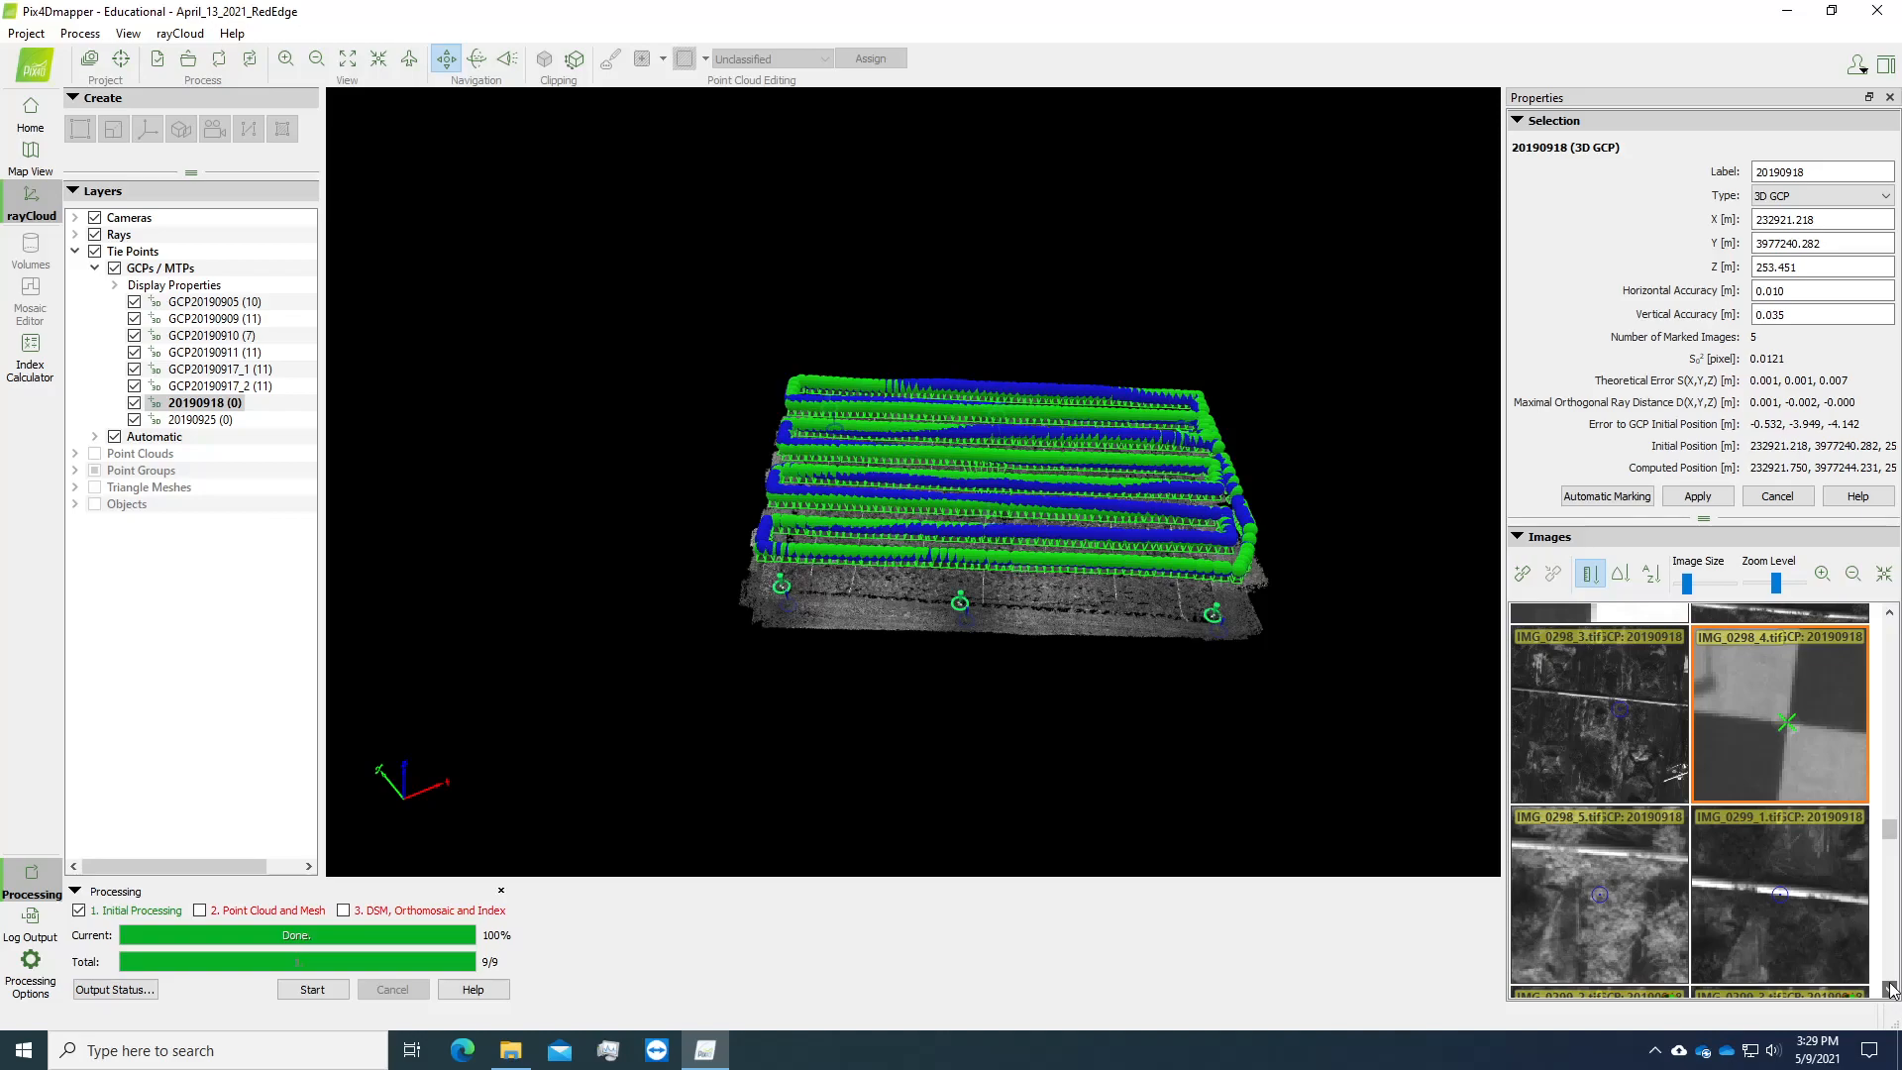
# Mark point 20190918 at the checkerboard target's centre in the IMG_0299 images and check the IMG_0236 images for the target.
pyautogui.click(1890, 988)
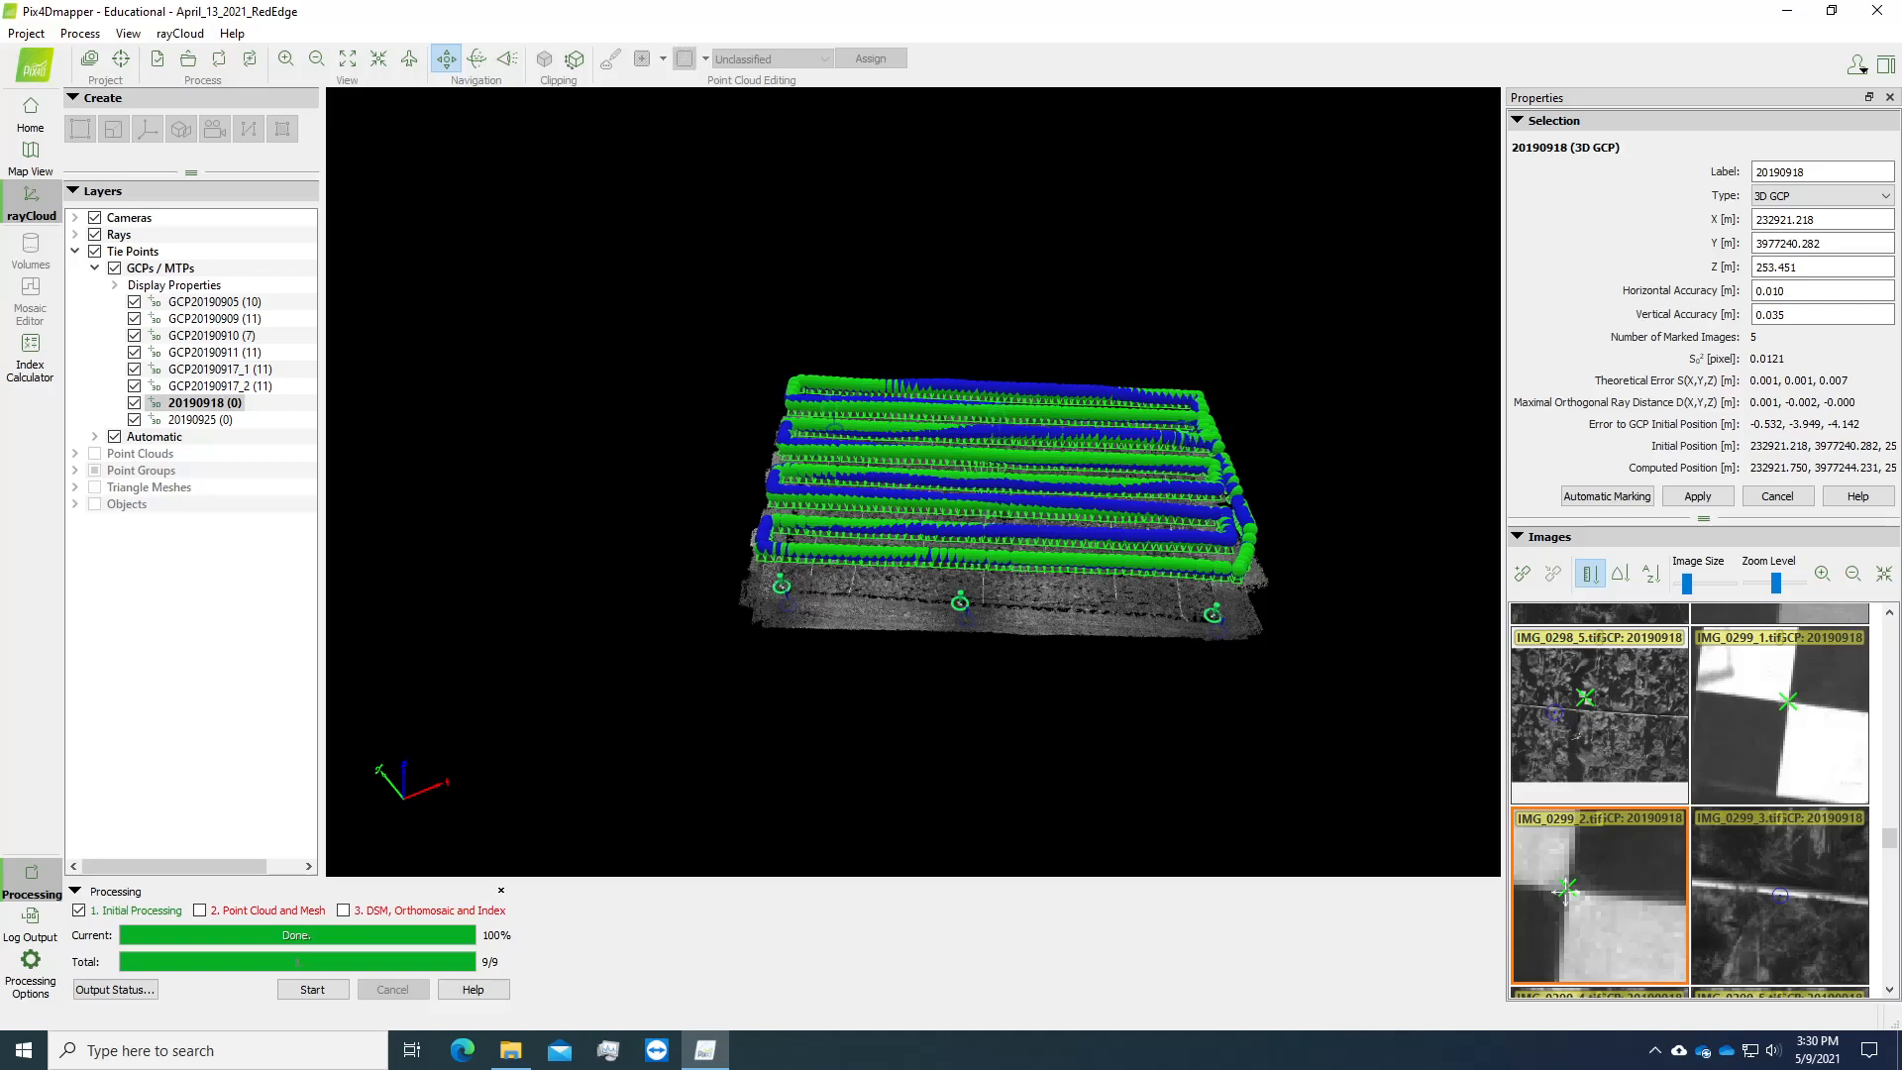
pyautogui.scroll(-2, 1585, 896)
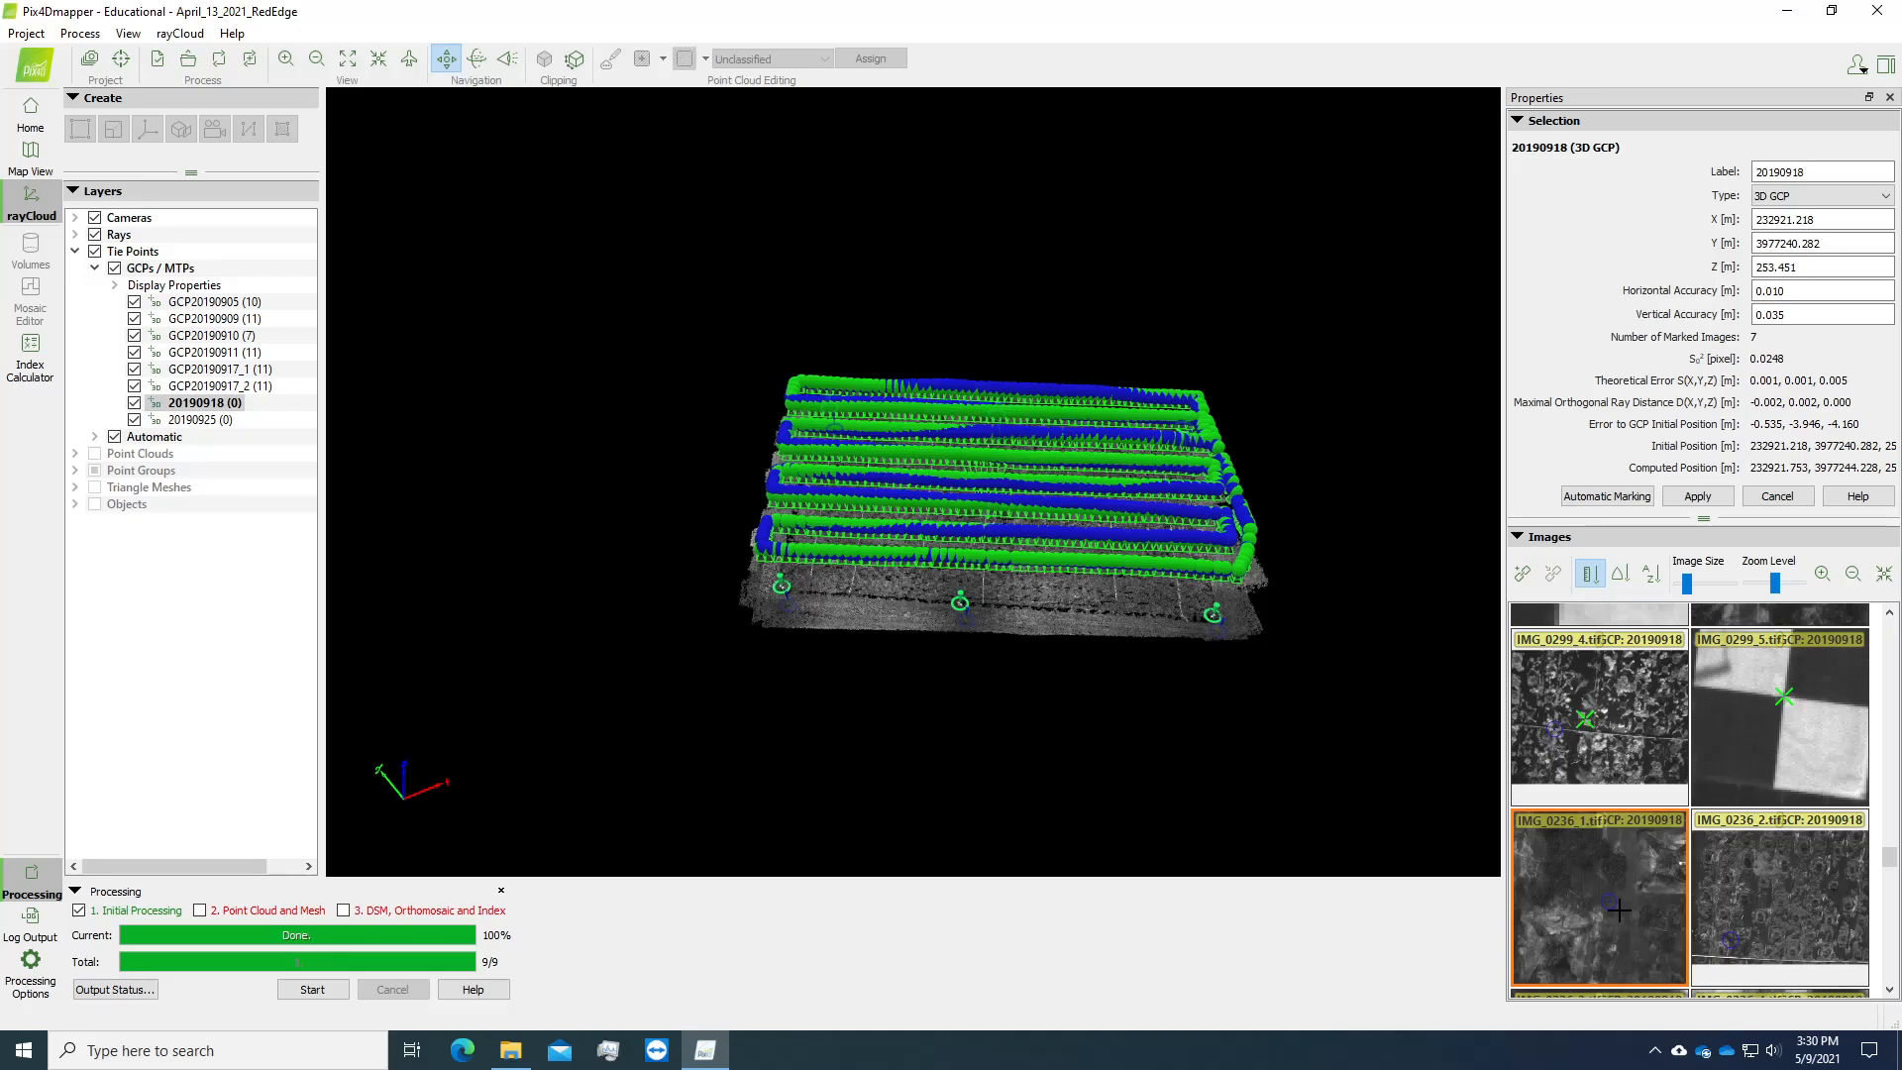
pyautogui.click(1888, 987)
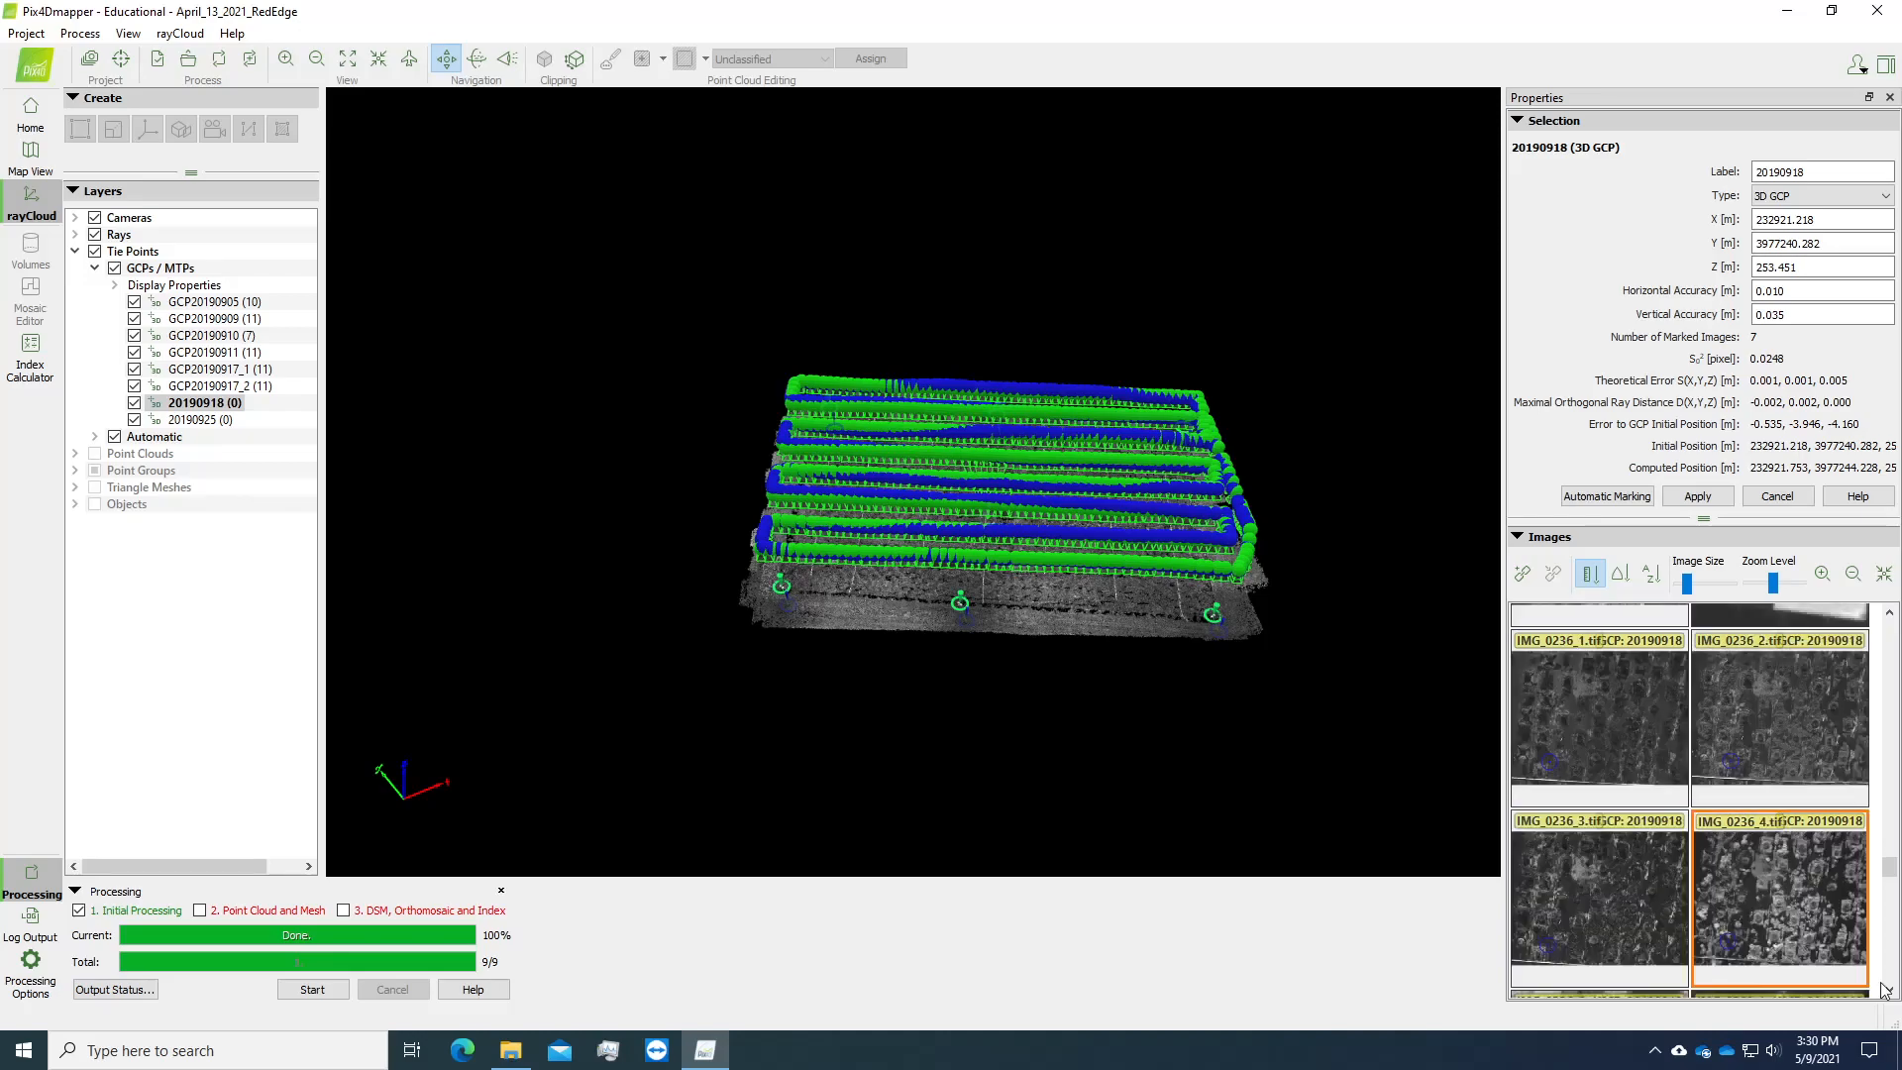